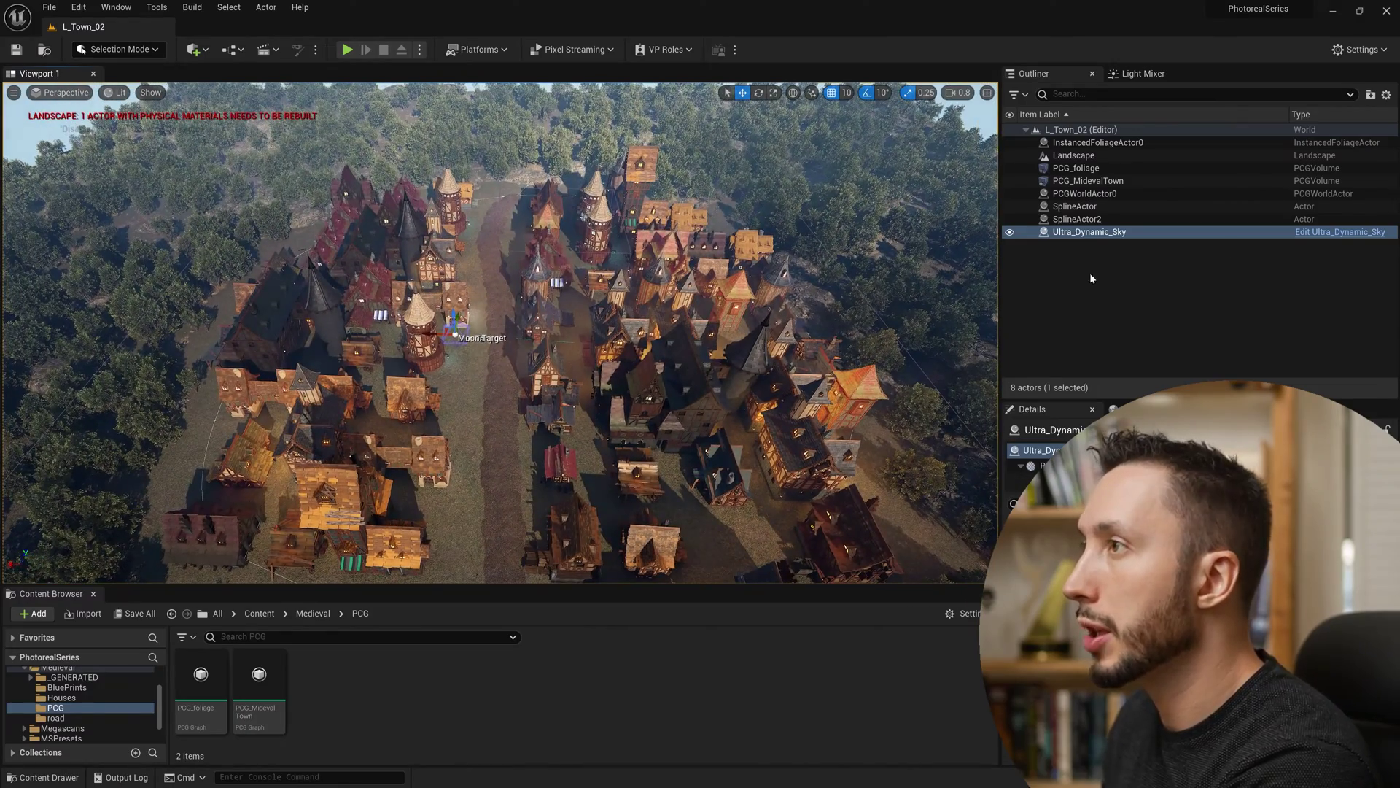
Delete both spline actors, PCG_MidevalTown and PCGWorldActor0 from the level
click(1080, 207)
ctrl+click(1087, 219)
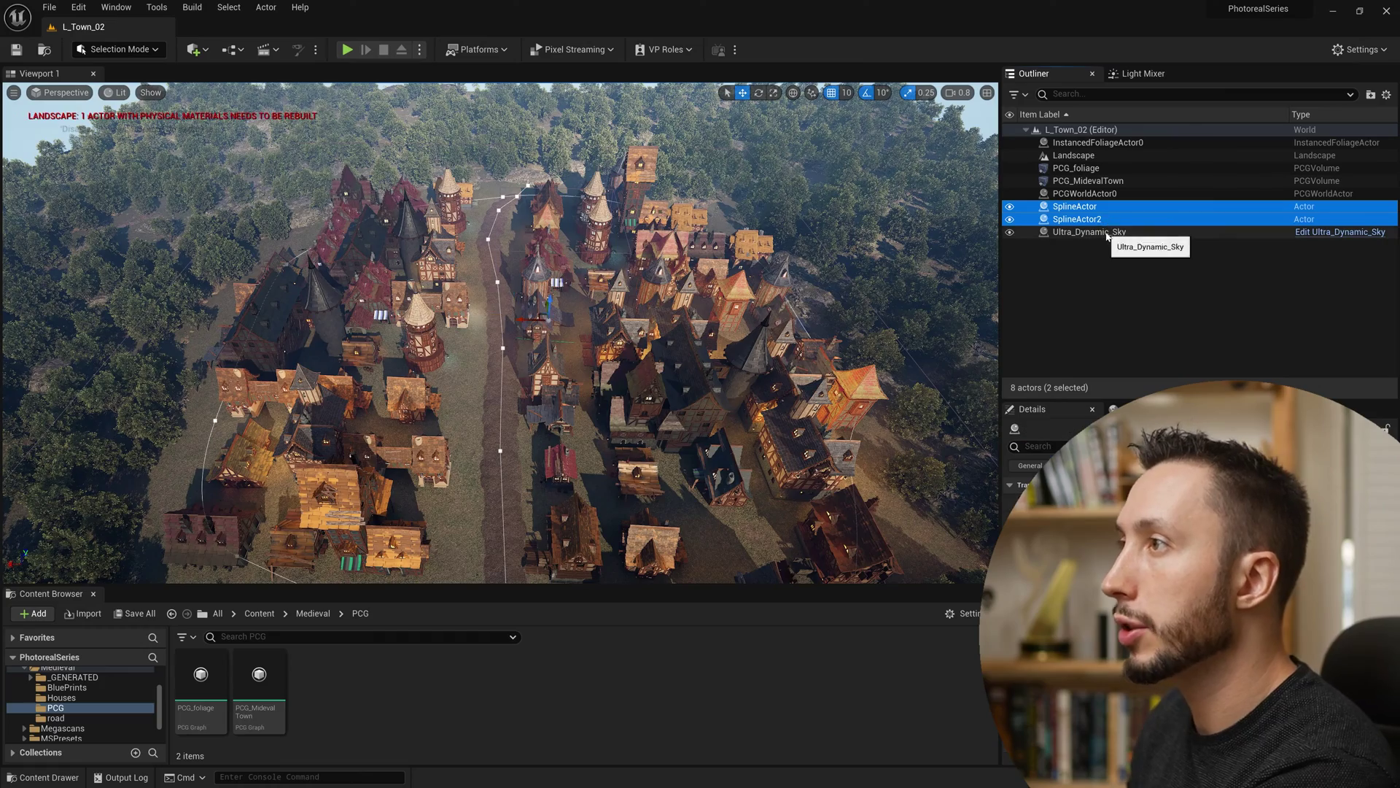
ctrl+click(1090, 193)
ctrl+click(1092, 182)
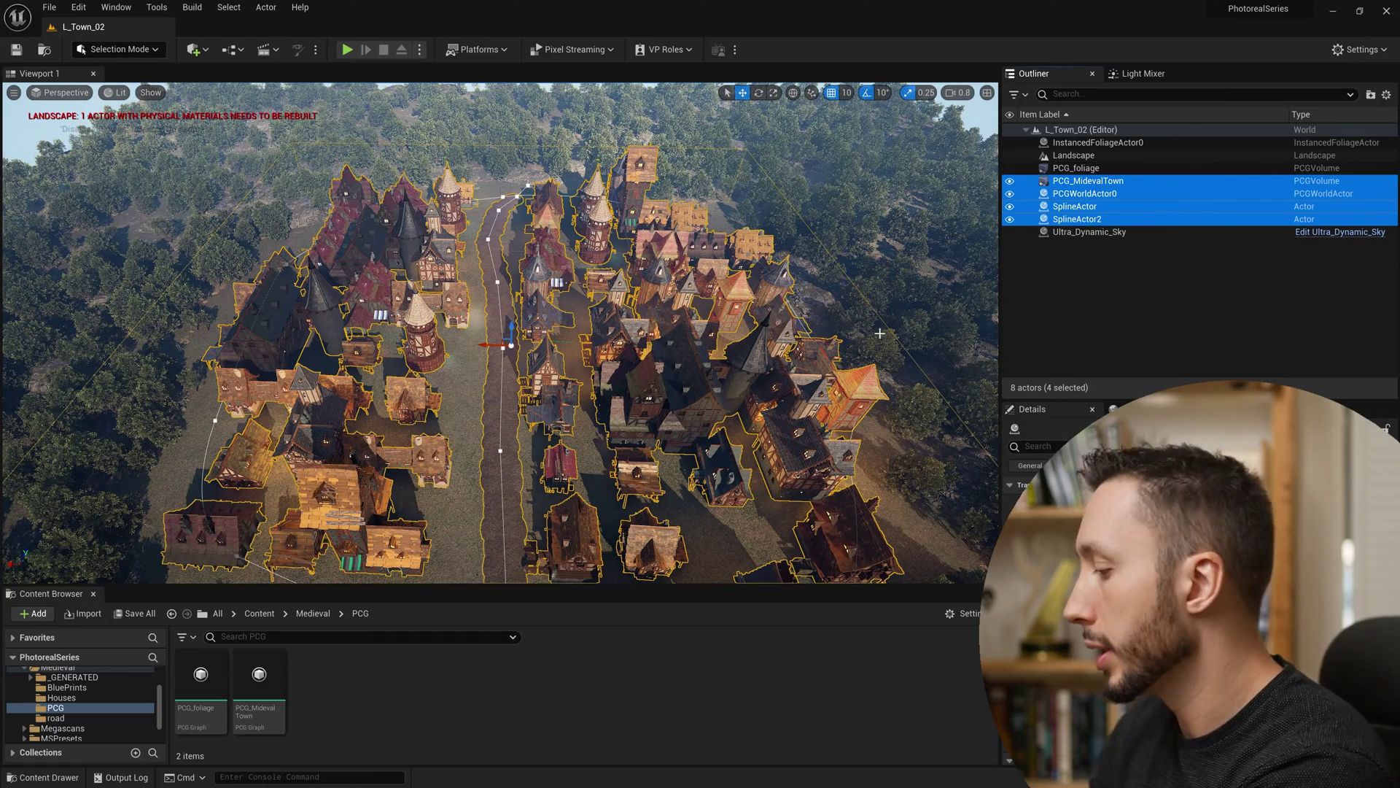
key(Delete)
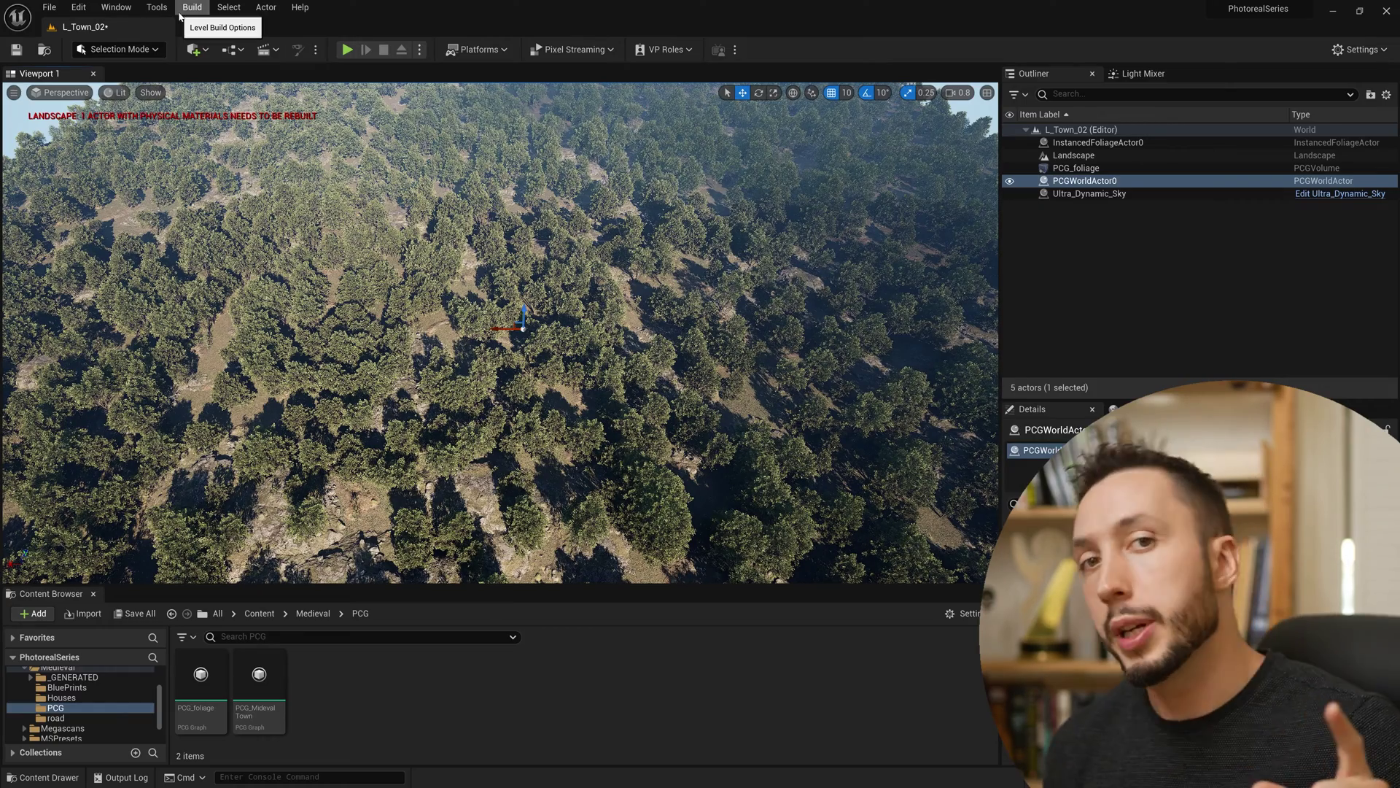
Check in the plugin list whether the Modeling Tools Editor Mode plugin is enabled
click(78, 7)
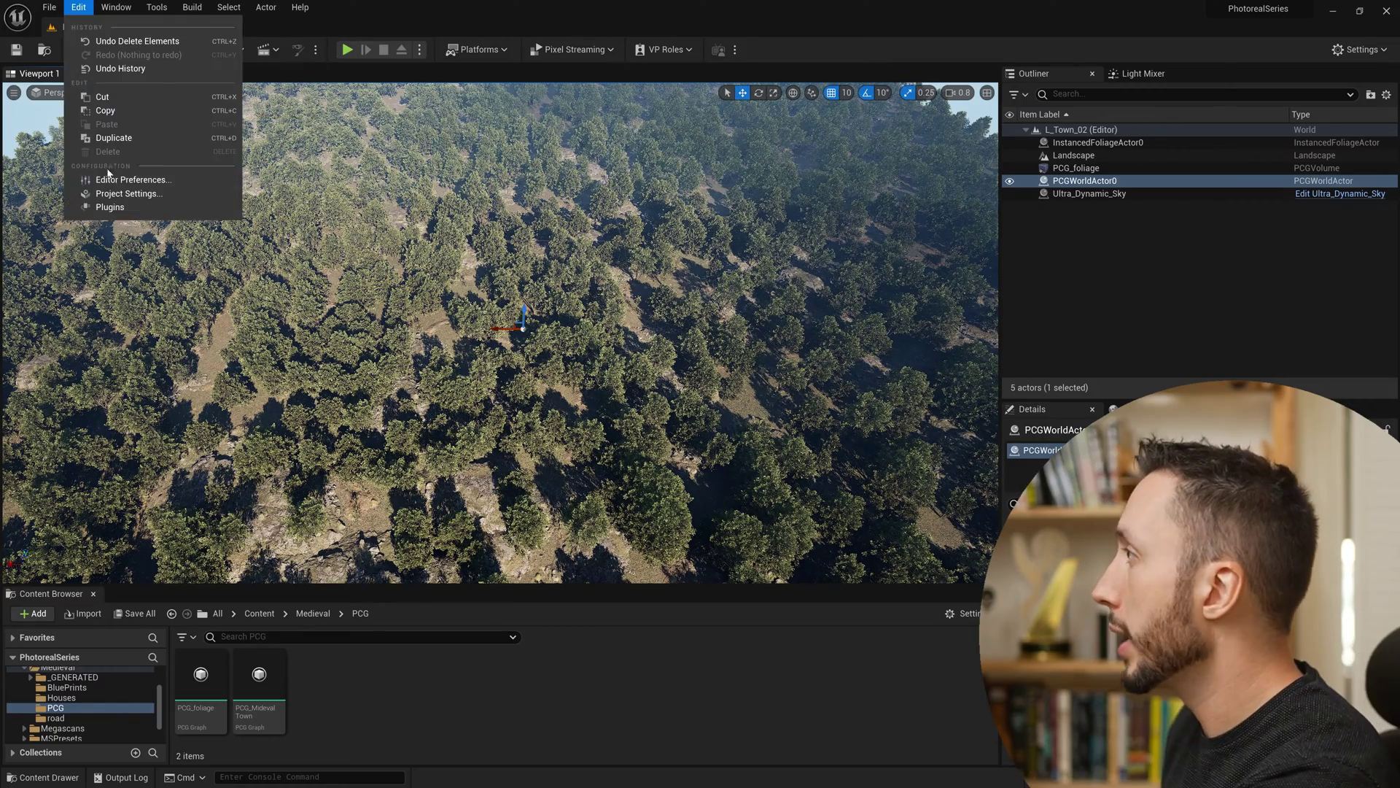
click(87, 210)
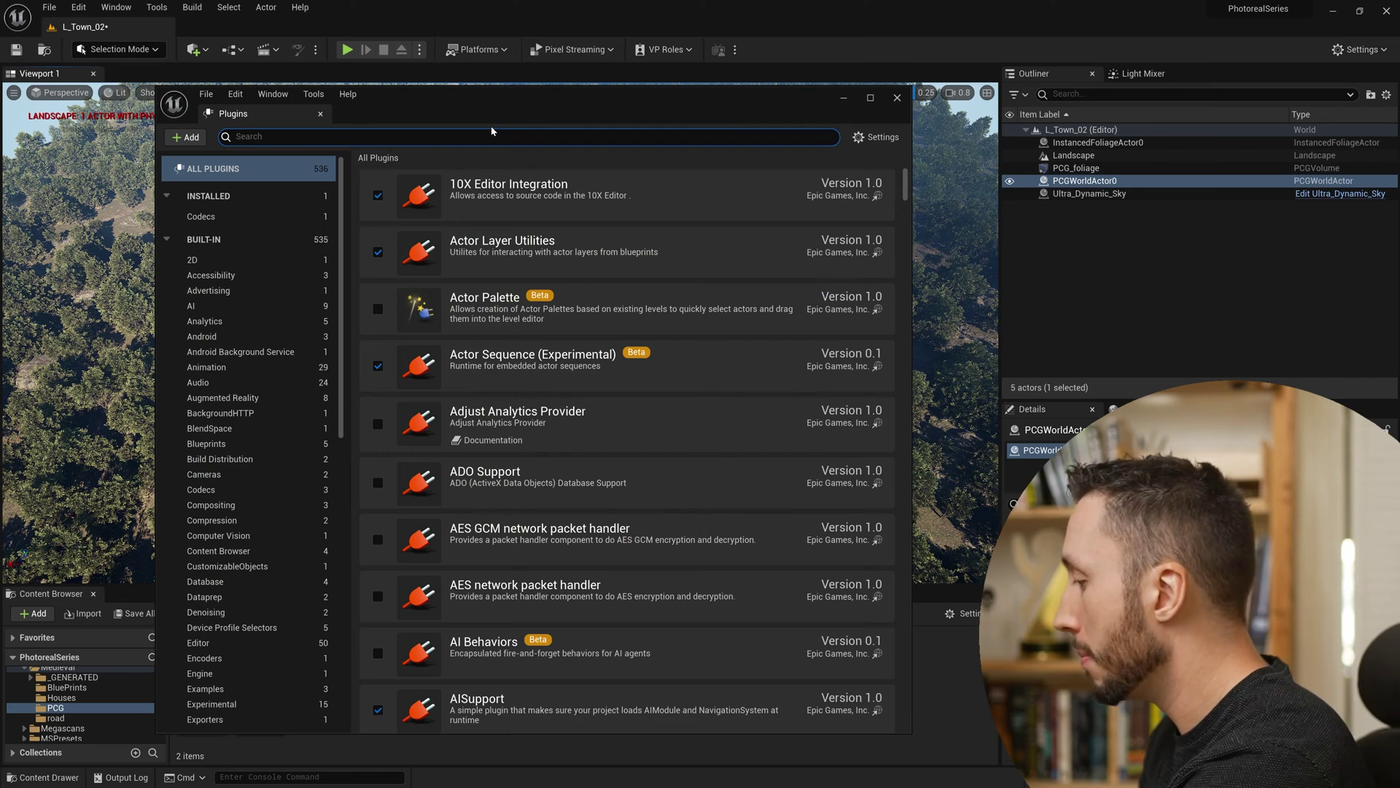
text(modeling)
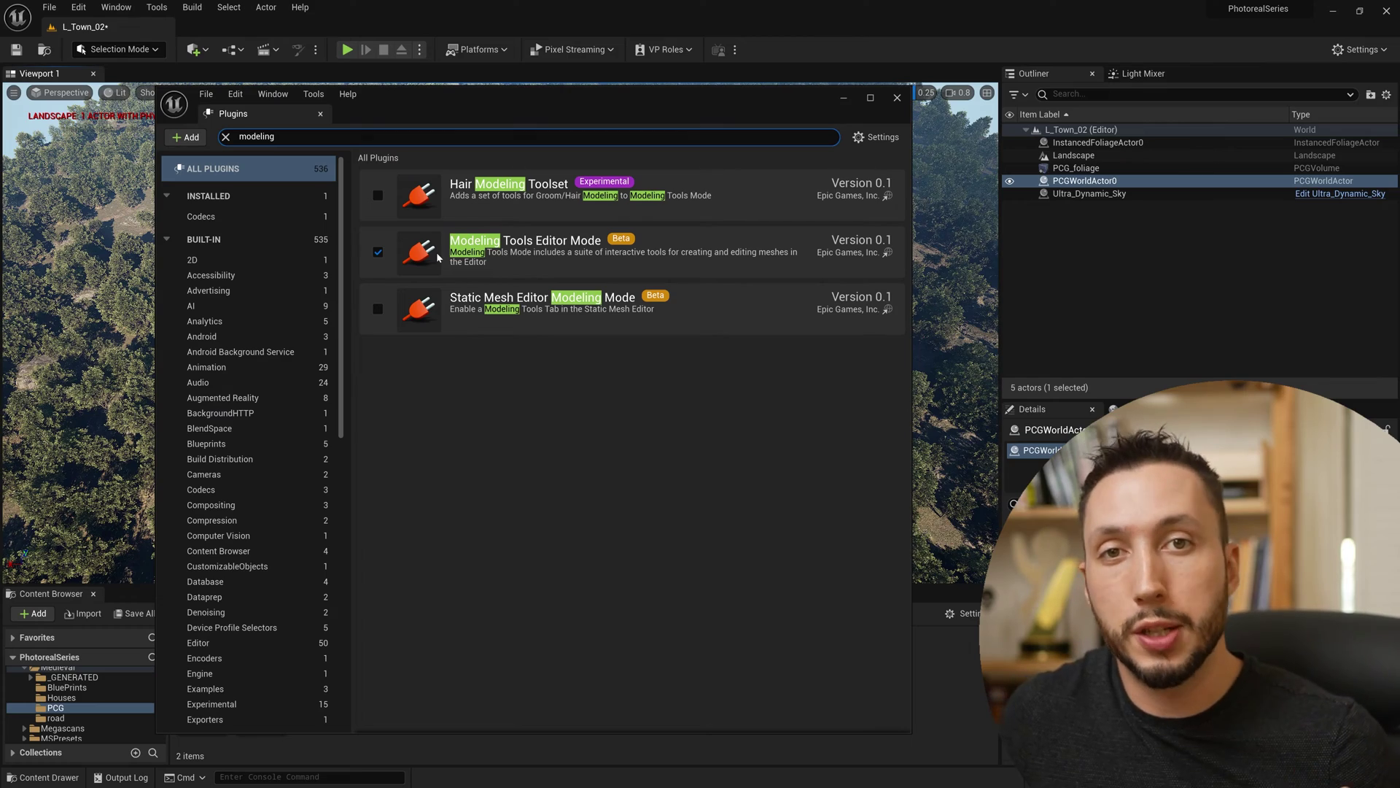
click(897, 97)
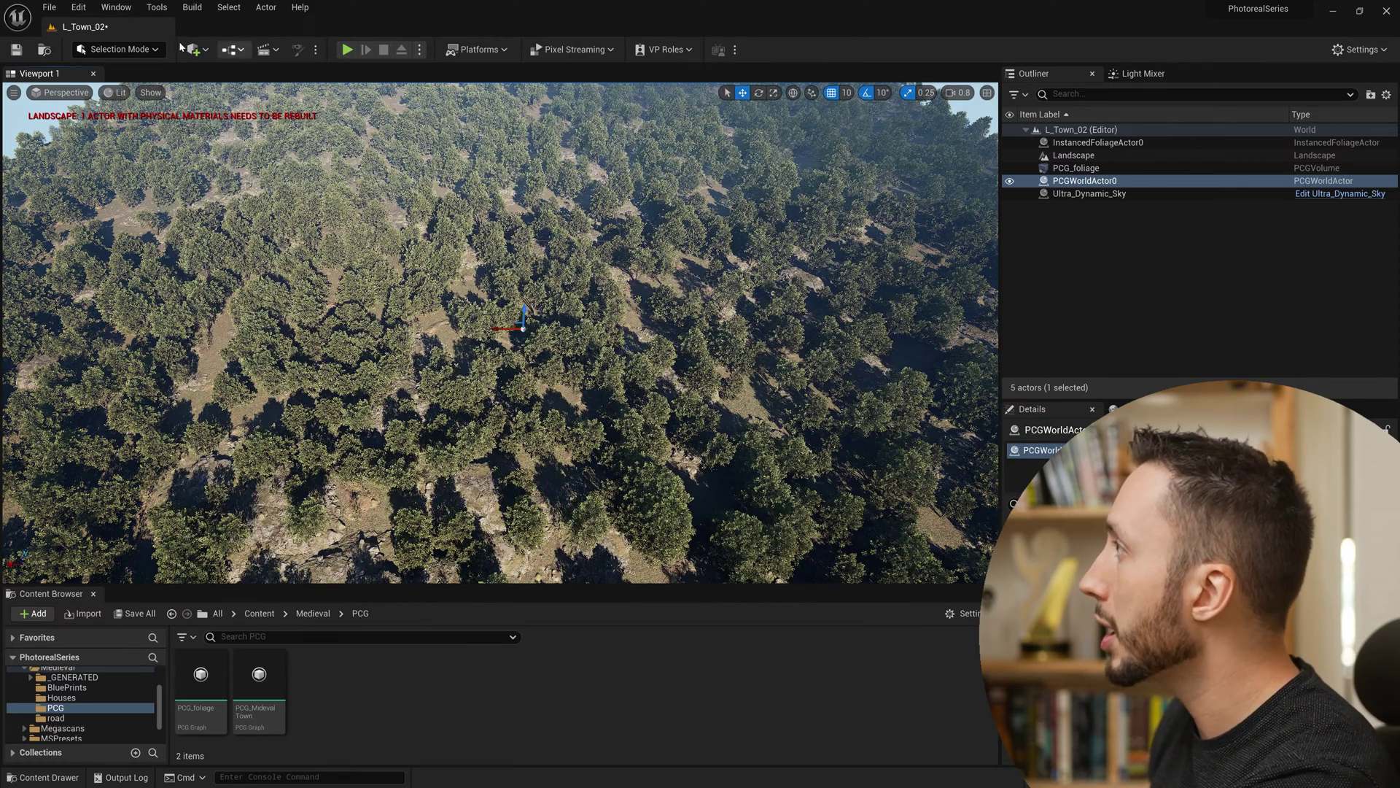
Draw a closed looping spline around the forest clearing area in Modeling mode with the World raycast target off, and return to Selection mode
click(155, 49)
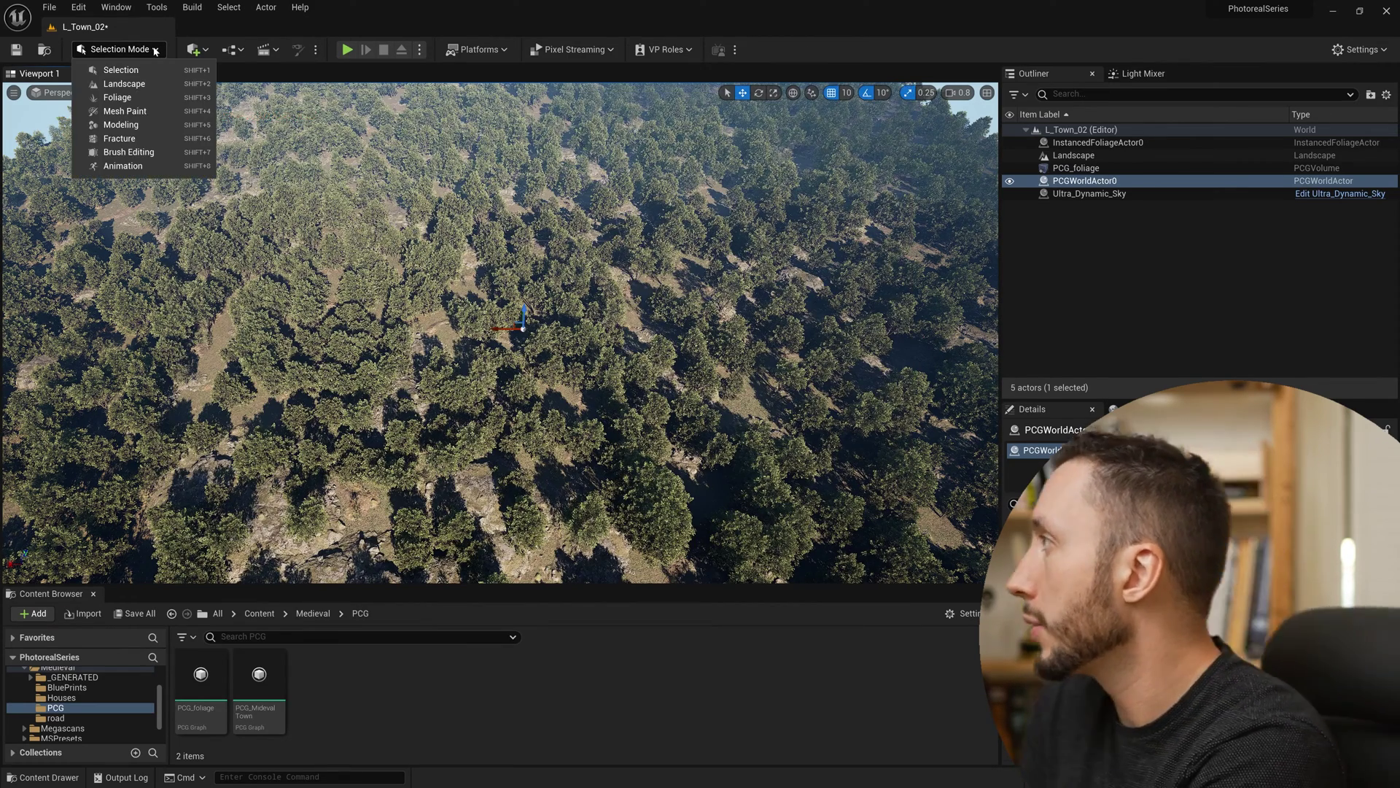
click(121, 125)
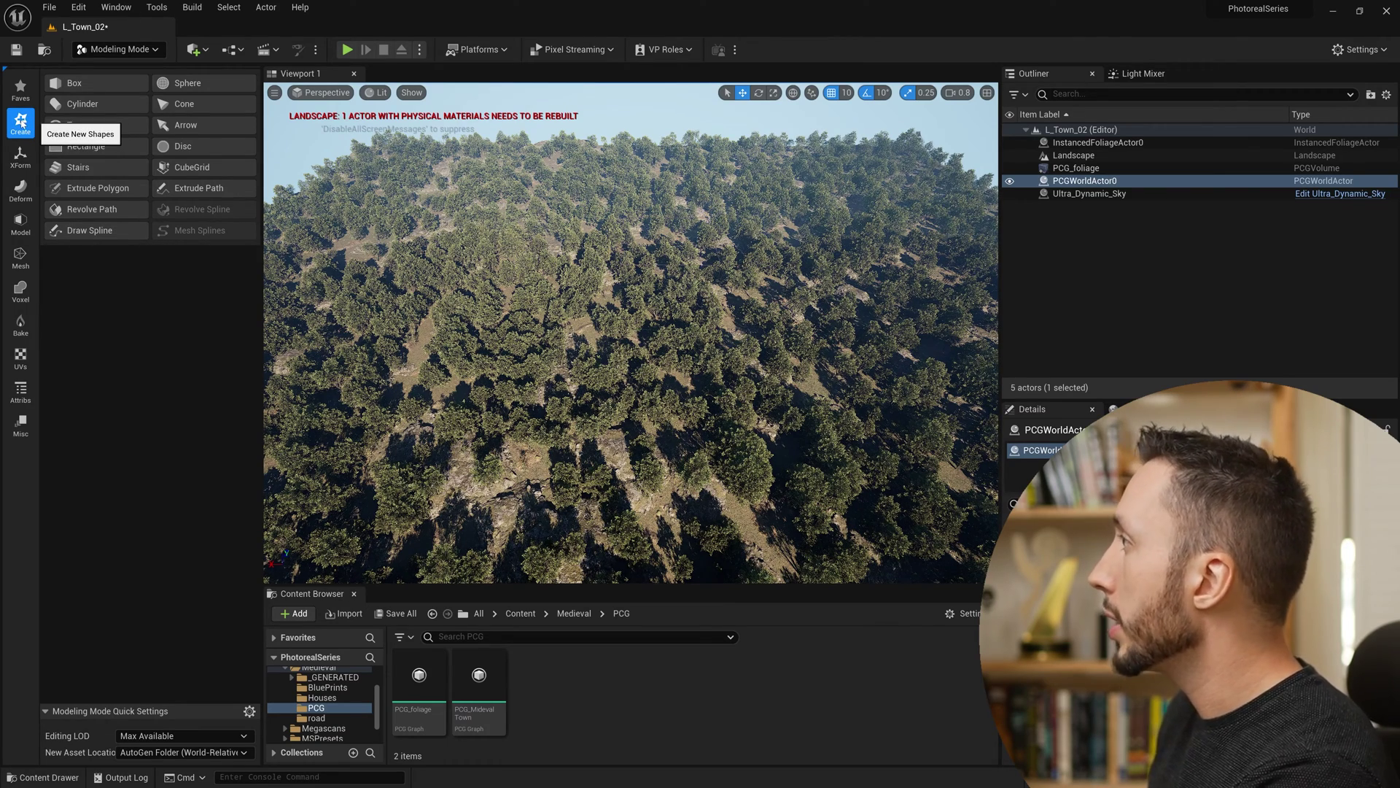
click(86, 231)
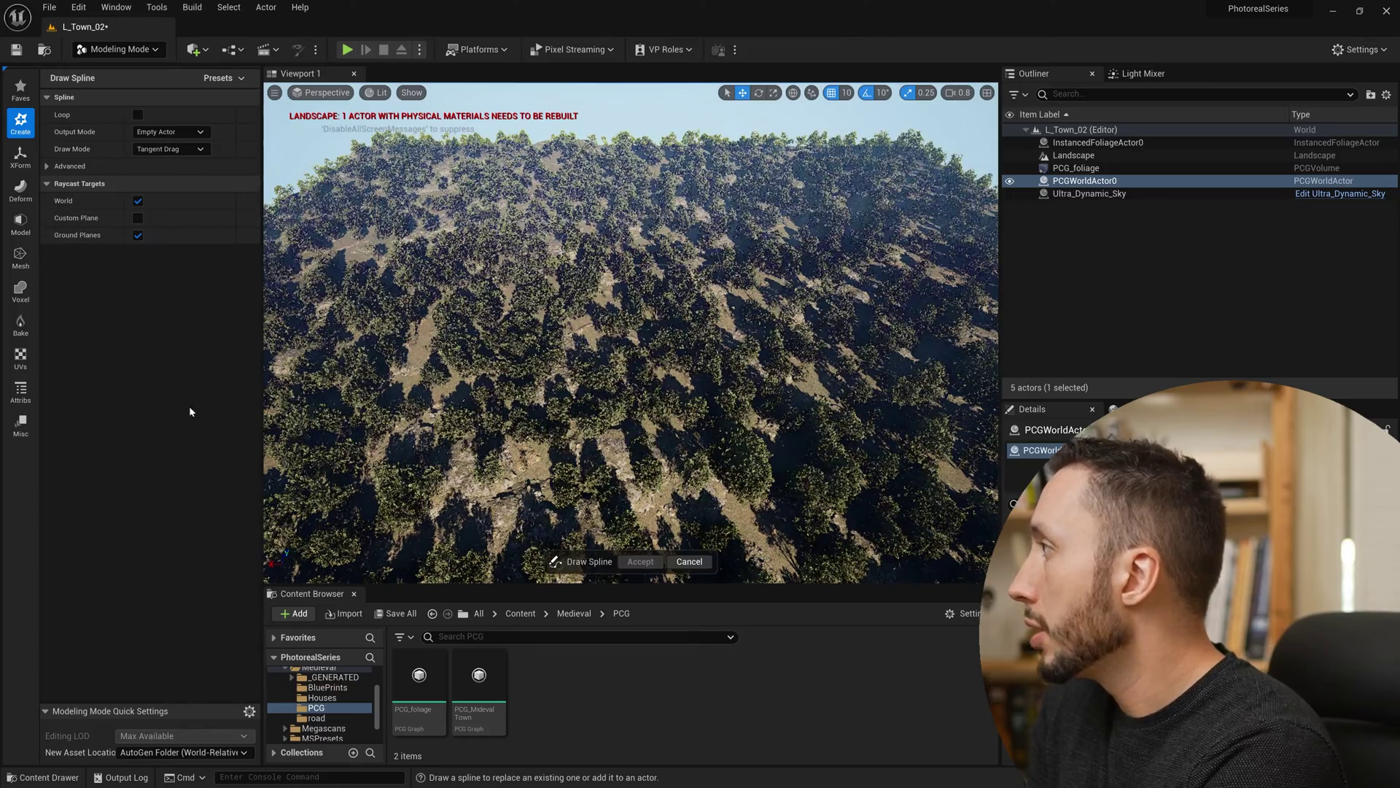
click(137, 201)
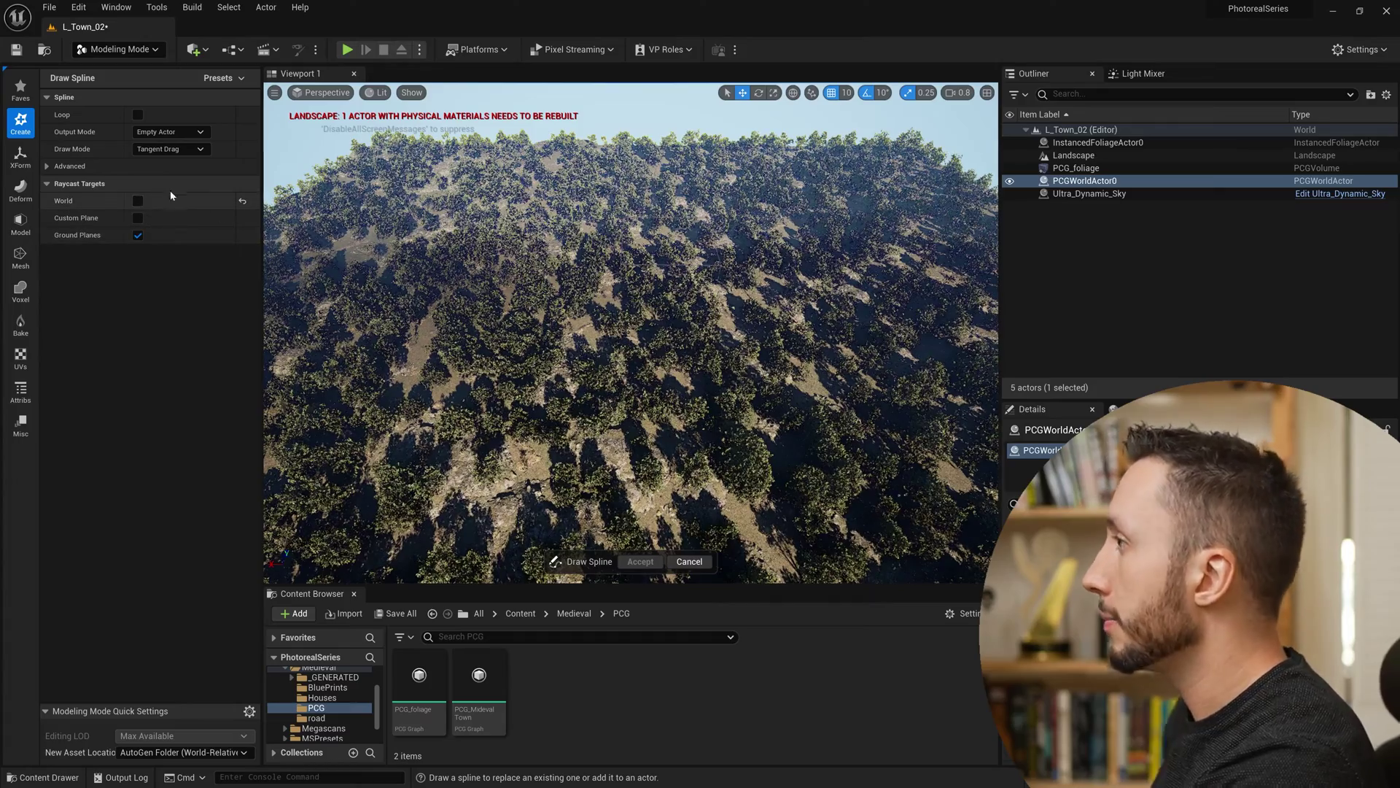
click(458, 485)
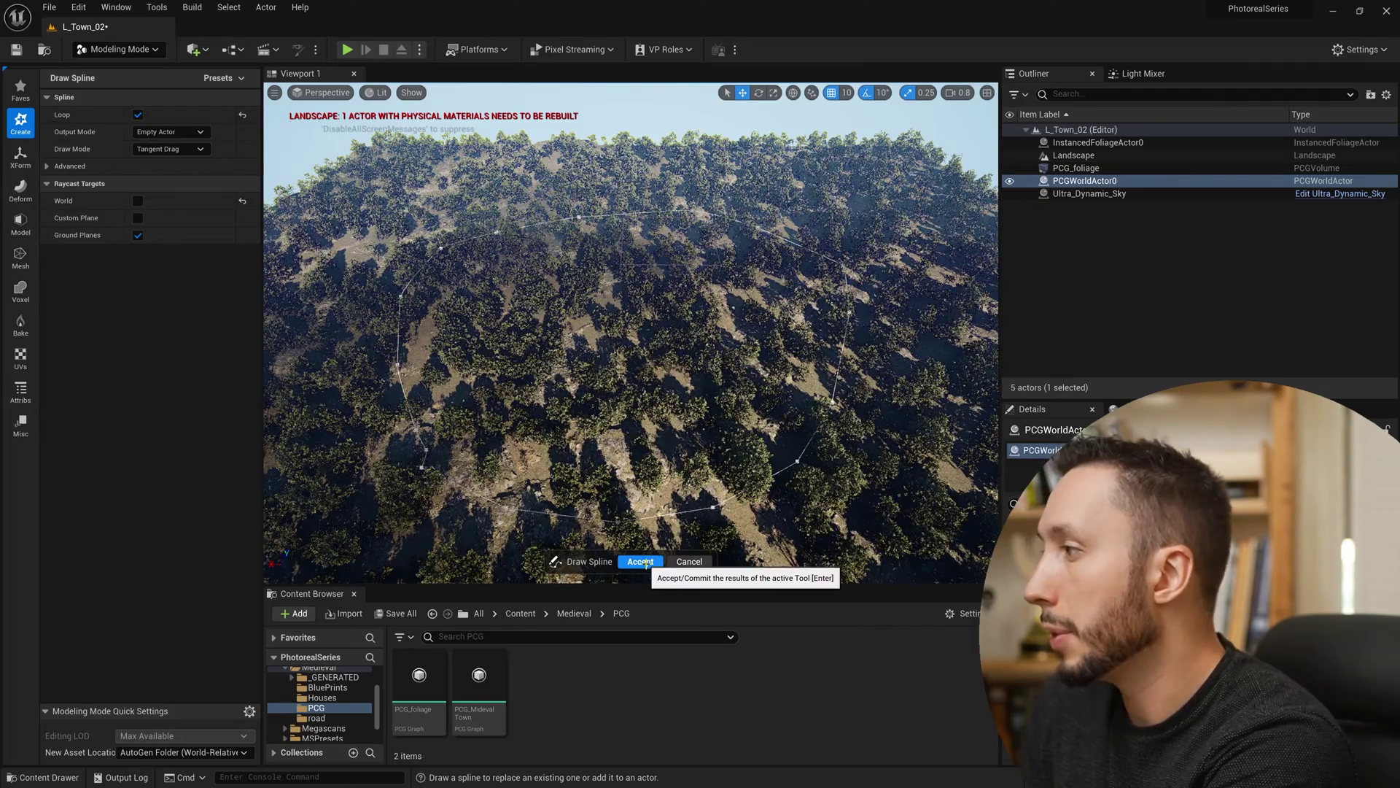
click(641, 562)
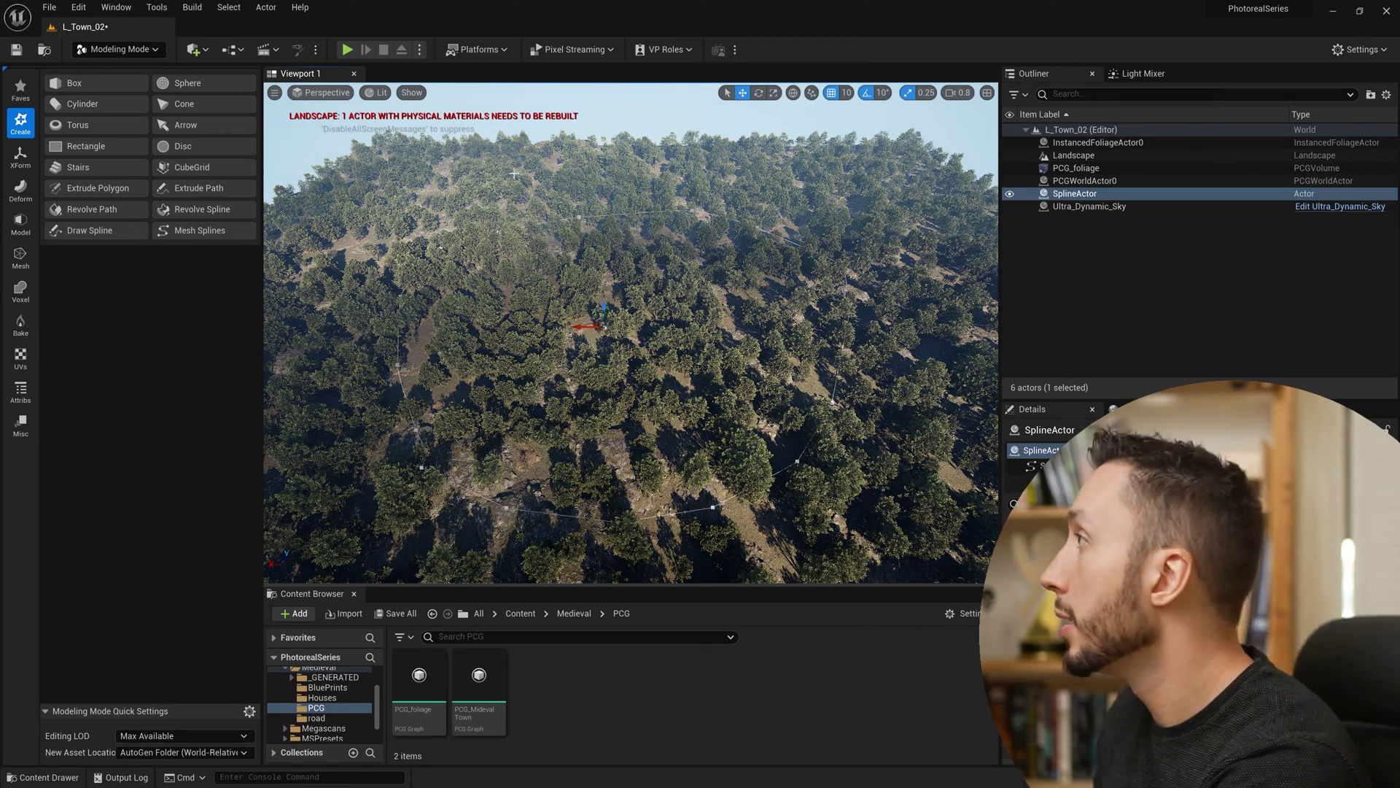
click(117, 49)
click(113, 70)
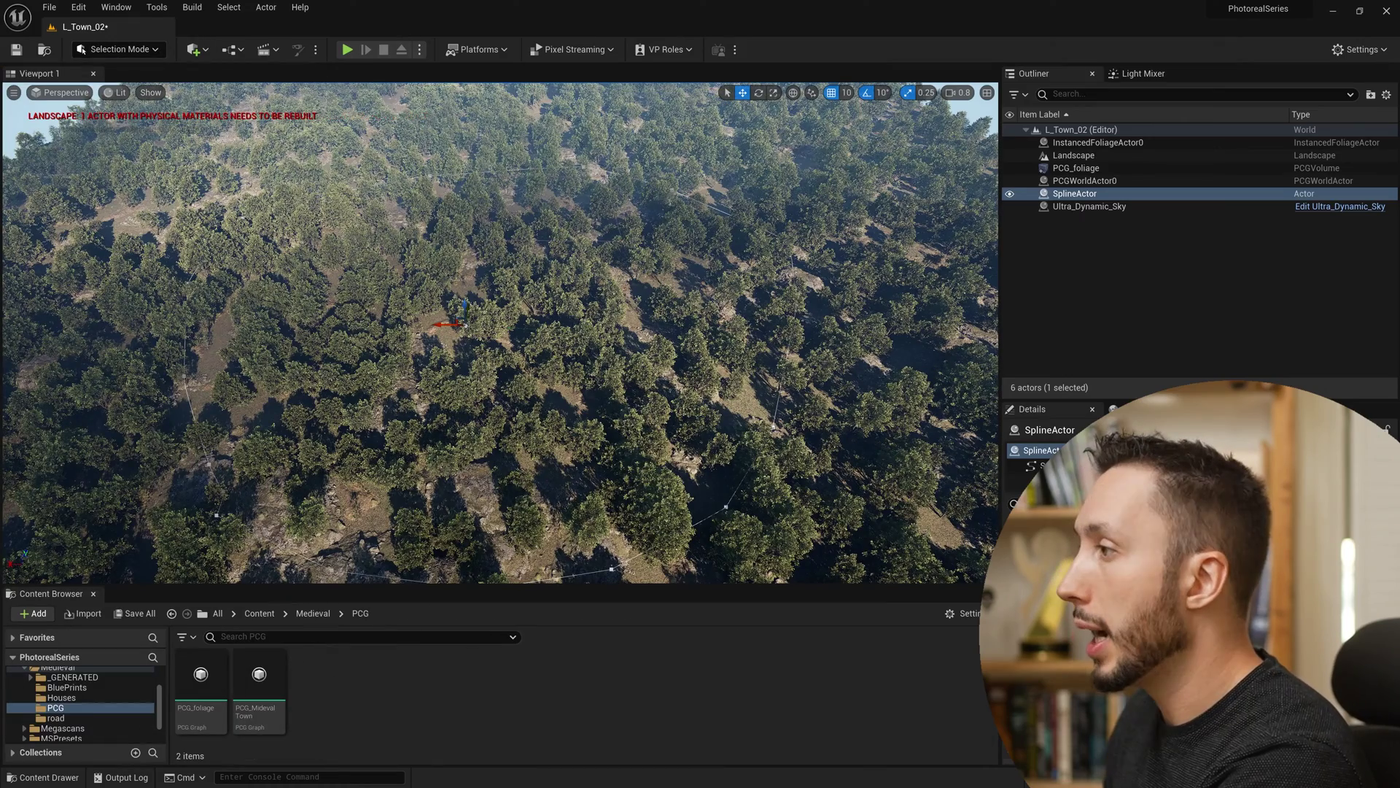
Add an actor tag named townOutside to the new spline actor
mouse_move(721, 503)
mouse_down()
mouse_move(579, 501)
mouse_move(759, 501)
mouse_move(639, 502)
mouse_move(717, 501)
mouse_up()
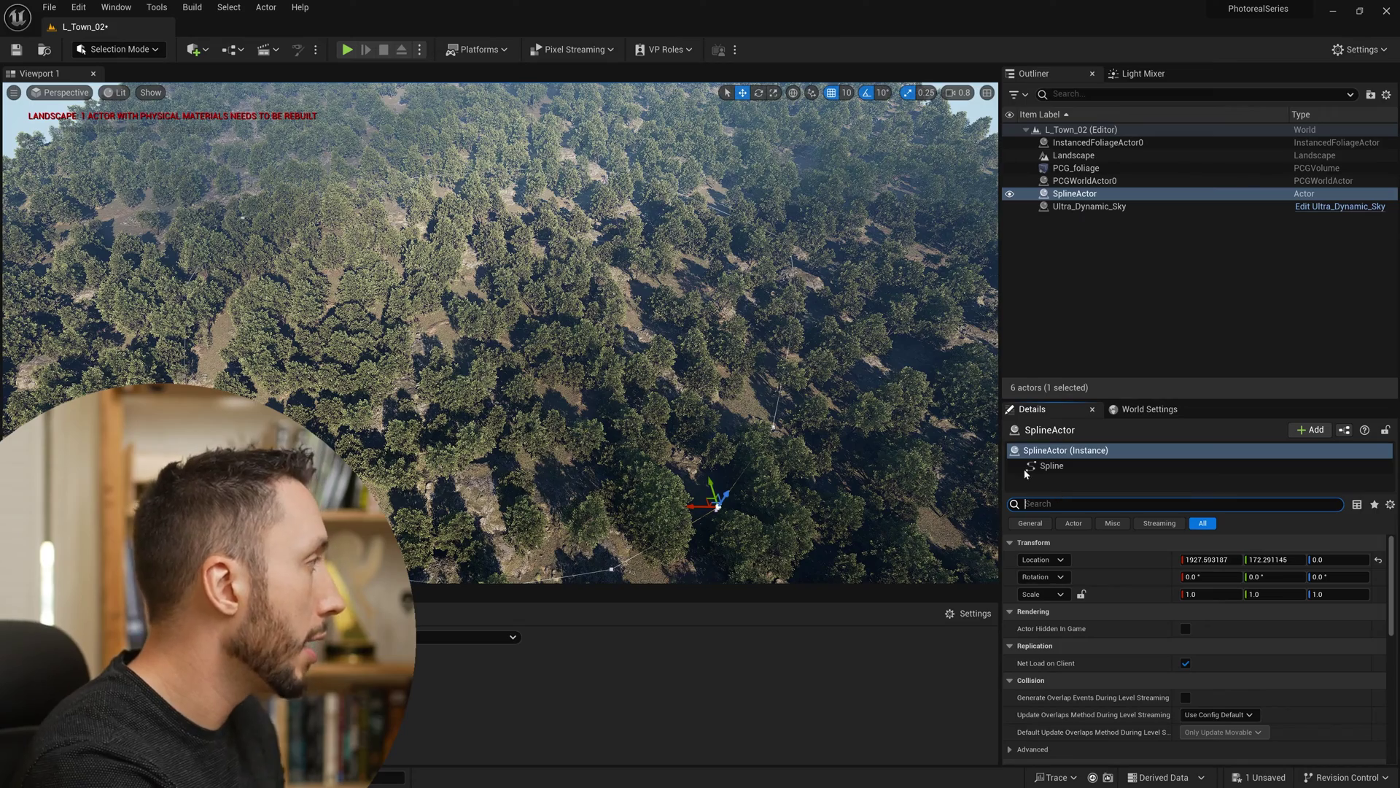
text(tag)
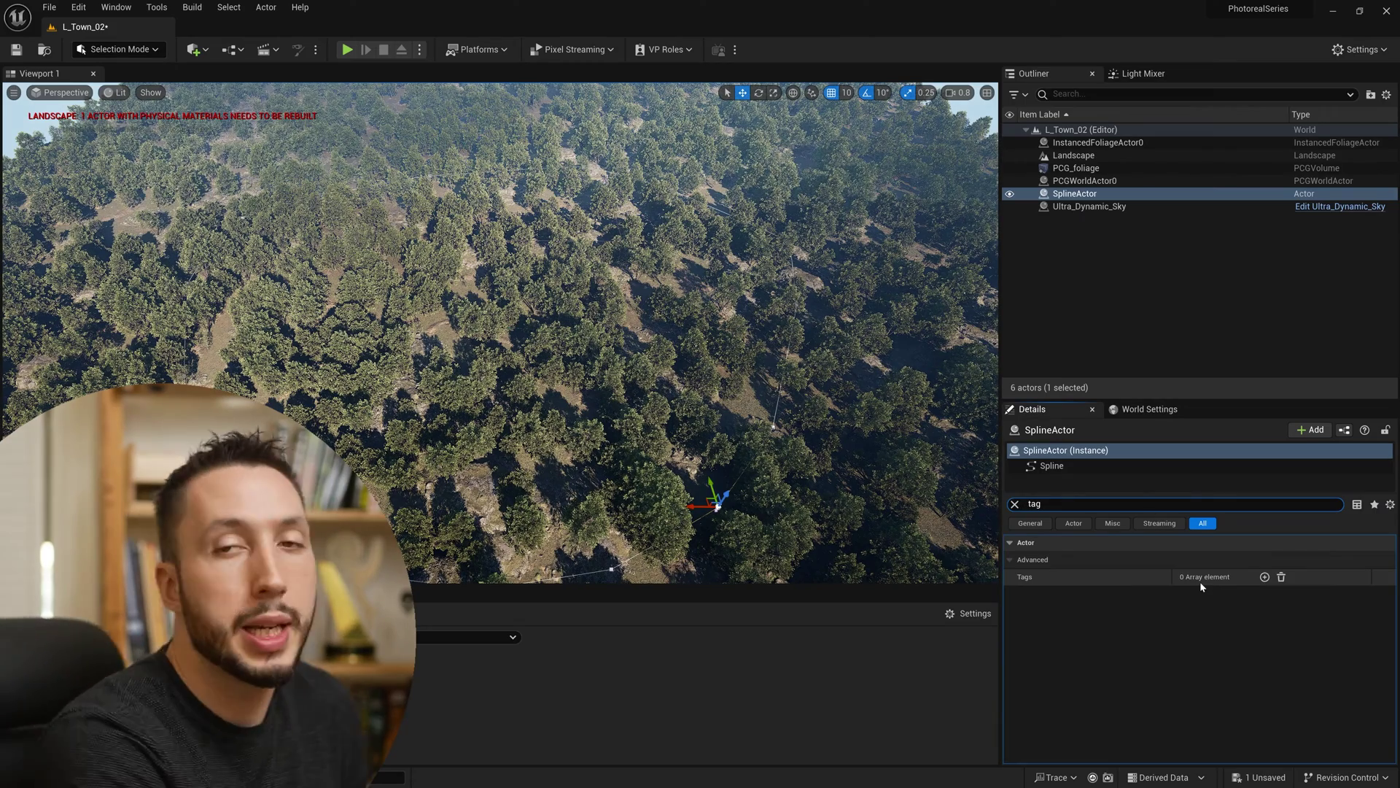
click(1264, 577)
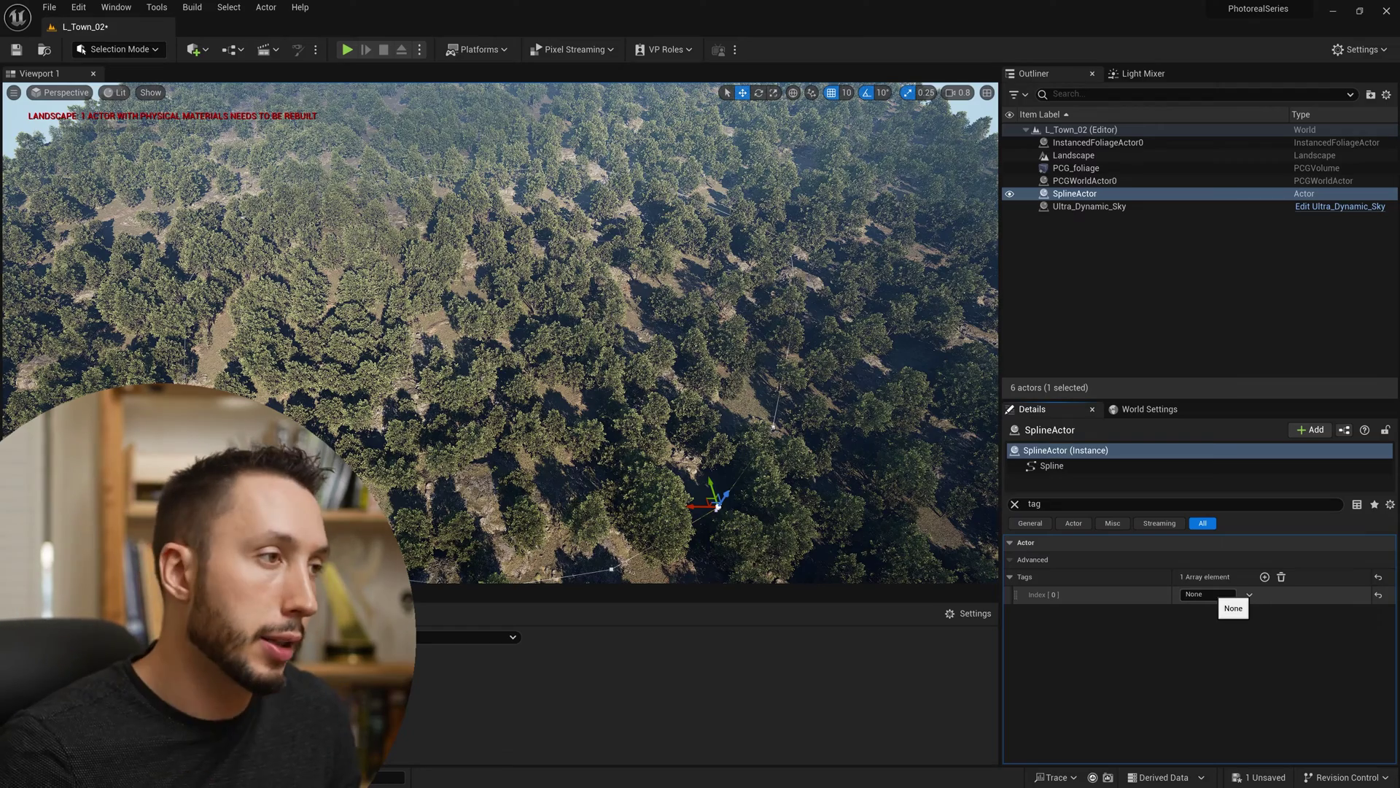
click(1207, 595)
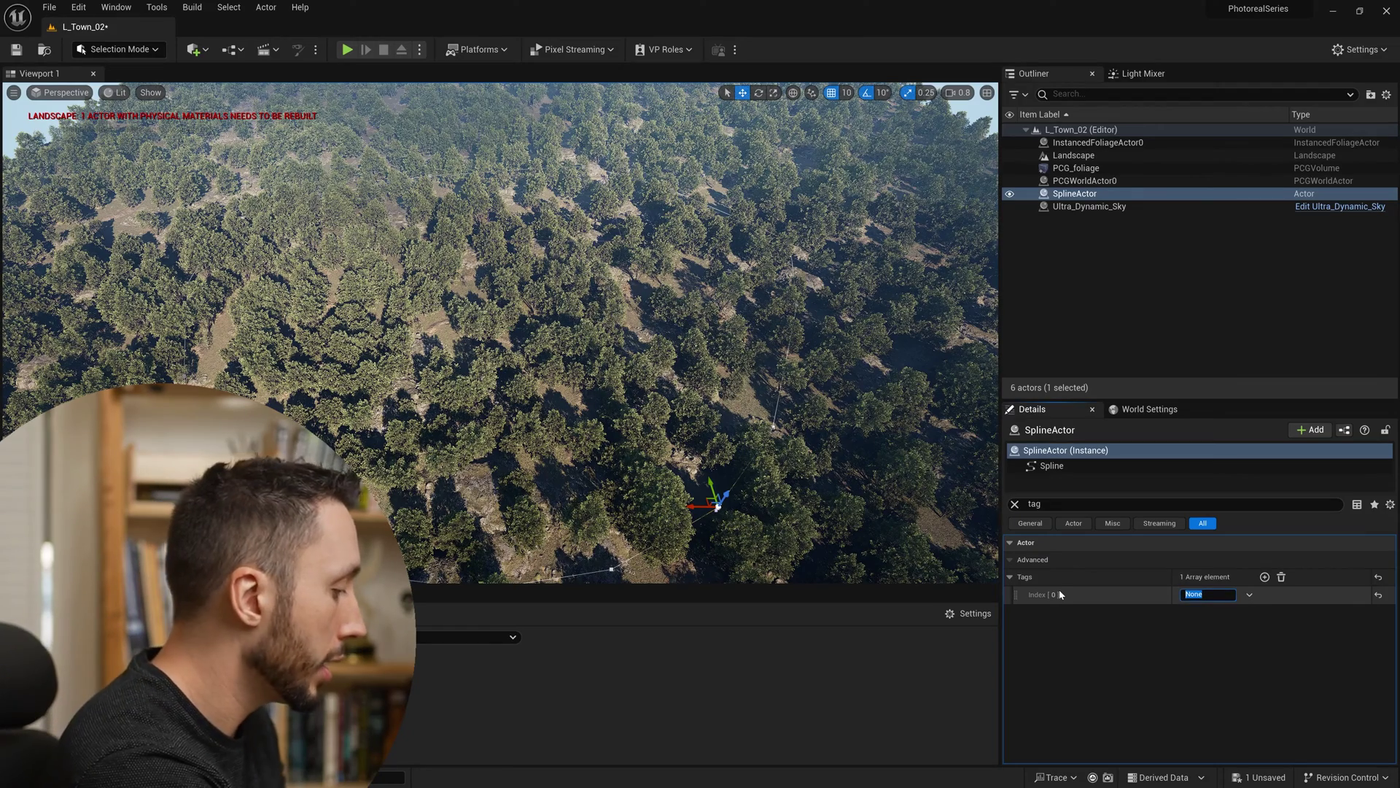
text(townOutside)
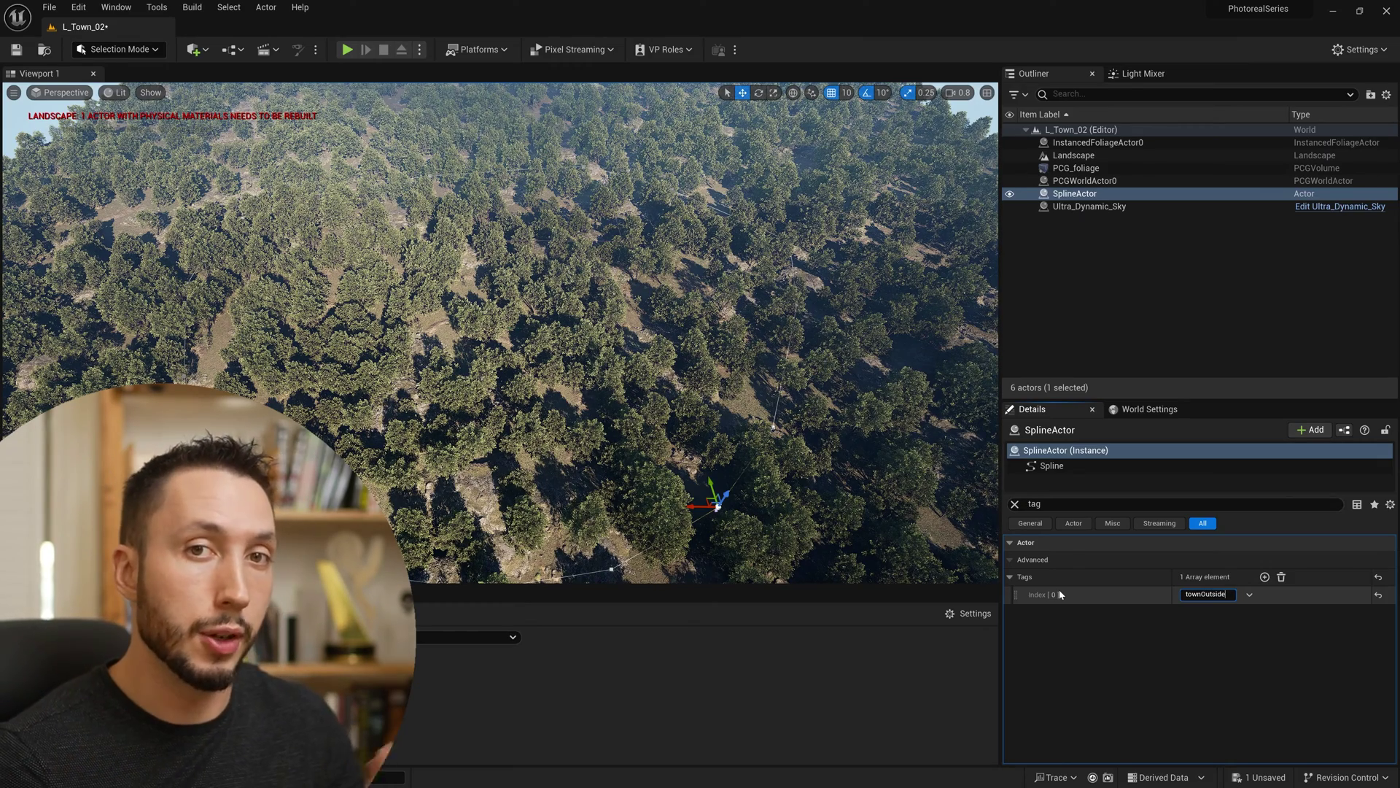
Open the PCG graph used by the PCG_foliage volume through its PCG component's graph instance
click(1087, 169)
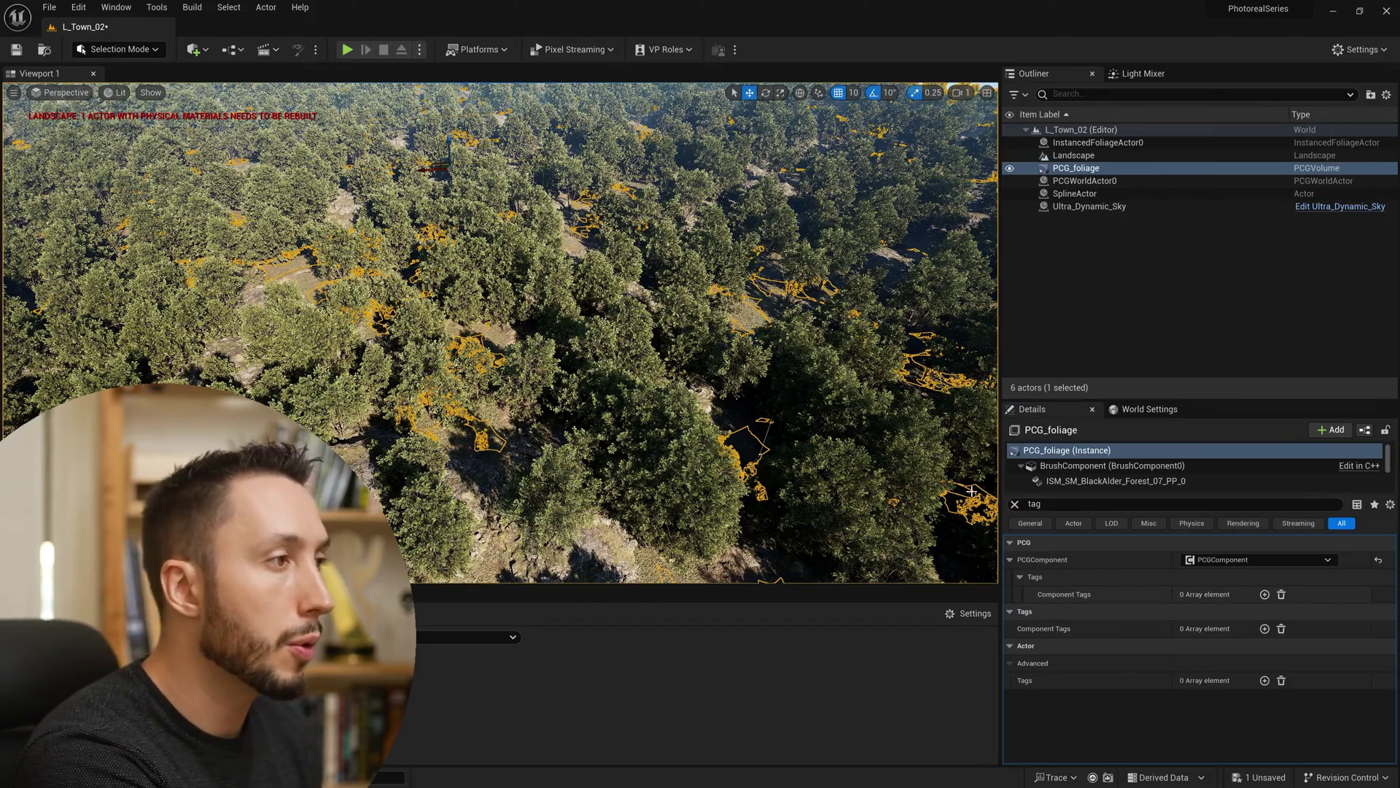
click(1016, 504)
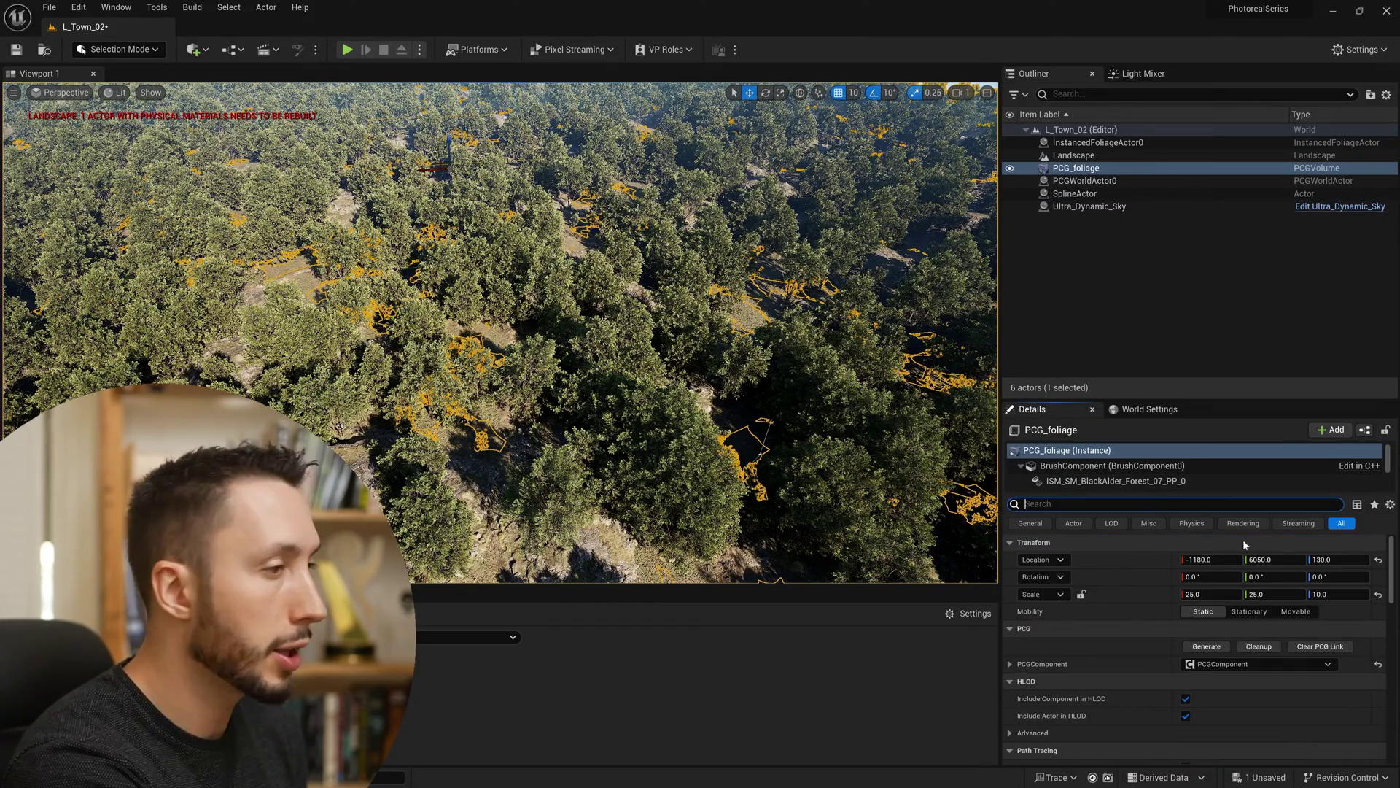
scroll(1158, 687, down, 2)
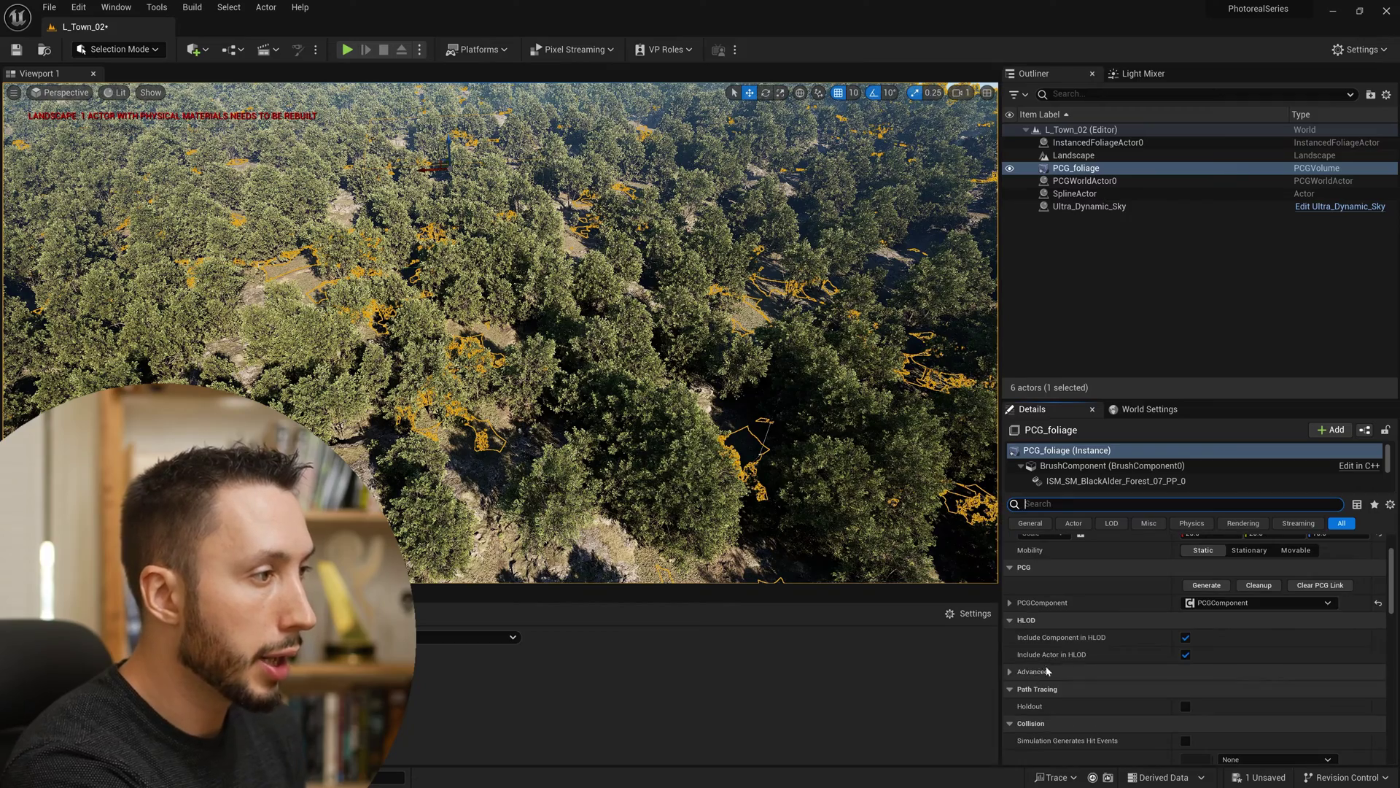
click(1010, 602)
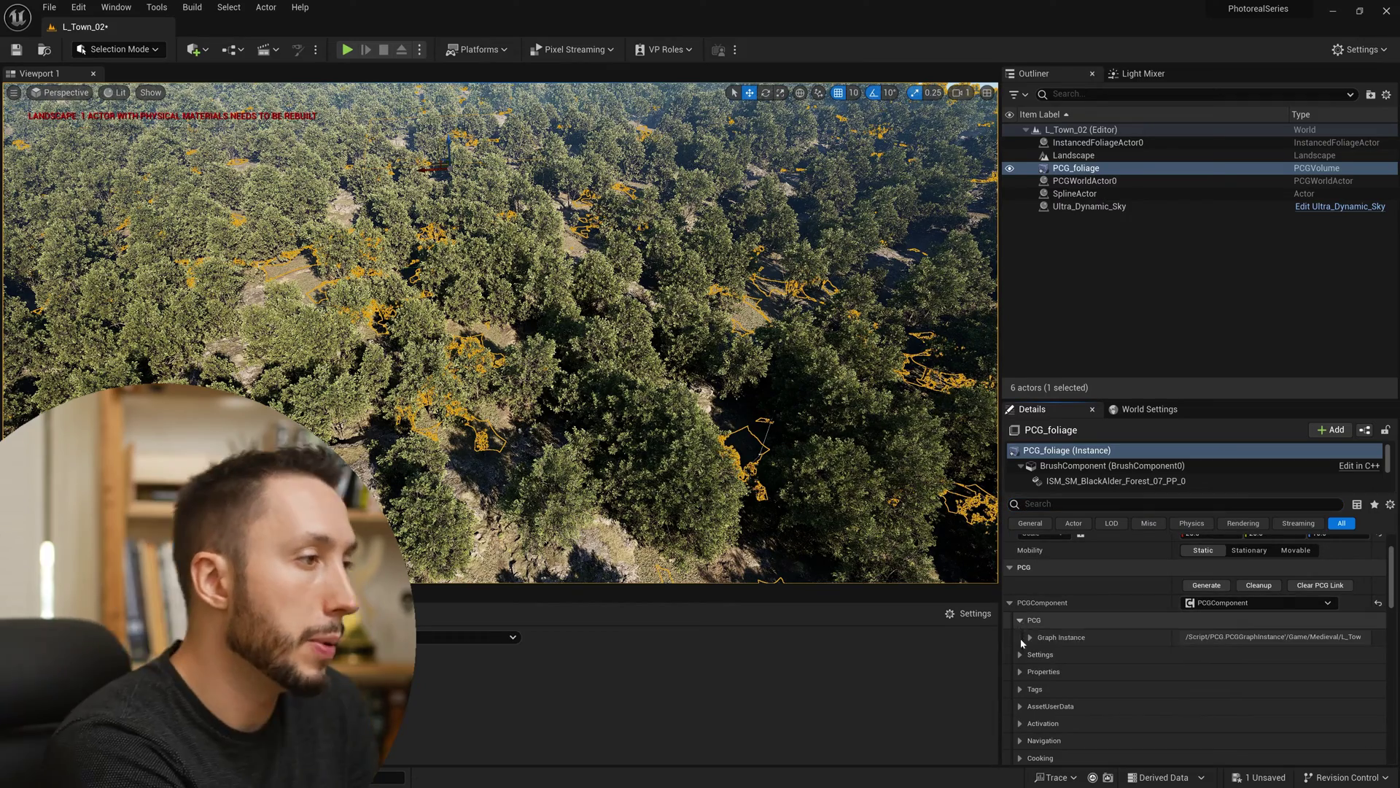
click(1030, 637)
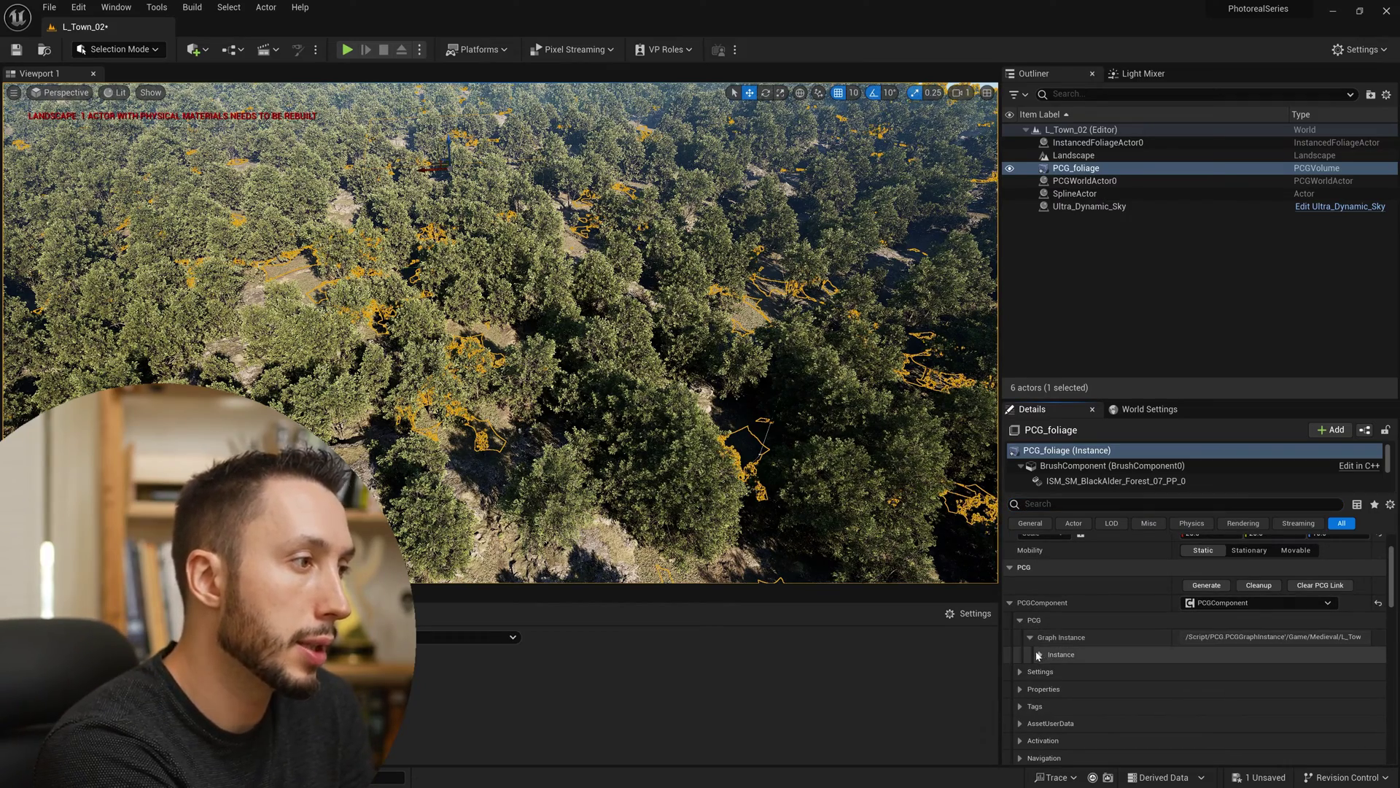
click(1041, 655)
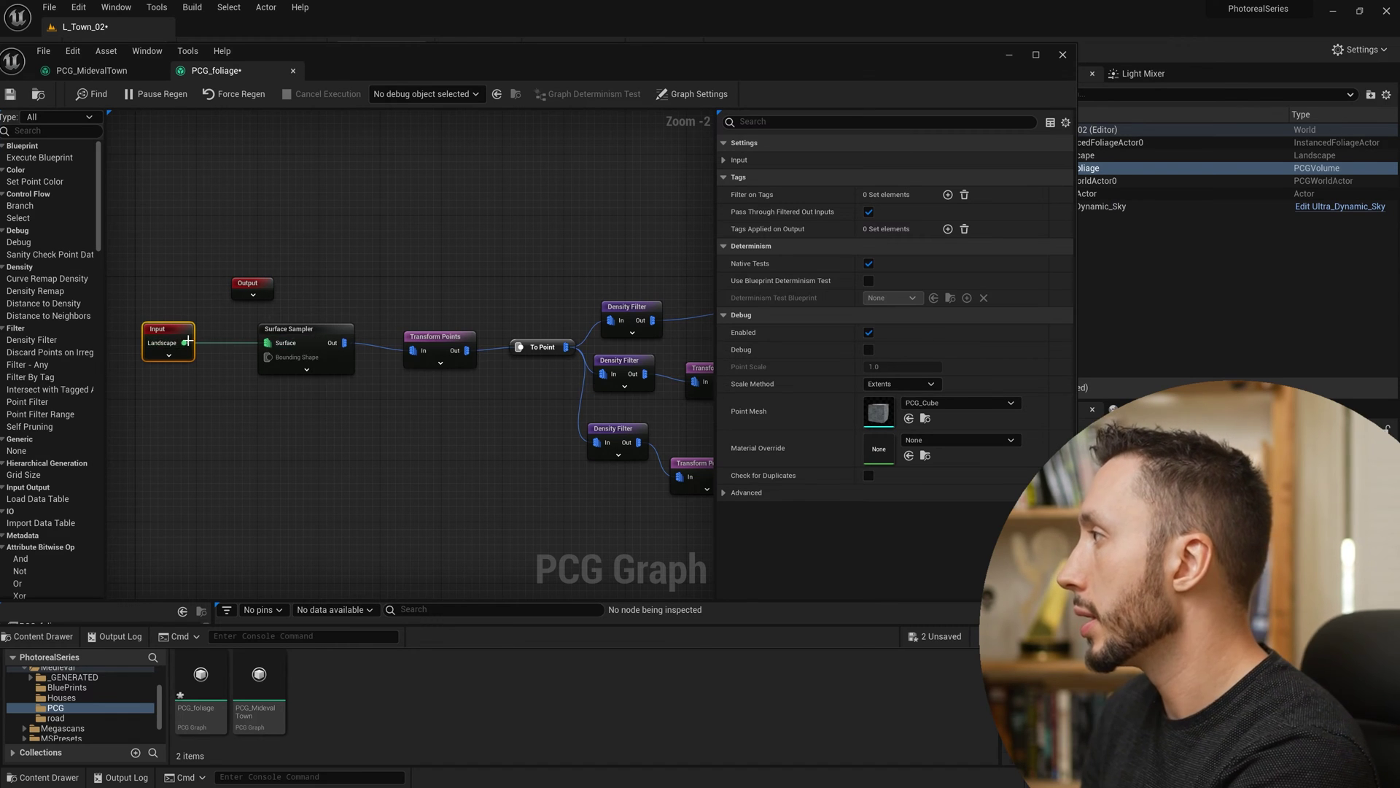
Review the foliage graph's nodes from the Surface Sampler and Transform Points through the density filters to the static mesh spawners
drag(299, 337, 274, 337)
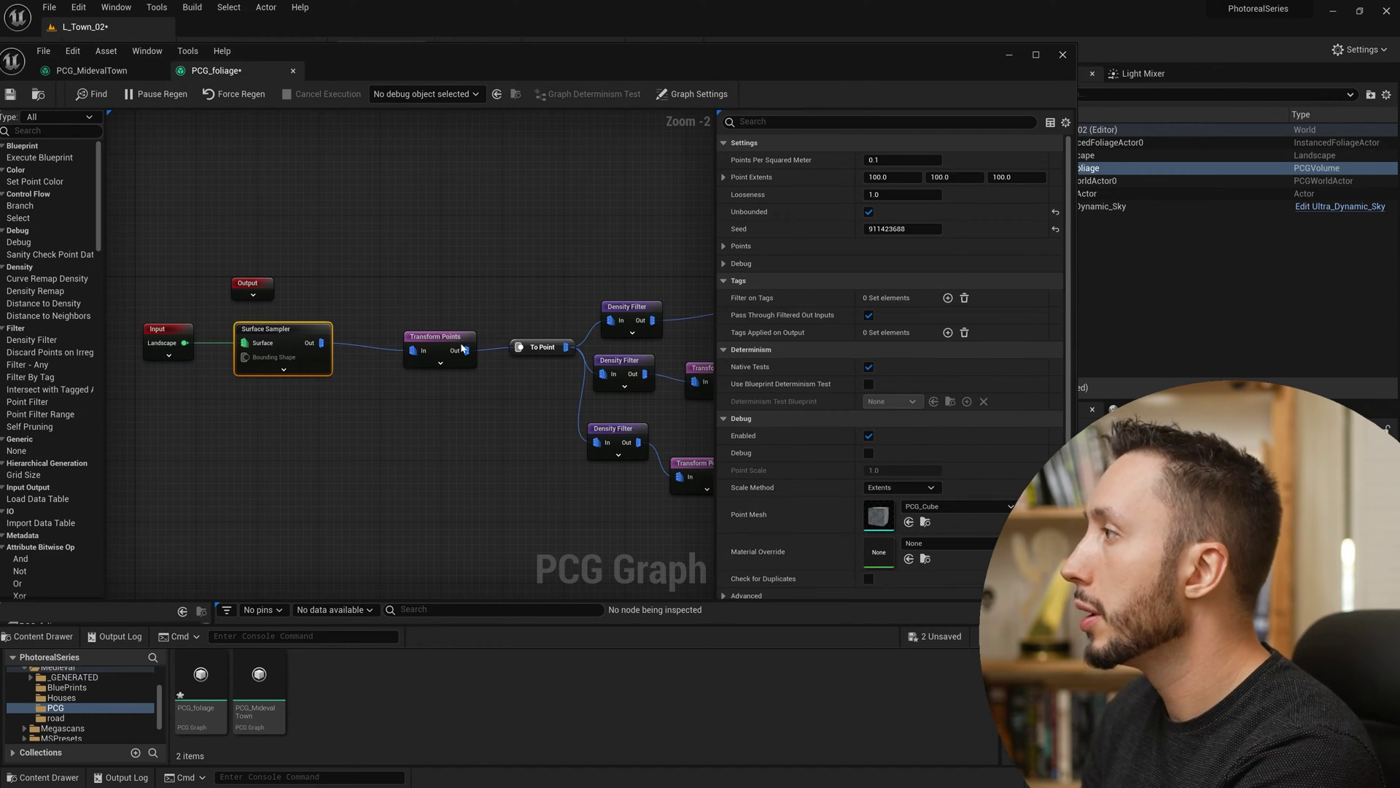
drag(451, 340, 434, 340)
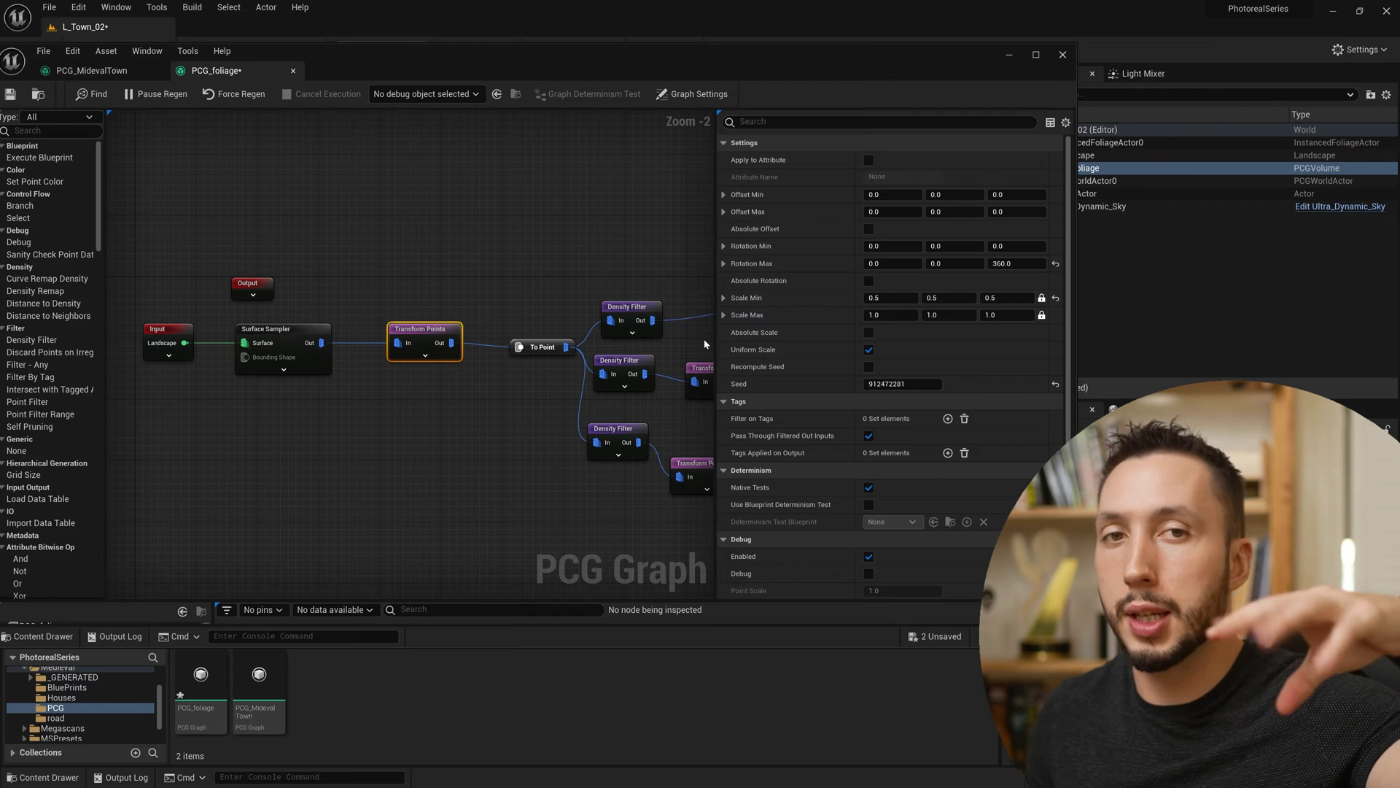
right_drag(527, 305, 233, 307)
click(349, 292)
drag(324, 355, 333, 347)
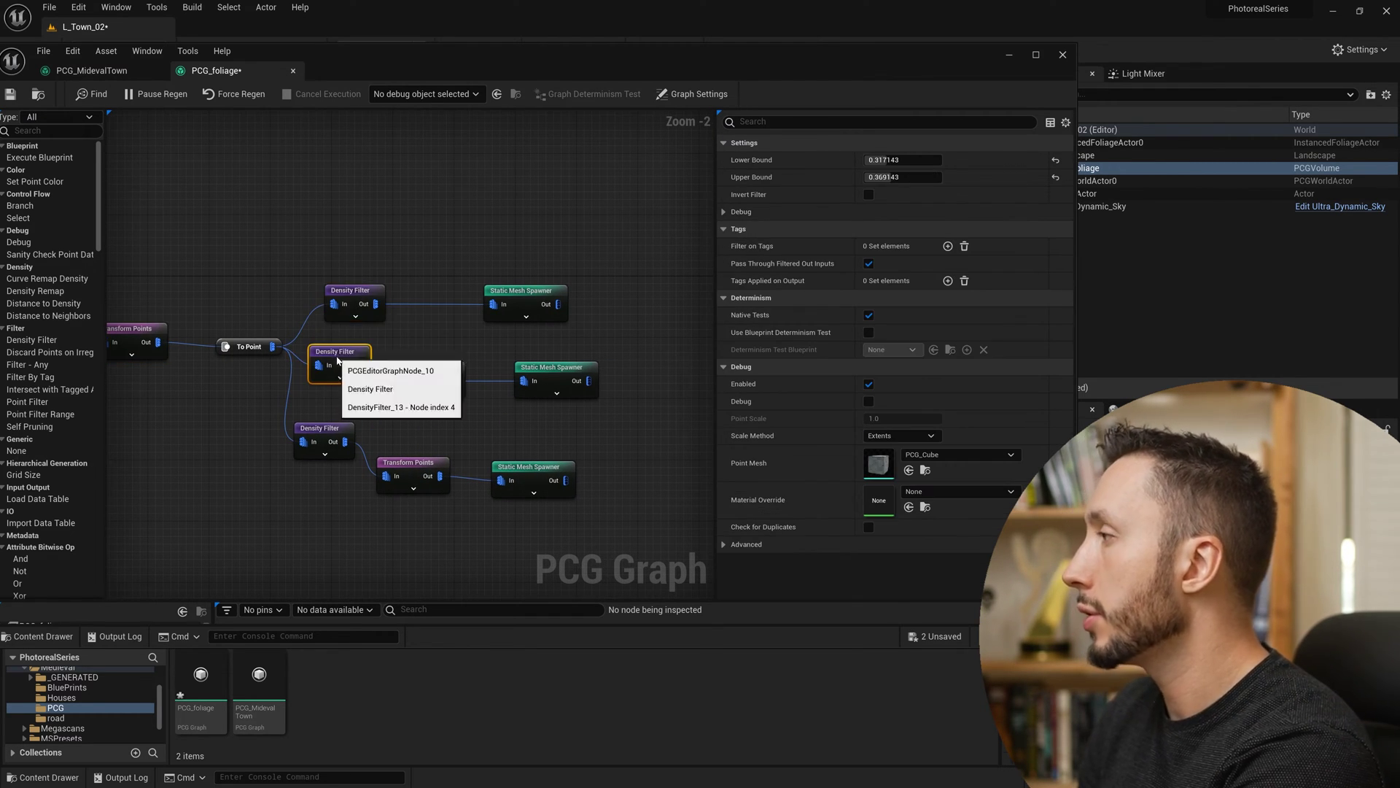
drag(317, 435, 324, 436)
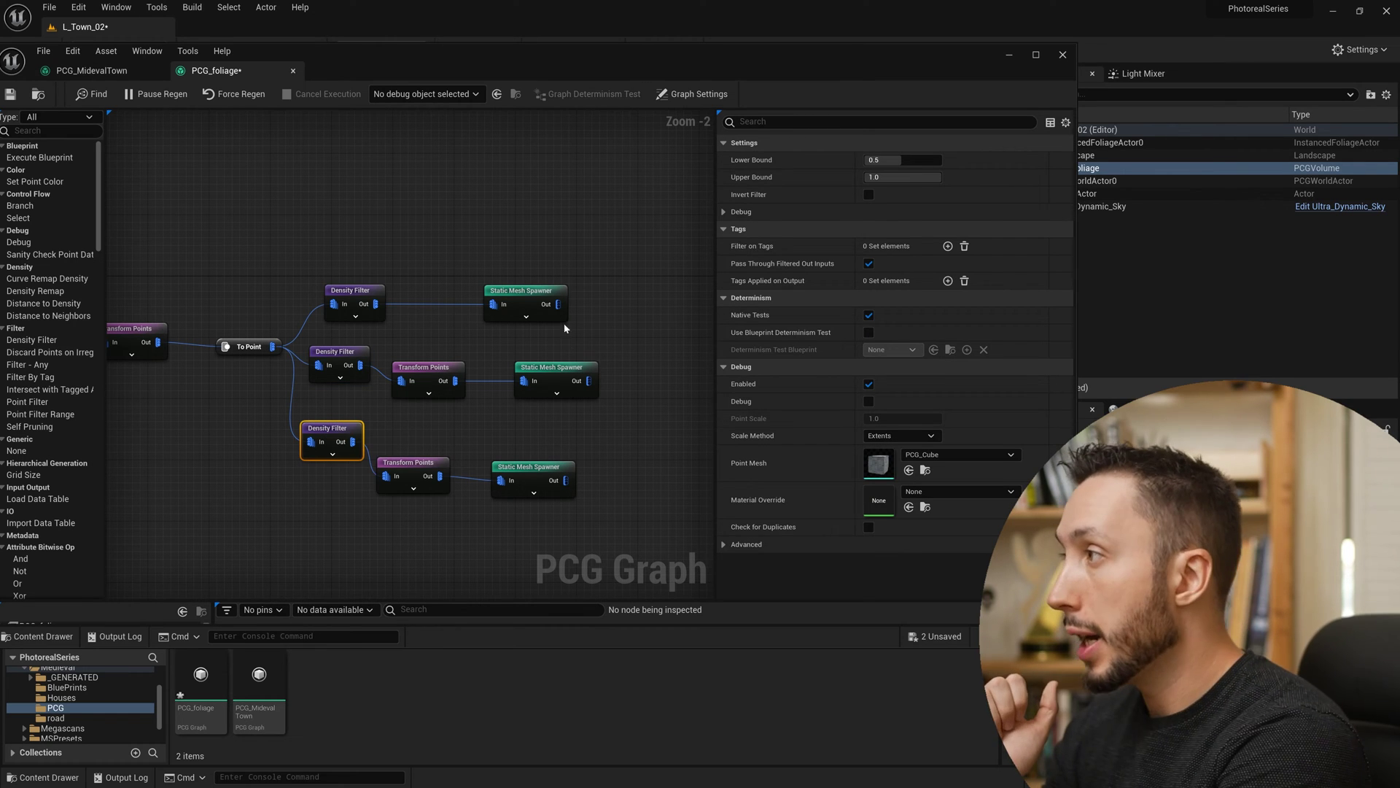
drag(527, 291, 536, 276)
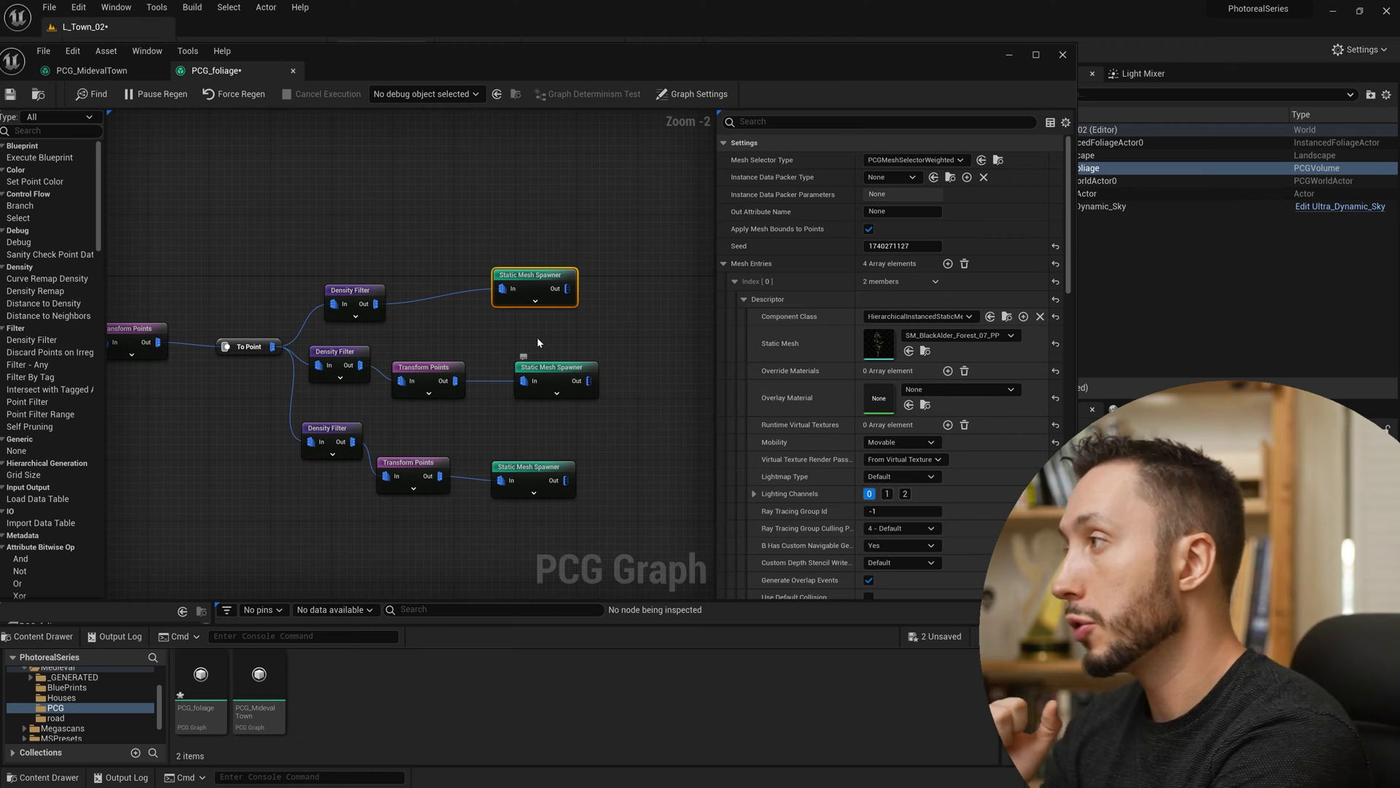
click(553, 387)
click(525, 487)
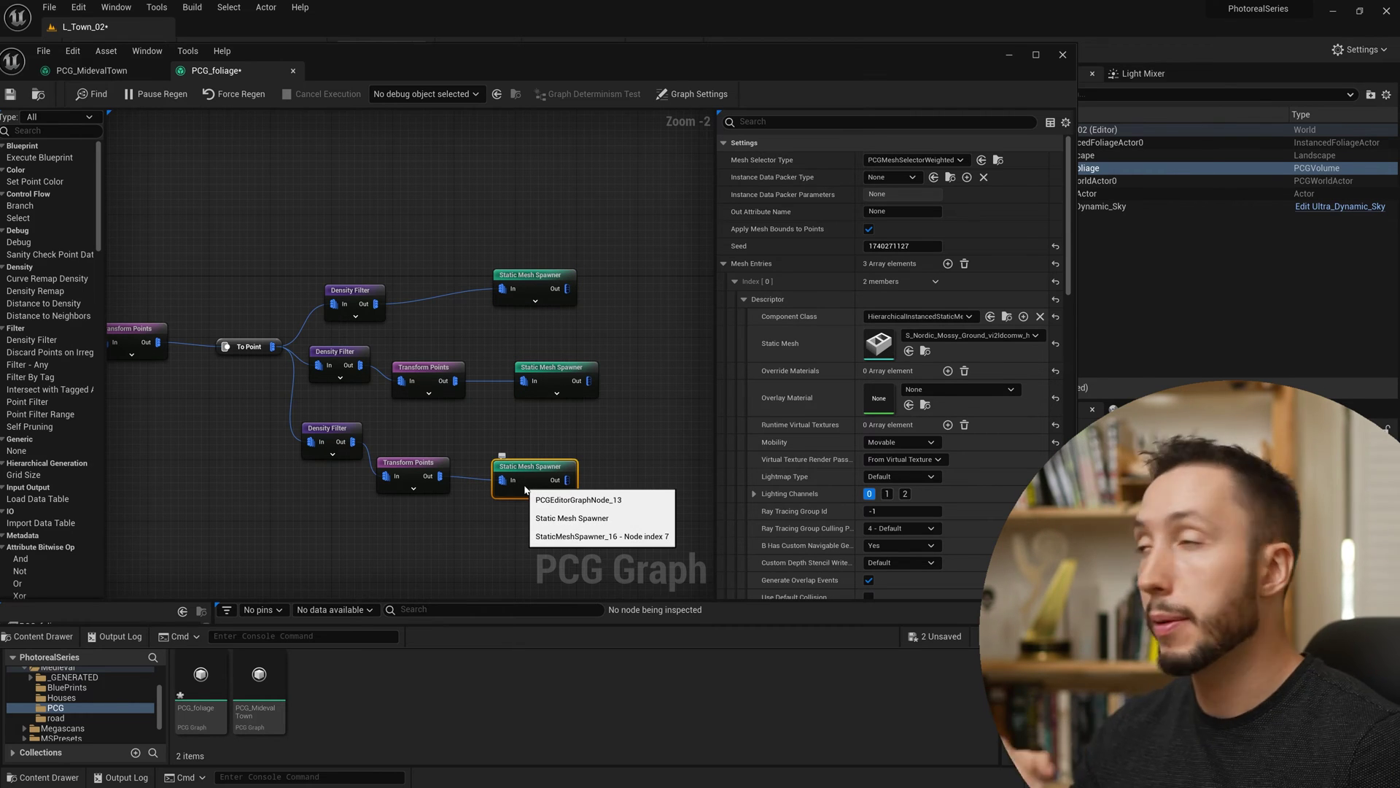
Insert a Difference node after the first Transform Points node and connect its output to the To Point node in place of the direct link
right_drag(145, 530, 593, 568)
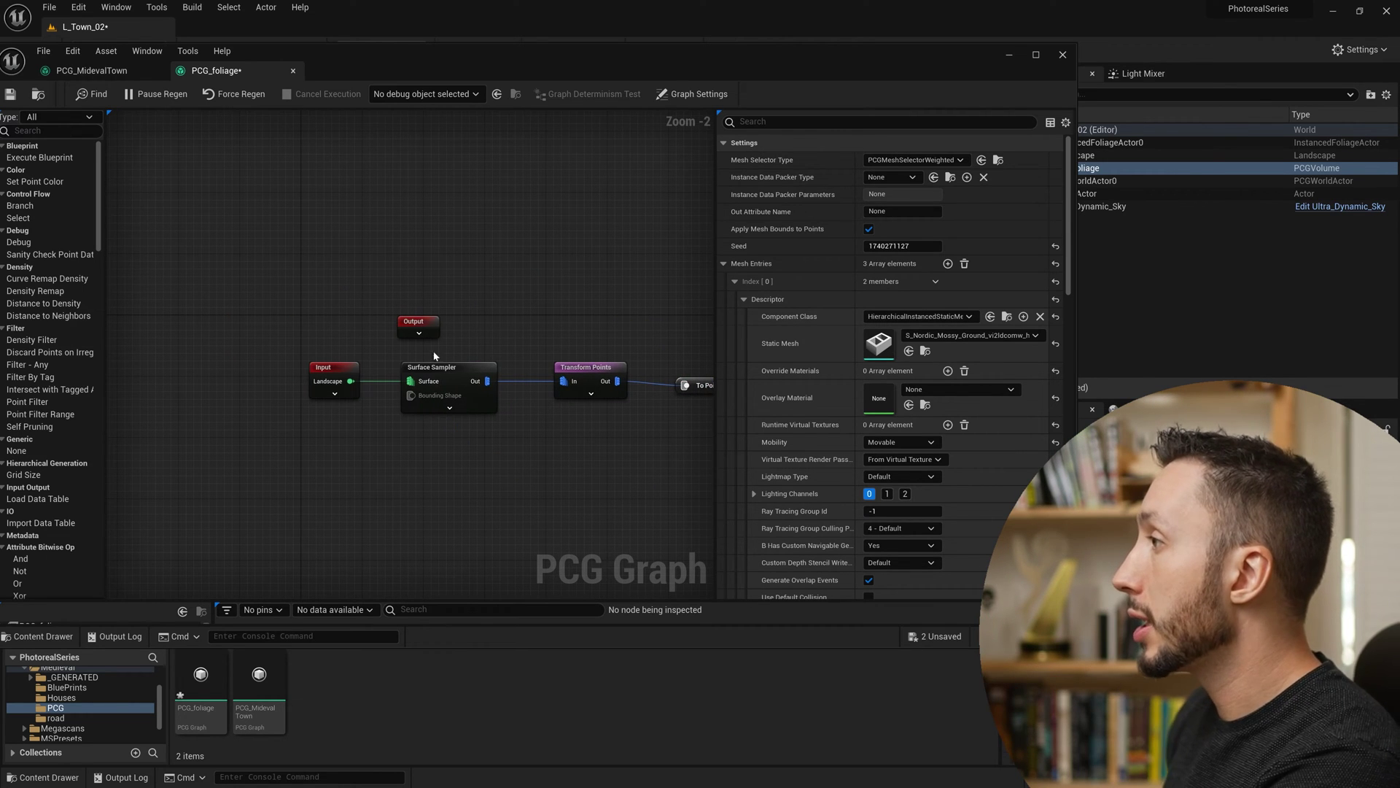
right_drag(442, 296, 243, 296)
click(369, 361)
right_drag(650, 405, 464, 422)
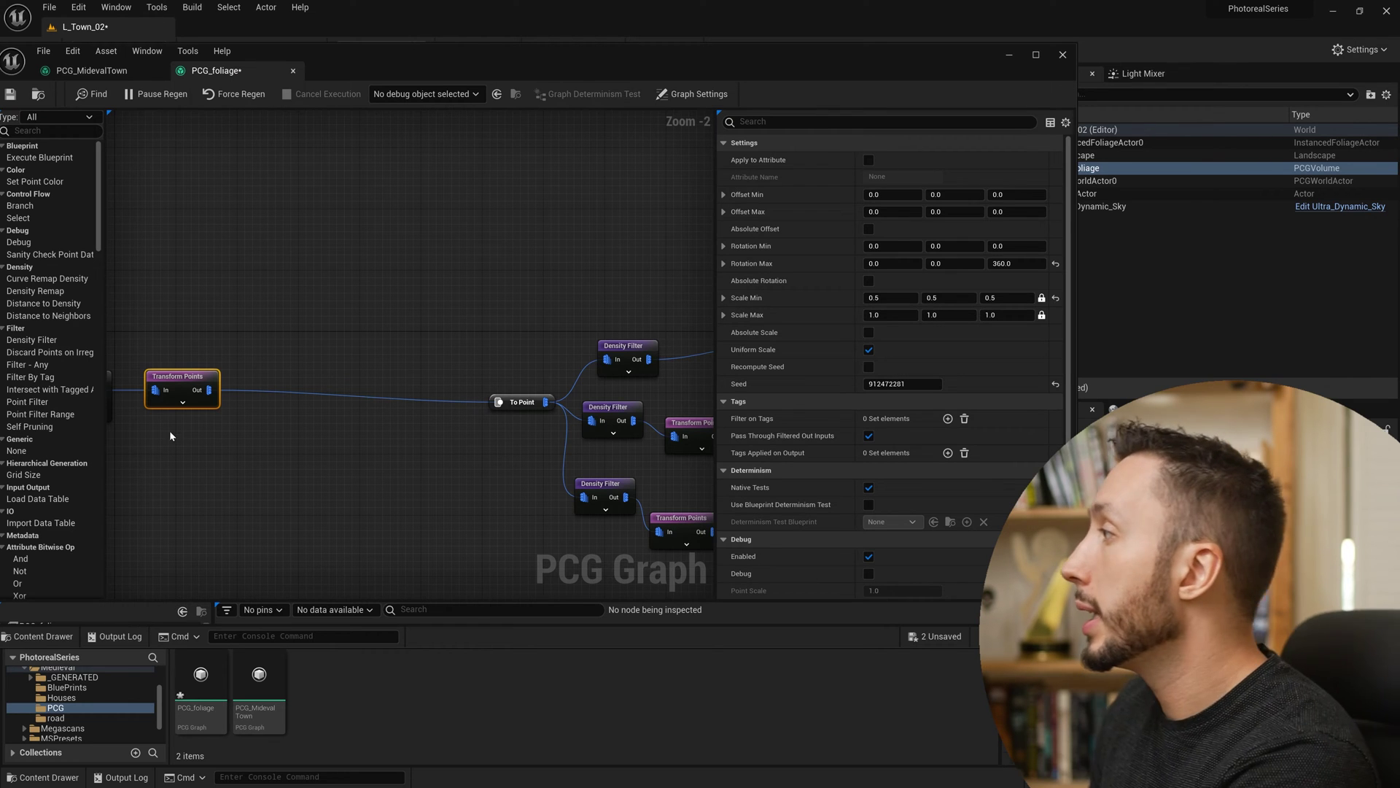
drag(210, 391, 341, 360)
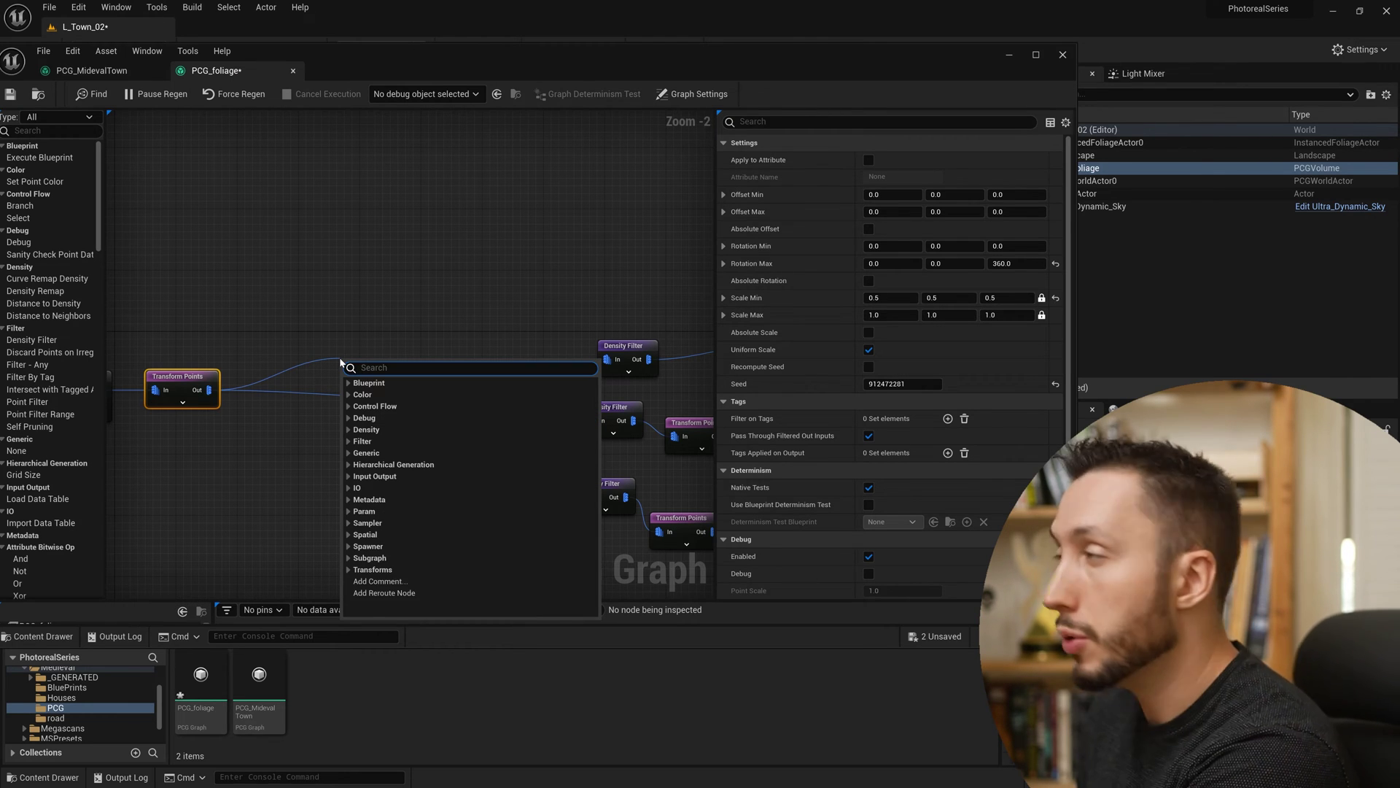
text(diff)
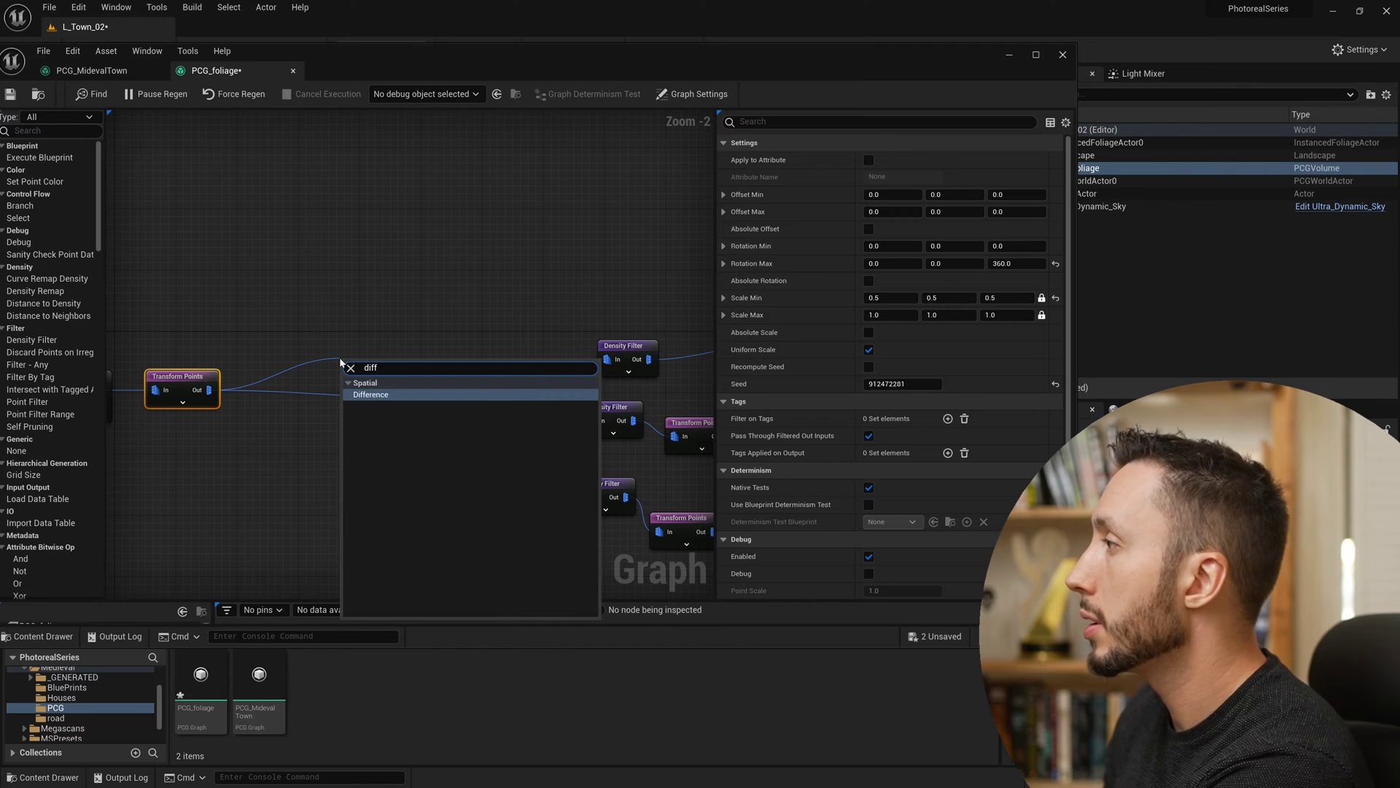
key(Return)
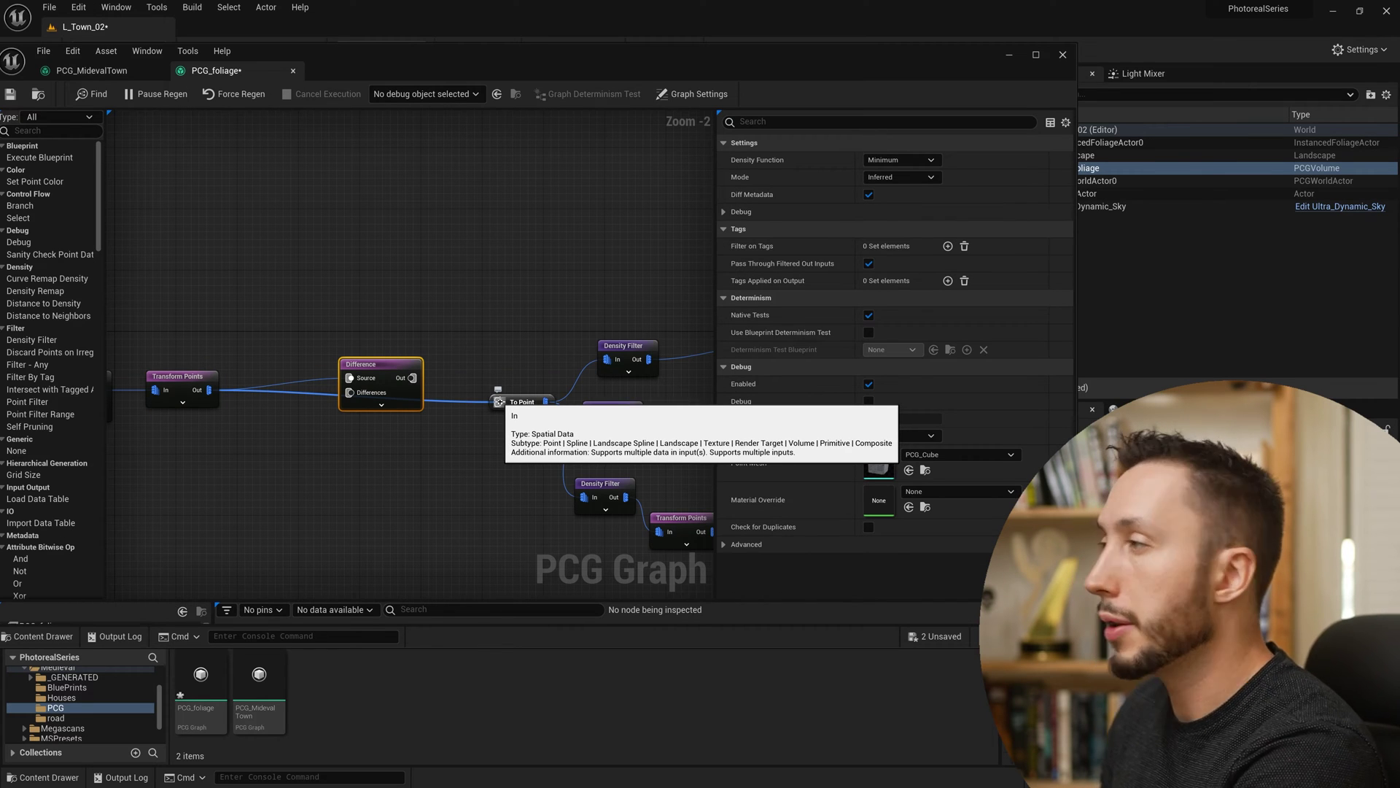
alt+click(499, 402)
drag(502, 406, 412, 378)
Reposition the Difference node between Transform Points and To Point, and set its Density Function to Binary
right_drag(417, 408, 587, 441)
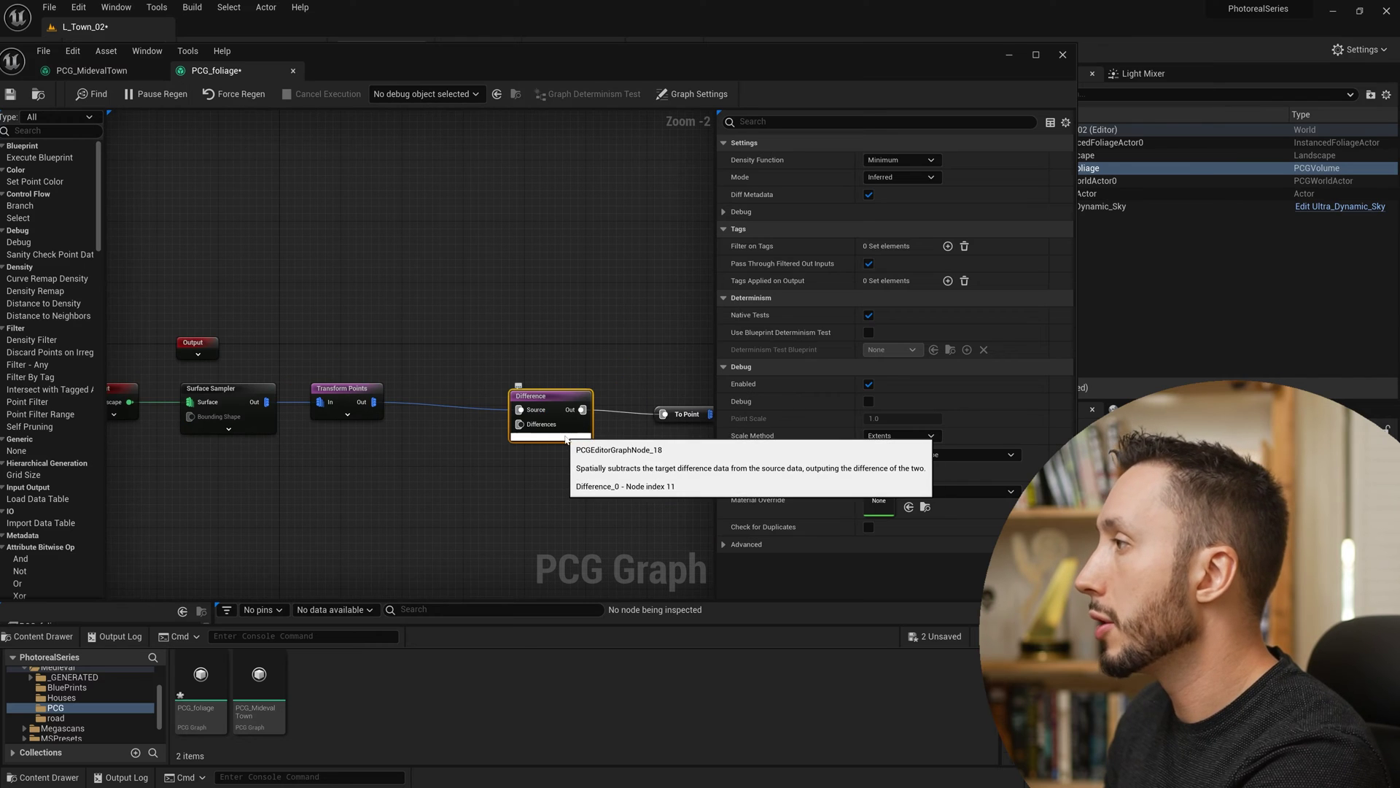
drag(553, 413, 530, 406)
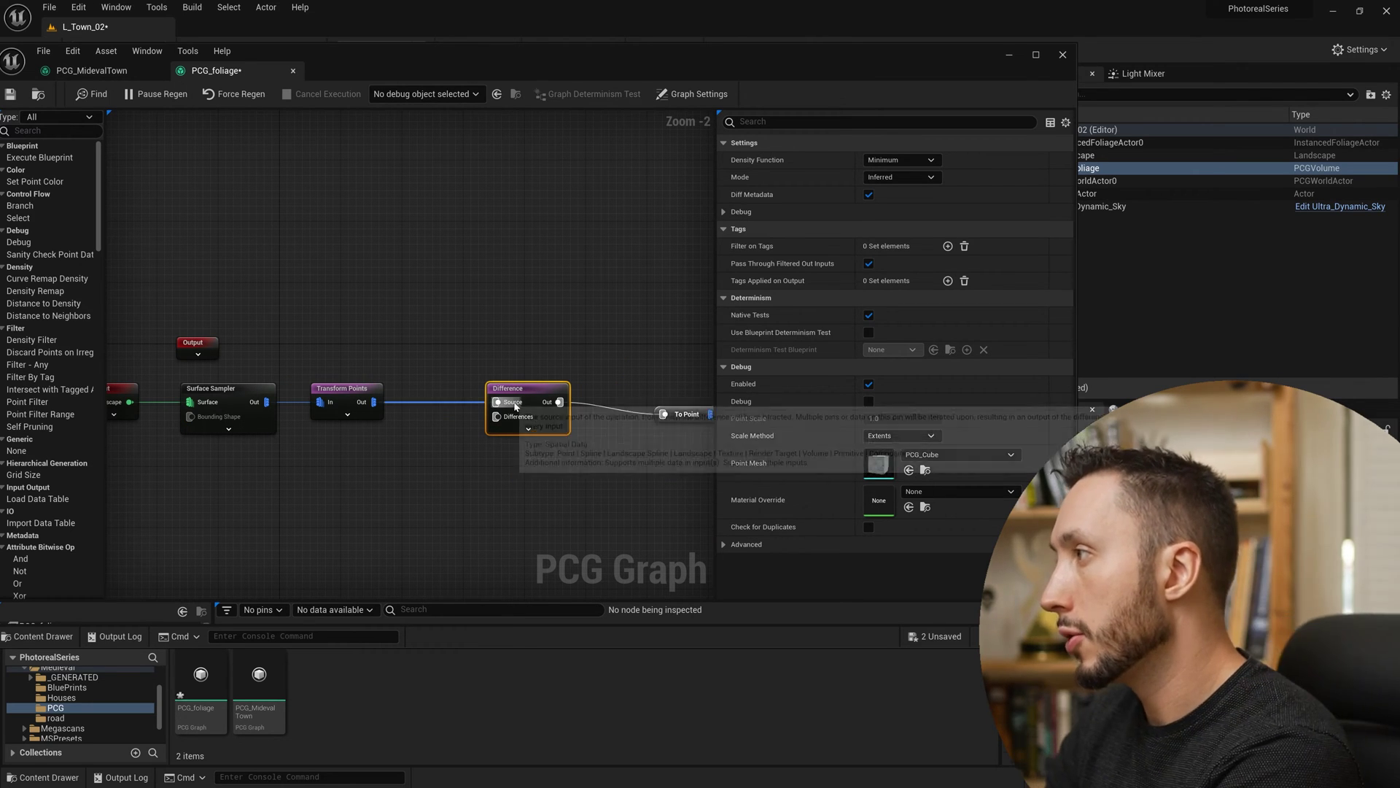
drag(485, 418, 493, 426)
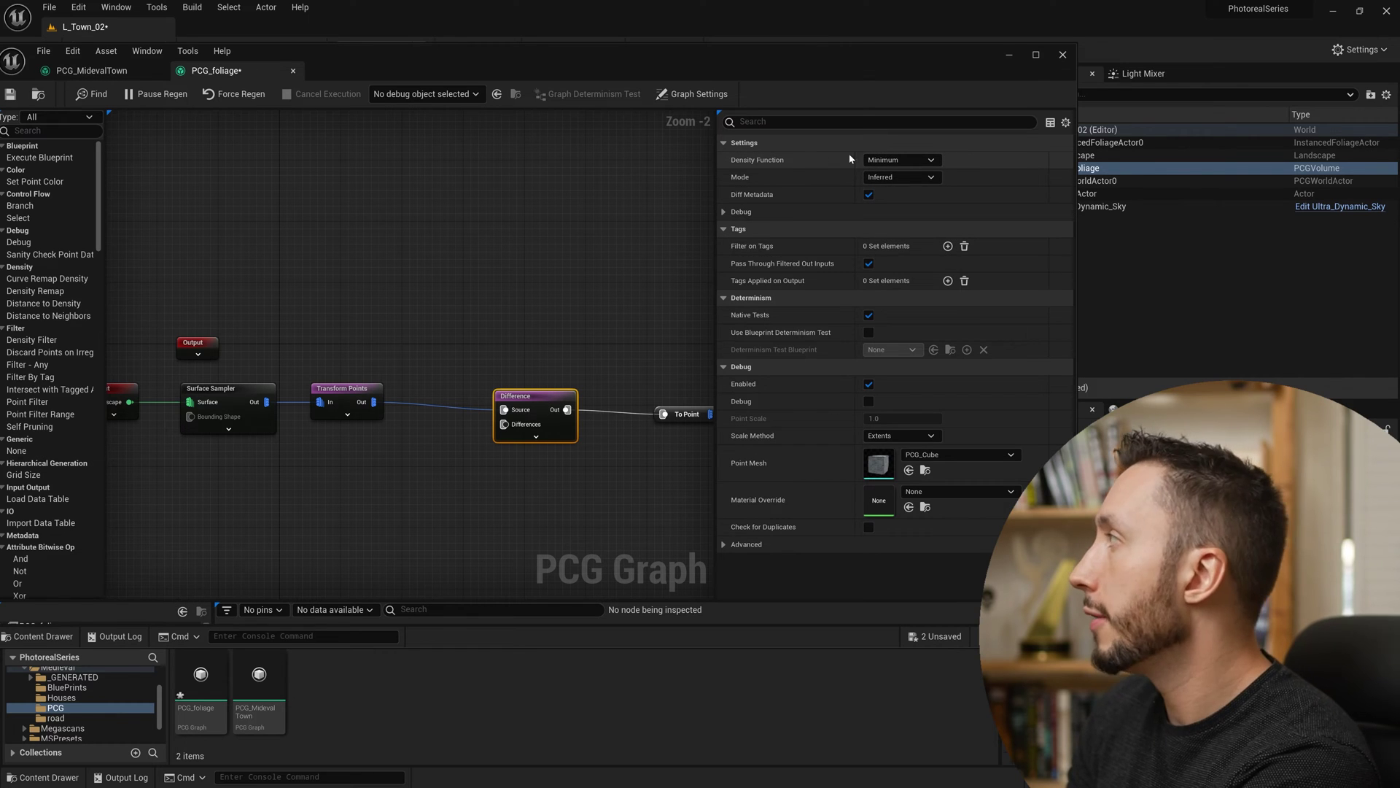
click(900, 160)
click(902, 195)
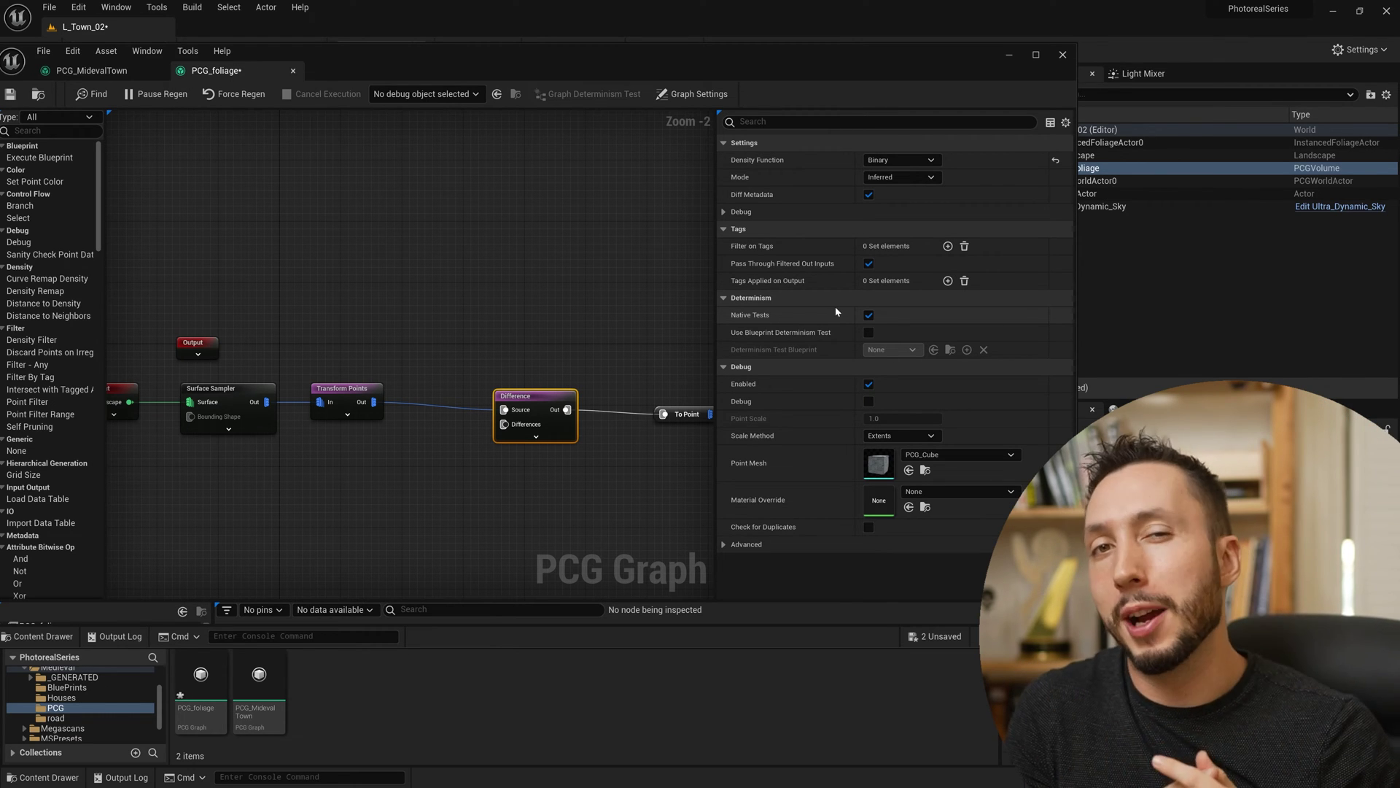
Add a Get Spline Data node in the empty graph area below the Surface Sampler
right_click(255, 254)
click(219, 261)
right_drag(219, 261, 238, 103)
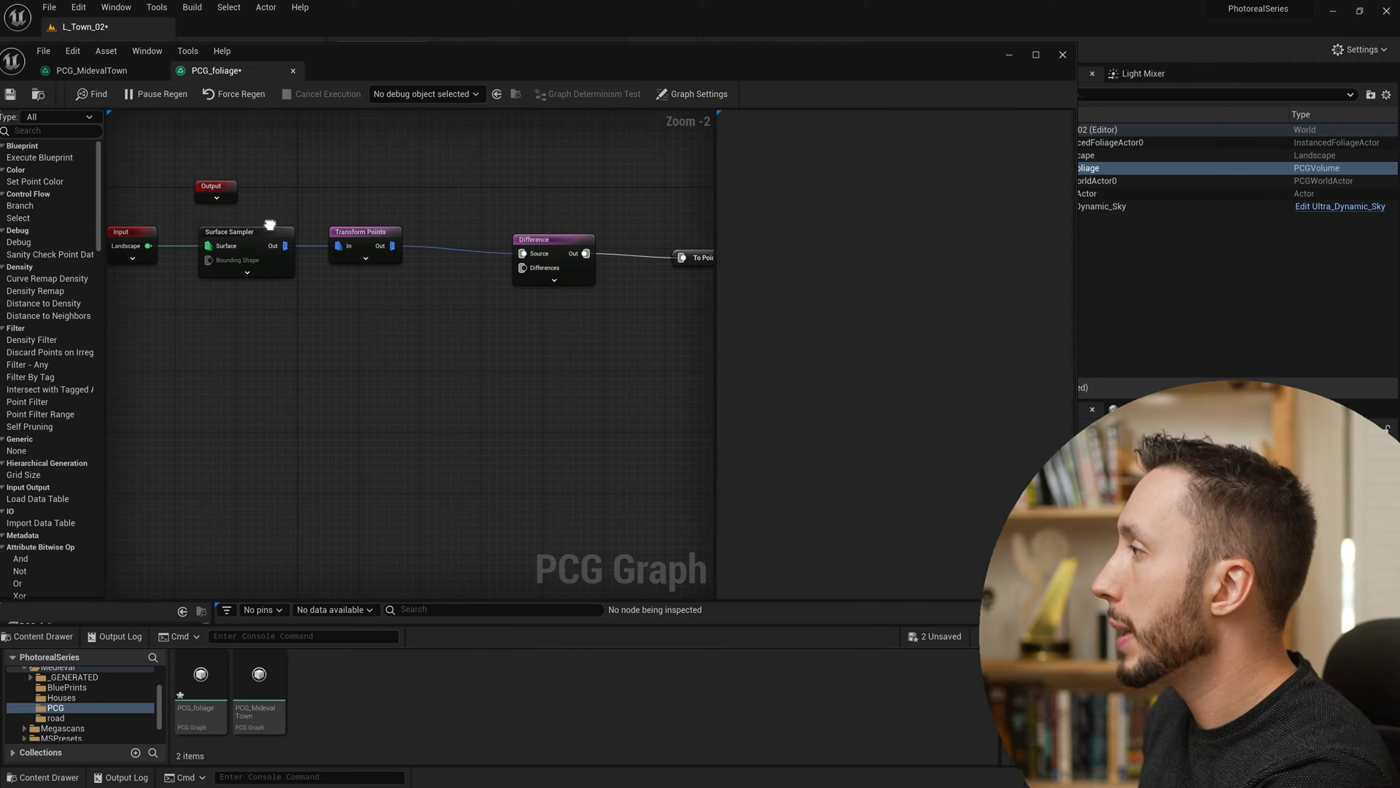
right_click(221, 352)
text(spline)
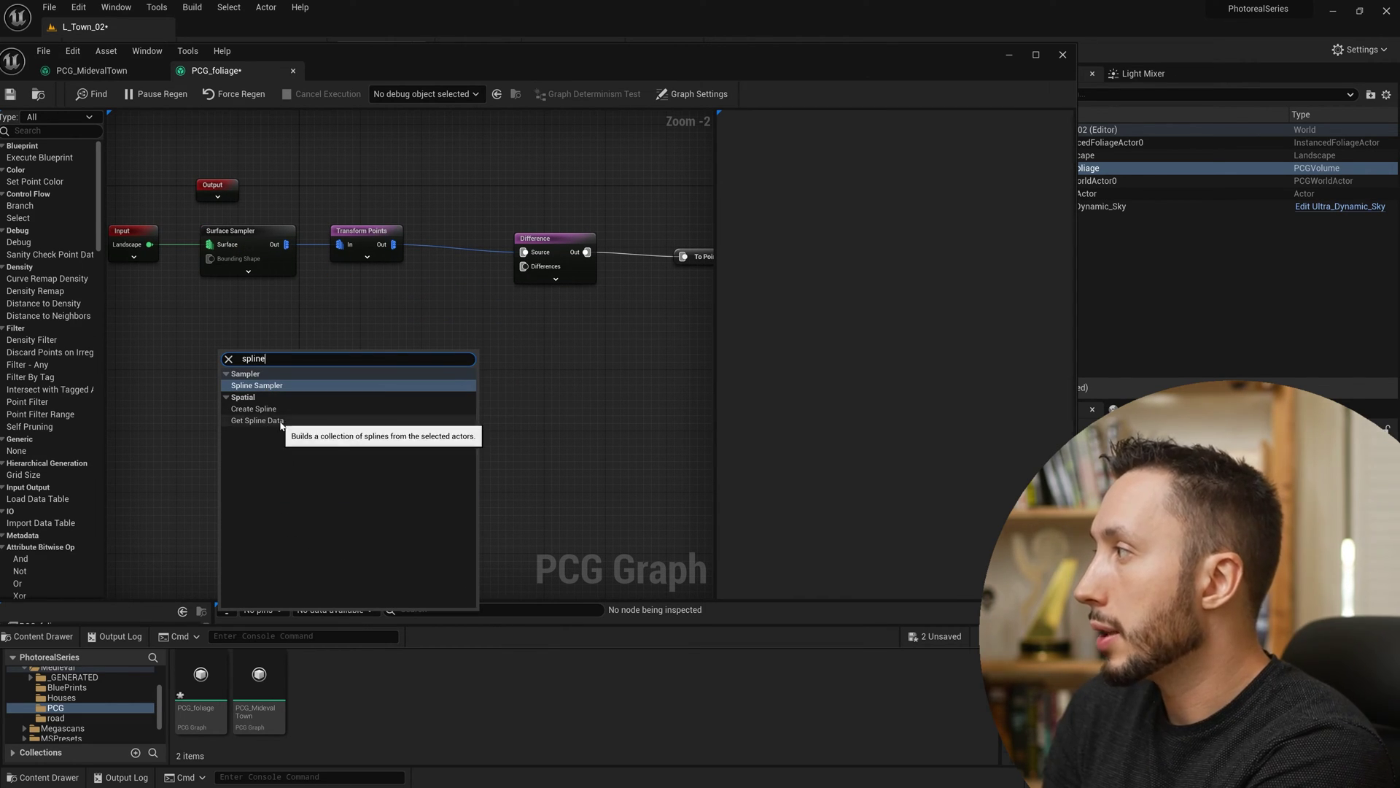
click(257, 420)
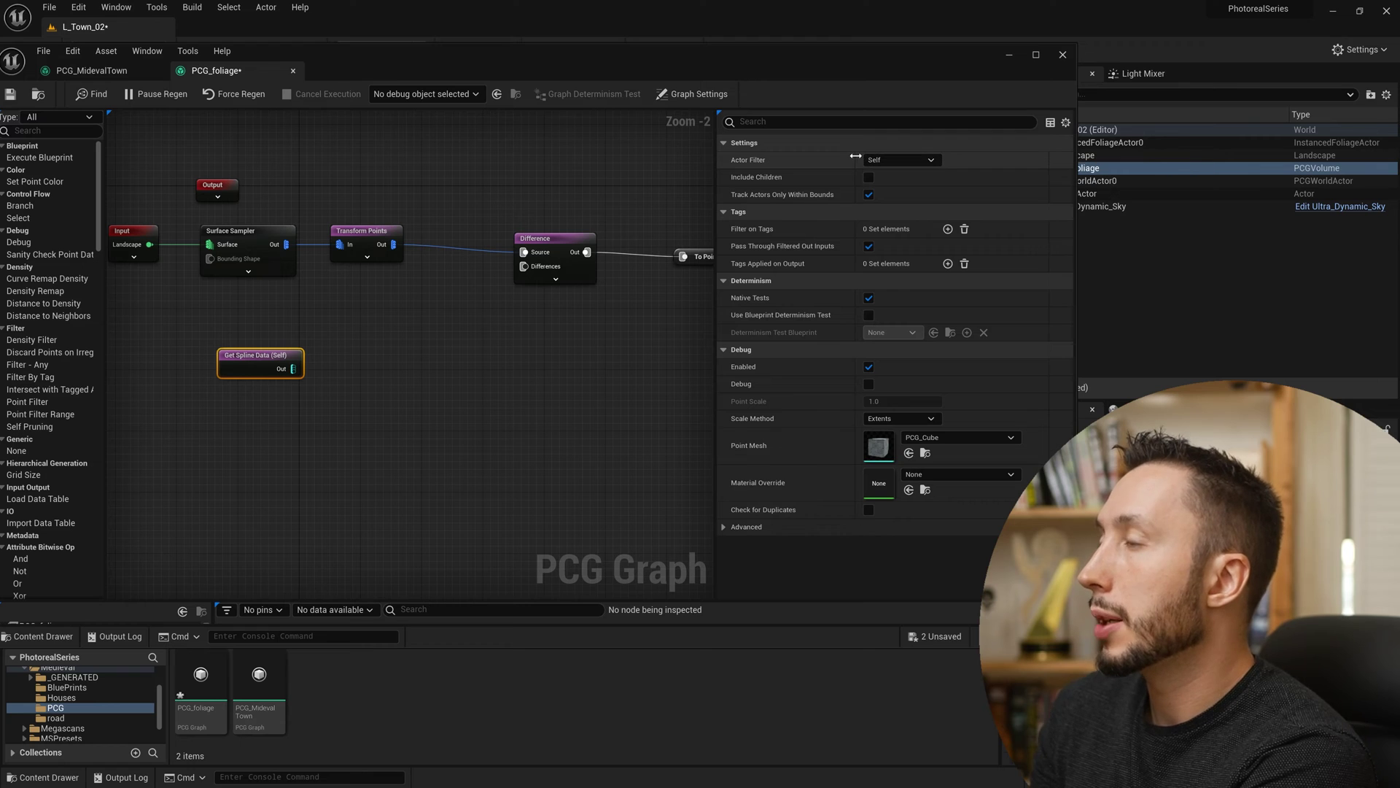
Set the Get Spline Data node's Actor Filter to All World Actors and its Actor Selection Tag to townOutside
click(925, 160)
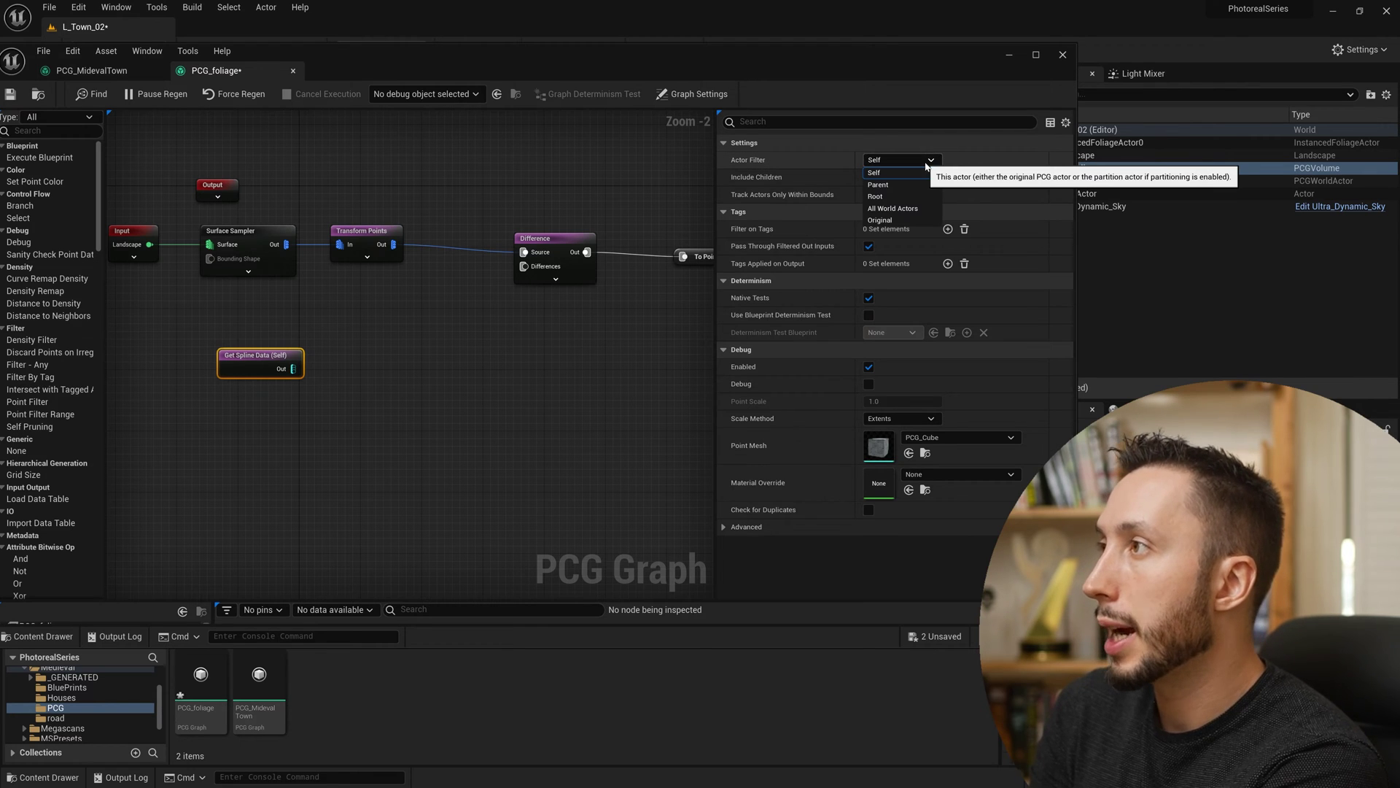
click(901, 208)
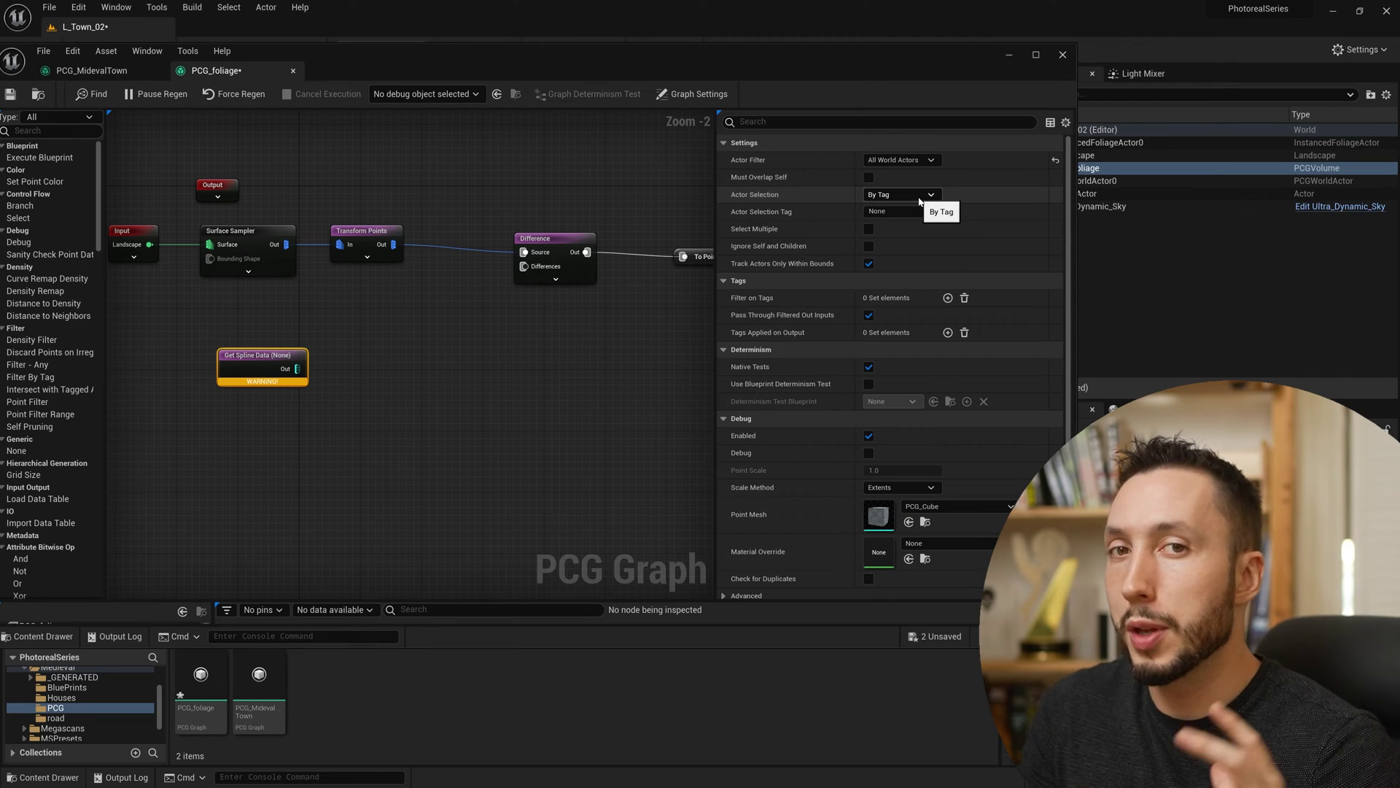
click(886, 211)
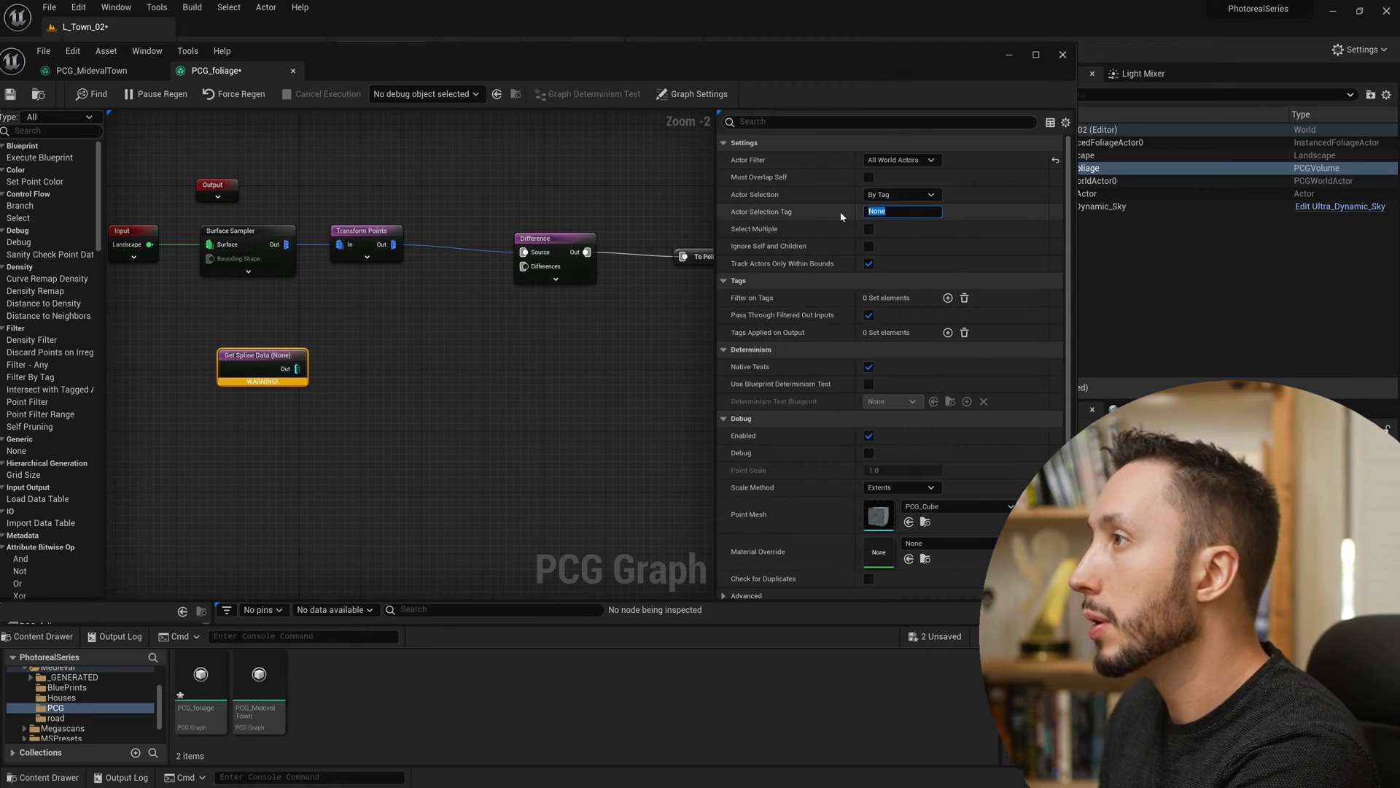
text(town)
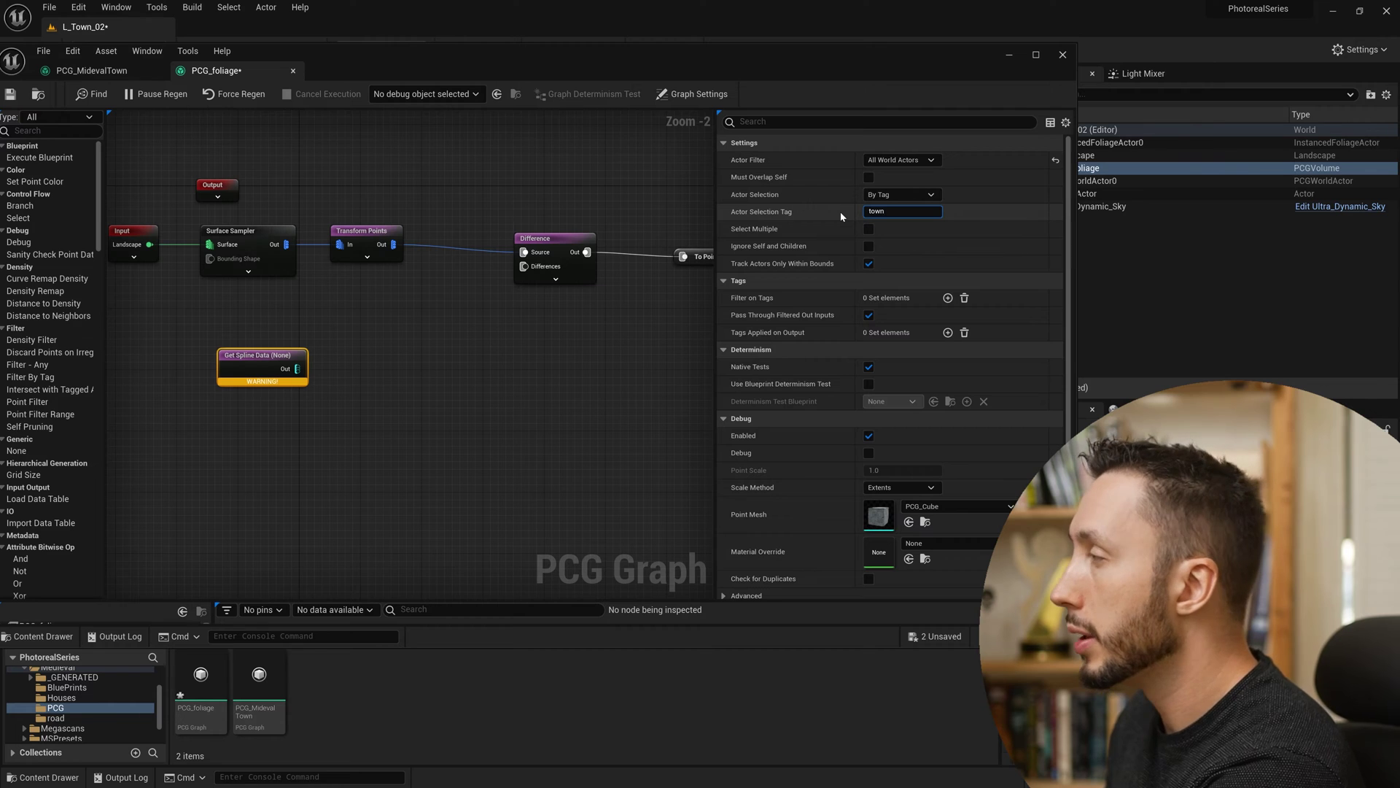
text(Outside)
key(Return)
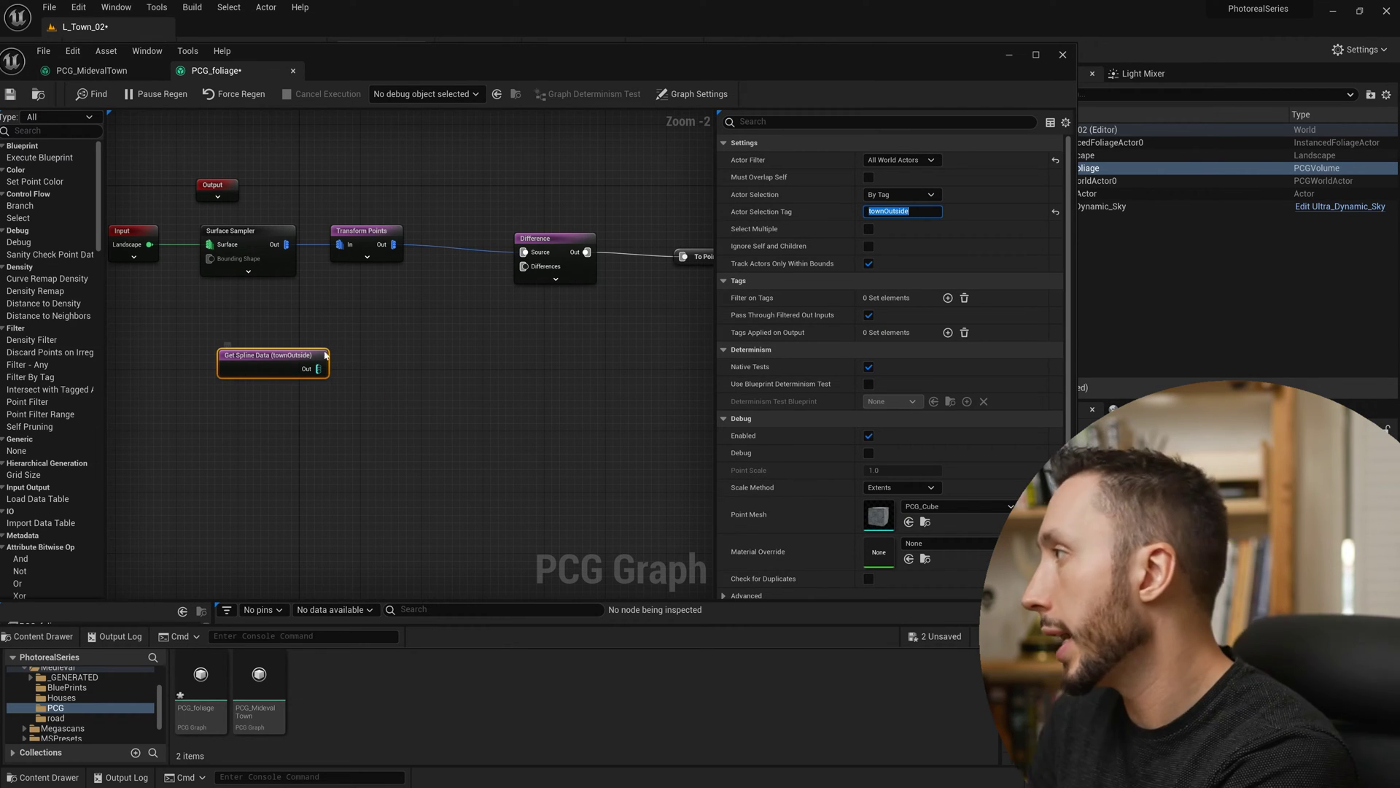
drag(290, 361, 272, 367)
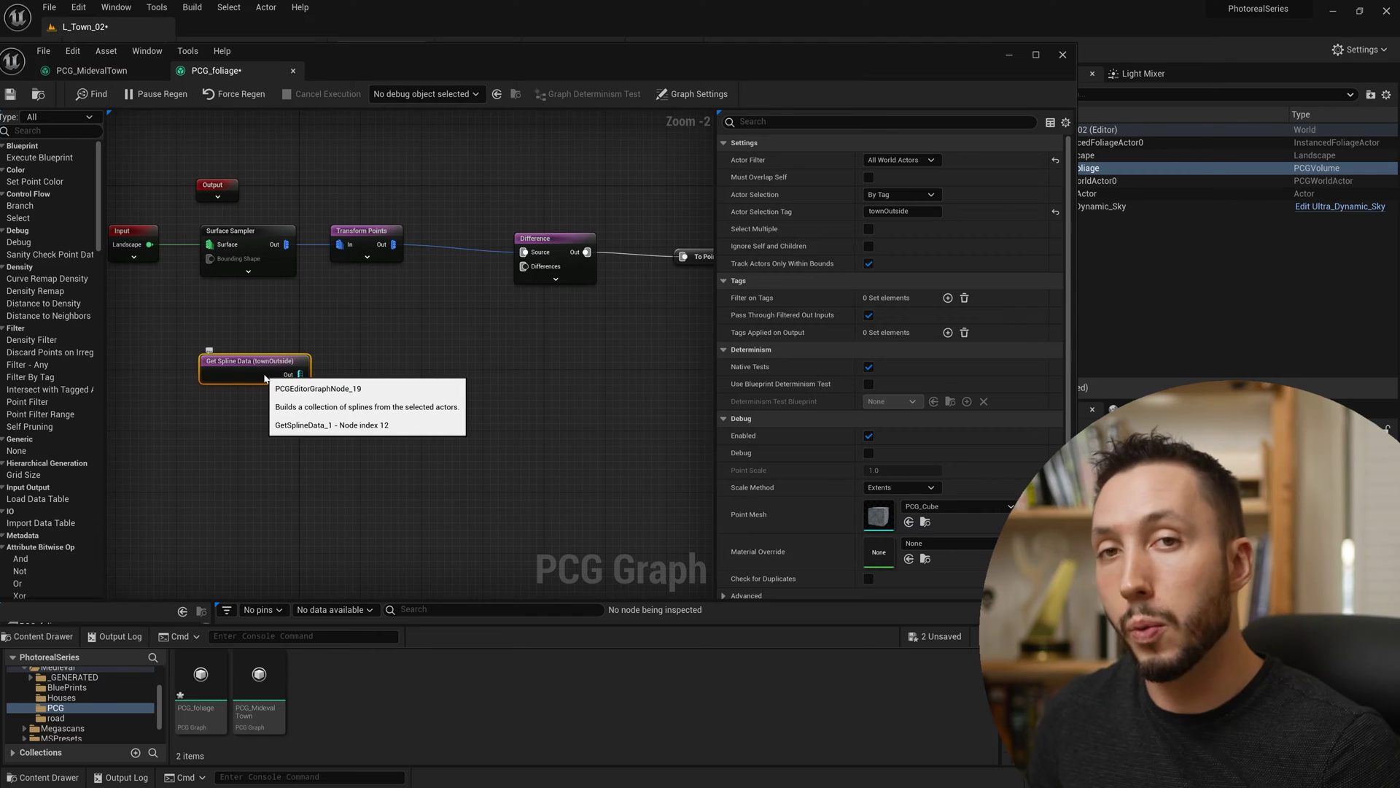
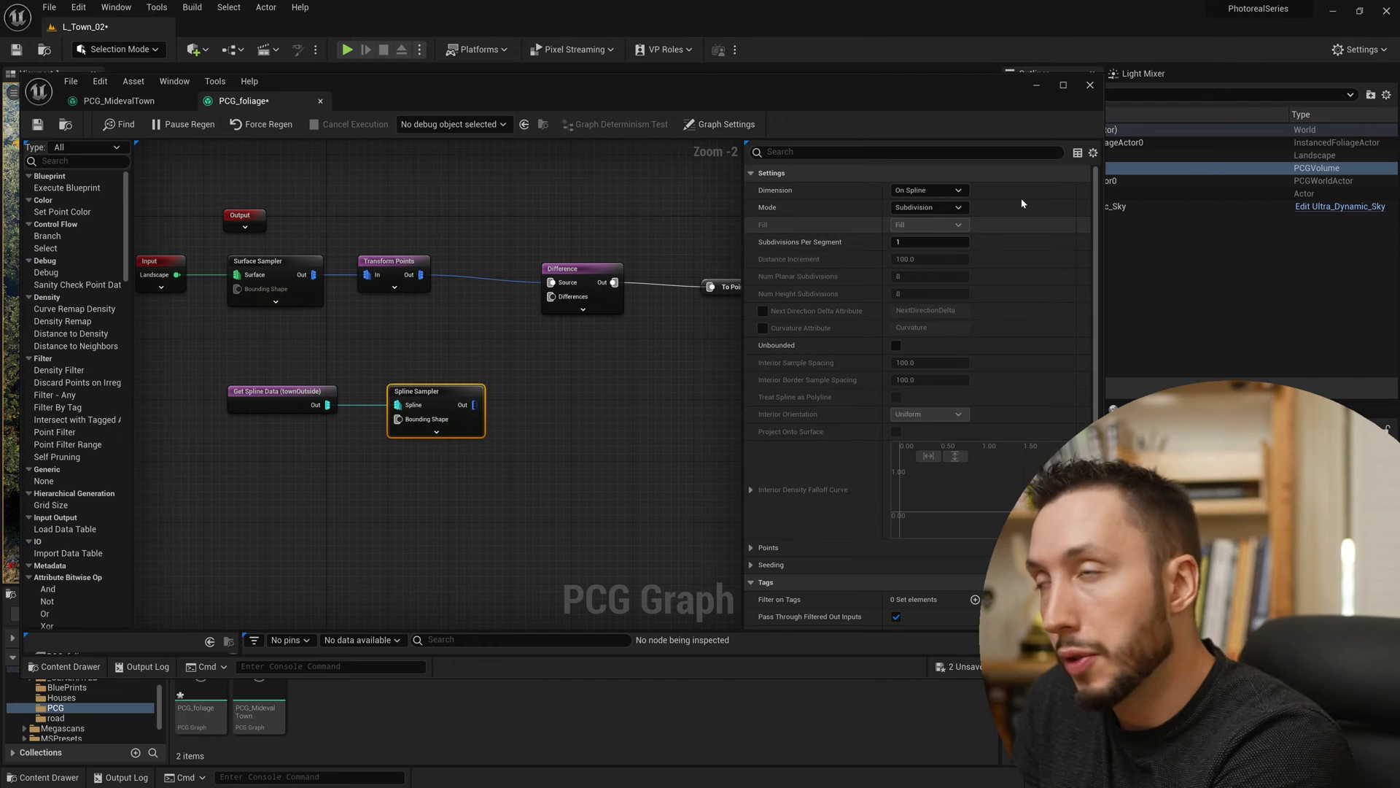
Set the Spline Sampler's Dimension to On Interior and disconnect the Difference node's output from To Point
click(931, 191)
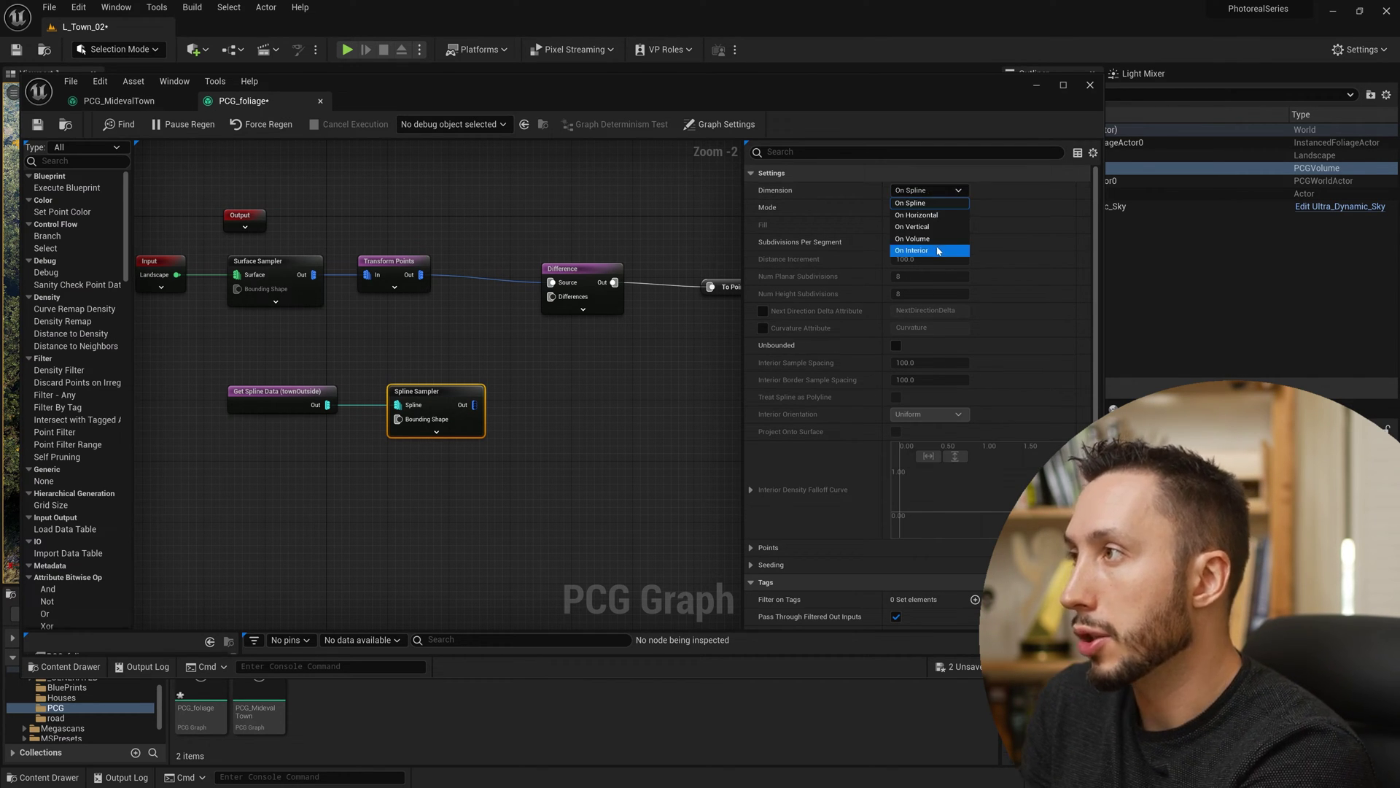
click(913, 250)
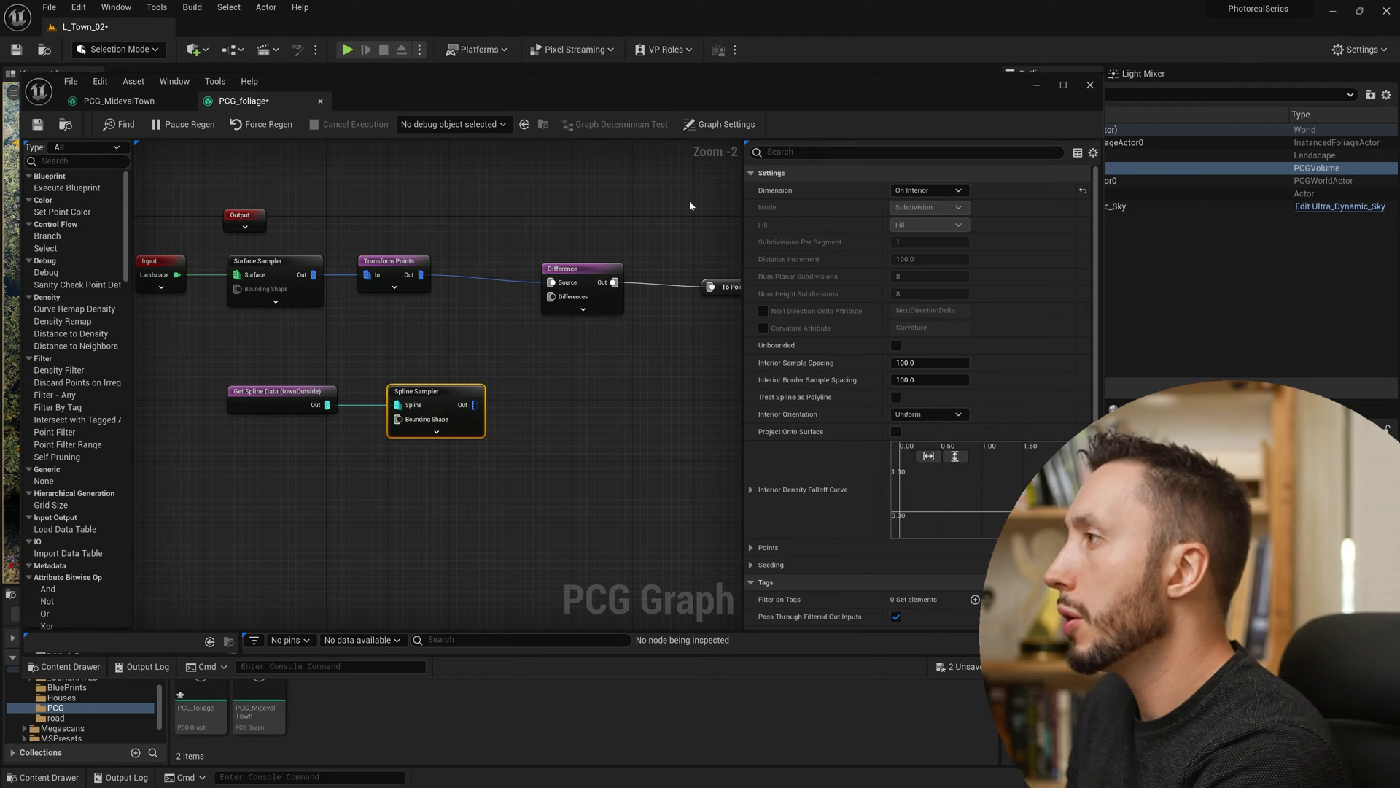
right_drag(653, 194, 232, 203)
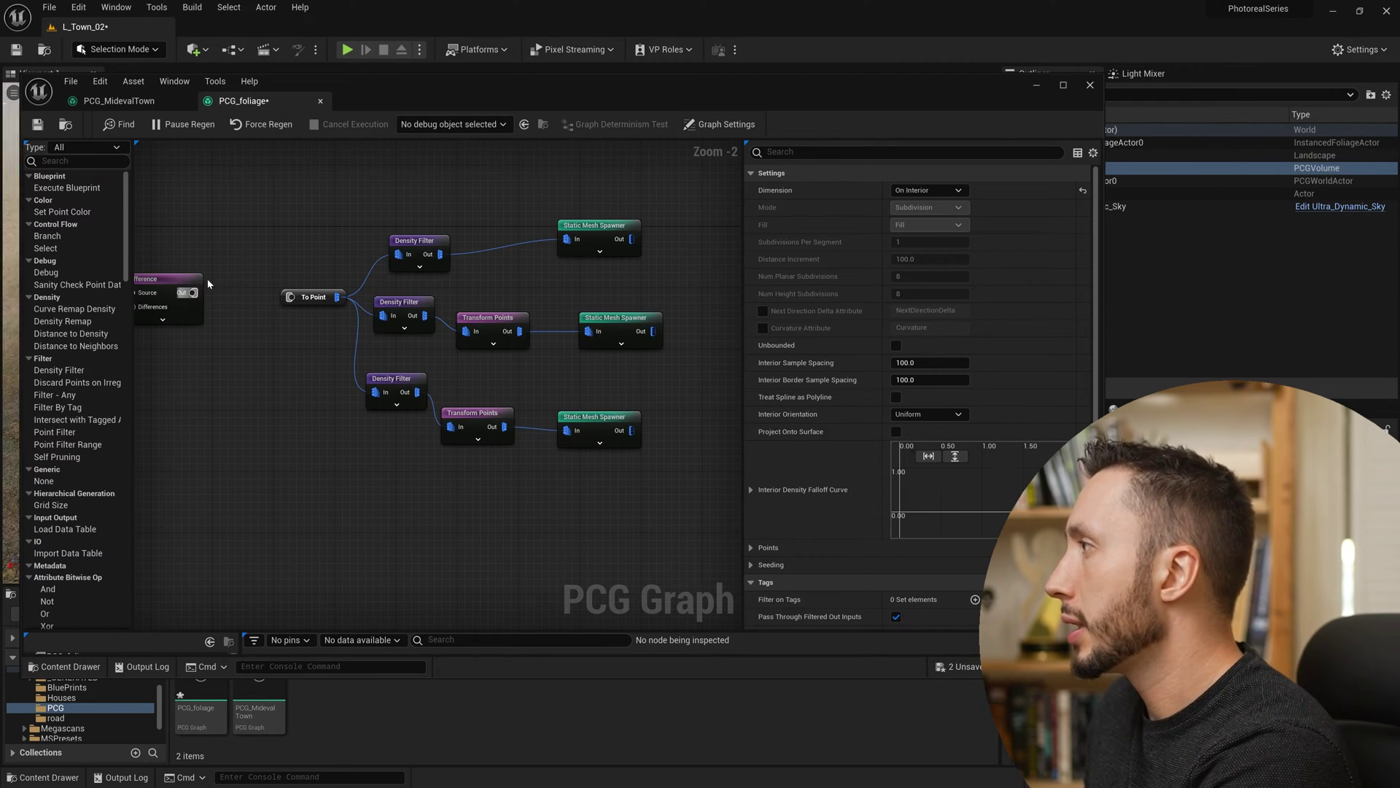
right_drag(207, 279, 300, 282)
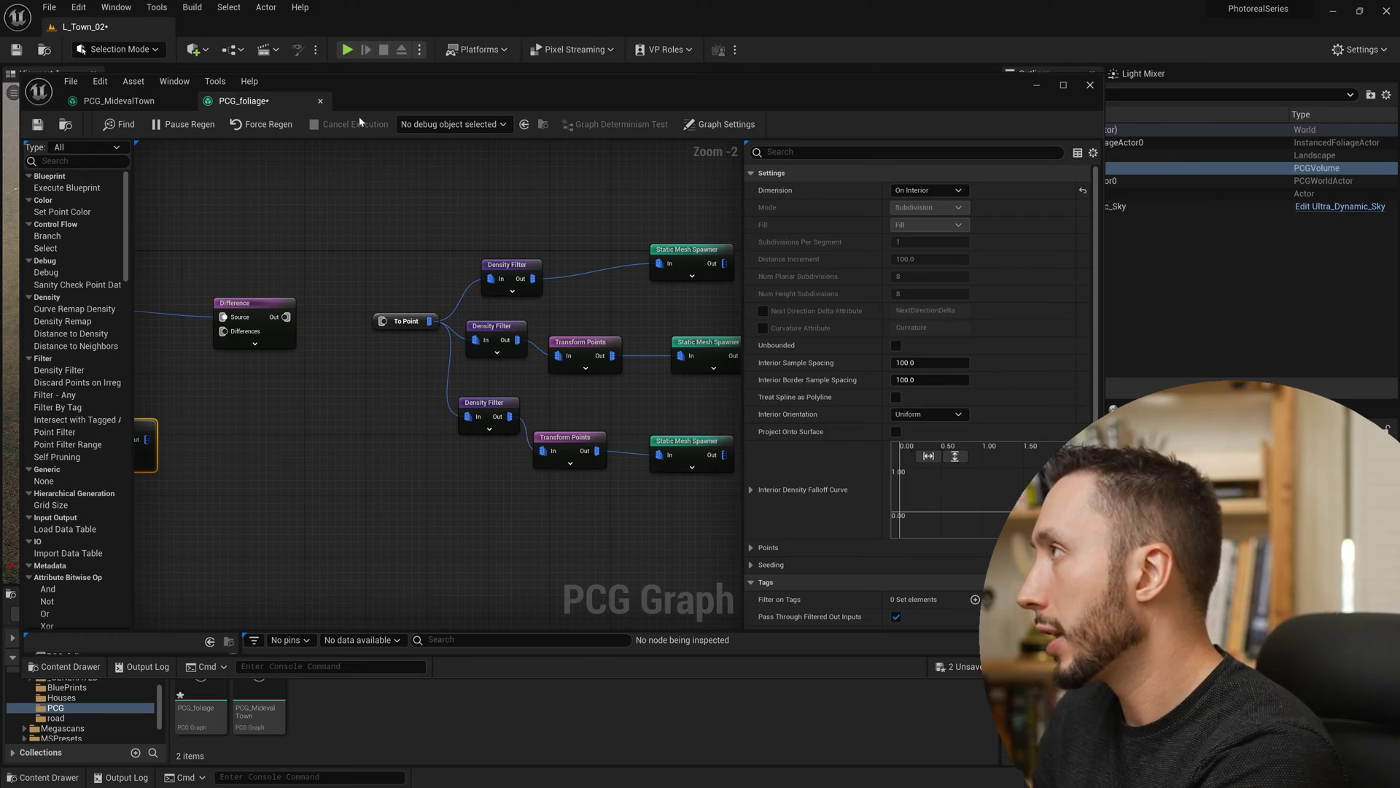
Move the graph window below the level viewport and debug the Spline Sampler to inspect its points inside the town spline
drag(365, 103, 351, 211)
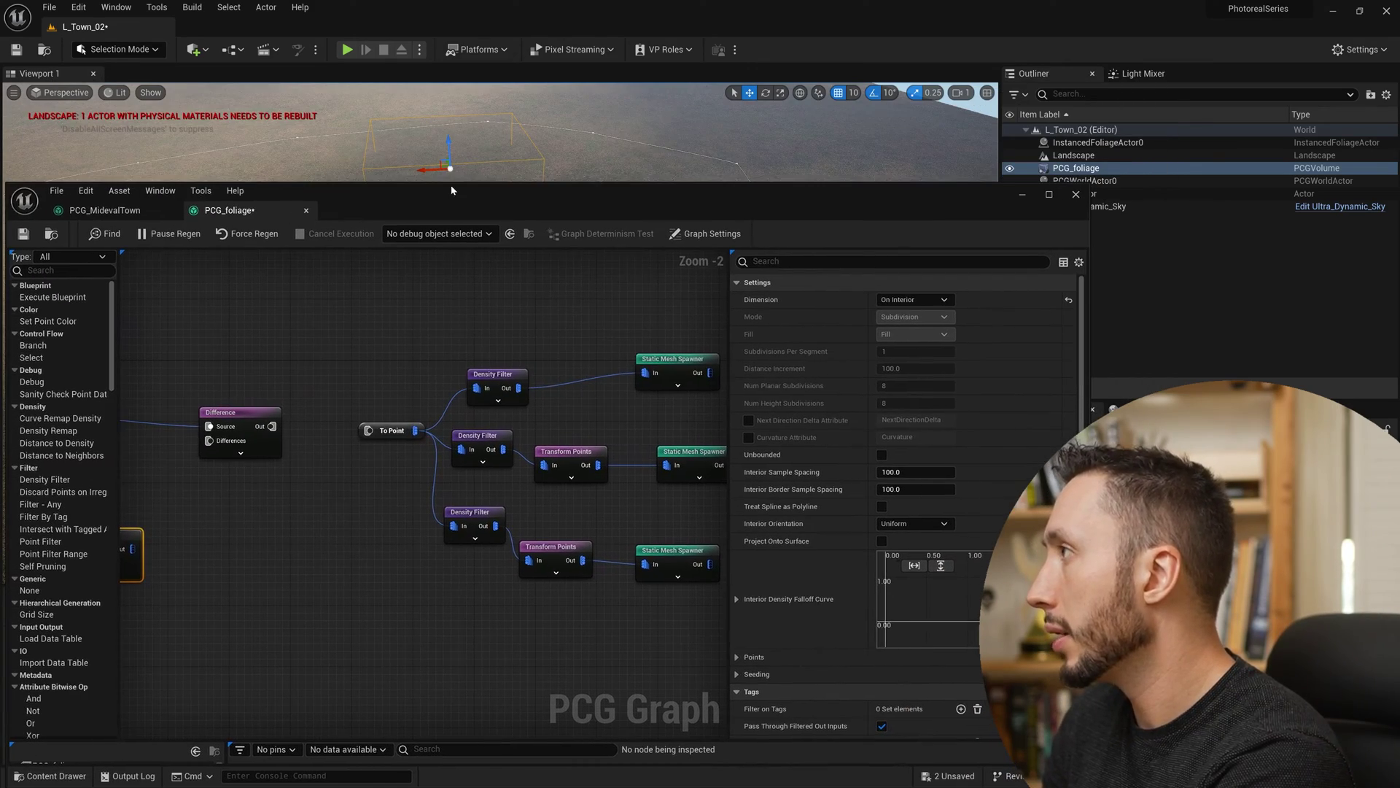
drag(450, 185, 448, 489)
right_drag(453, 291, 437, 263)
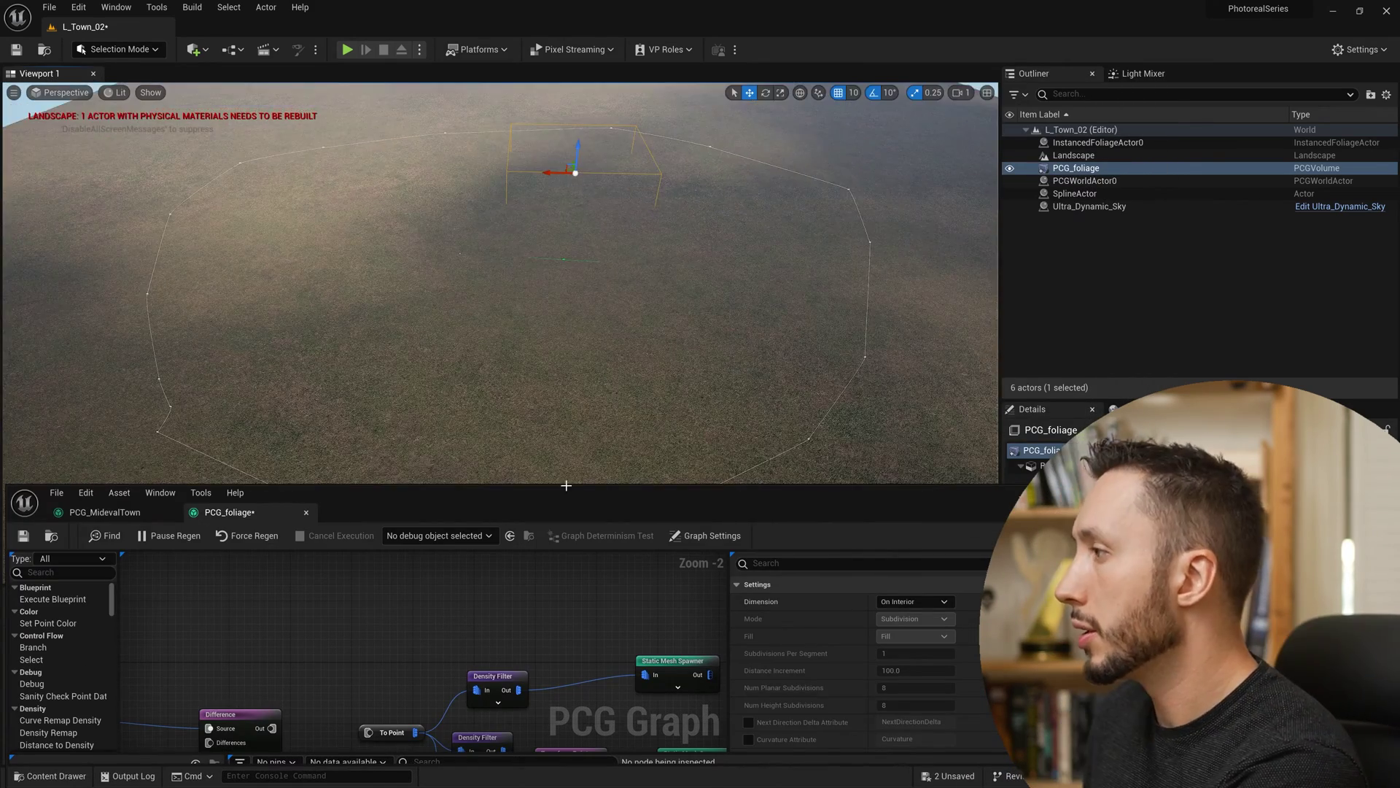
right_drag(350, 692, 684, 664)
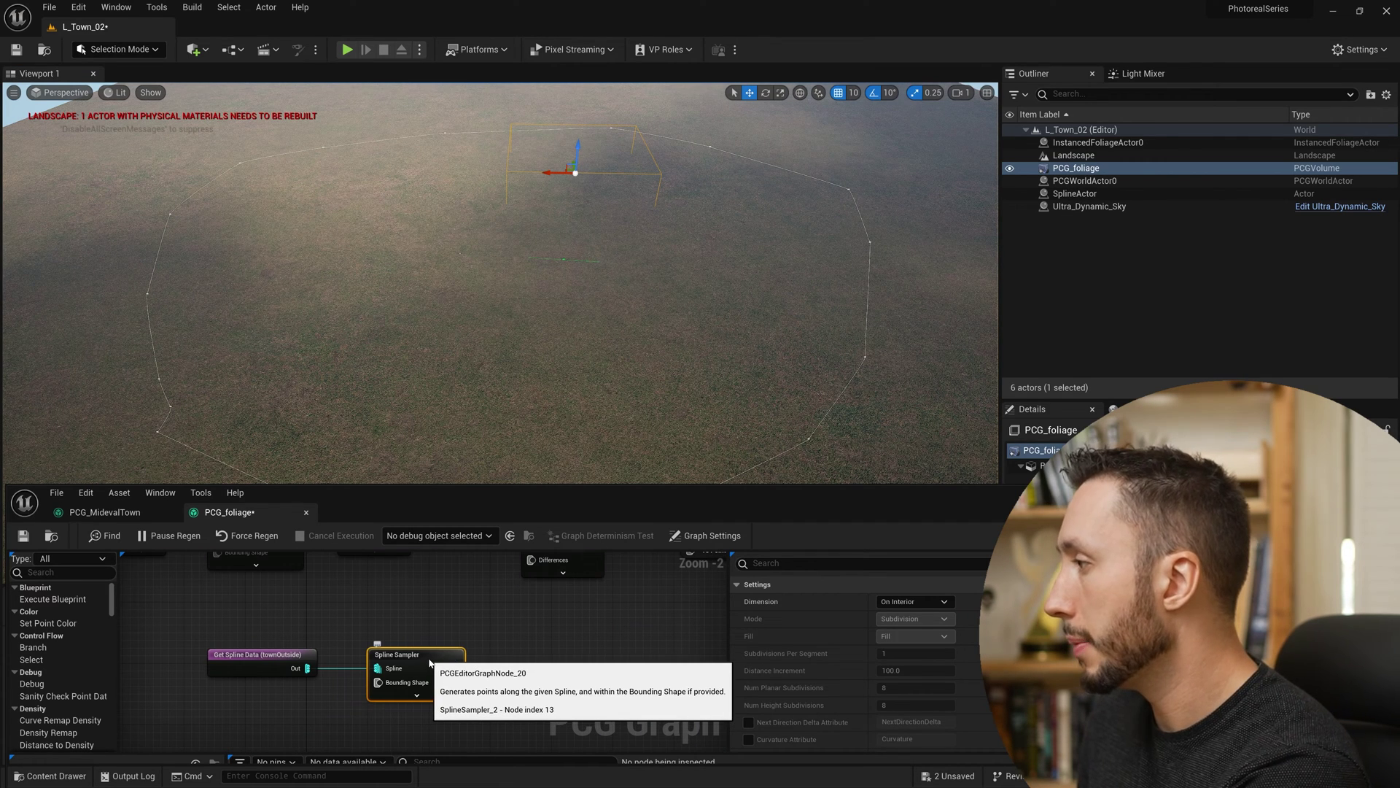
key(d)
right_drag(625, 297, 627, 299)
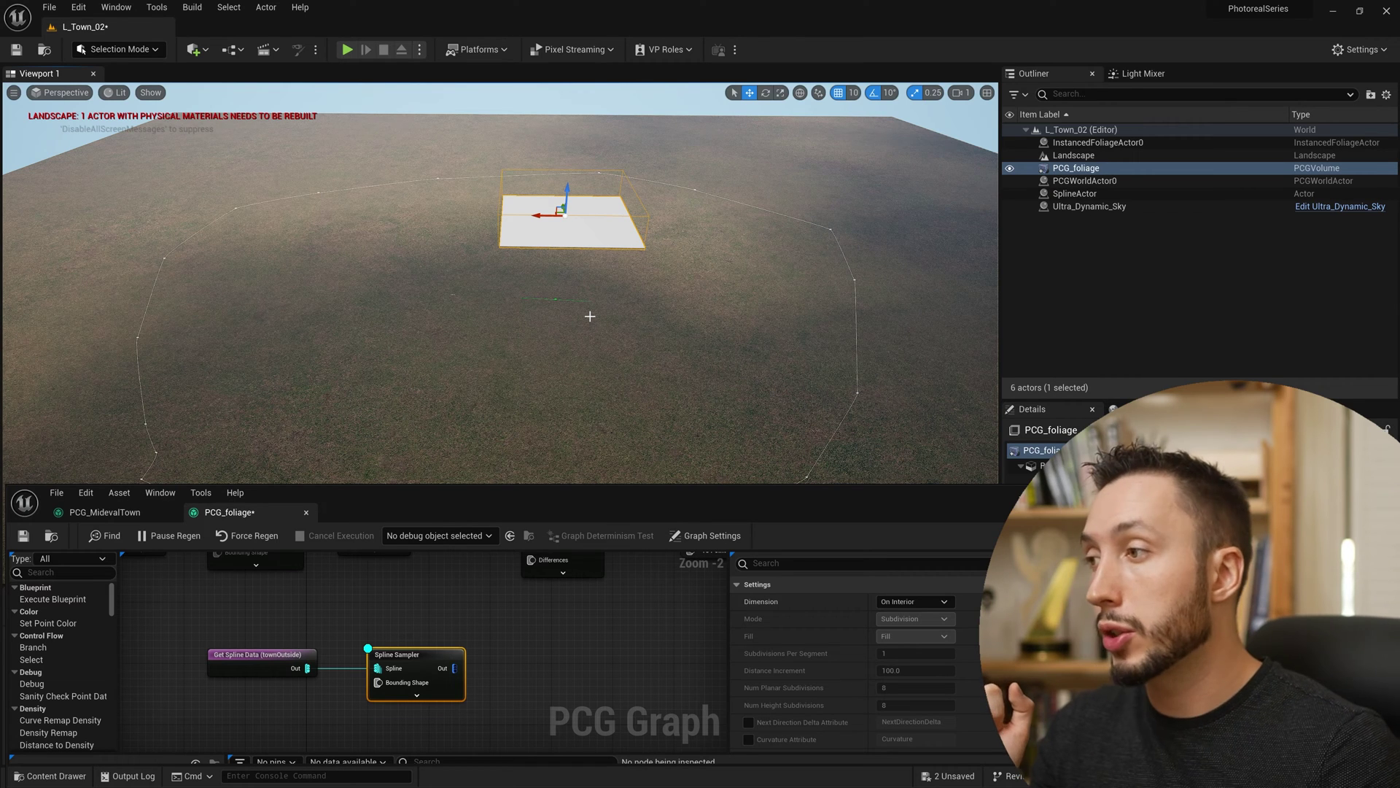
Enable Unbounded on the Spline Sampler
right_drag(505, 651, 466, 612)
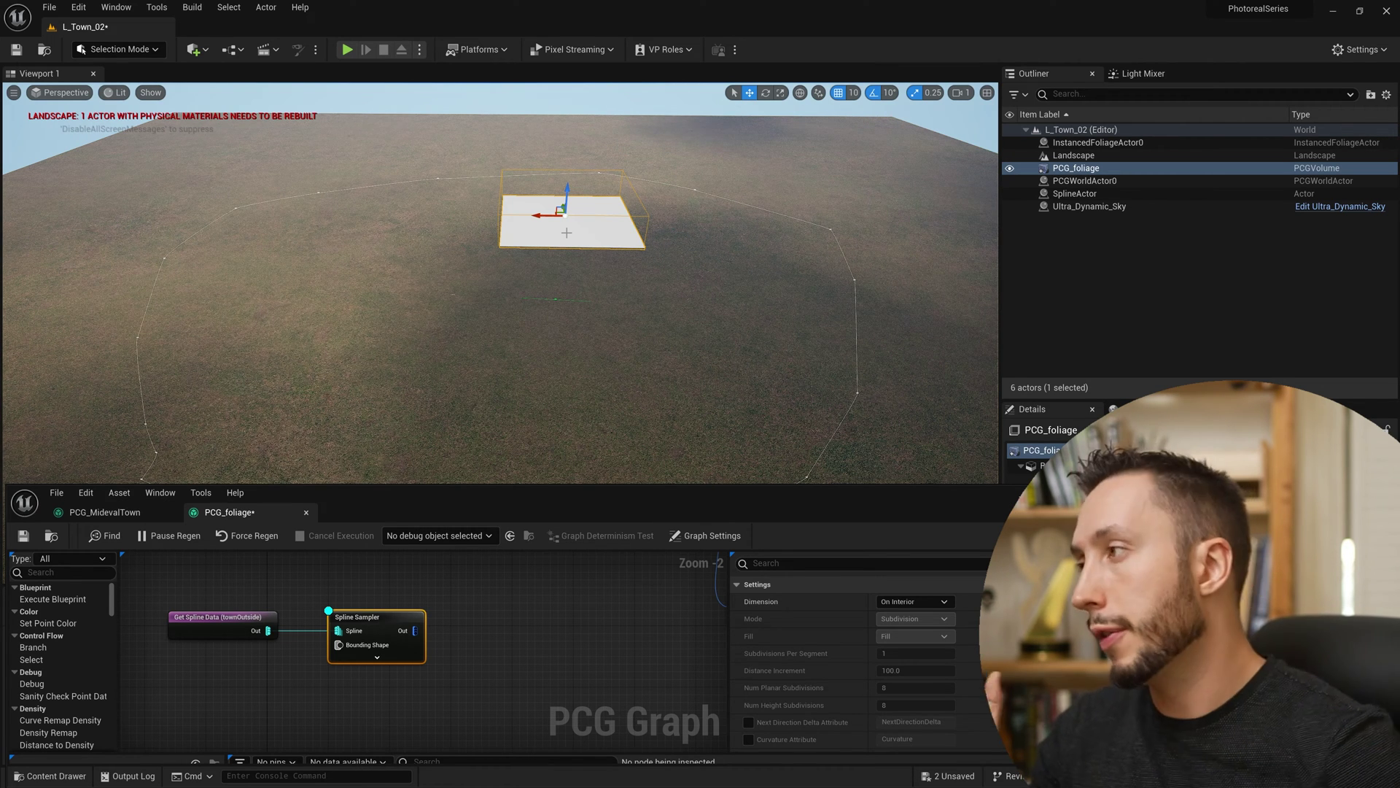
scroll(859, 685, down, 3)
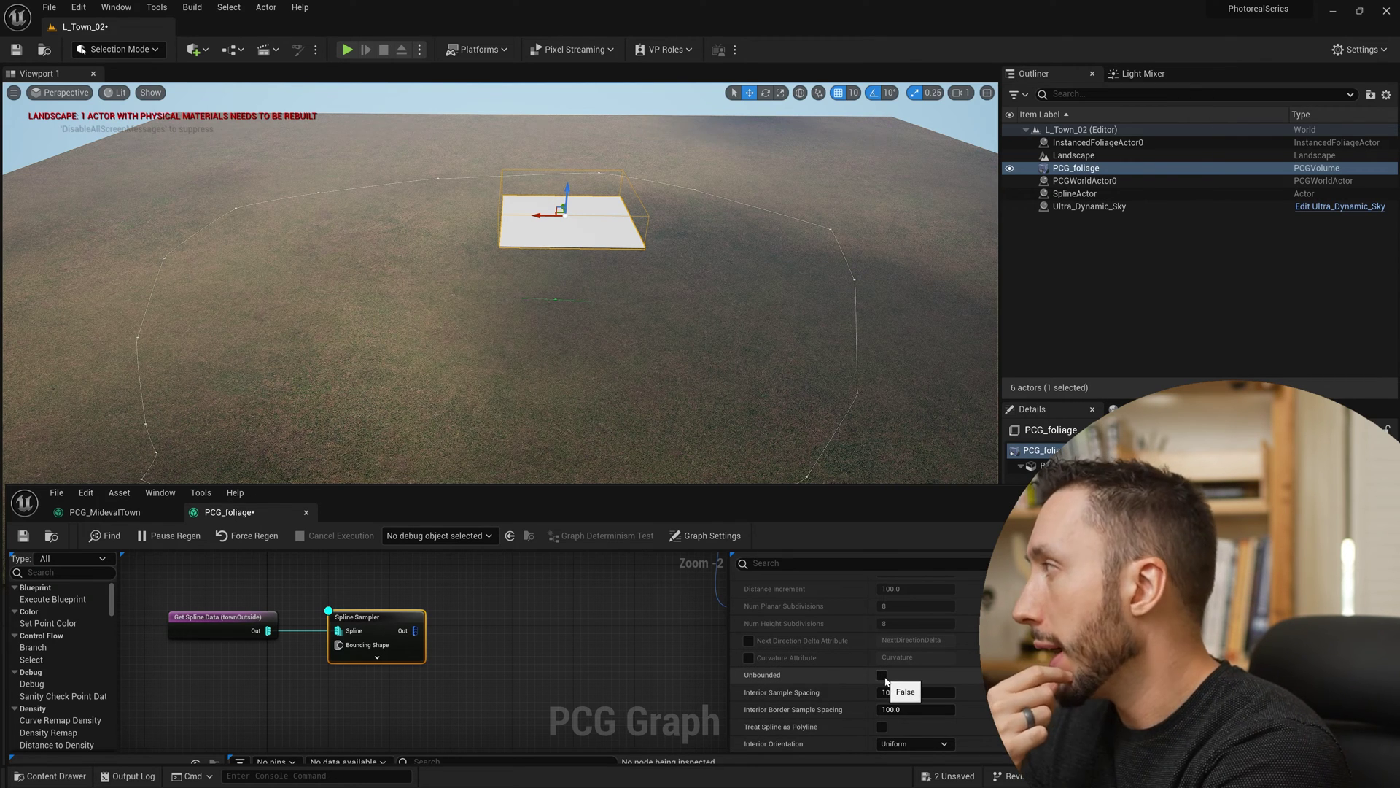
click(881, 675)
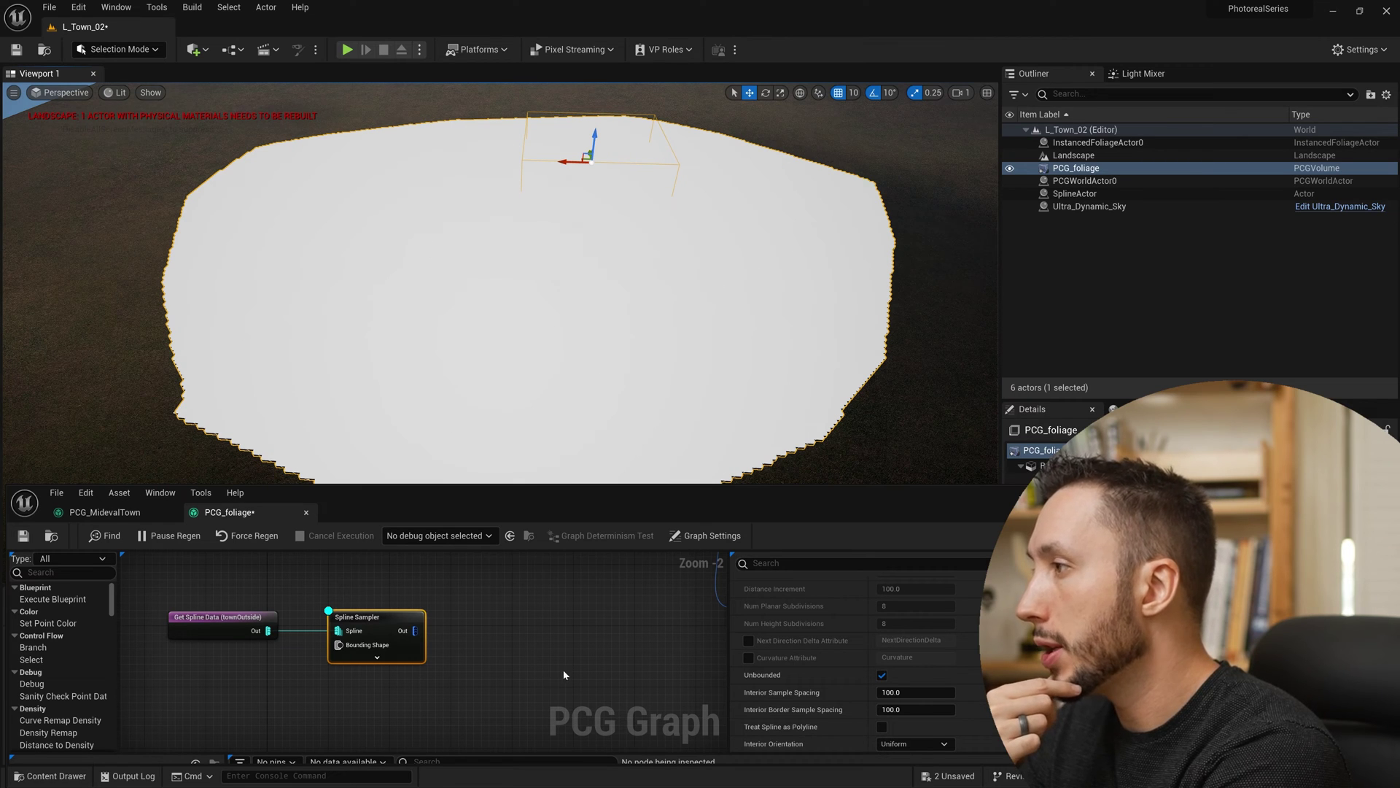
Turn off the Spline Sampler's debug display and debug the first Transform Points node to inspect the foliage points
scroll(457, 736, down, 2)
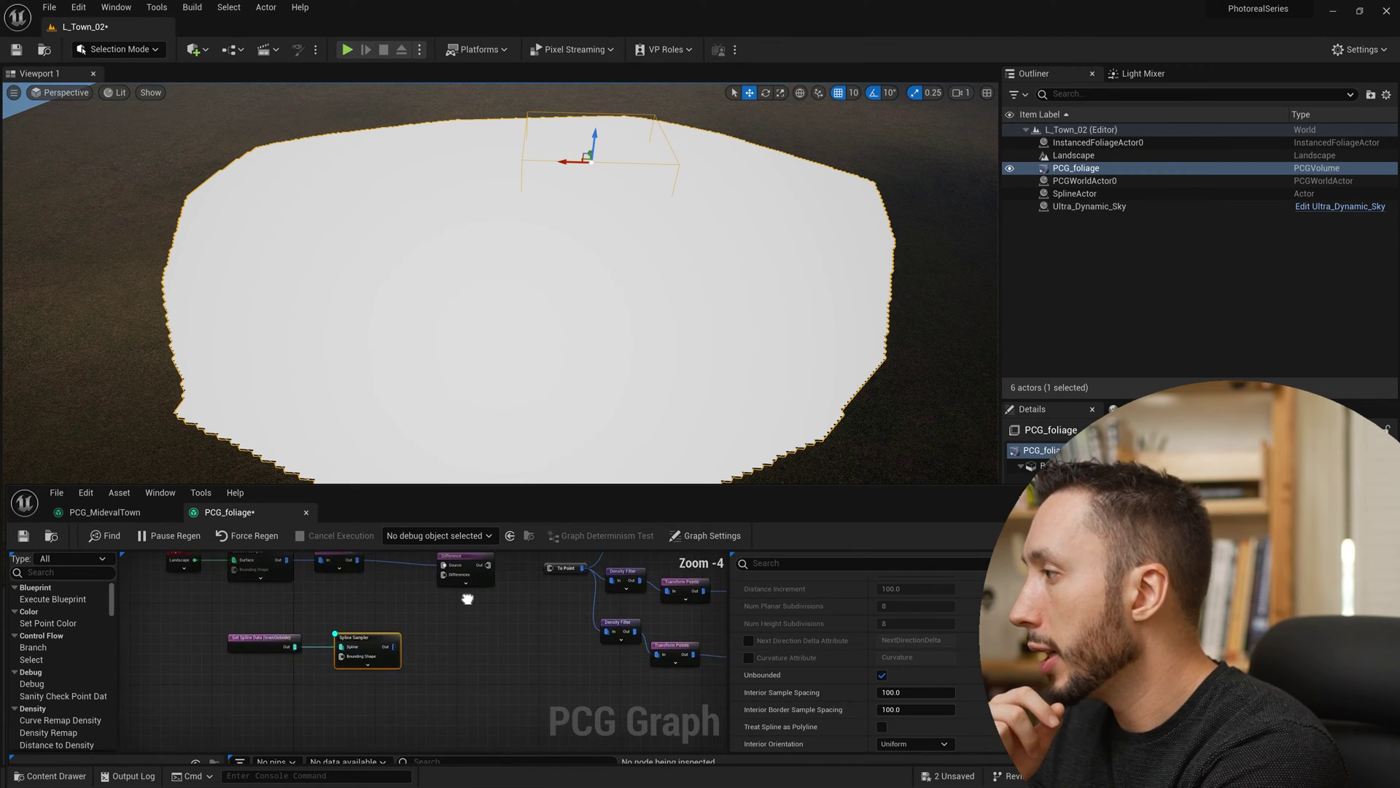
right_drag(458, 578, 458, 615)
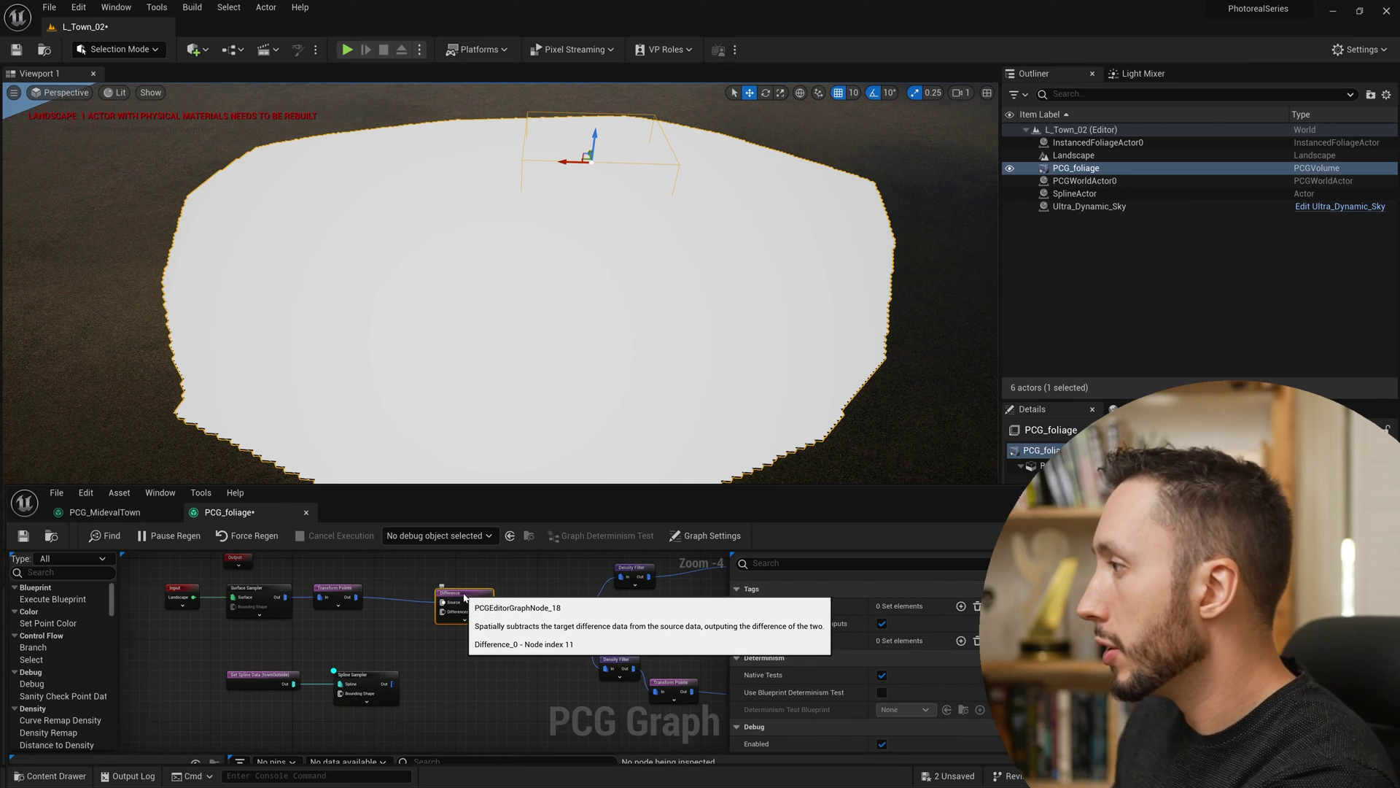
click(340, 600)
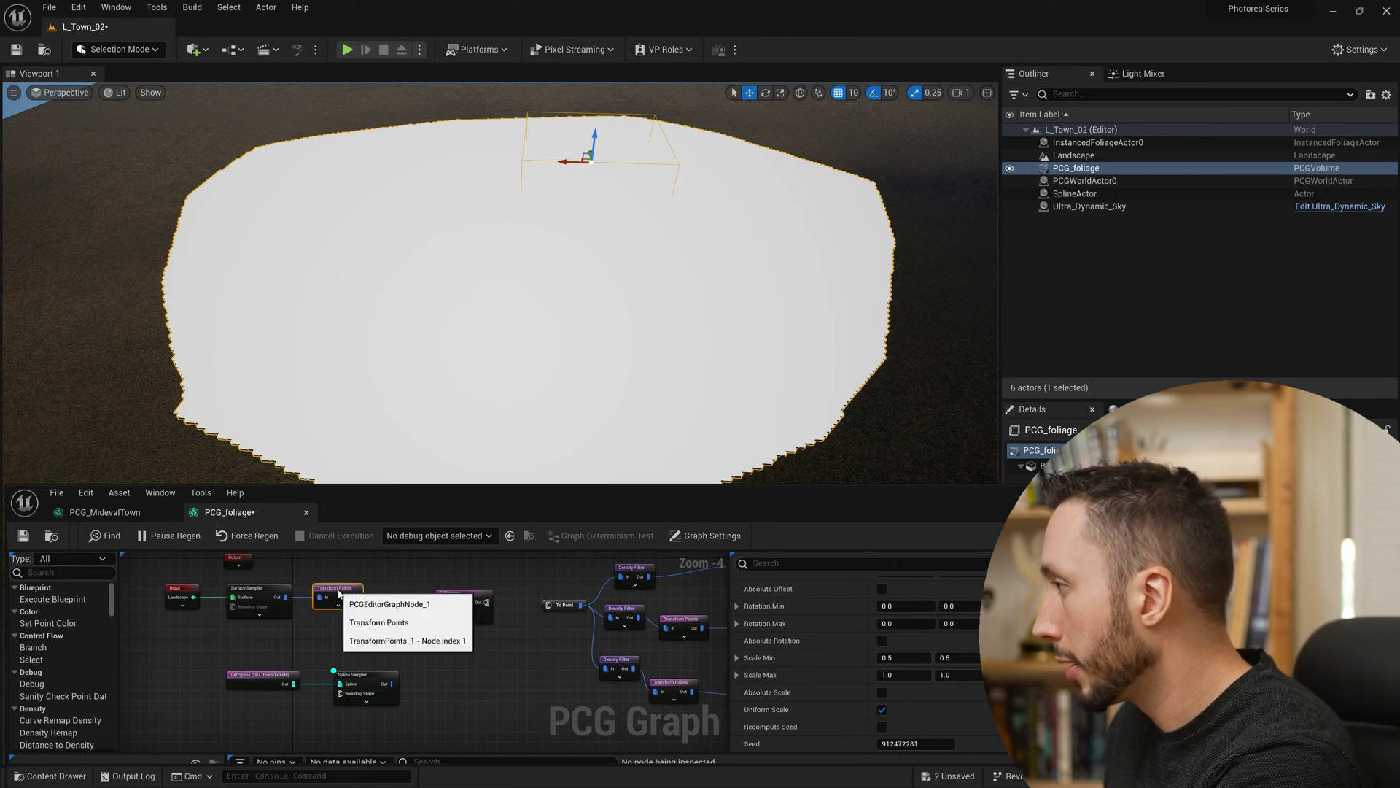
click(378, 677)
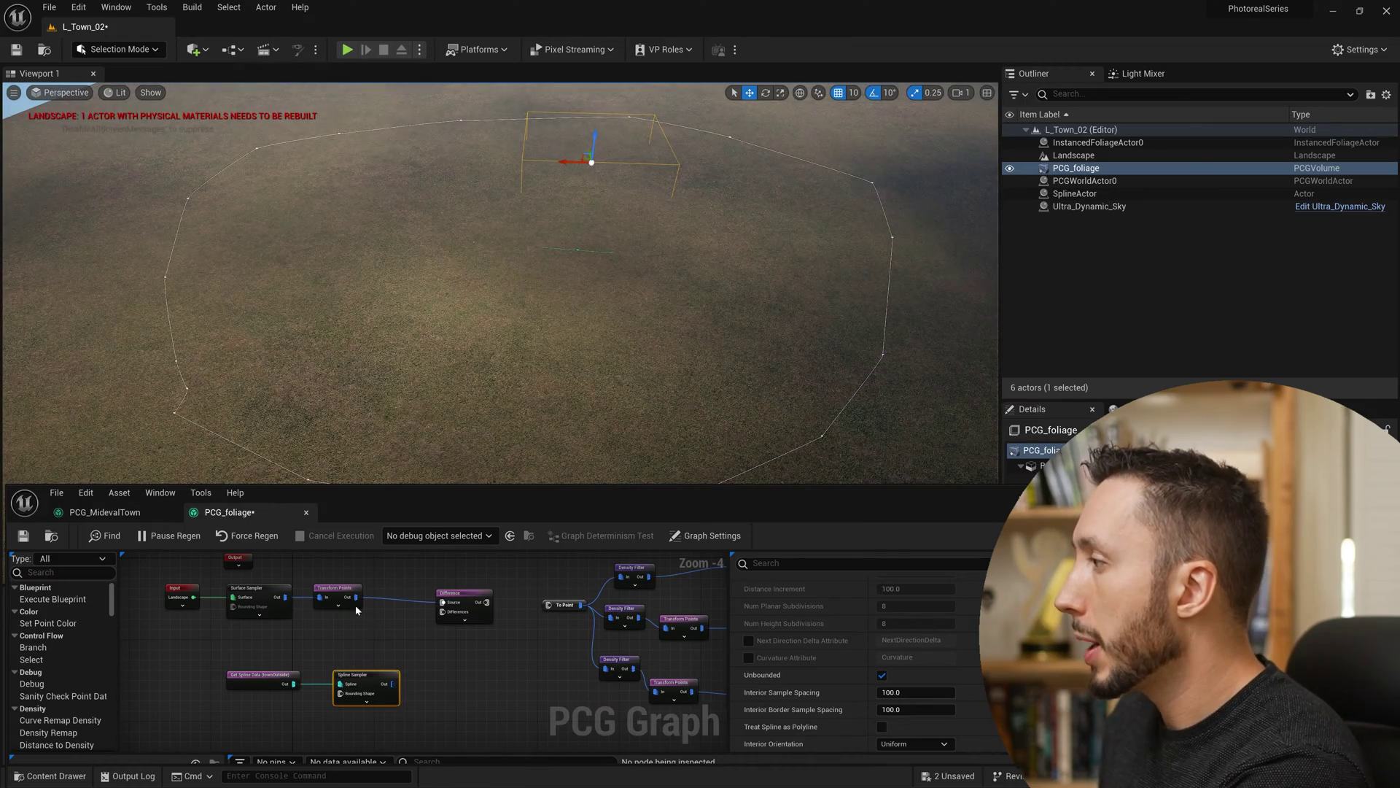
click(346, 593)
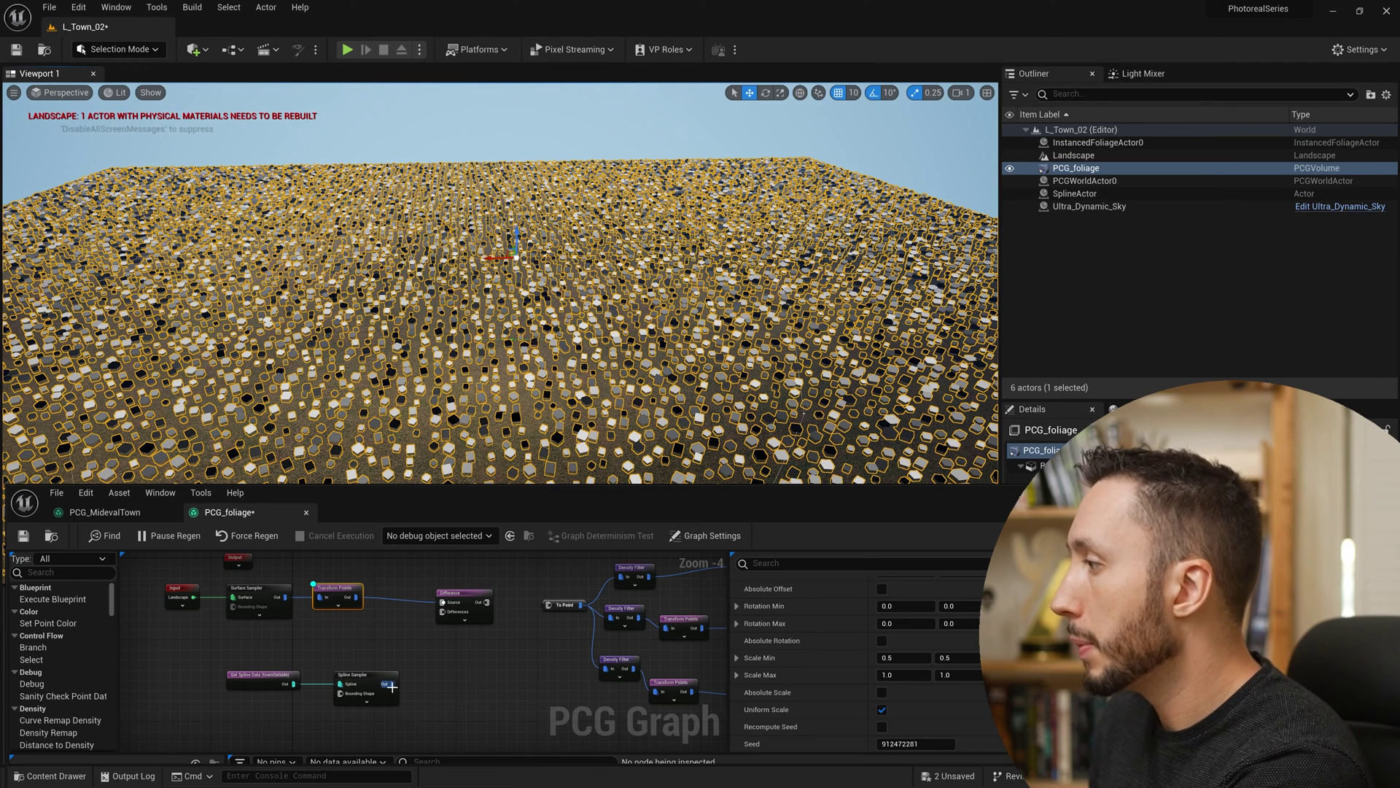
Connect the Spline Sampler's output to the Difference node's Differences input and debug the Difference node to inspect the cut-out
drag(392, 684, 461, 598)
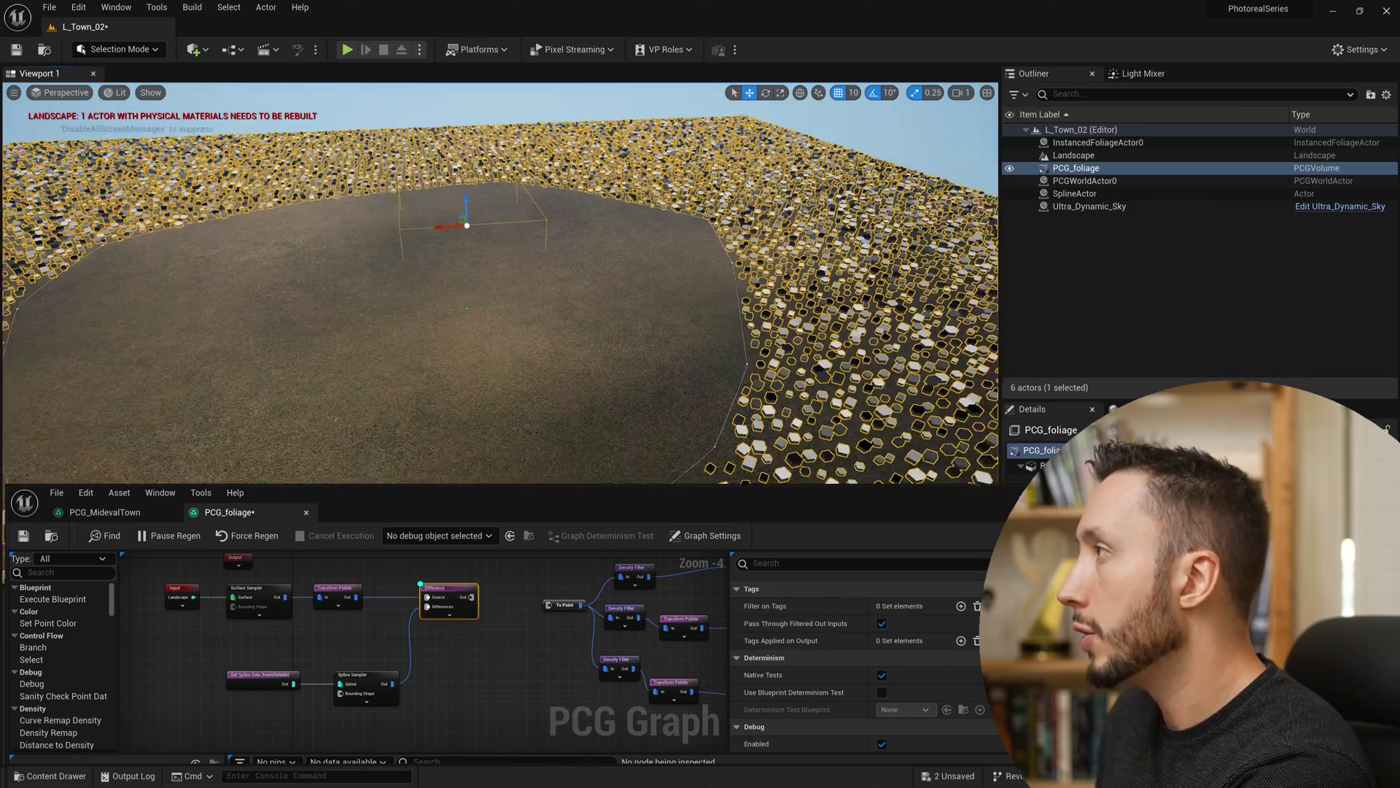
right_drag(622, 344, 622, 344)
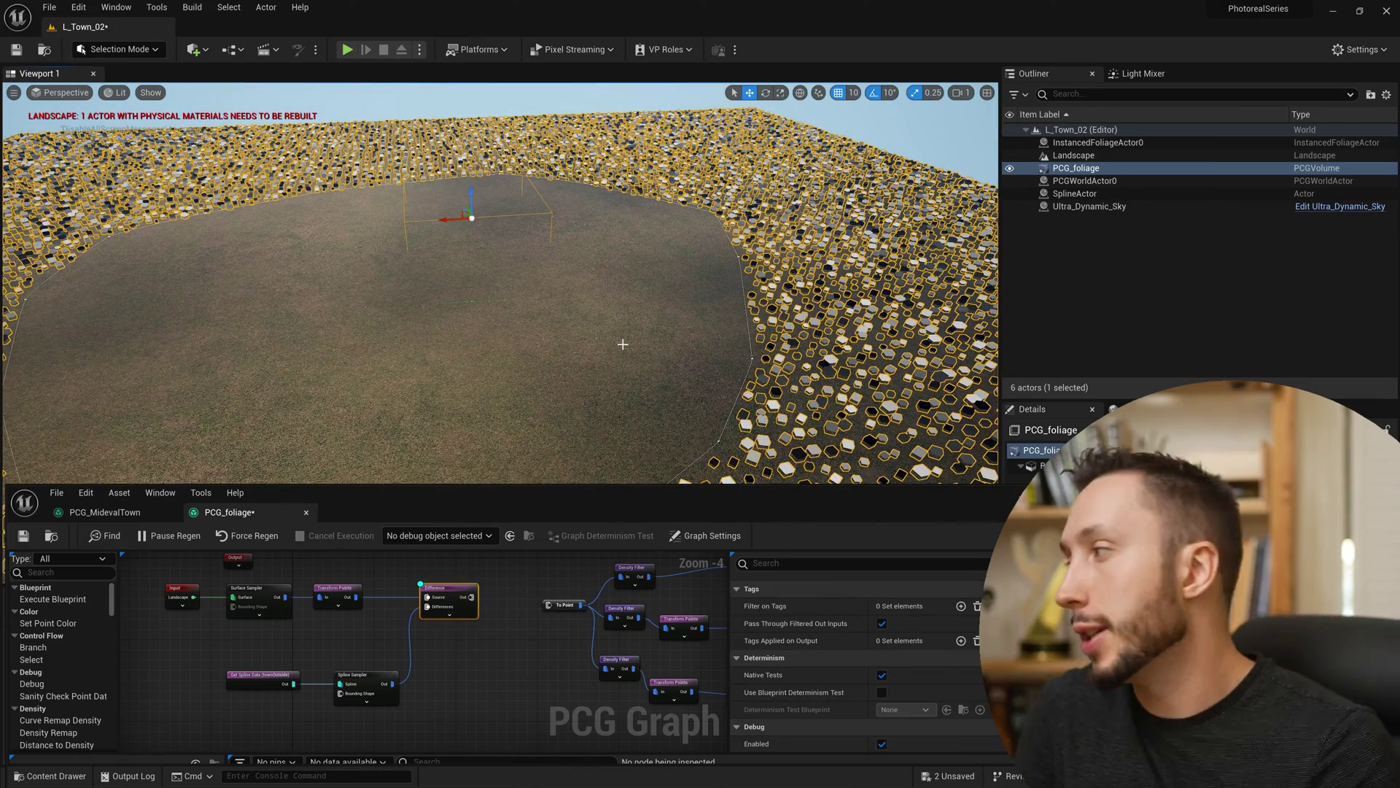
click(253, 680)
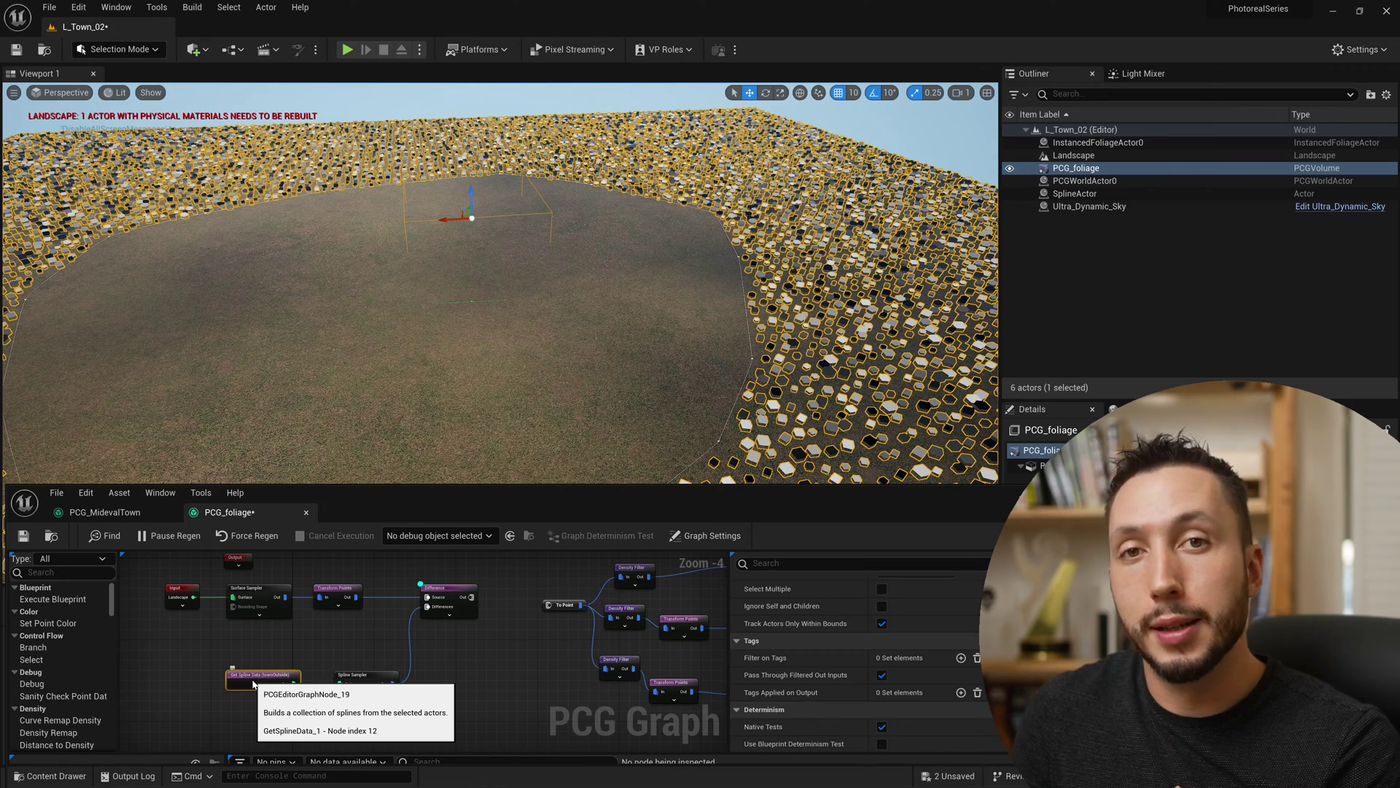
Reconnect the Difference node's output to To Point and turn off the Difference node's debug display
drag(471, 597, 548, 605)
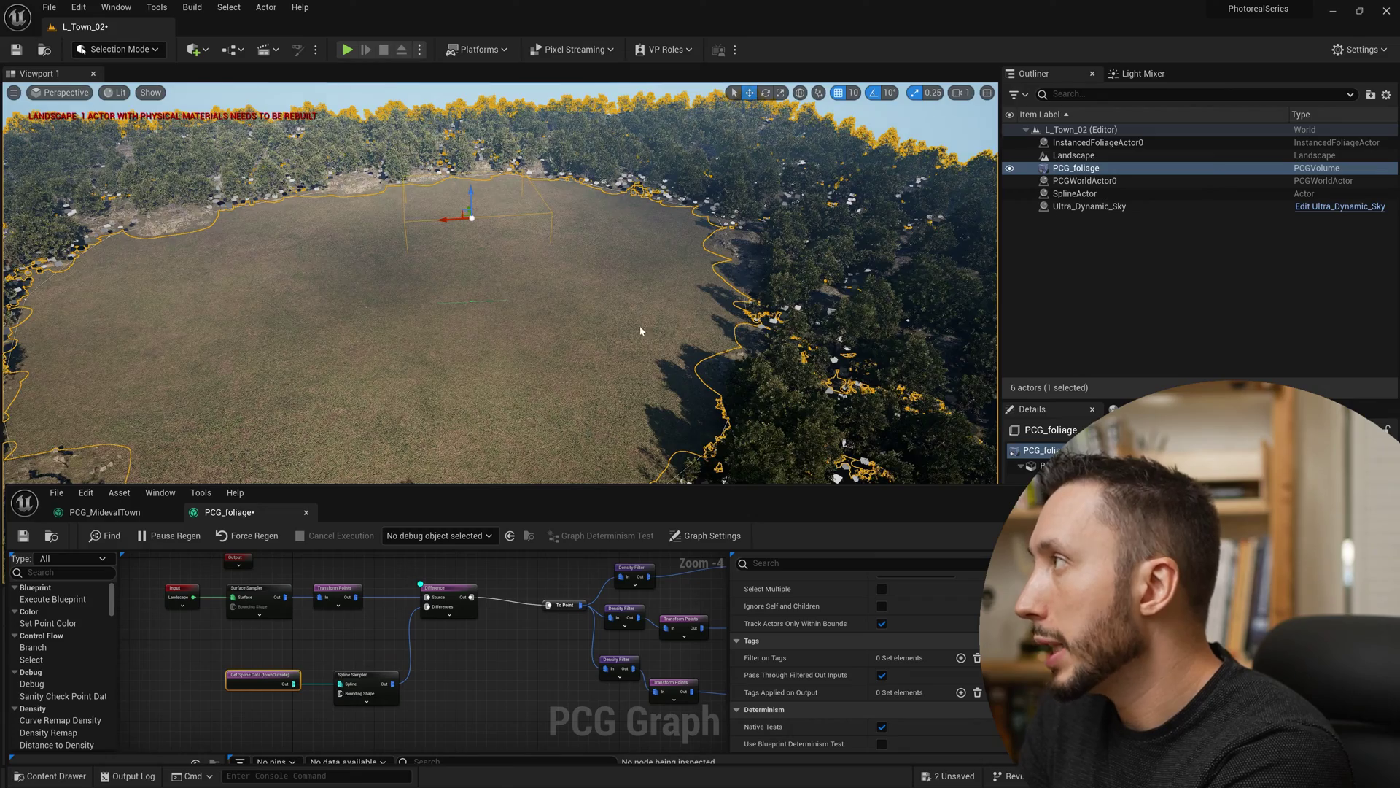
right_drag(641, 330, 641, 330)
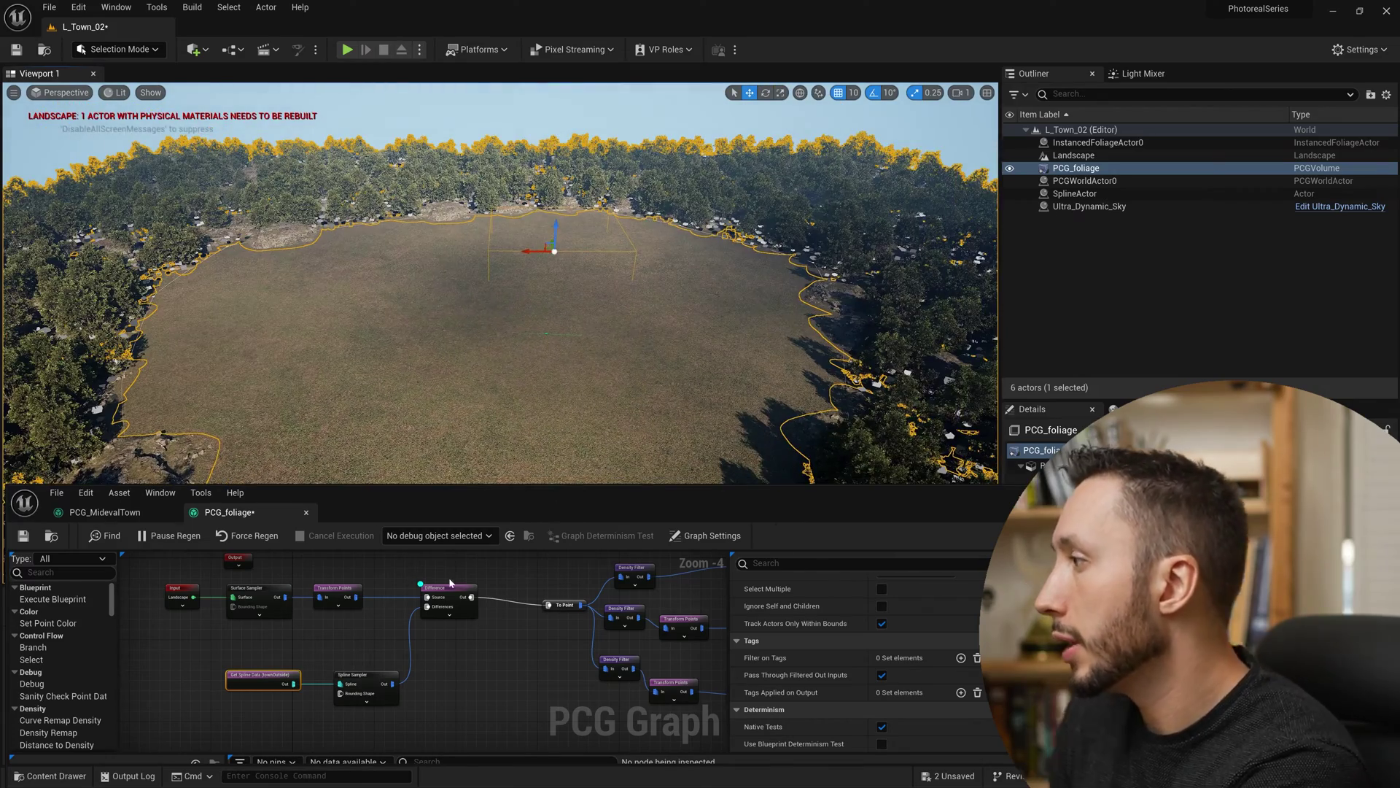
click(450, 586)
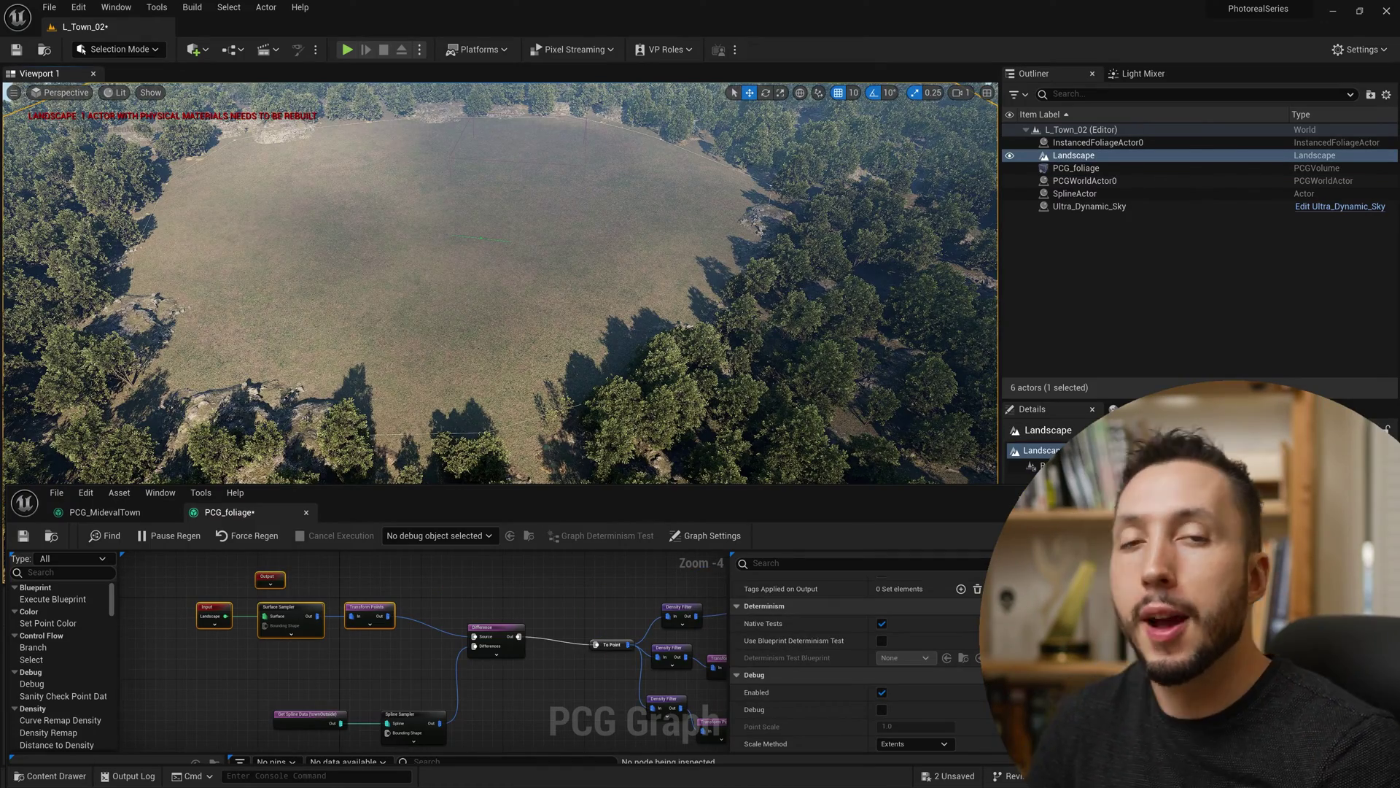
Create a PCG Graph asset named PCG_town in the Medieval/PCG folder
key(alt+Tab)
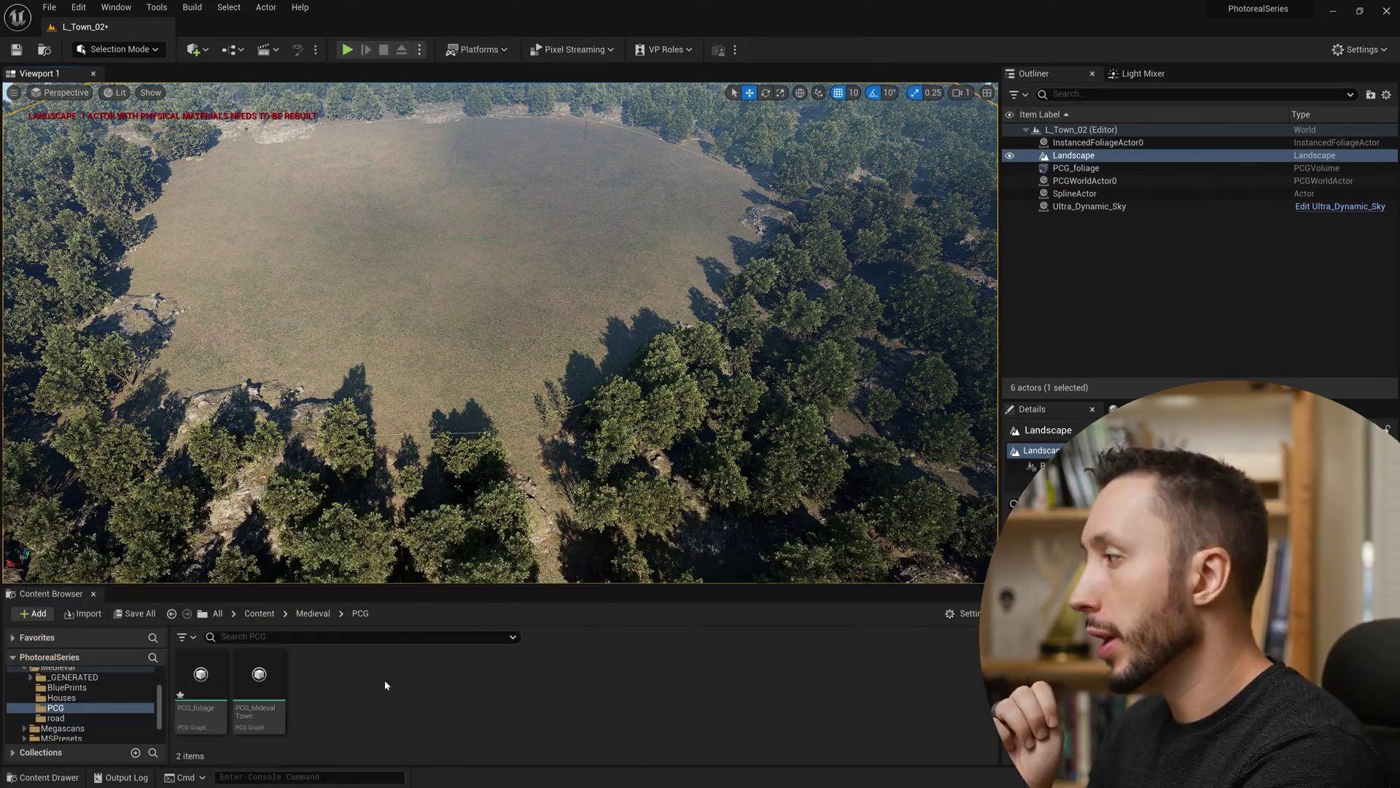
right_click(386, 685)
mouse_move(485, 622)
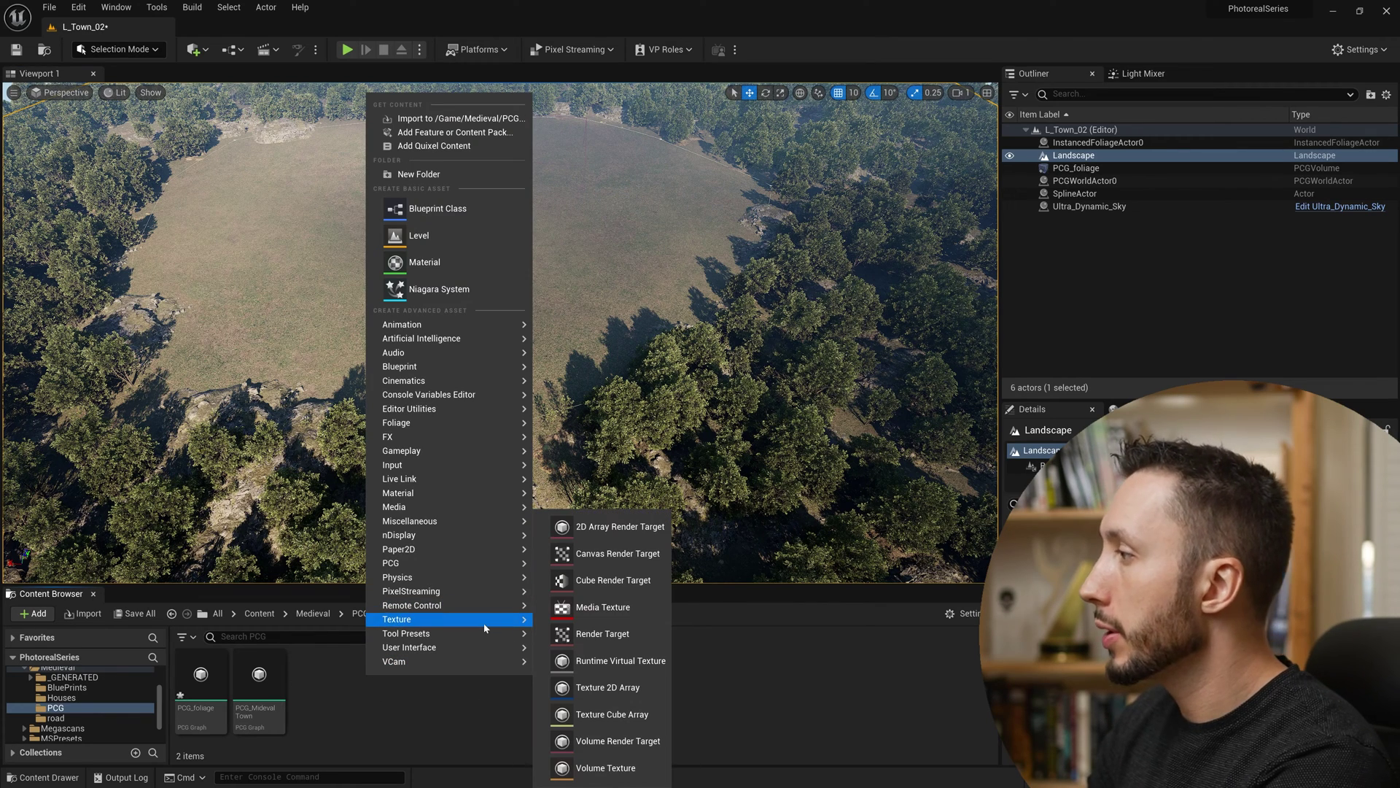
mouse_move(487, 564)
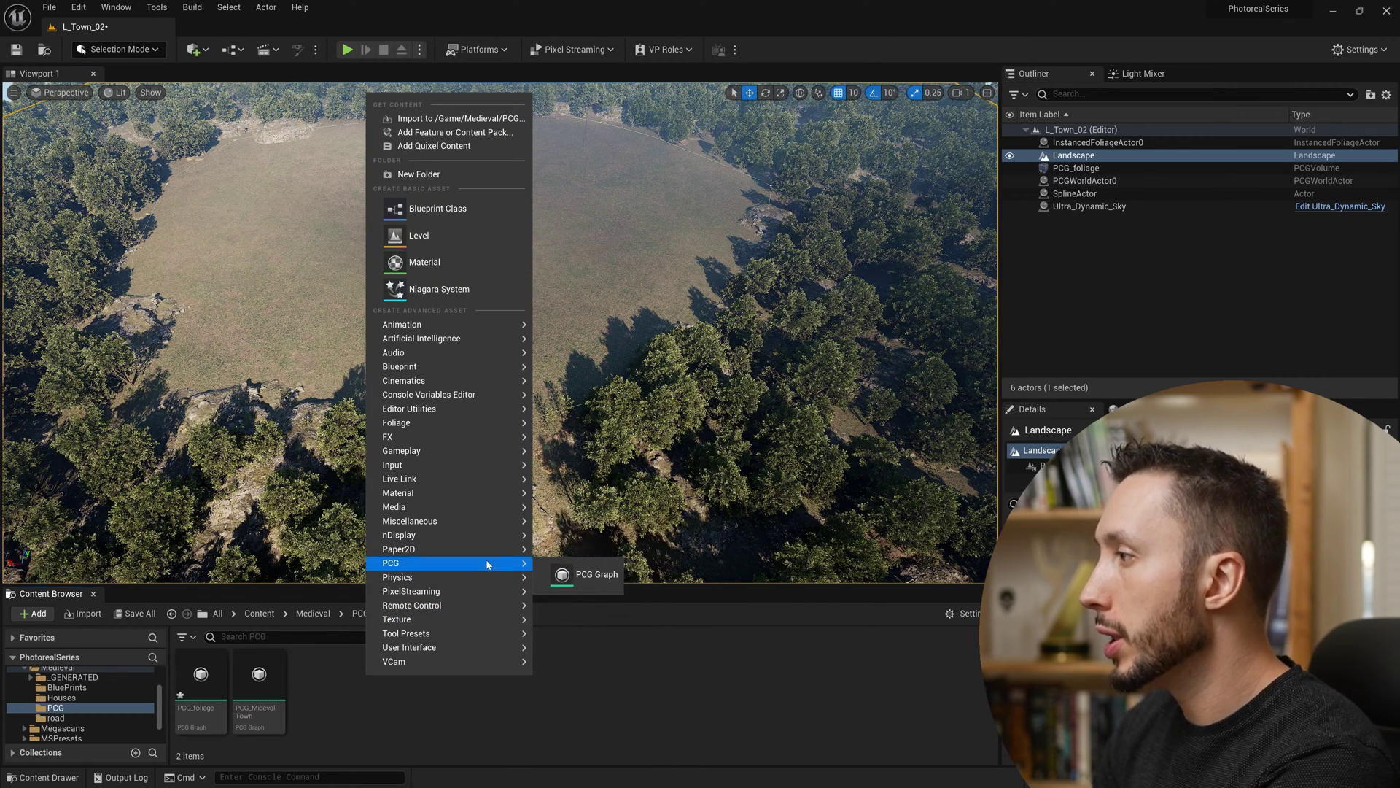
click(594, 576)
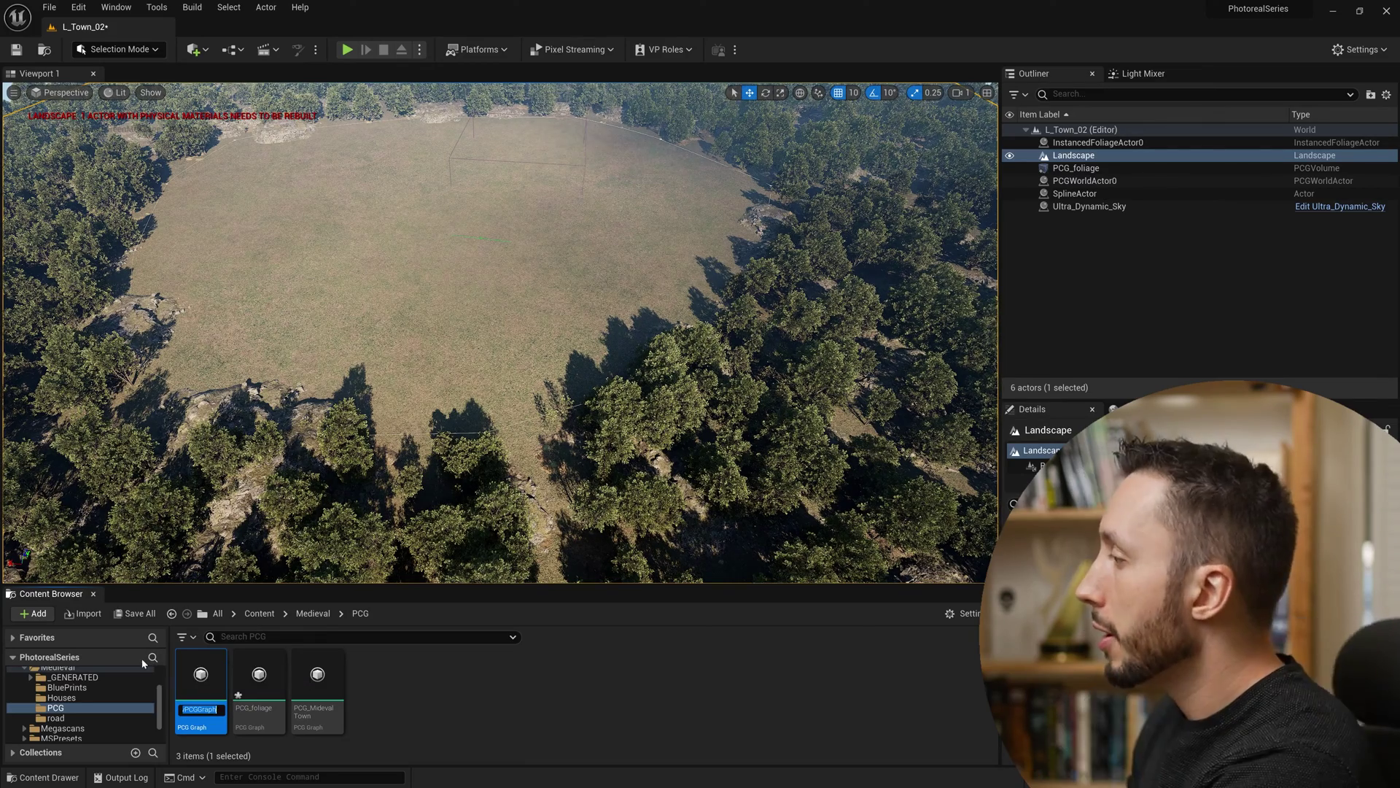
text(PC)
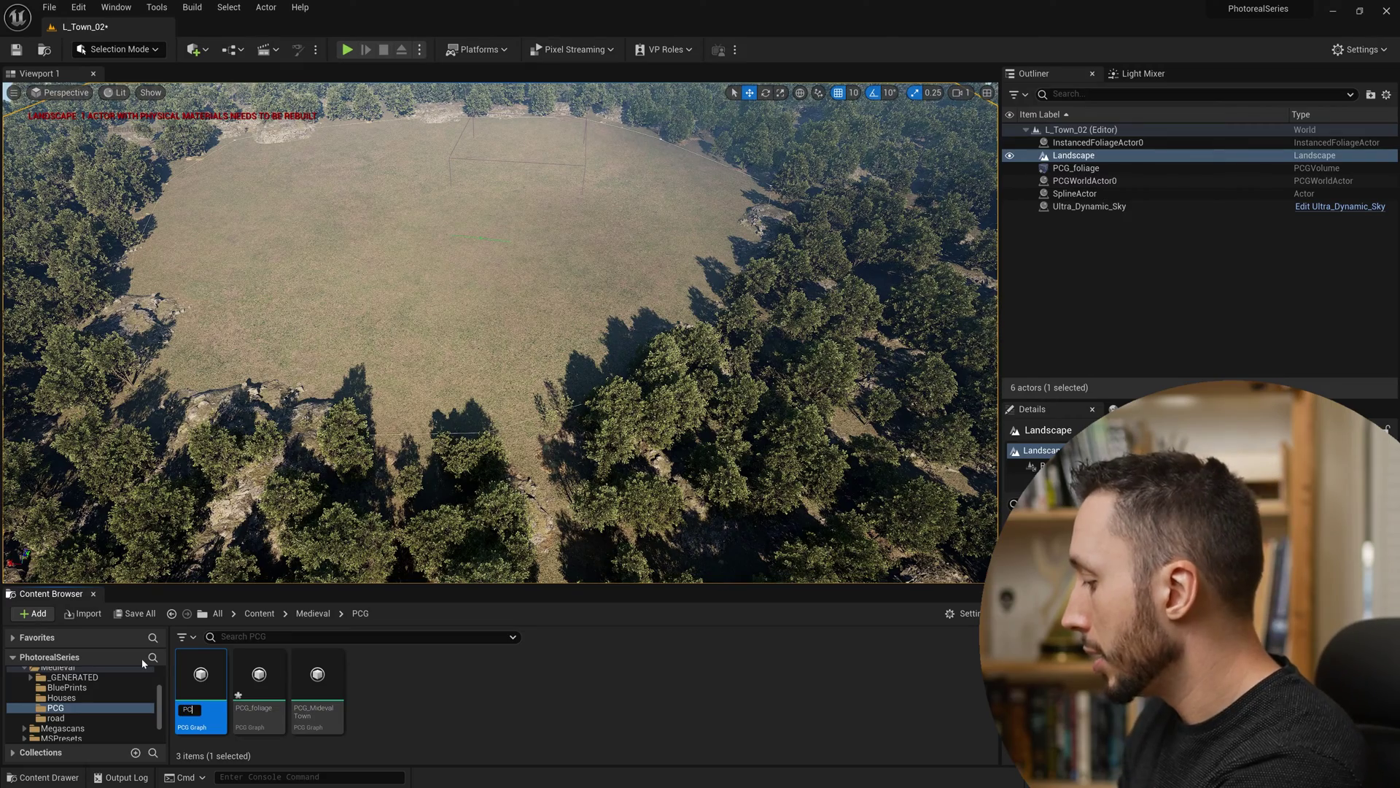
text(G_town)
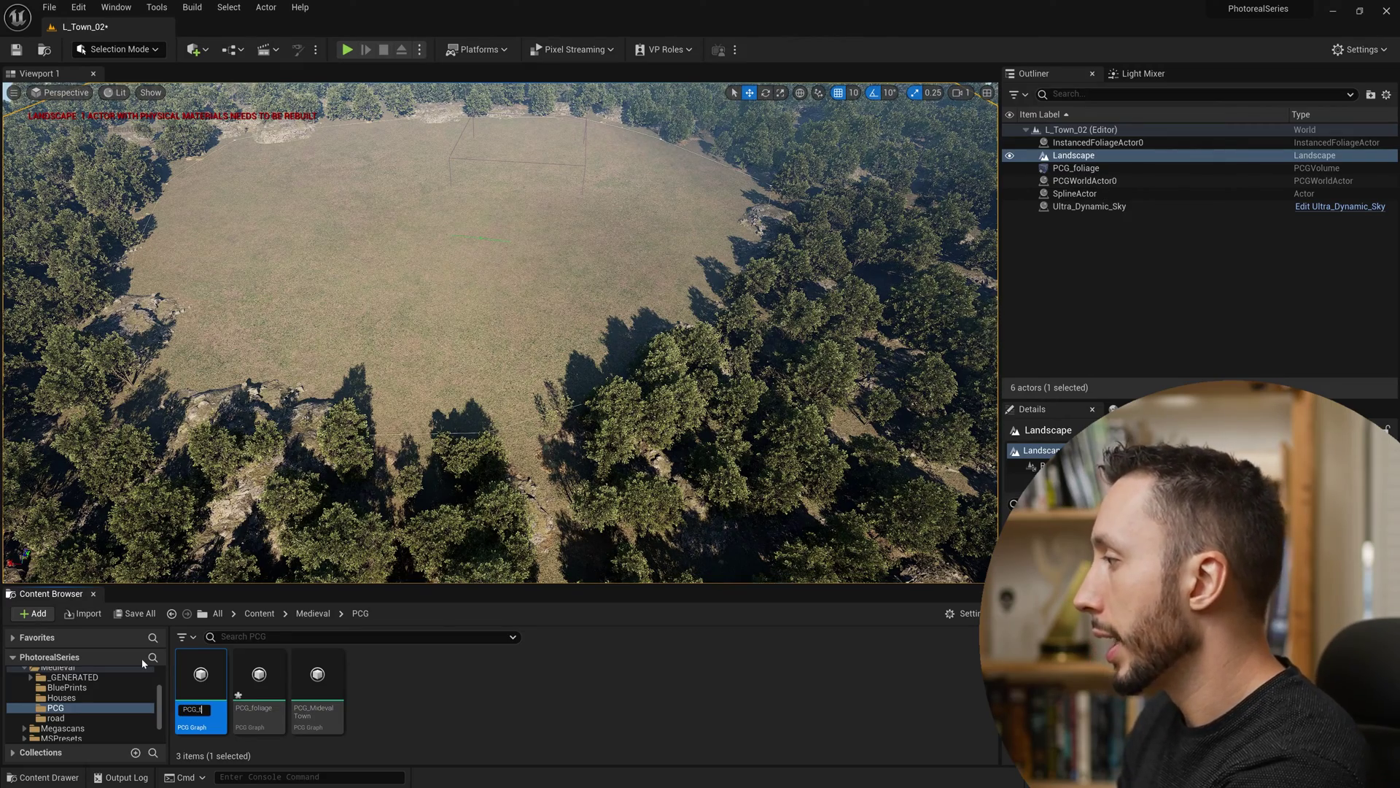
key(Return)
Place PCG_town in the forest clearing and open its graph for editing
drag(409, 235, 407, 232)
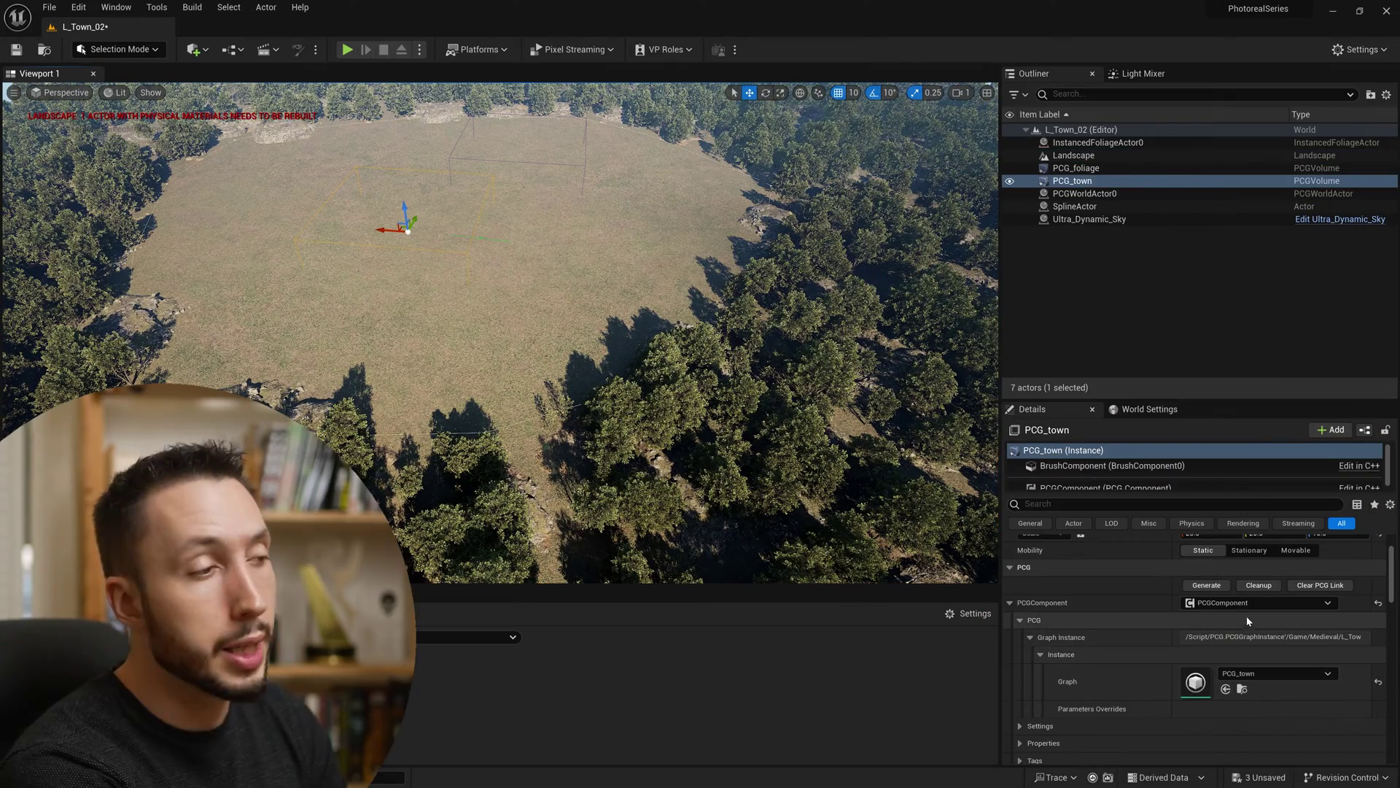
double_click(1195, 682)
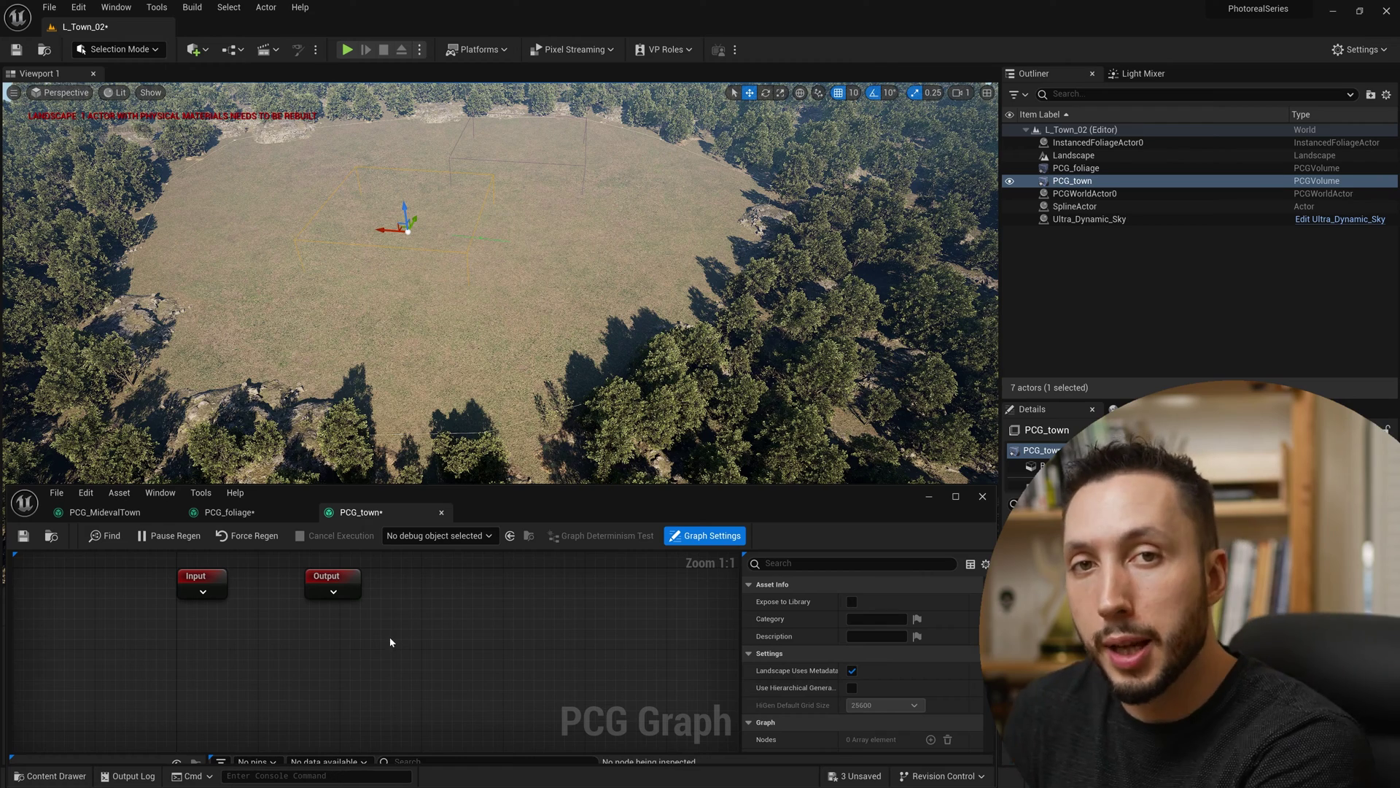
Add a Get Spline Data node to the PCG_town graph
right_click(274, 645)
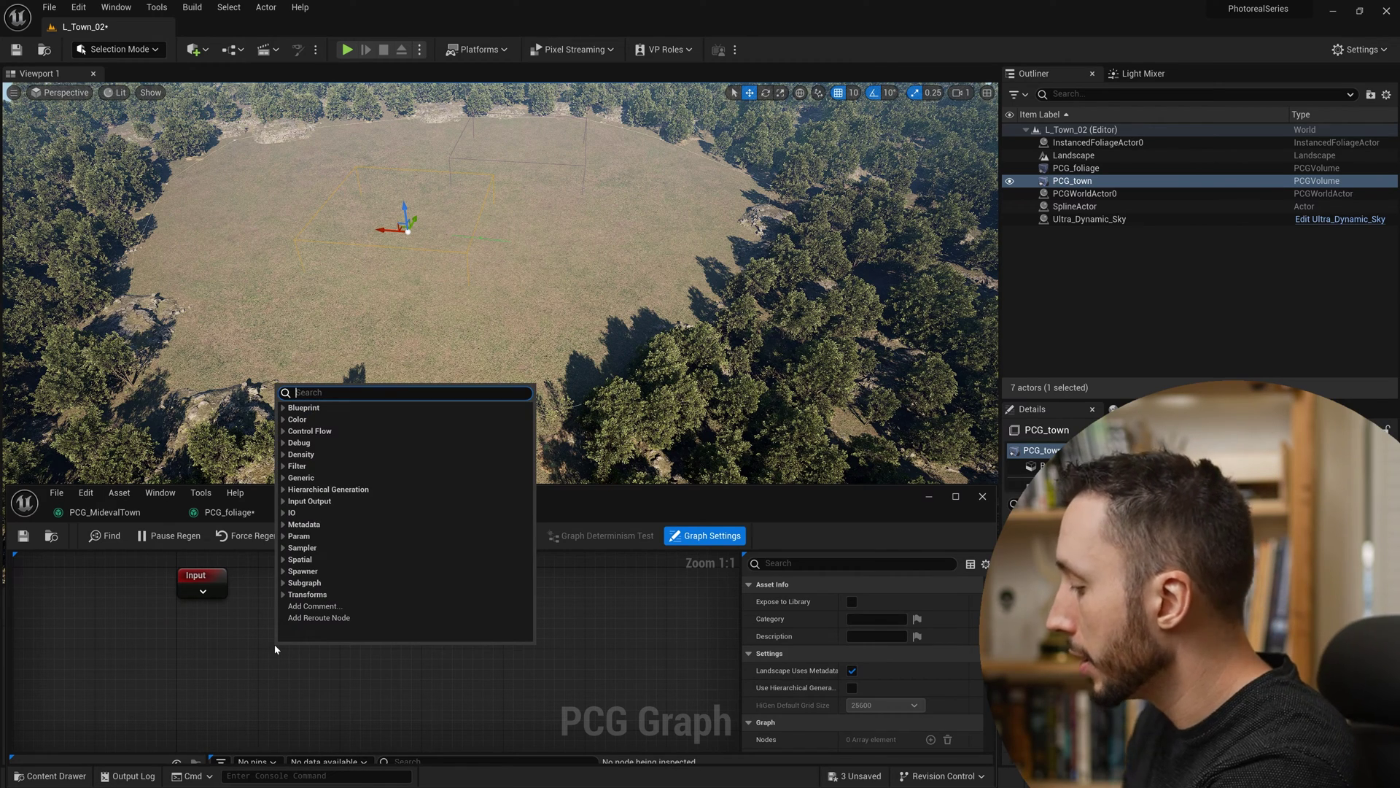
text(spline)
click(379, 455)
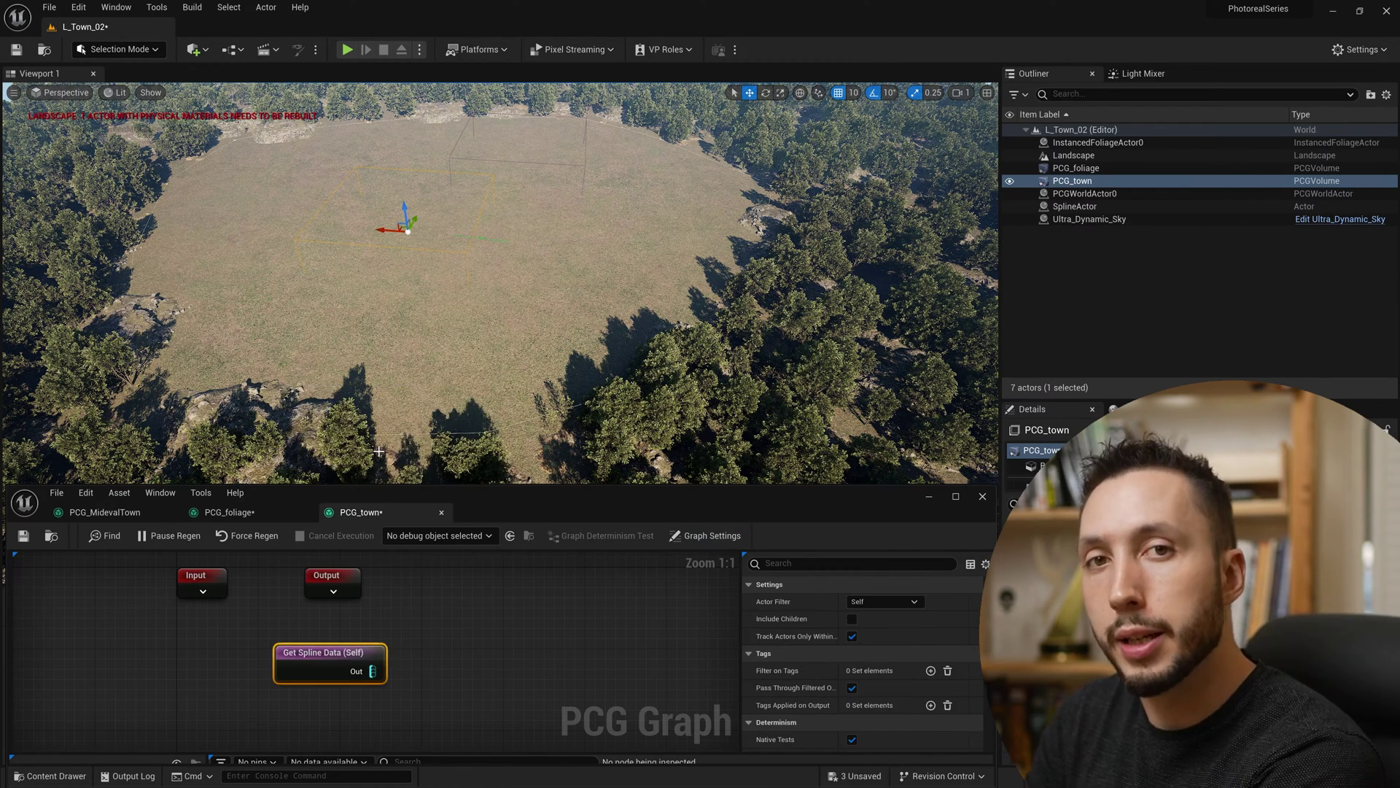
Set the Get Spline Data node's Actor Filter to All World Actors and its Actor Selection Tag to townOutside
click(888, 599)
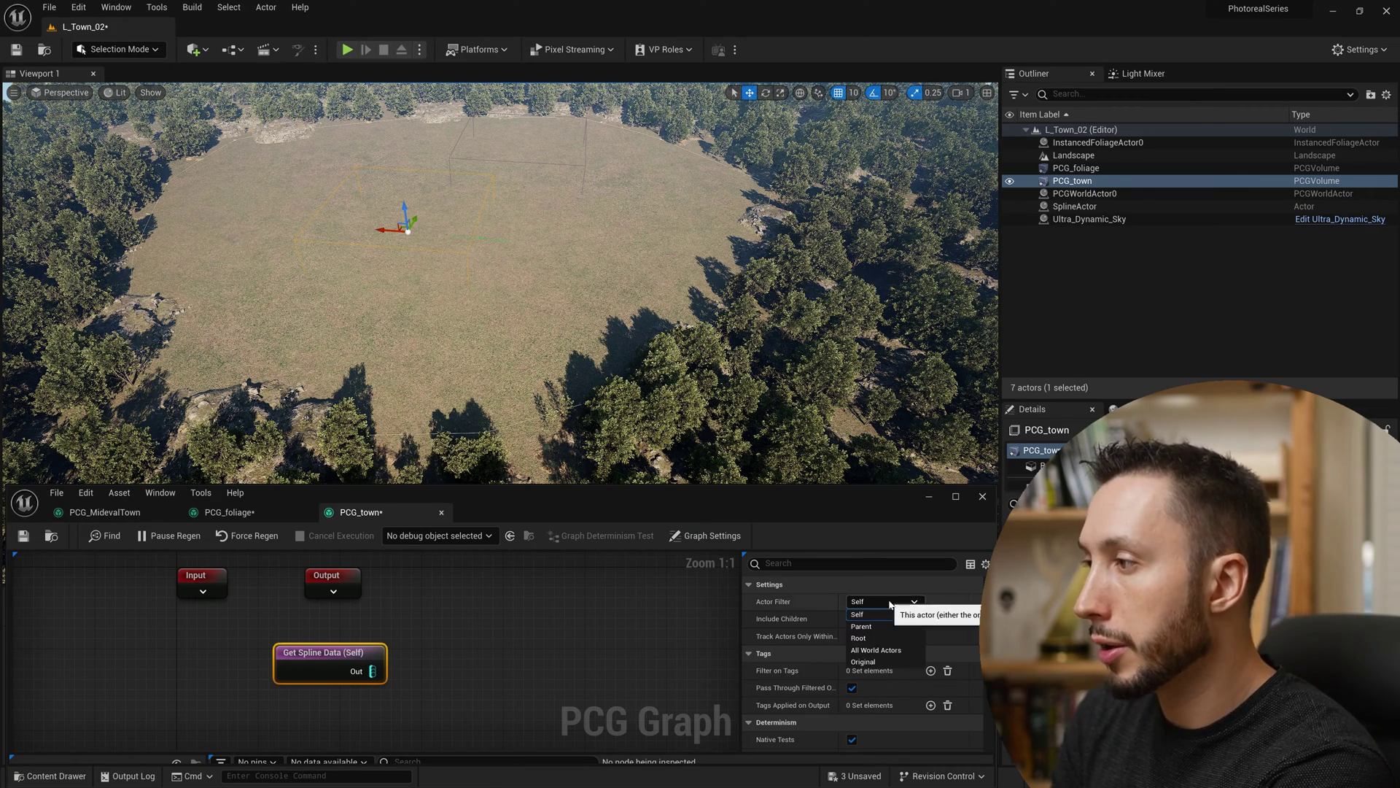
click(876, 651)
click(904, 655)
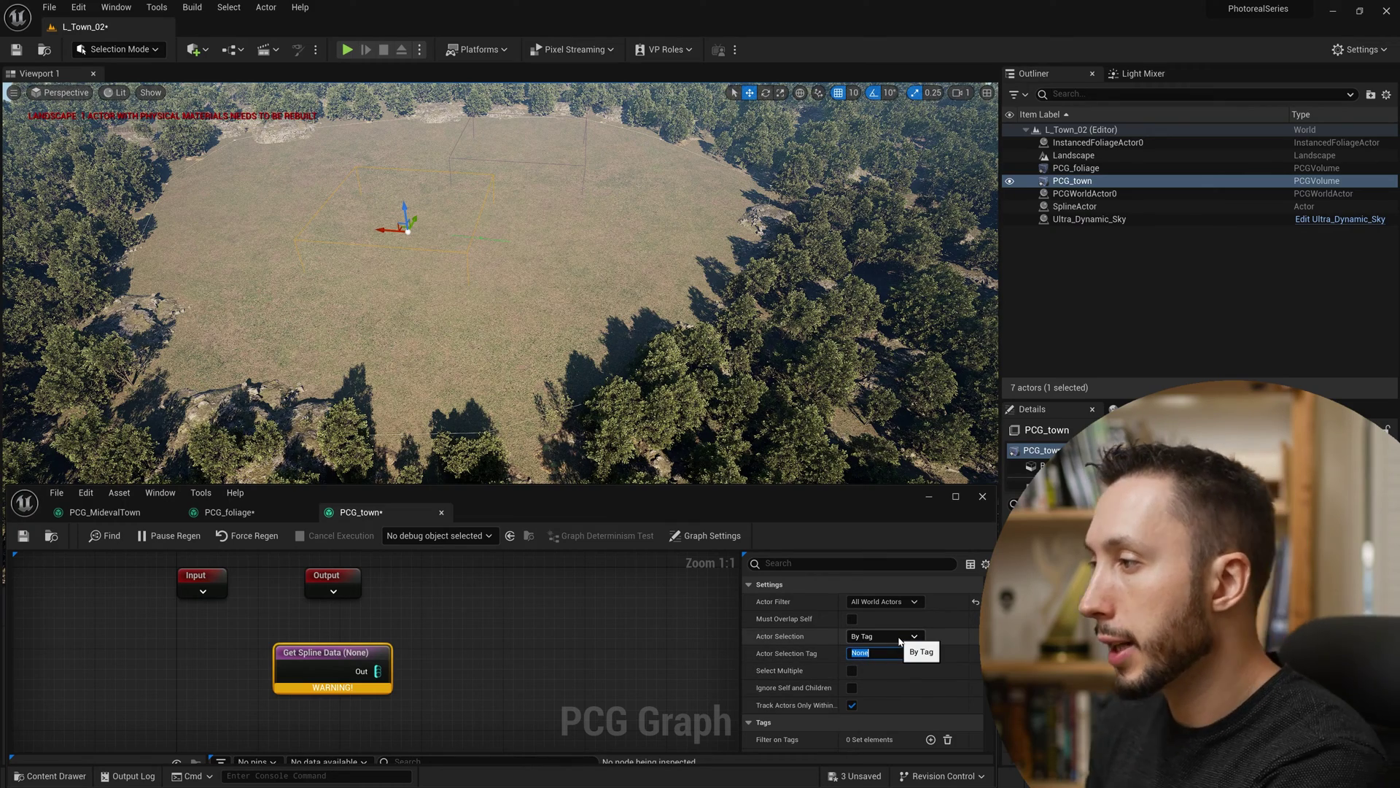
text(town)
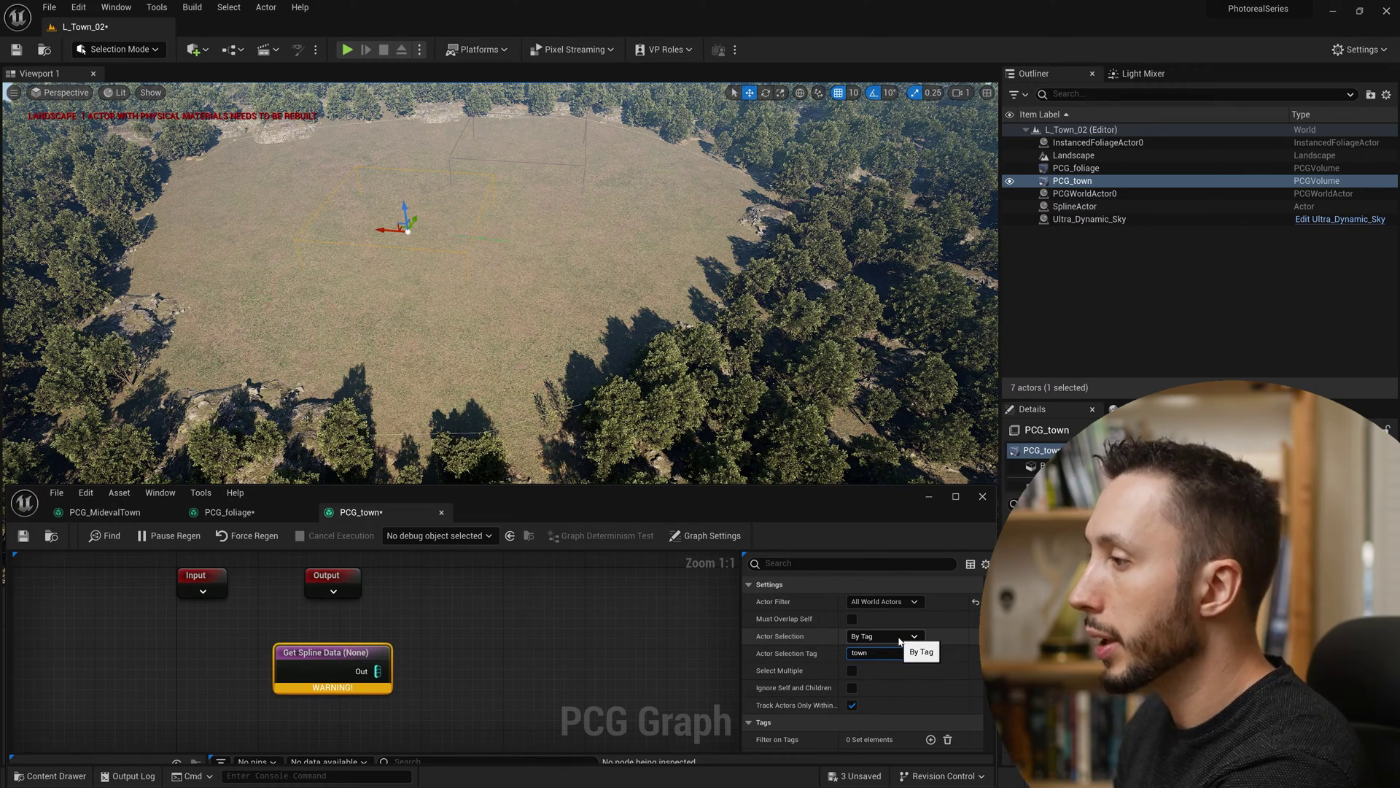
text(Outside)
key(Return)
Add a Spline Sampler fed by the Get Spline Data output and debug it to inspect its points
drag(380, 665, 471, 635)
text(spline)
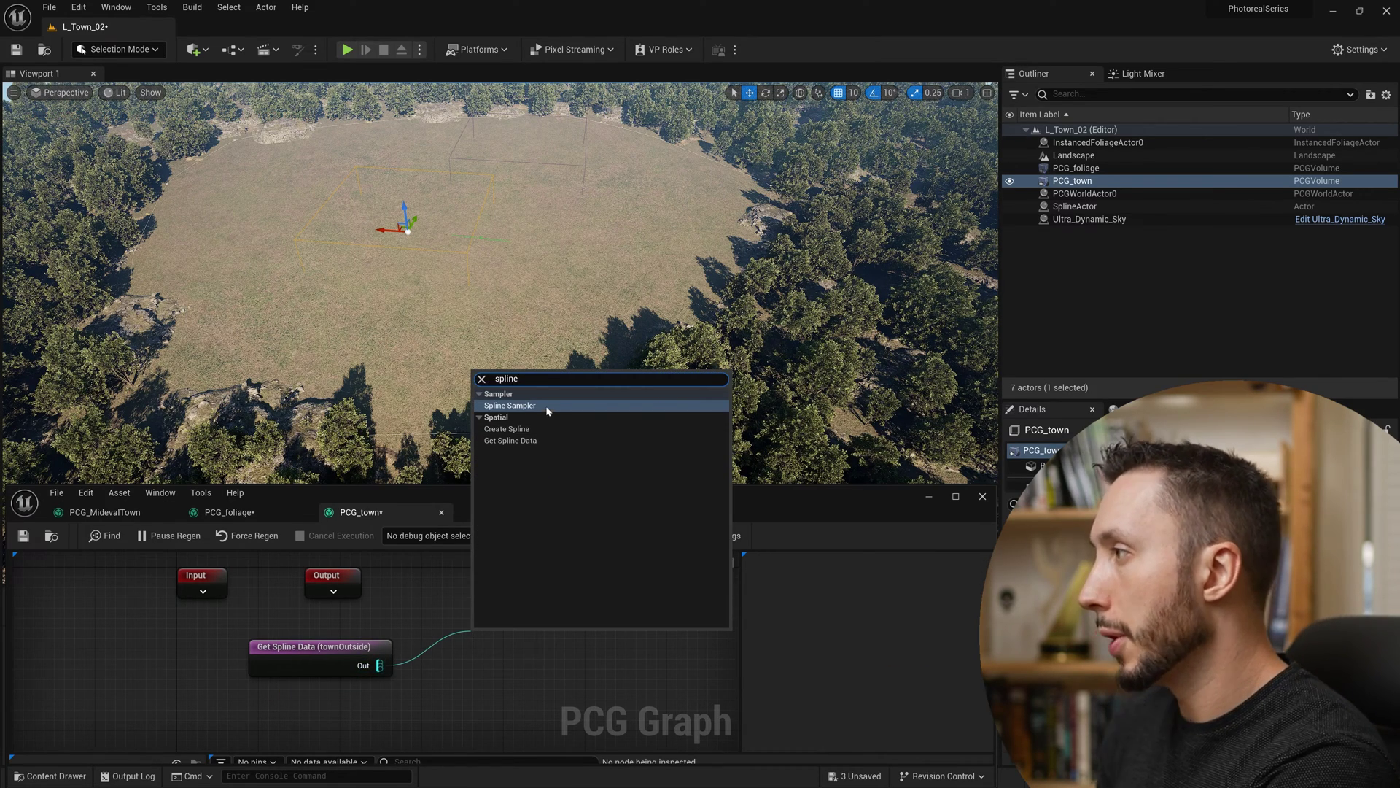
click(547, 405)
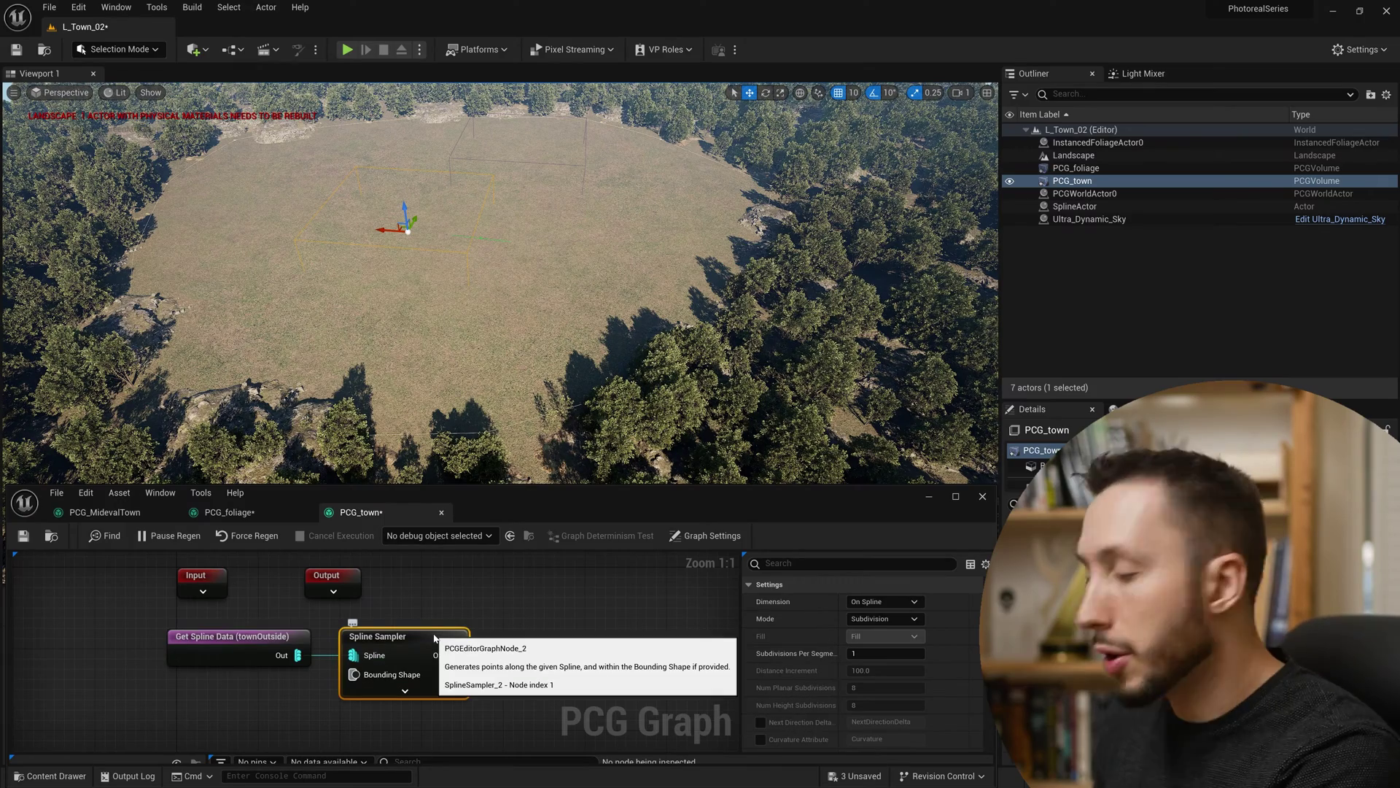
right_drag(465, 456, 461, 441)
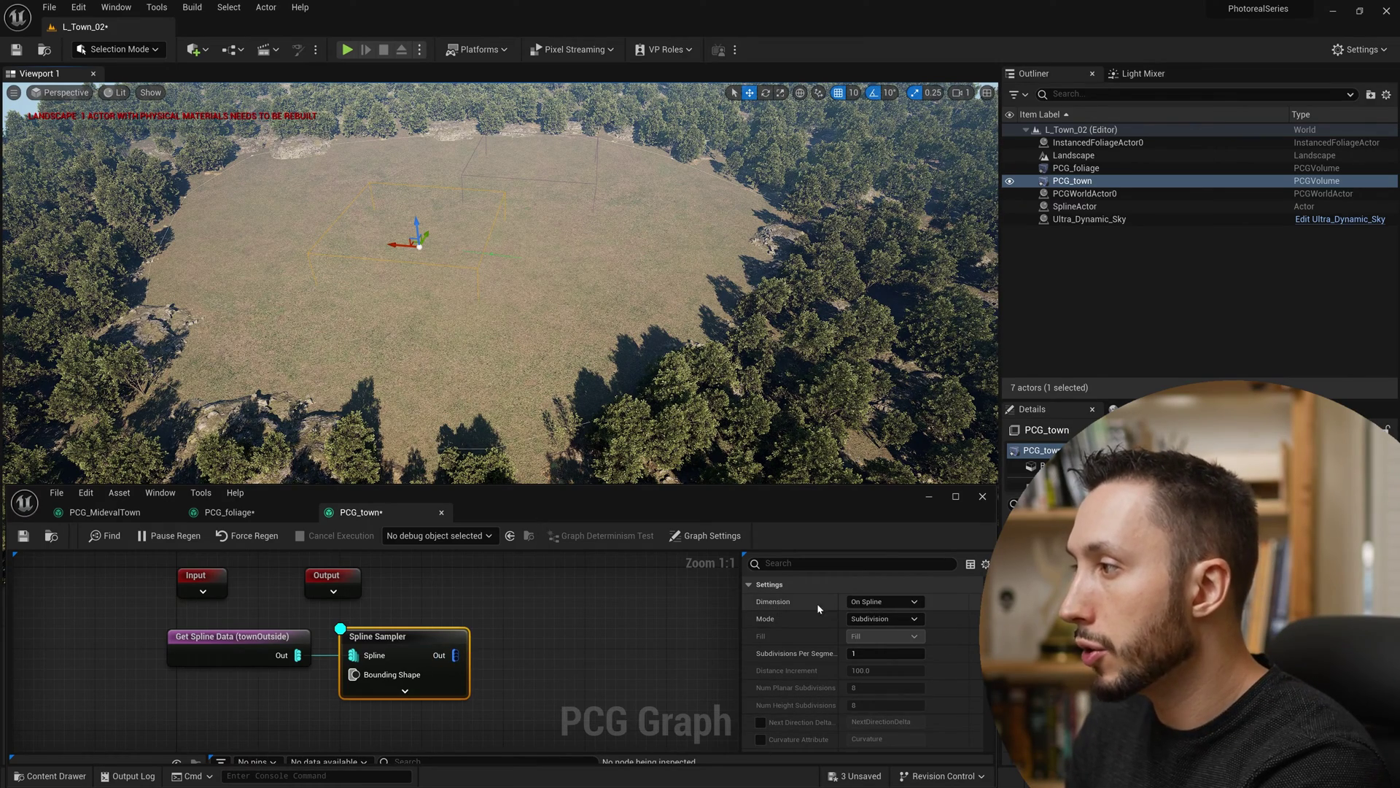
Set the Spline Sampler's Dimension to On Interior and enable Unbounded
click(876, 603)
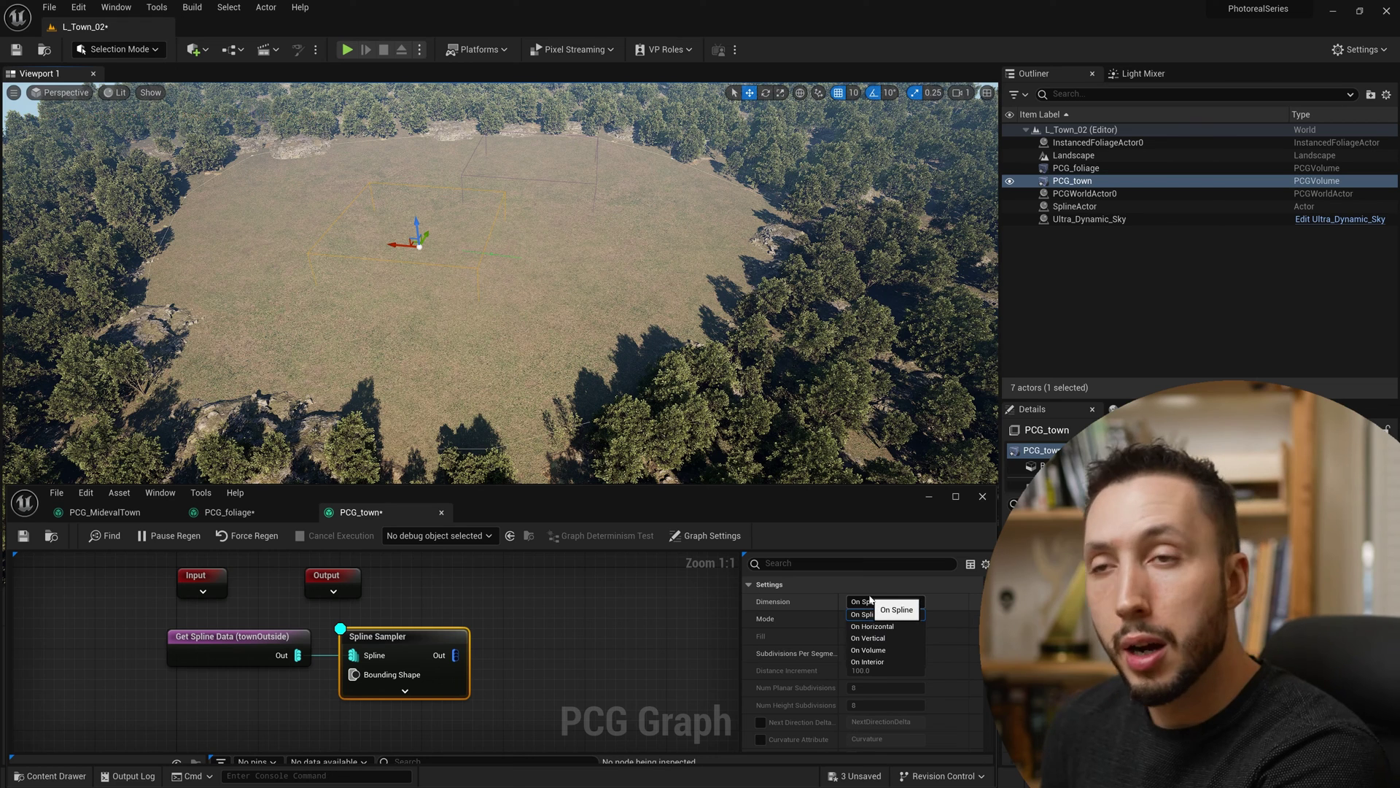
click(884, 661)
scroll(855, 670, down, 2)
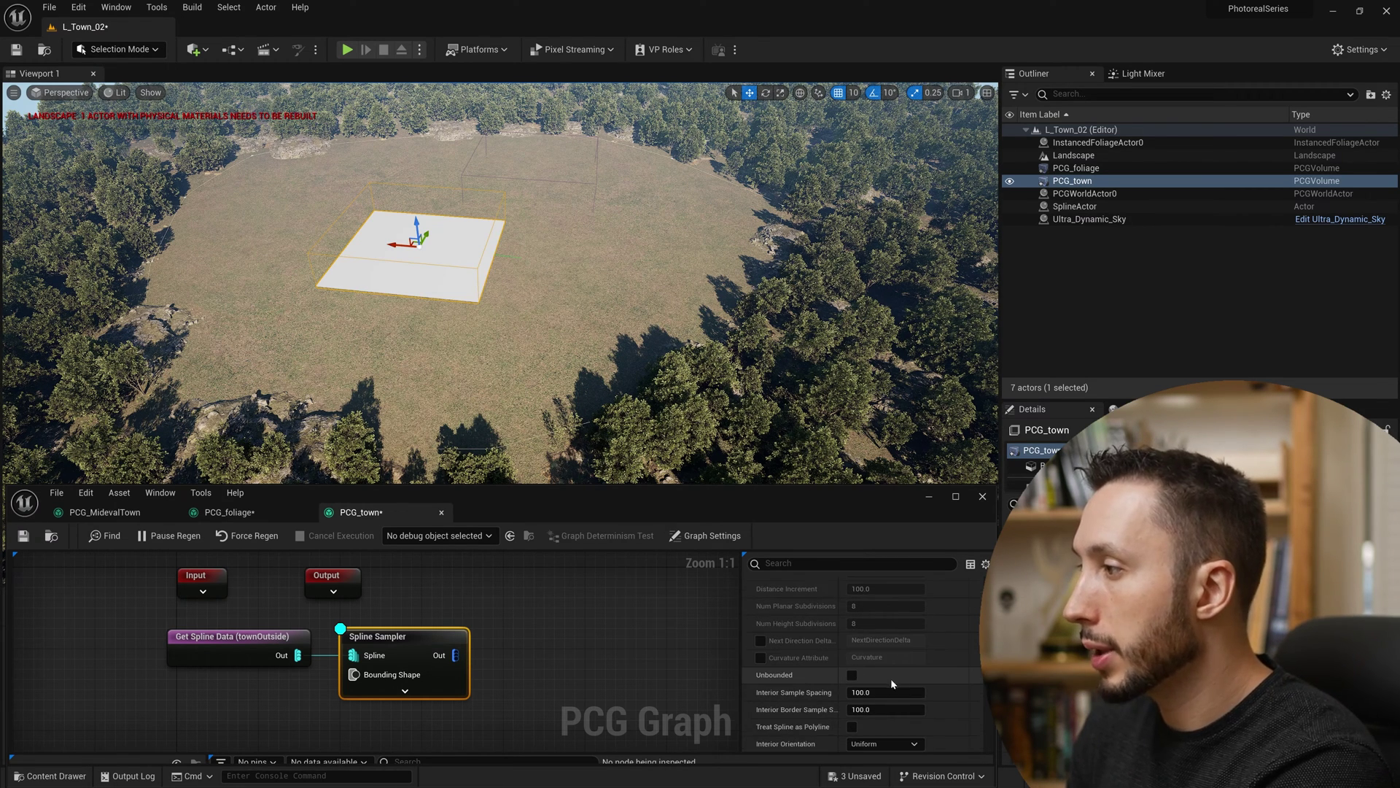
click(852, 675)
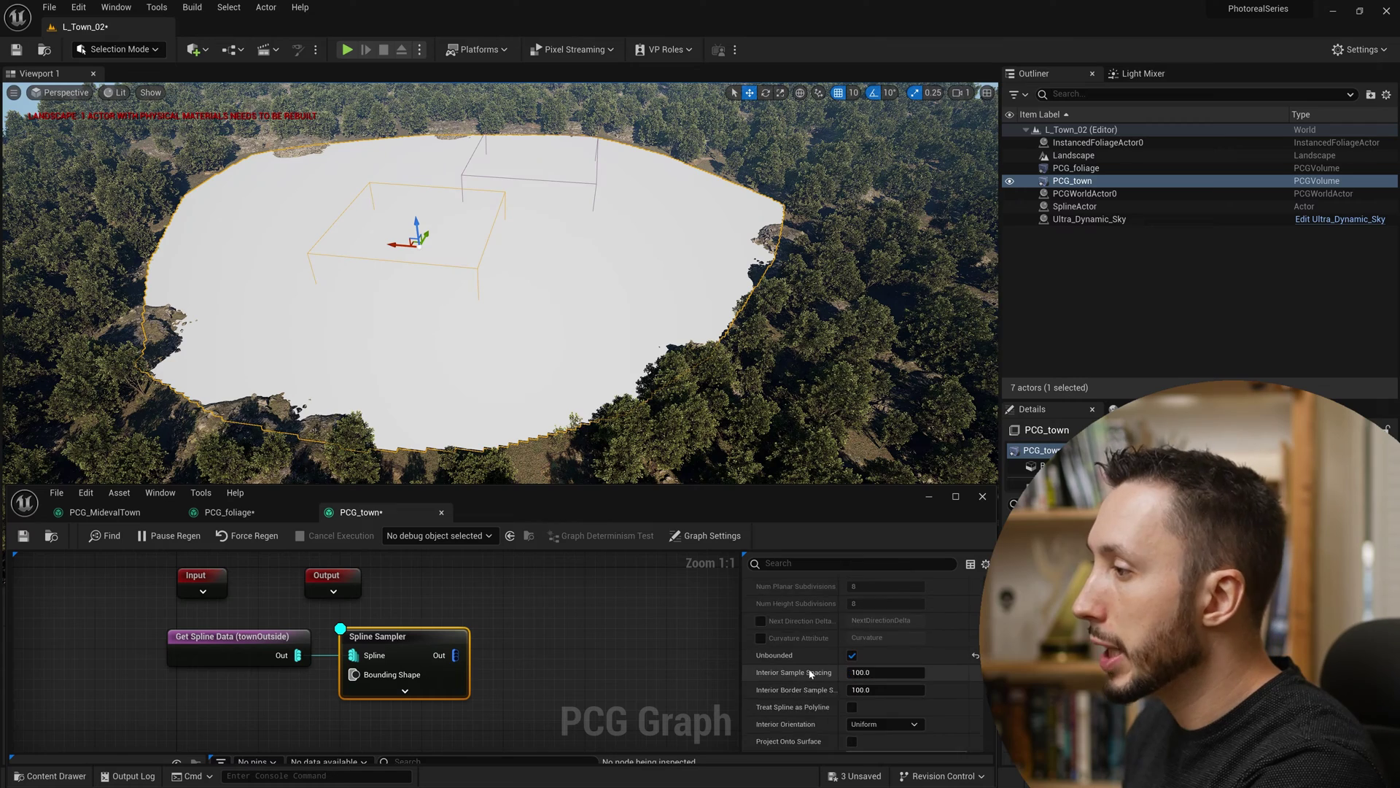
Set the Spline Sampler's Interior Sample Spacing to 500
scroll(817, 667, down, 2)
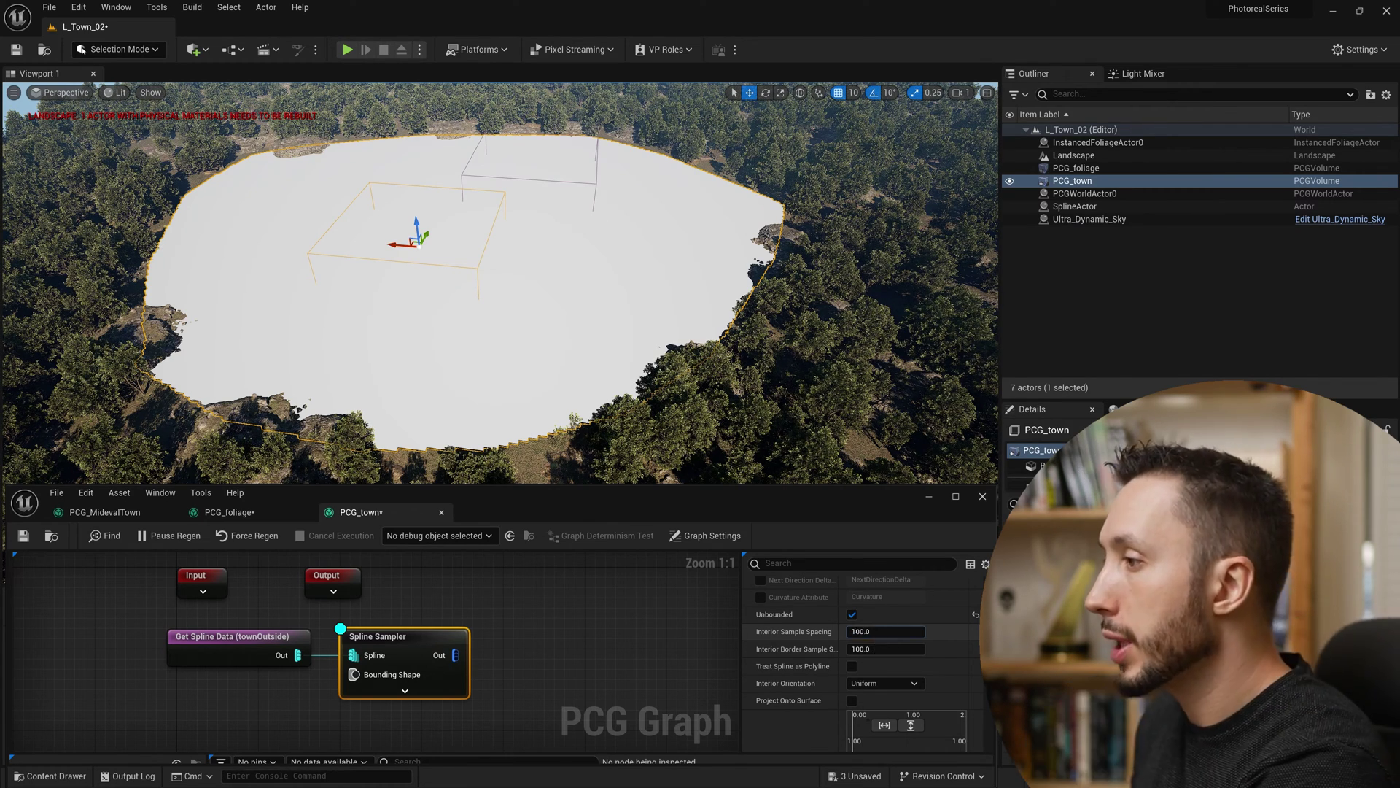
click(861, 631)
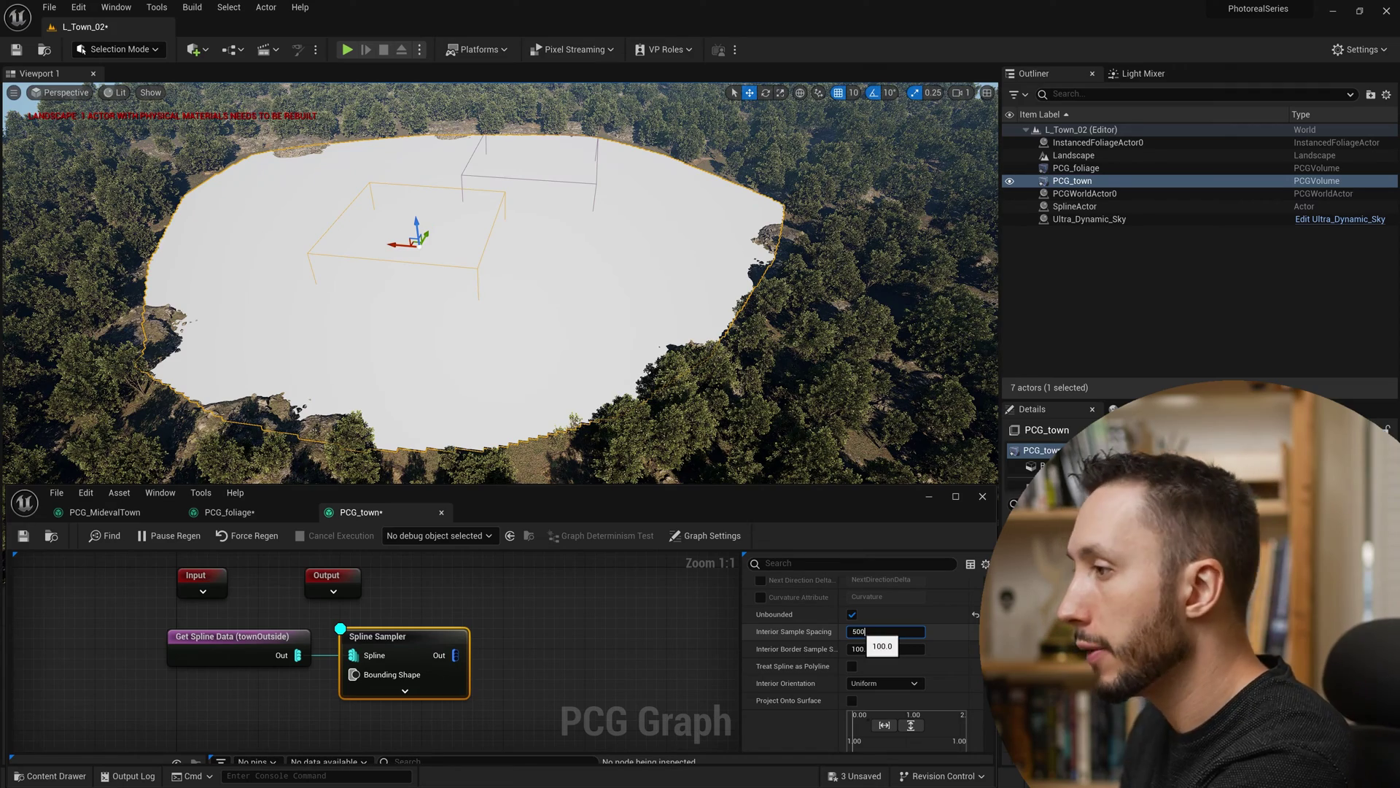
text(500)
key(Return)
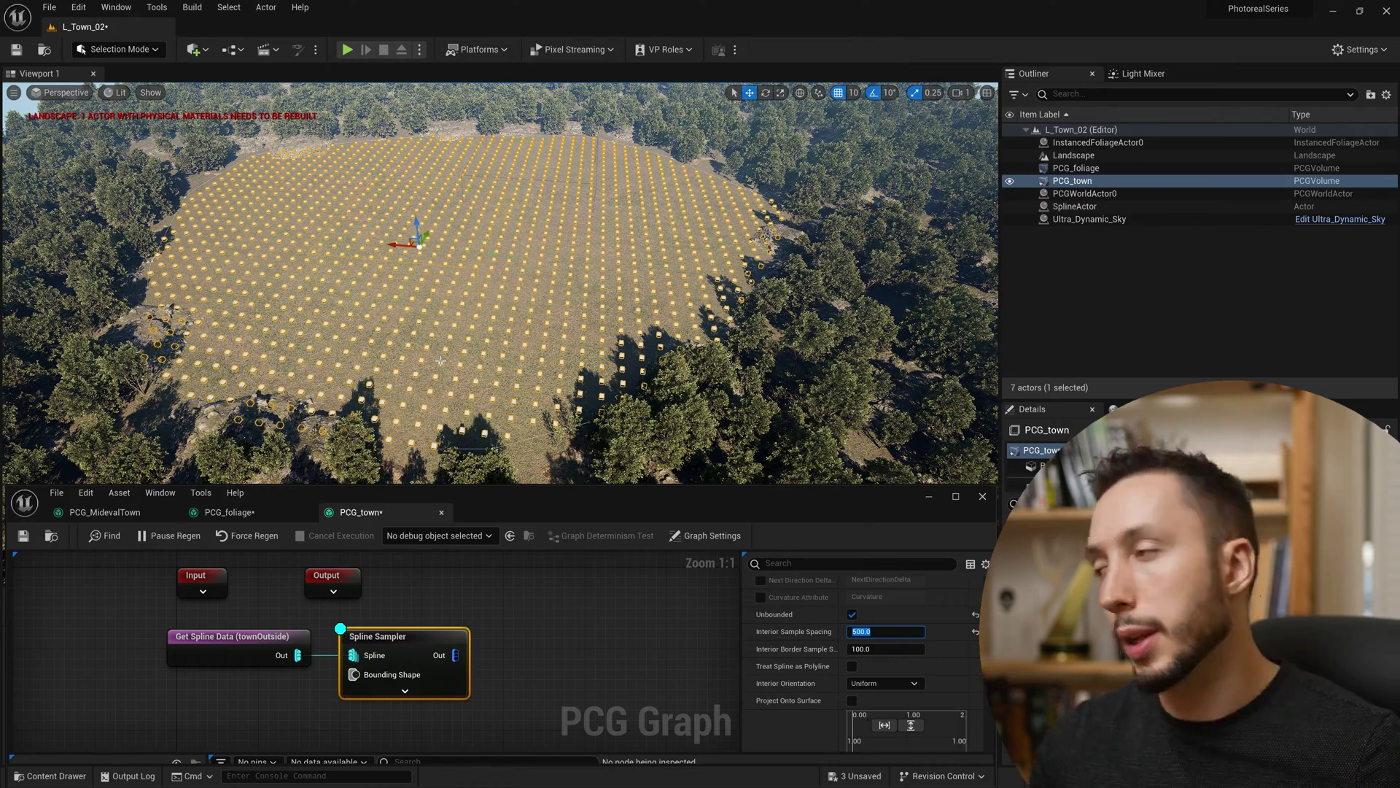
Set the Spline Sampler's Interior Sample Spacing to 2000
click(860, 630)
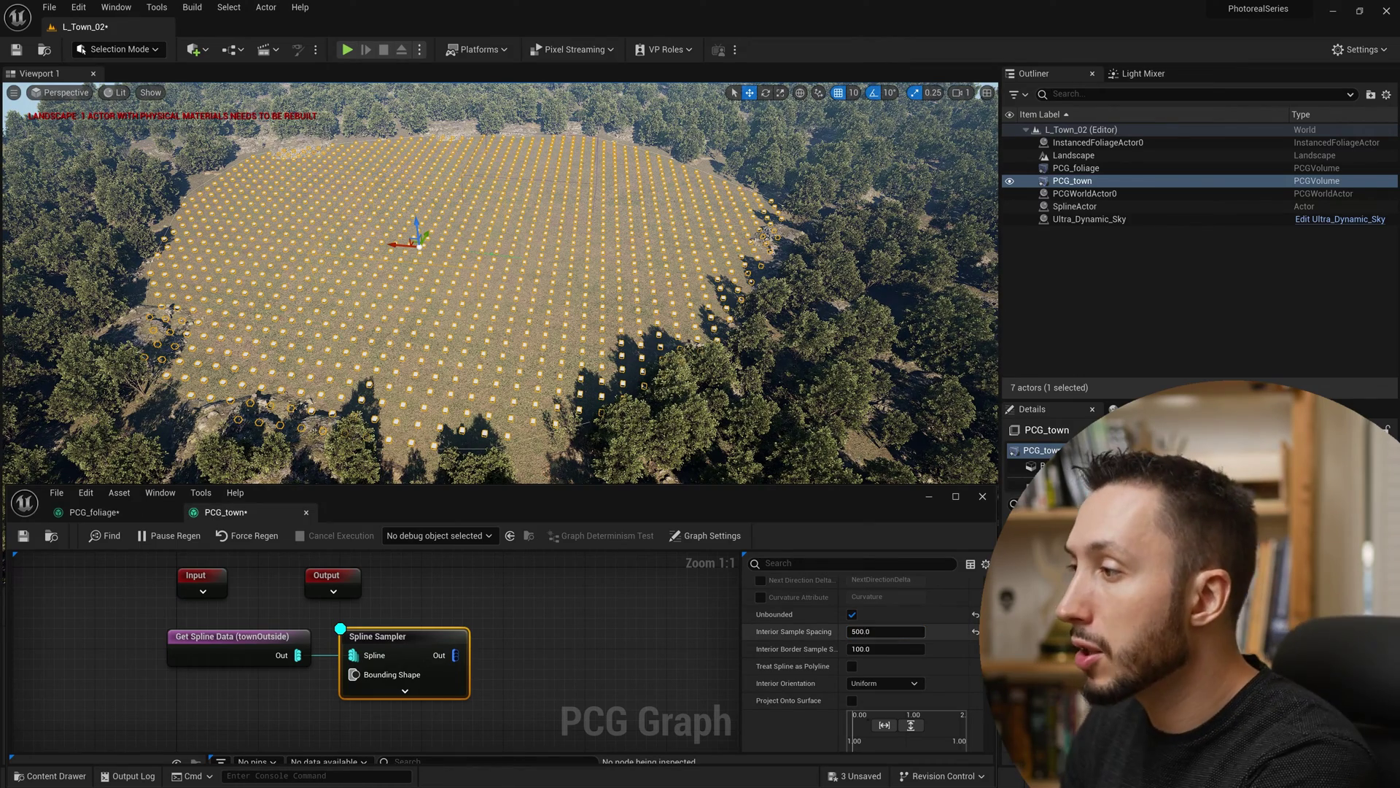
text(2000)
key(Return)
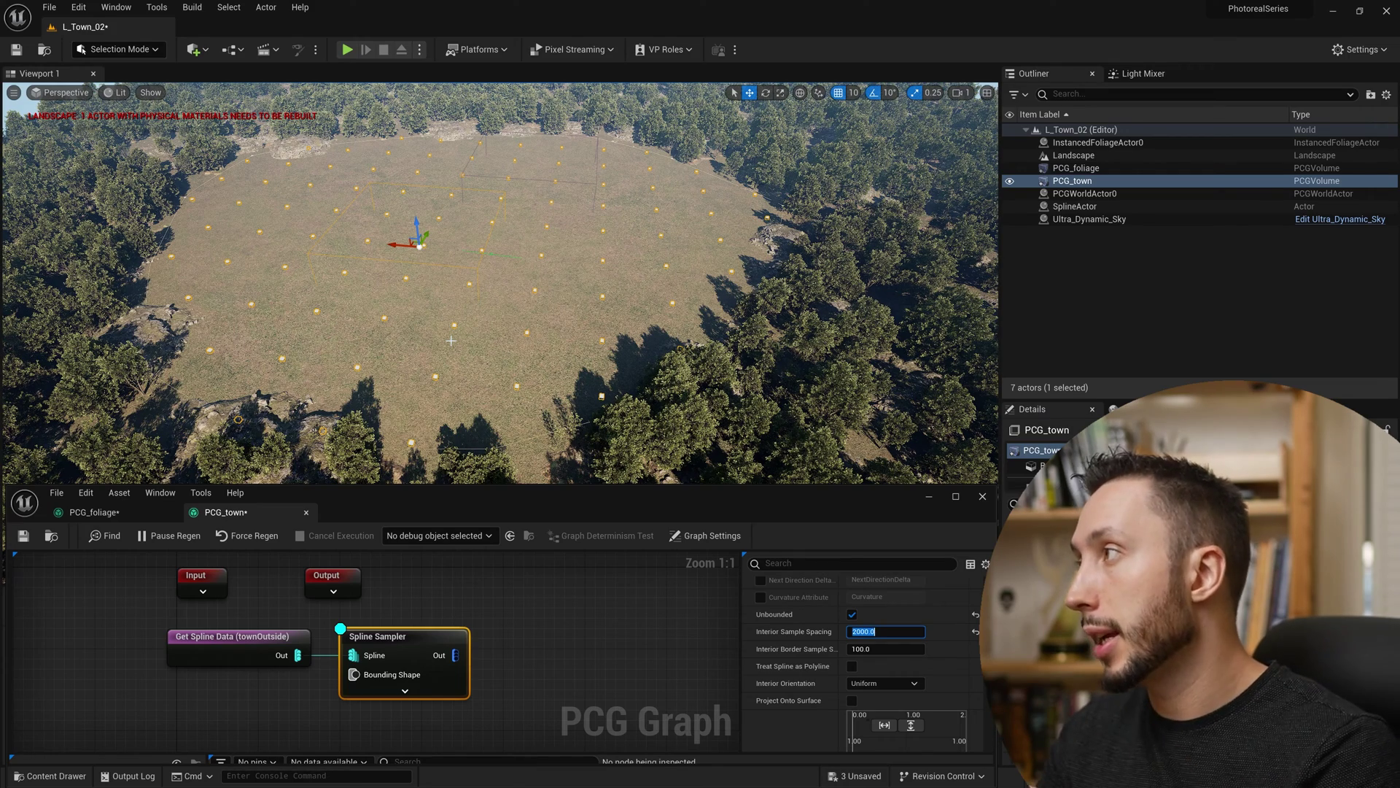
key(Return)
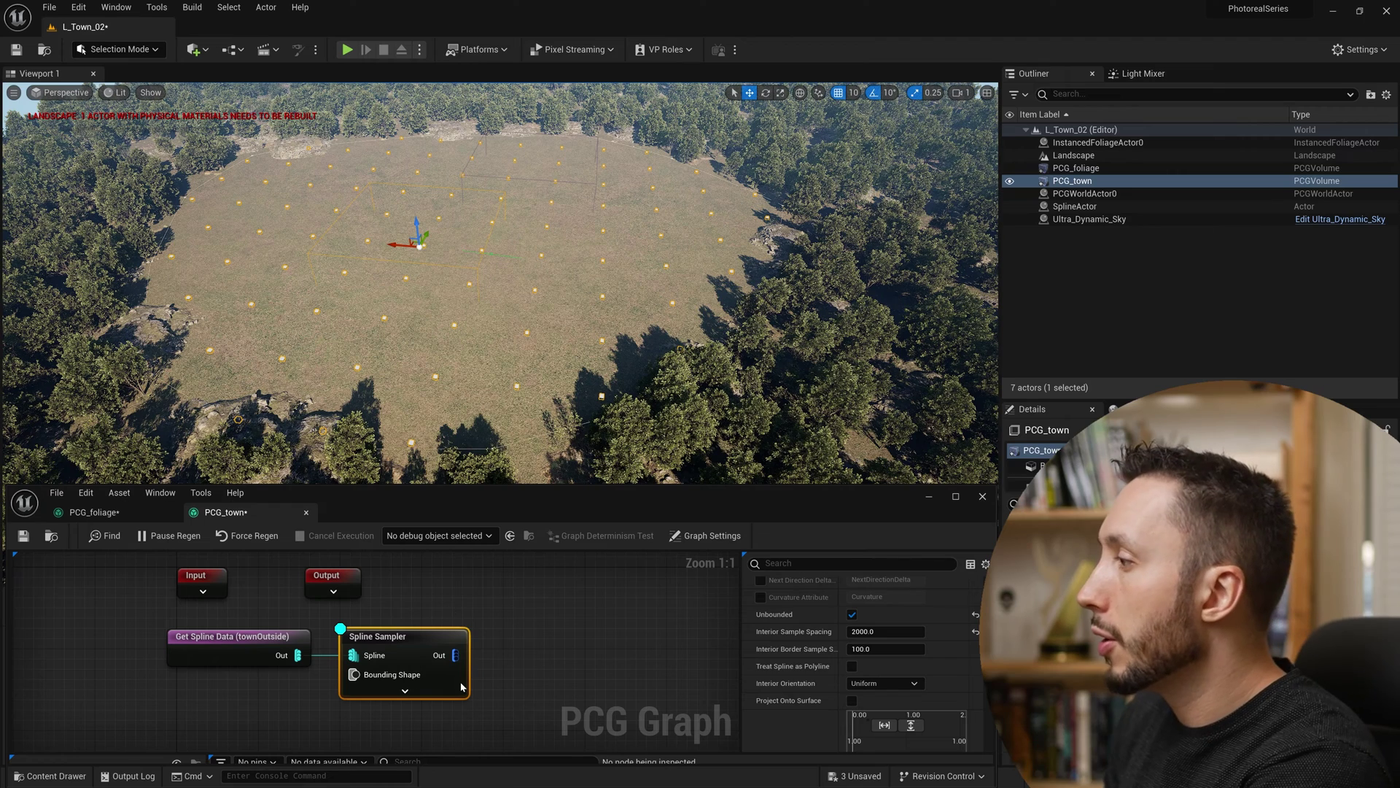
Add a Bounds Modifier node fed by the Spline Sampler's output
drag(459, 656, 515, 649)
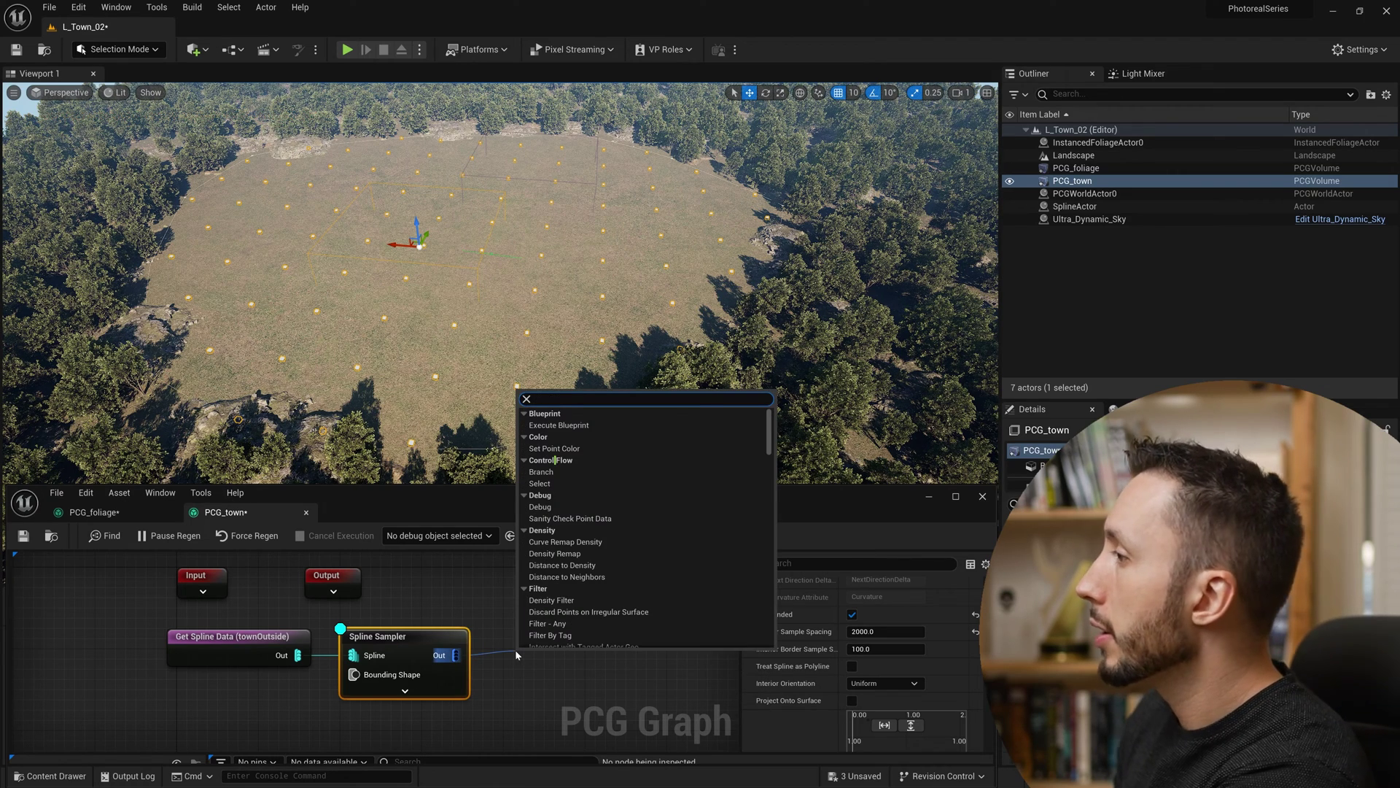
text(bound)
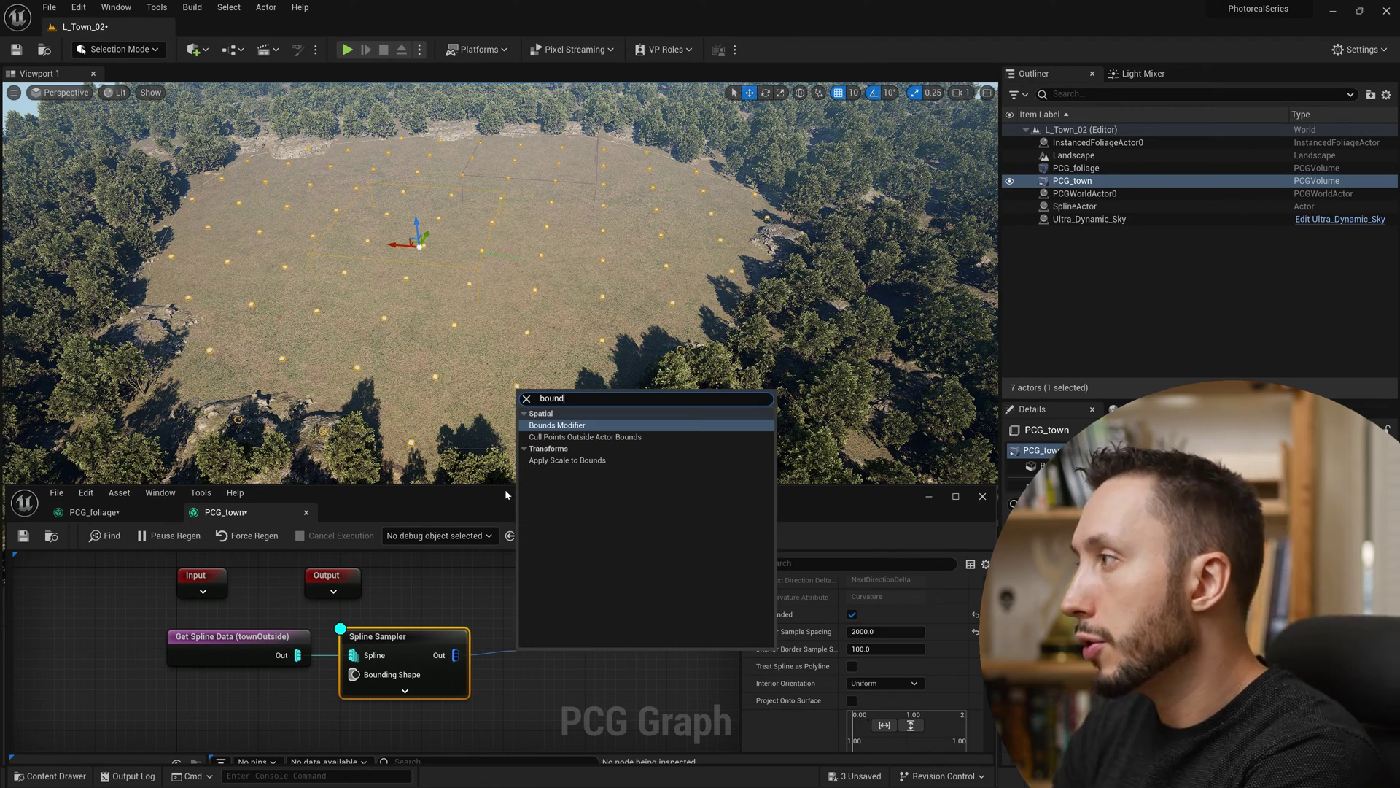
click(556, 426)
Set the Bounds Modifier's Bounds Min and Bounds Max to 10 on all axes and move the debug display from the Spline Sampler to it
click(864, 618)
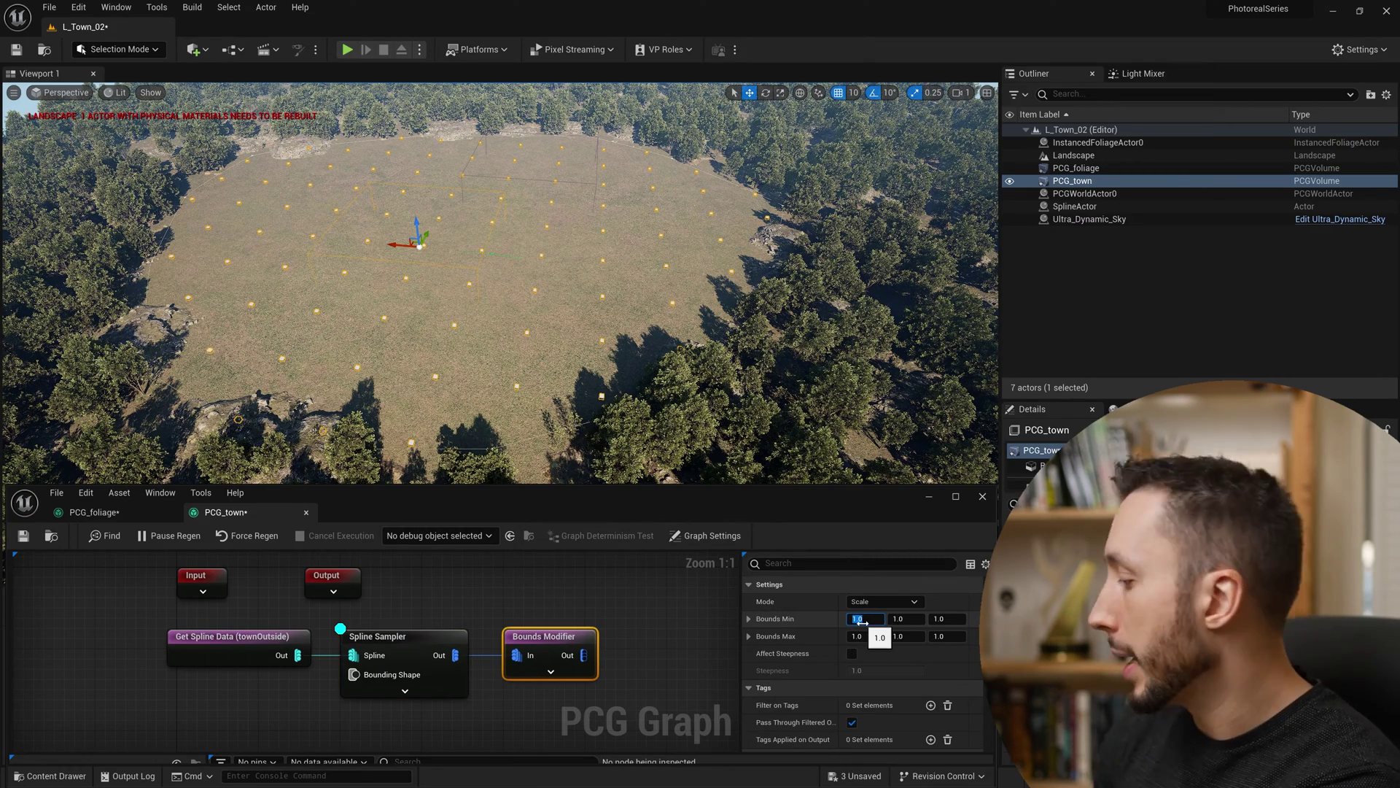
click(422, 640)
click(544, 637)
key(d)
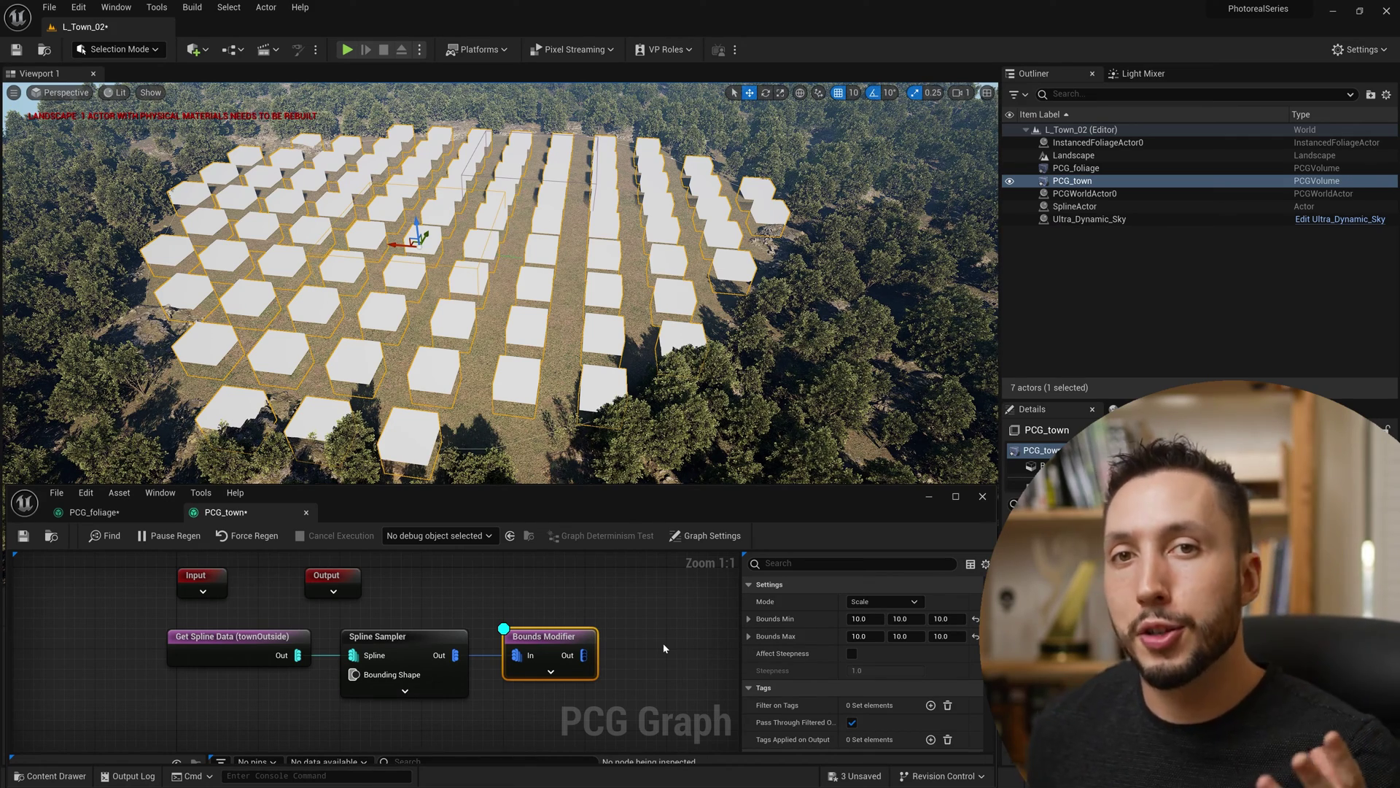
Add a Static Mesh Spawner node fed by the Bounds Modifier's output
drag(574, 670, 633, 648)
text(sstat)
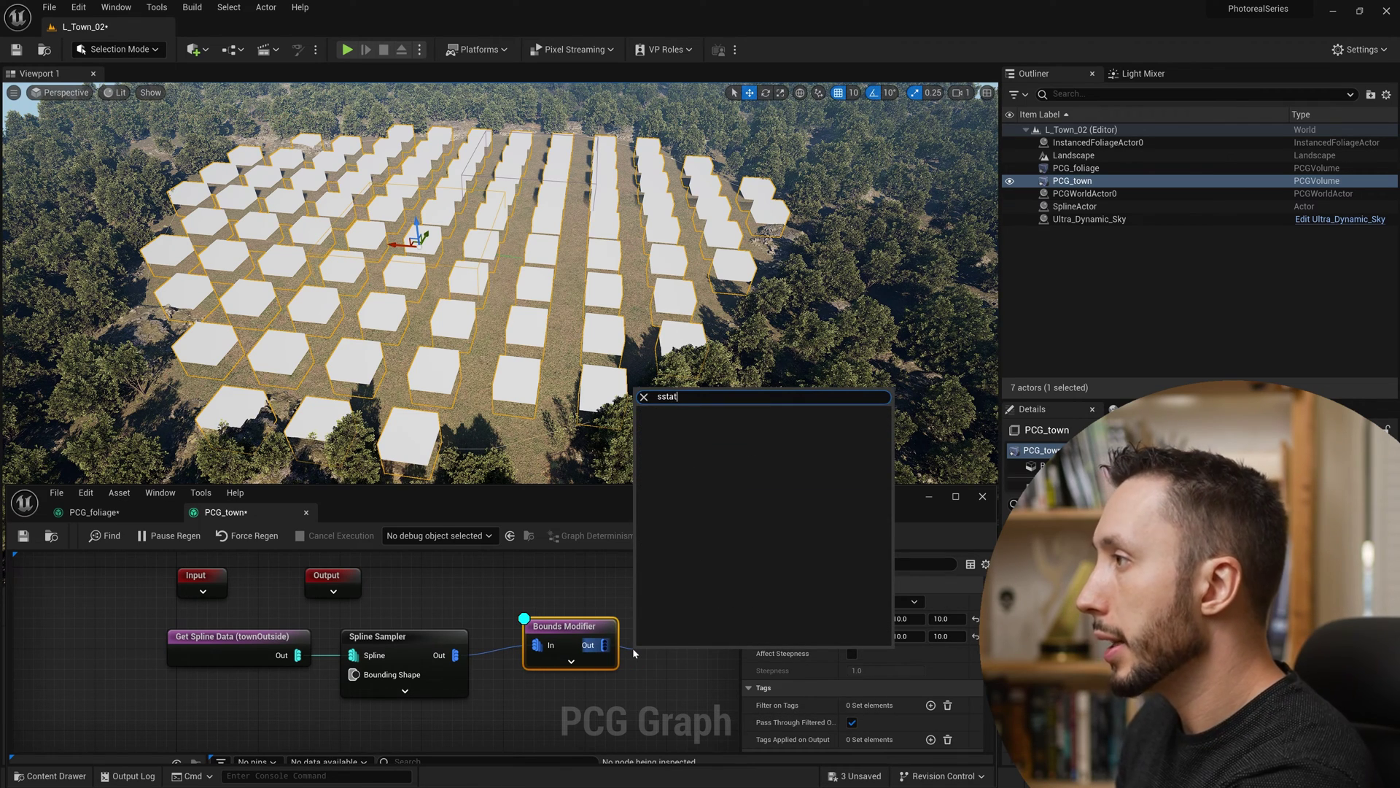
key(ctrl+a)
text(static)
click(734, 430)
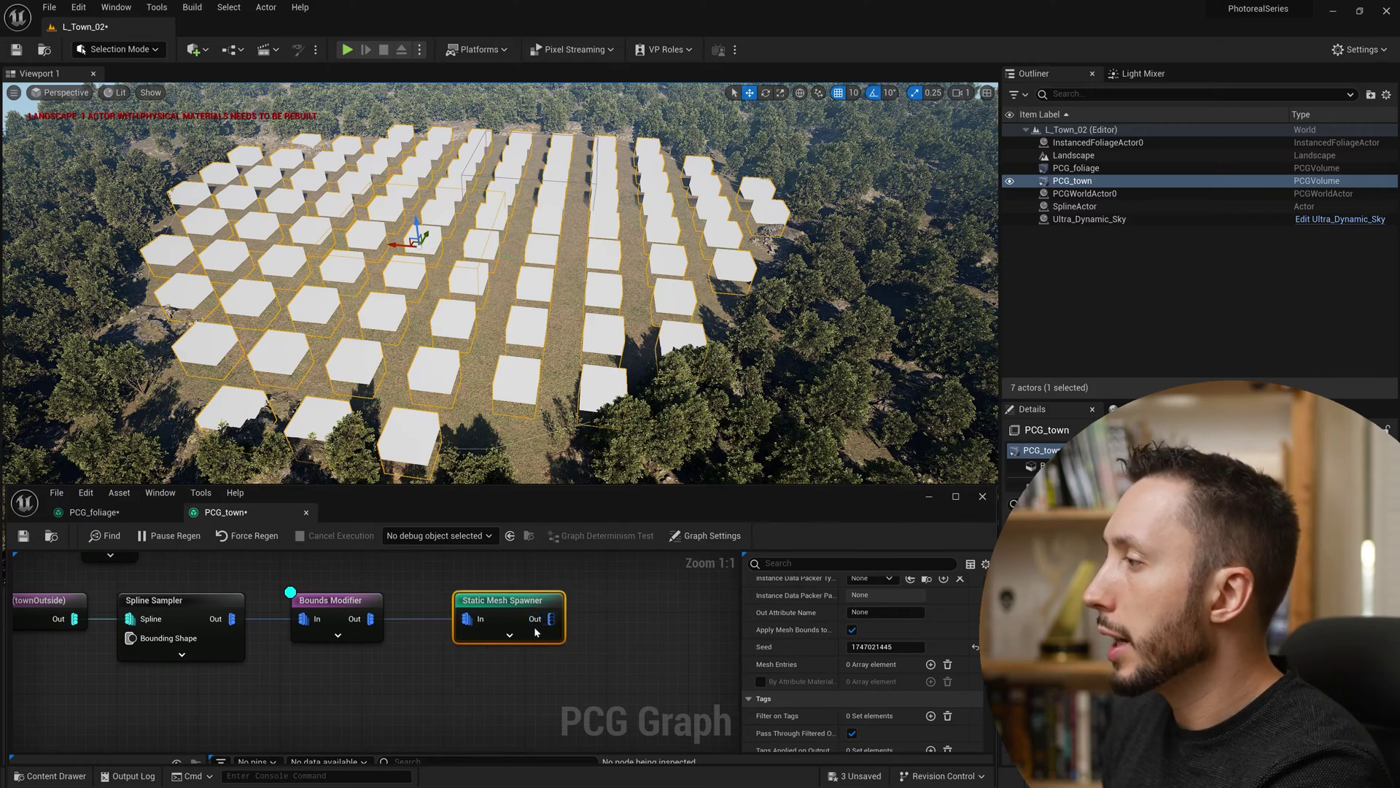
Add a mesh entry to the Static Mesh Spawner and assign SM_Building_12 from the Medieval Houses folder as its static mesh
scroll(800, 728, down, 2)
scroll(789, 736, down, 2)
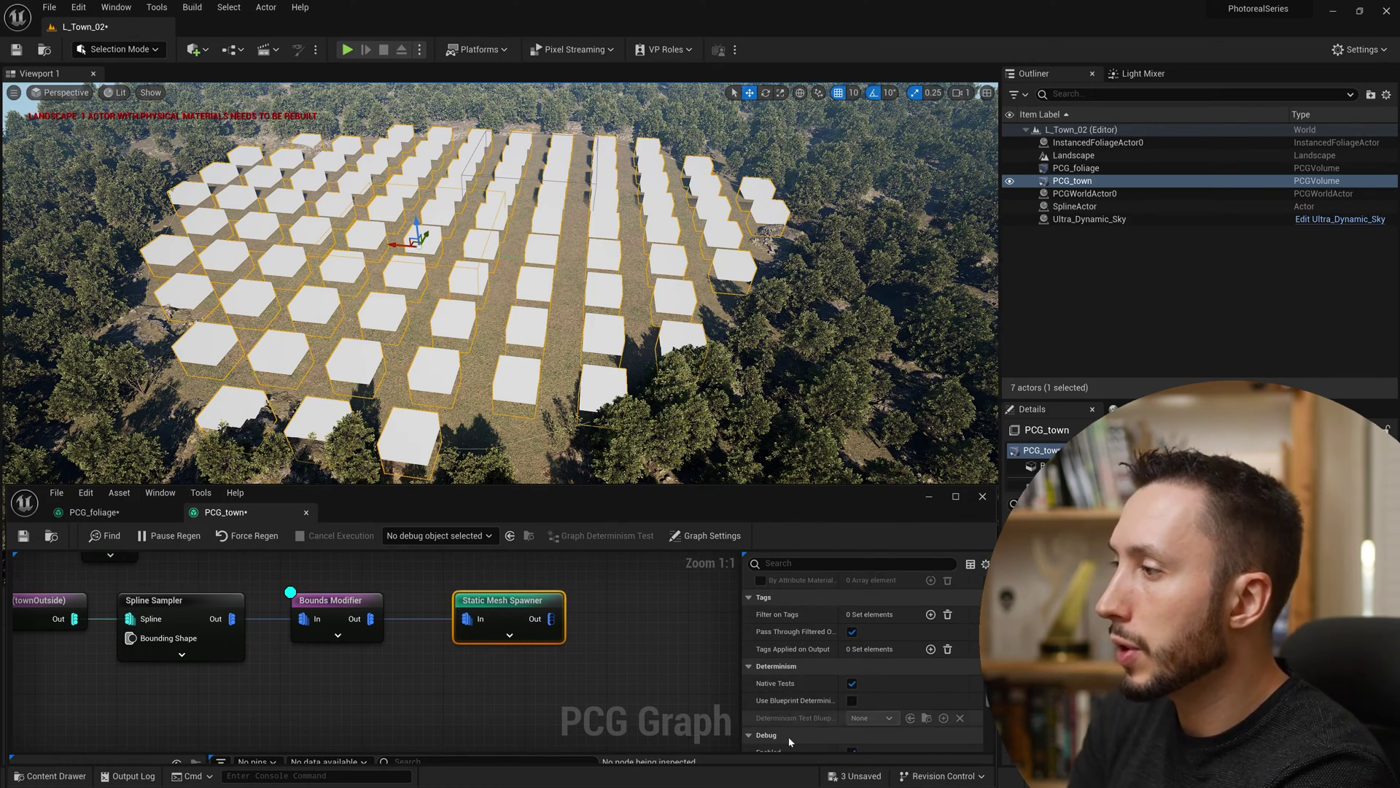
scroll(920, 659, up, 3)
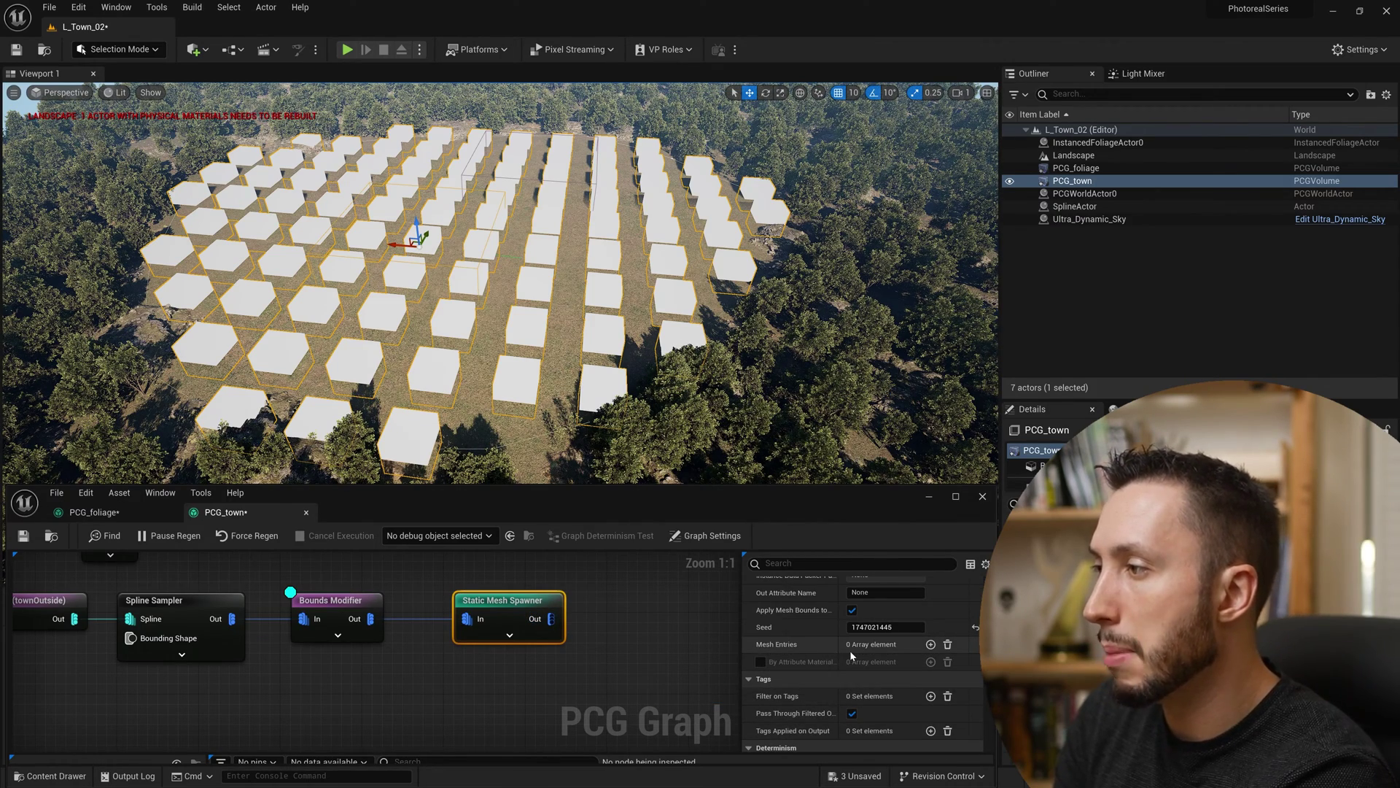
click(931, 645)
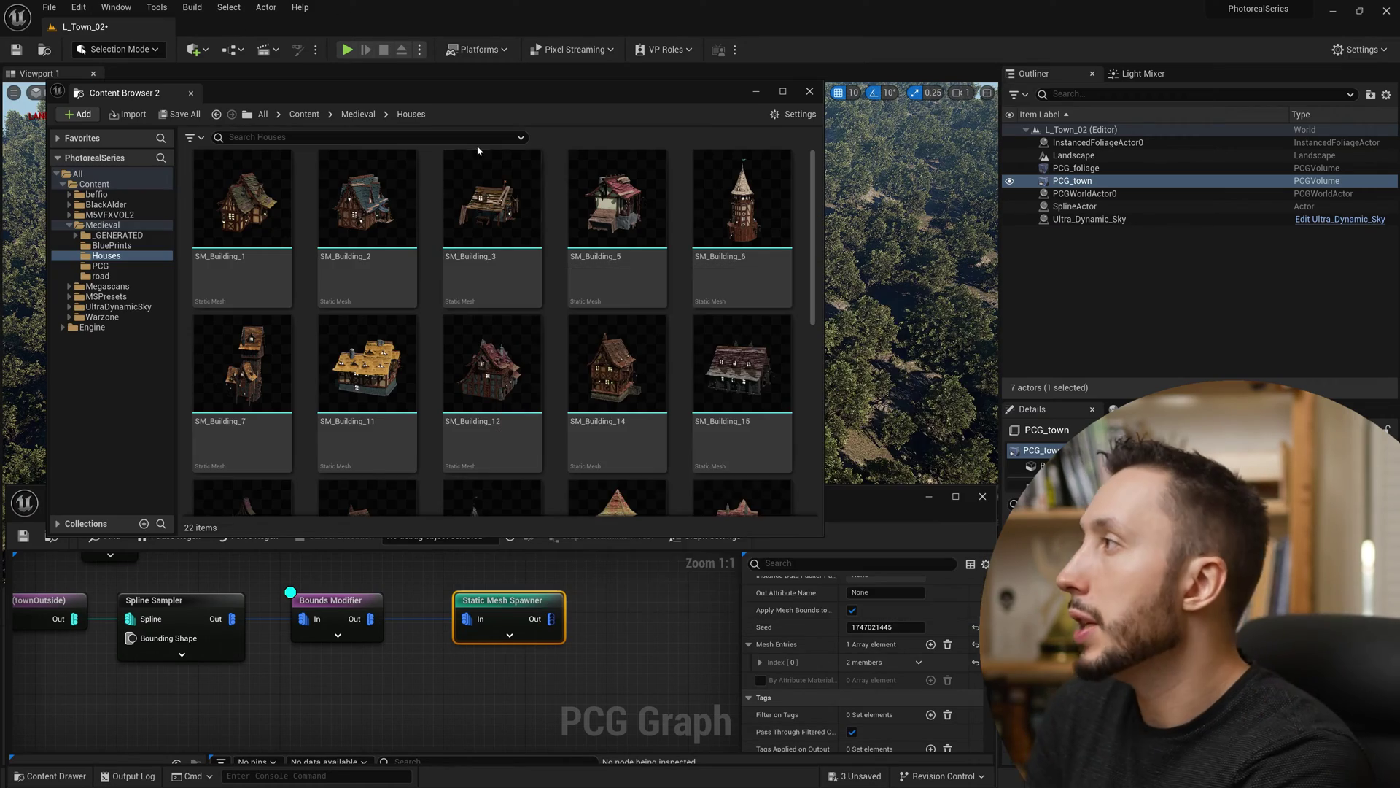
scroll(584, 321, down, 5)
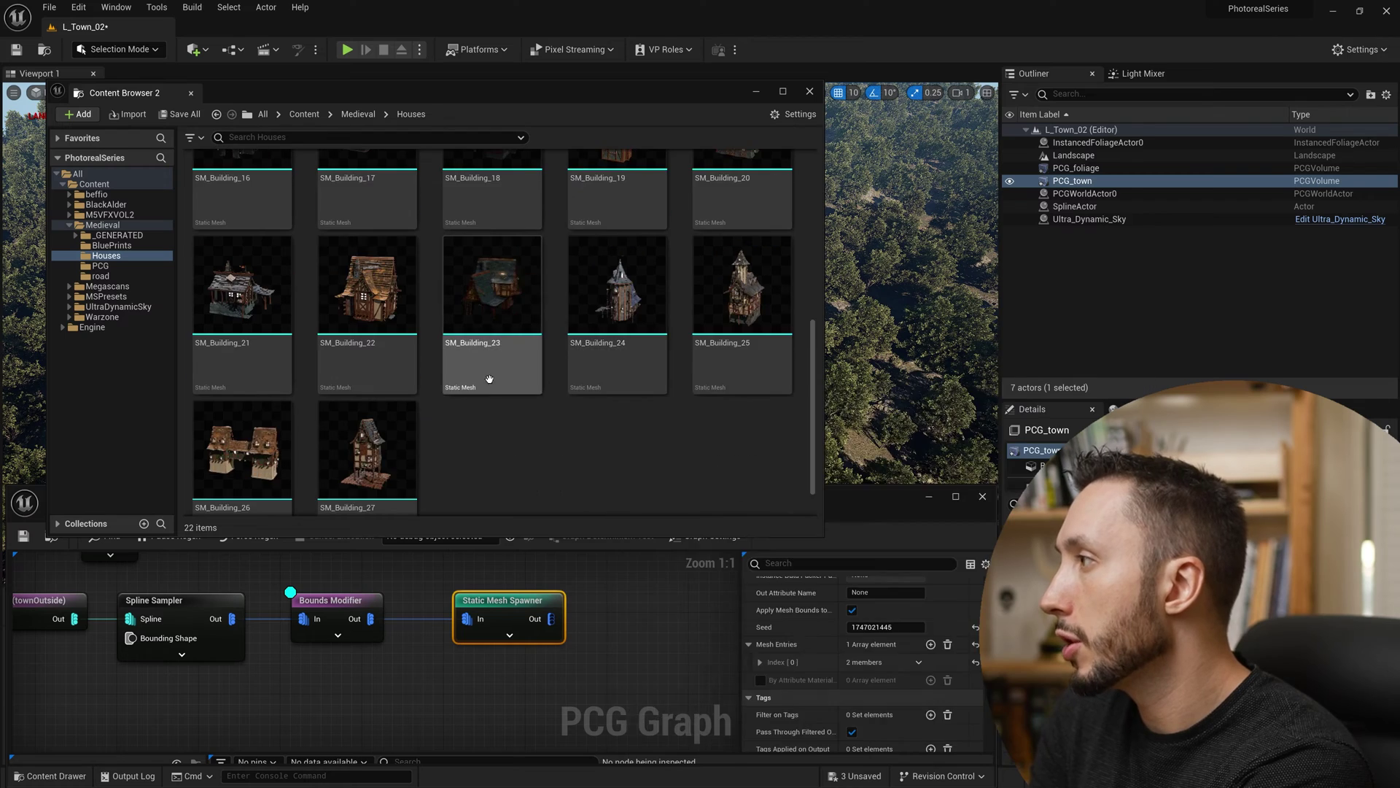
scroll(489, 379, up, 5)
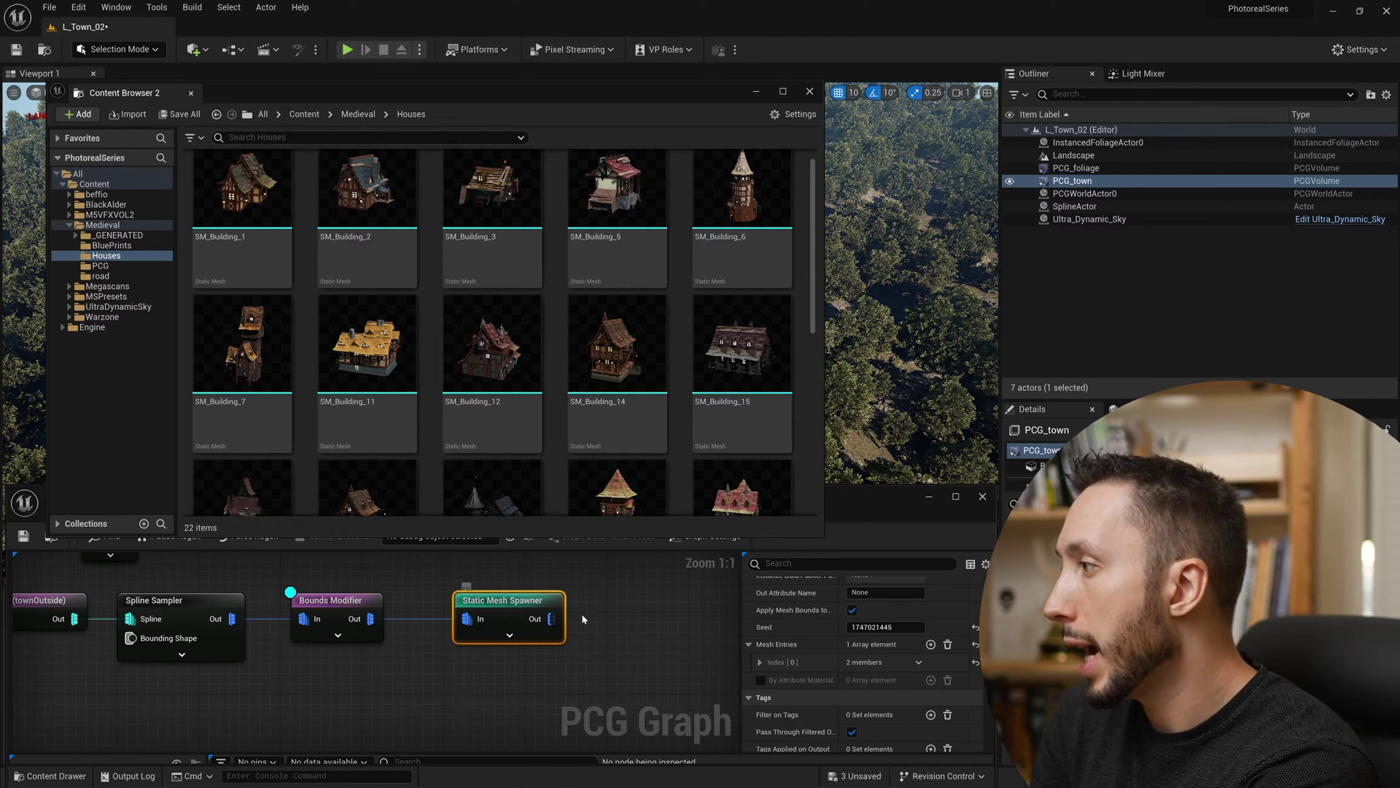
click(759, 662)
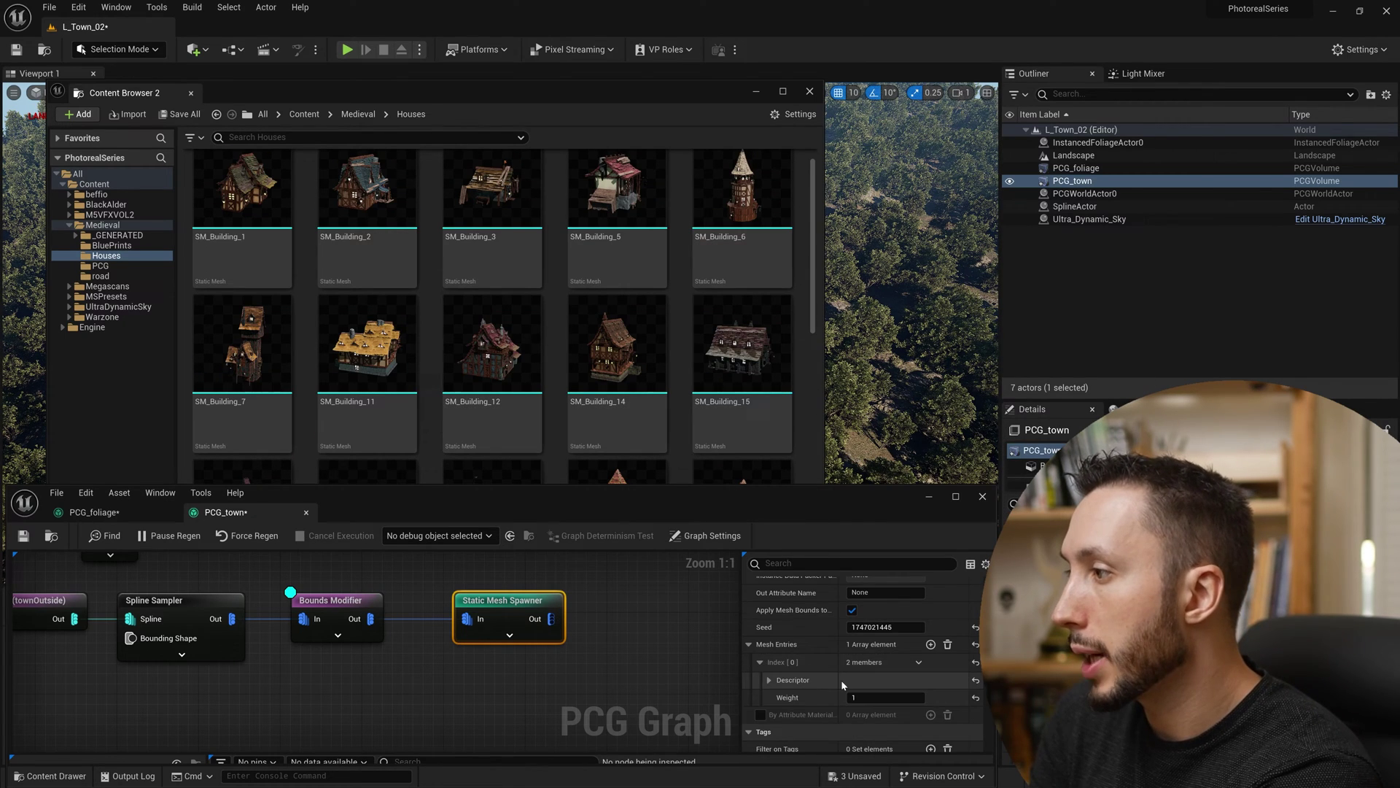
click(768, 679)
scroll(778, 608, down, 1)
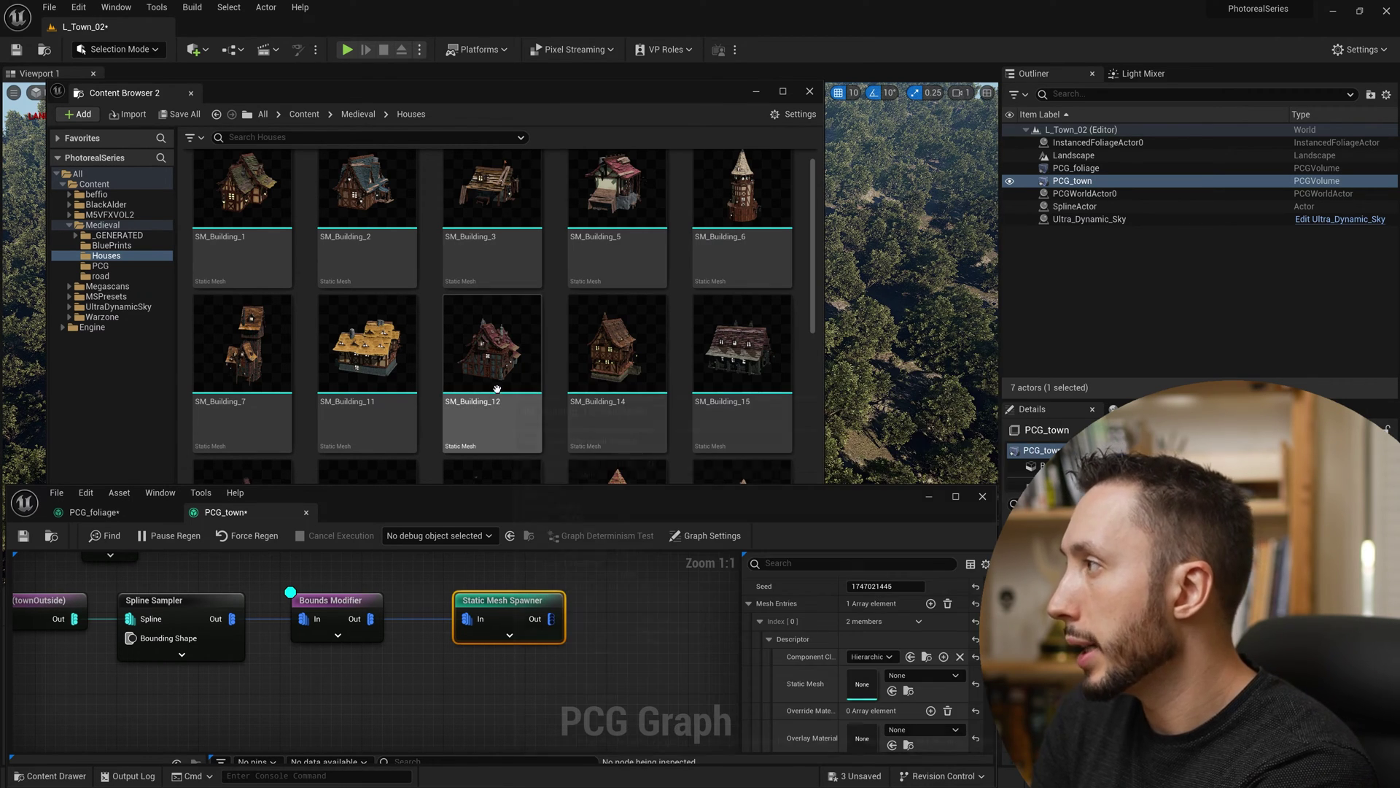
drag(497, 389, 901, 678)
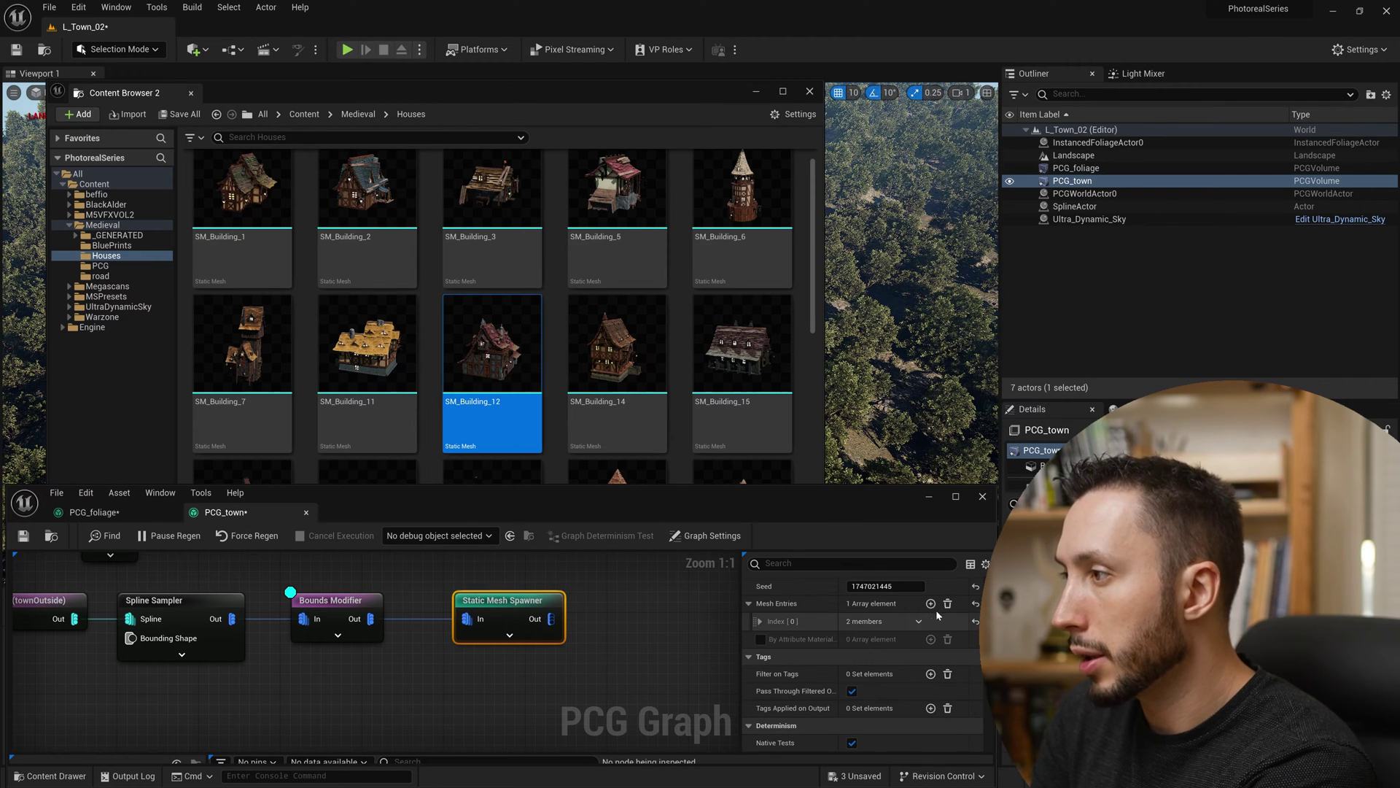
Add a second mesh entry to the Static Mesh Spawner and assign SM_Building_14 as its static mesh
click(931, 603)
scroll(876, 627, down, 1)
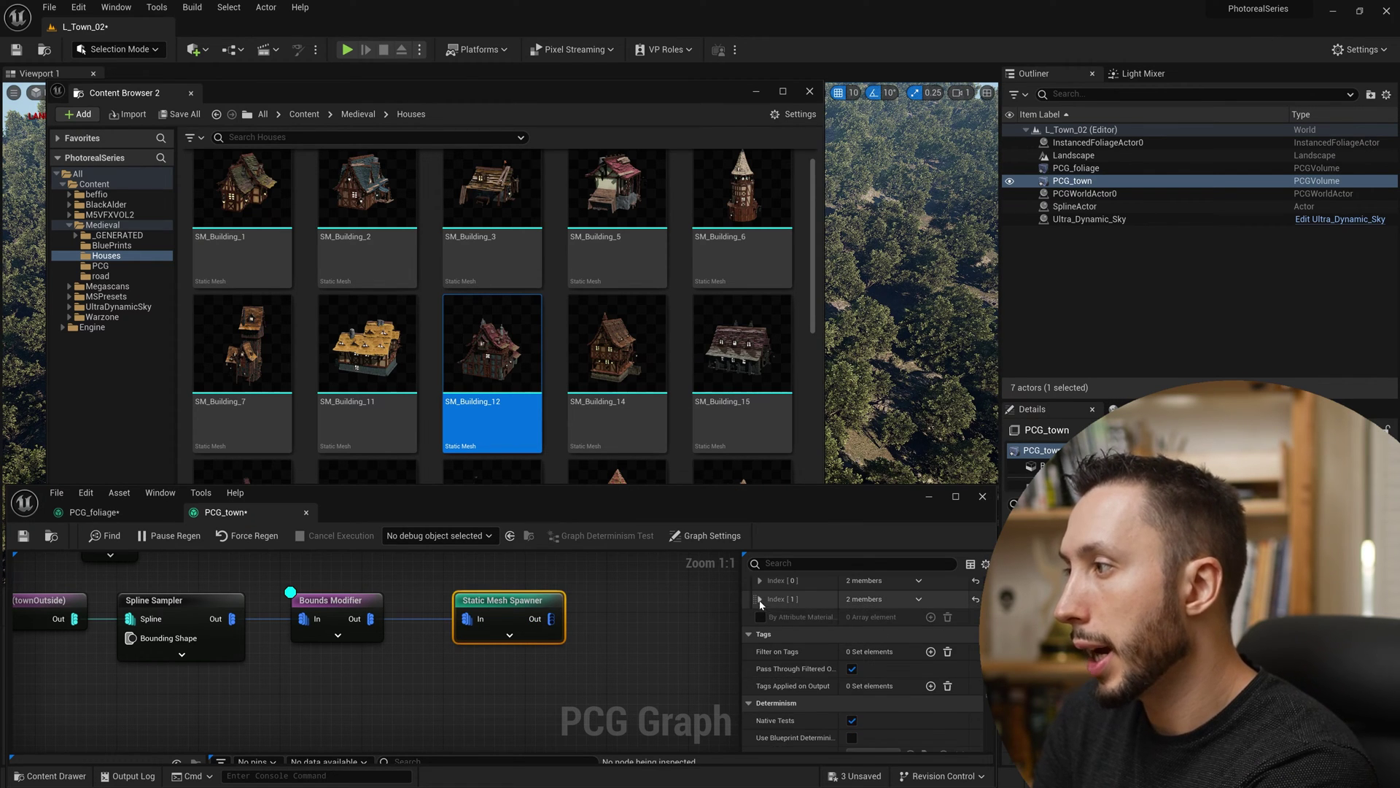
click(760, 600)
click(772, 618)
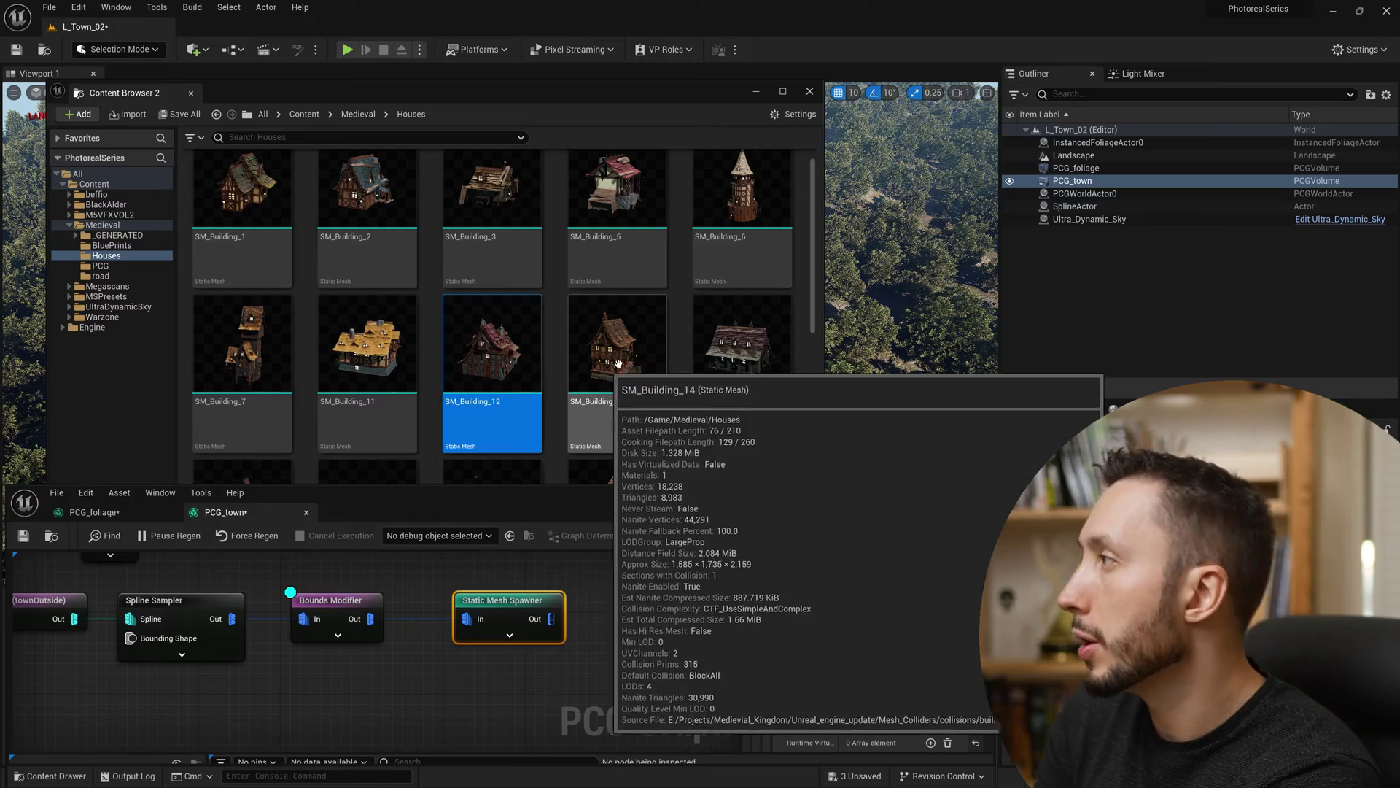
drag(618, 362, 903, 660)
Move the floating house asset browser off the viewport to view the spawned town, and close it
drag(646, 101, 518, 579)
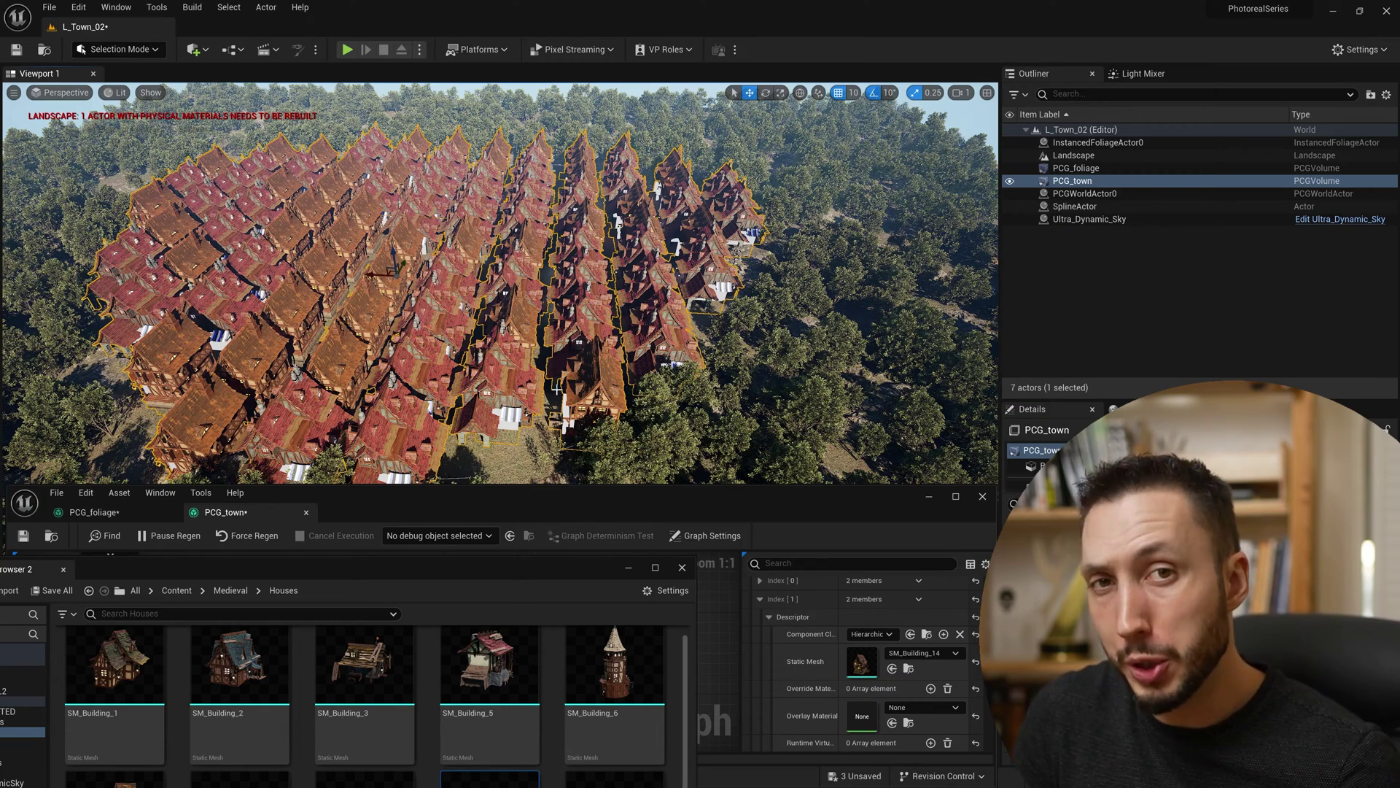
drag(544, 580, 664, 263)
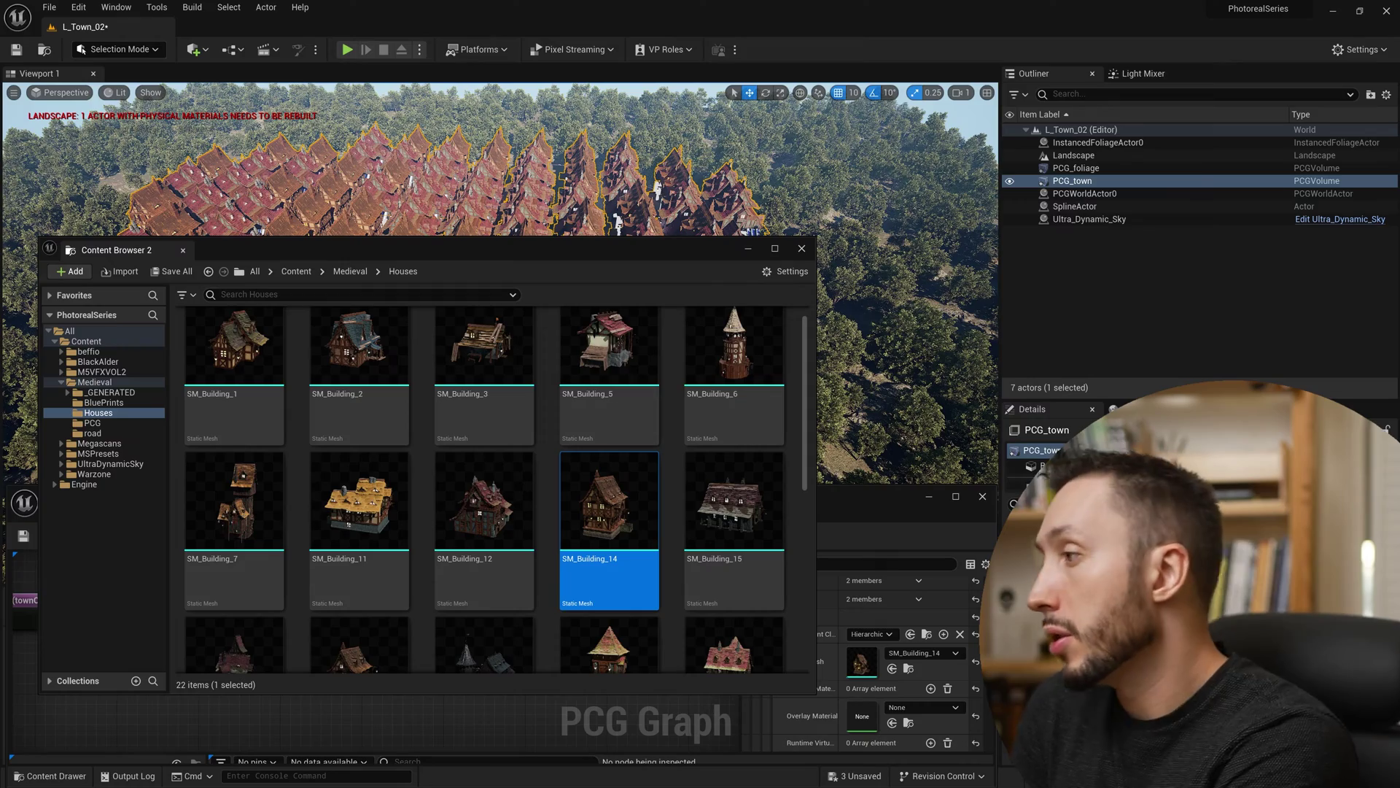
click(801, 252)
right_drag(802, 251, 553, 355)
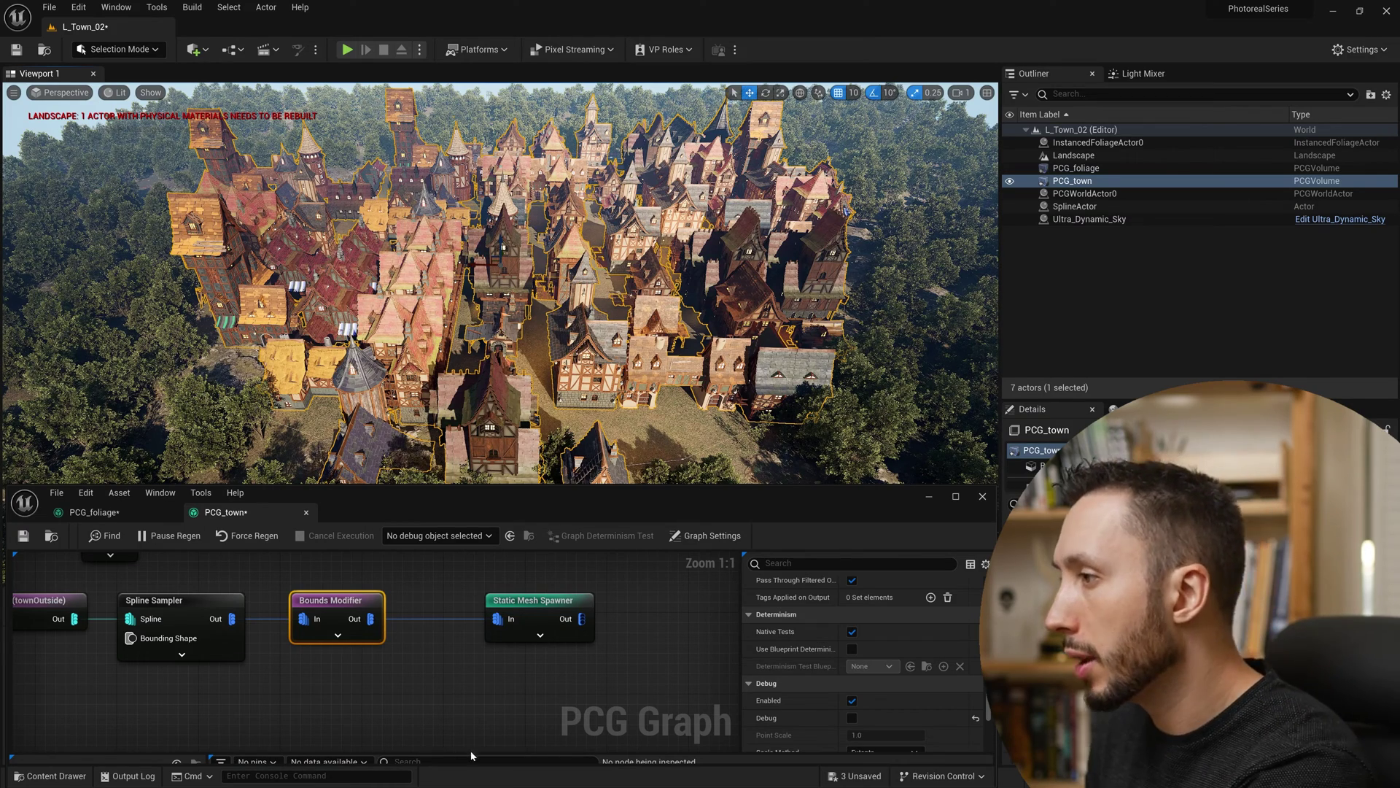
Vary the house distribution by changing the Static Mesh Spawner's Seed to -505894044
right_drag(558, 624, 586, 626)
click(610, 598)
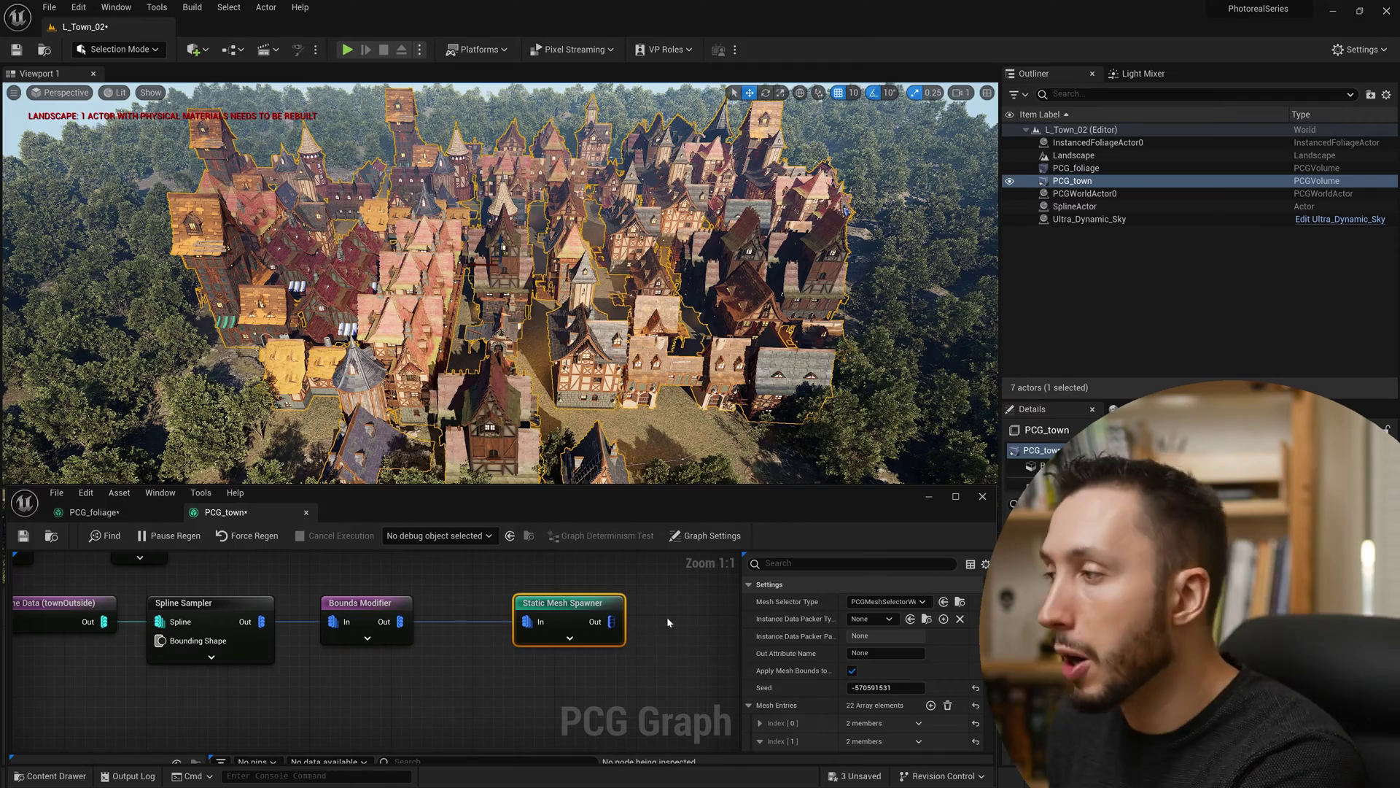
drag(868, 687, 872, 687)
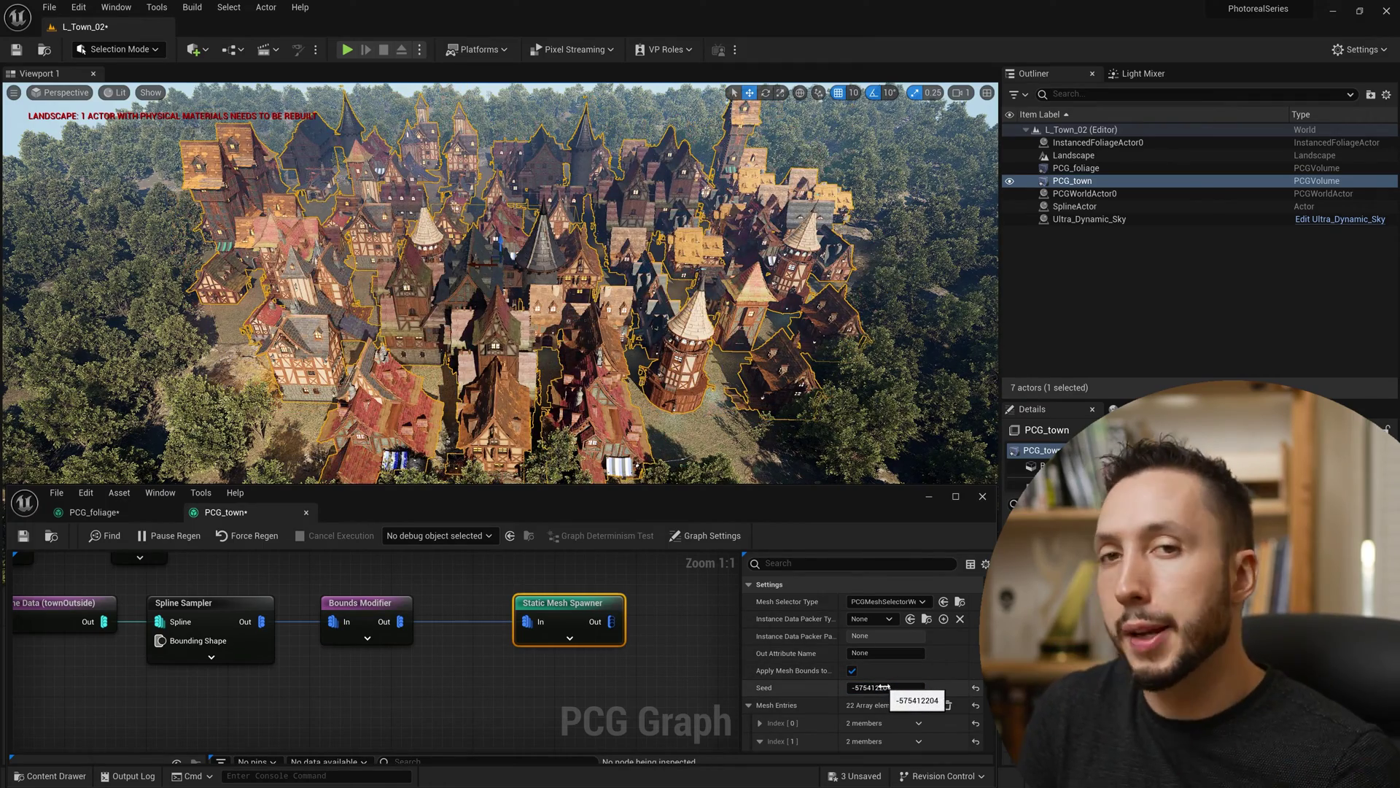
drag(883, 687, 904, 687)
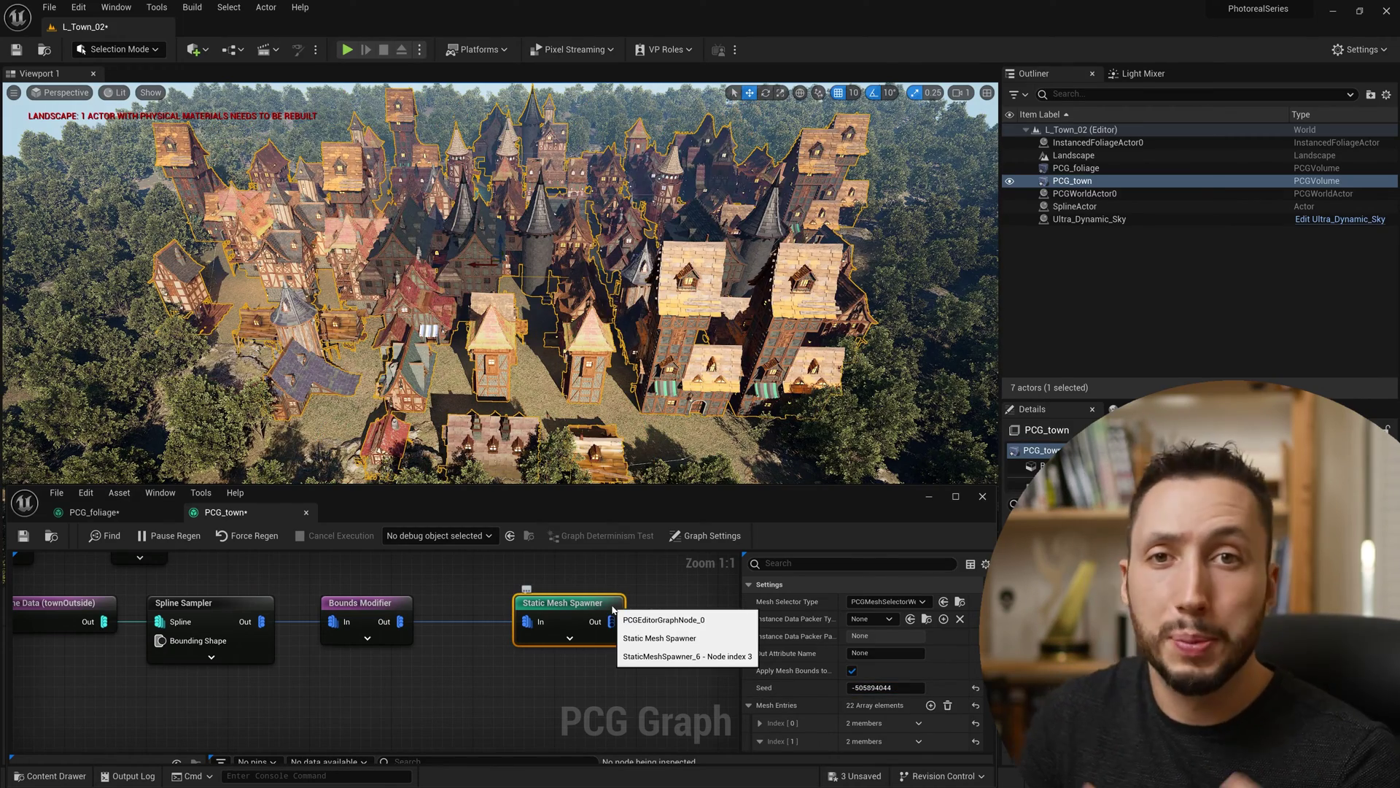
Insert an Attribute Noise node between the Bounds Modifier and the Static Mesh Spawner
right_click(453, 667)
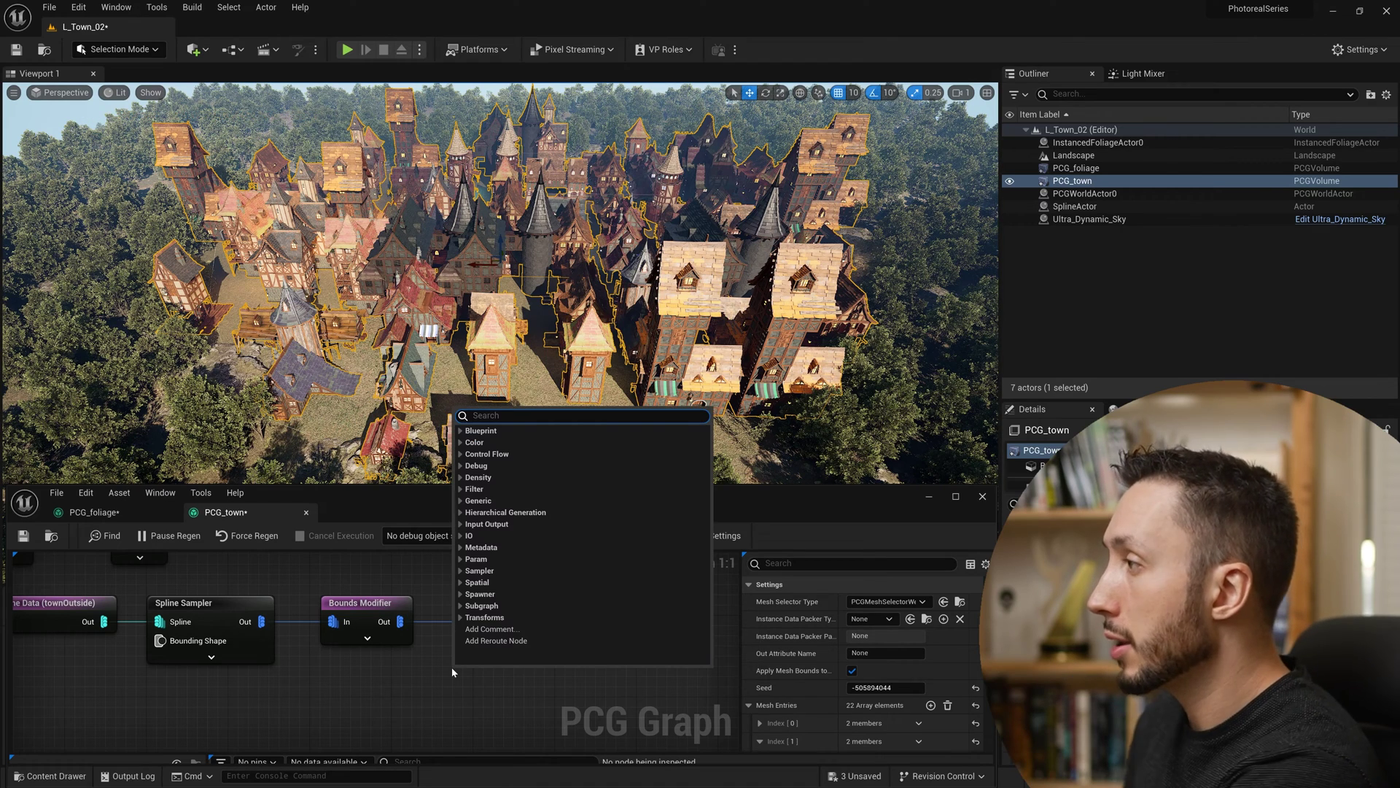
text(noise)
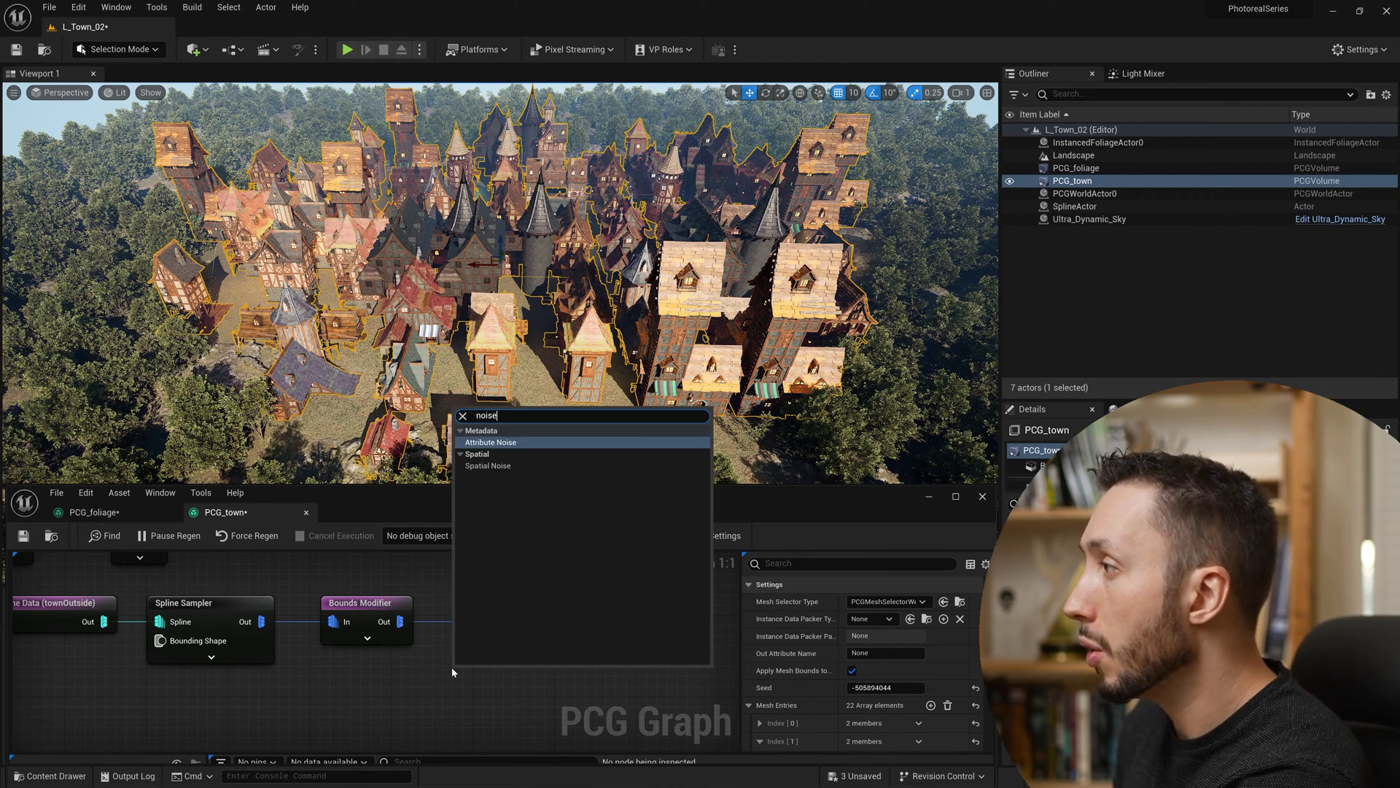
click(489, 442)
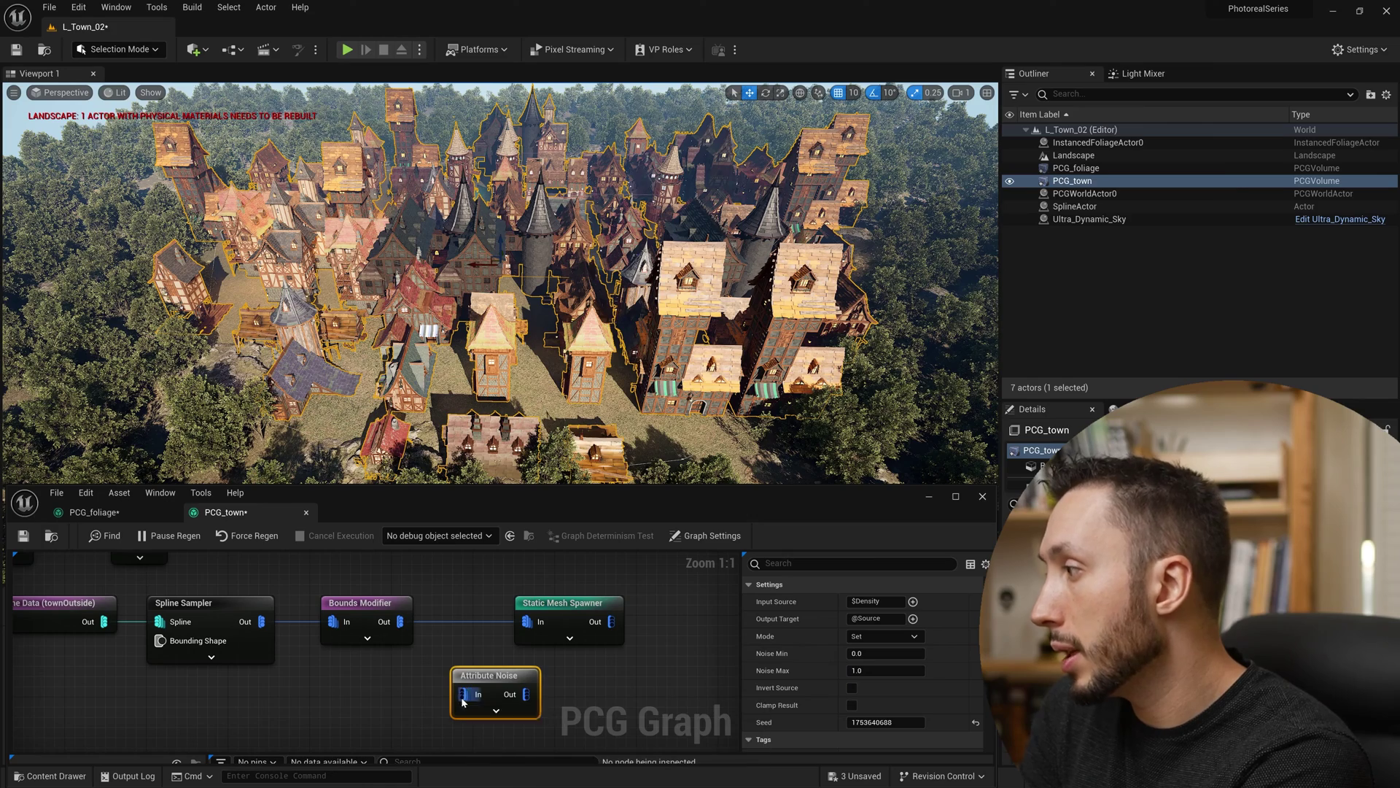
drag(464, 693, 402, 626)
drag(526, 694, 527, 624)
drag(488, 676, 467, 634)
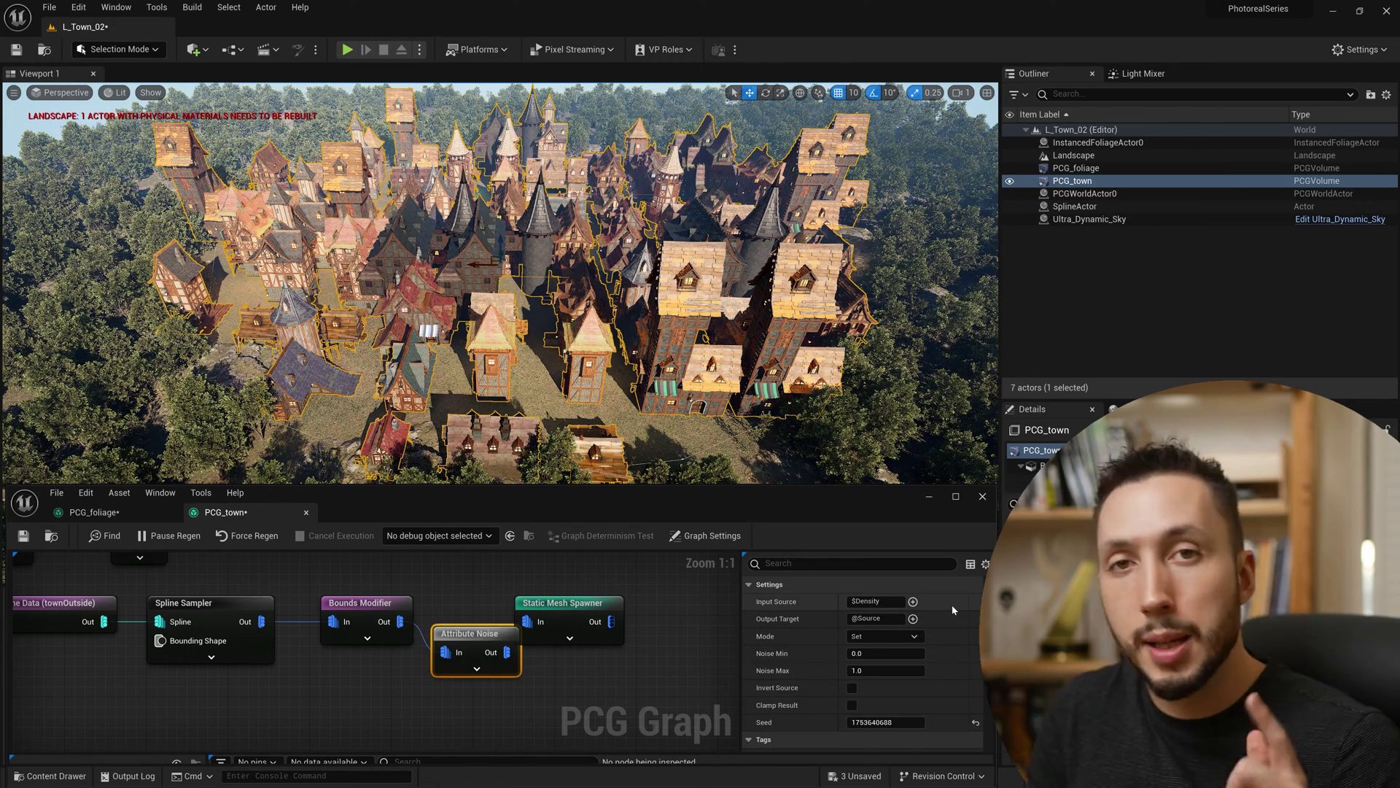
click(913, 602)
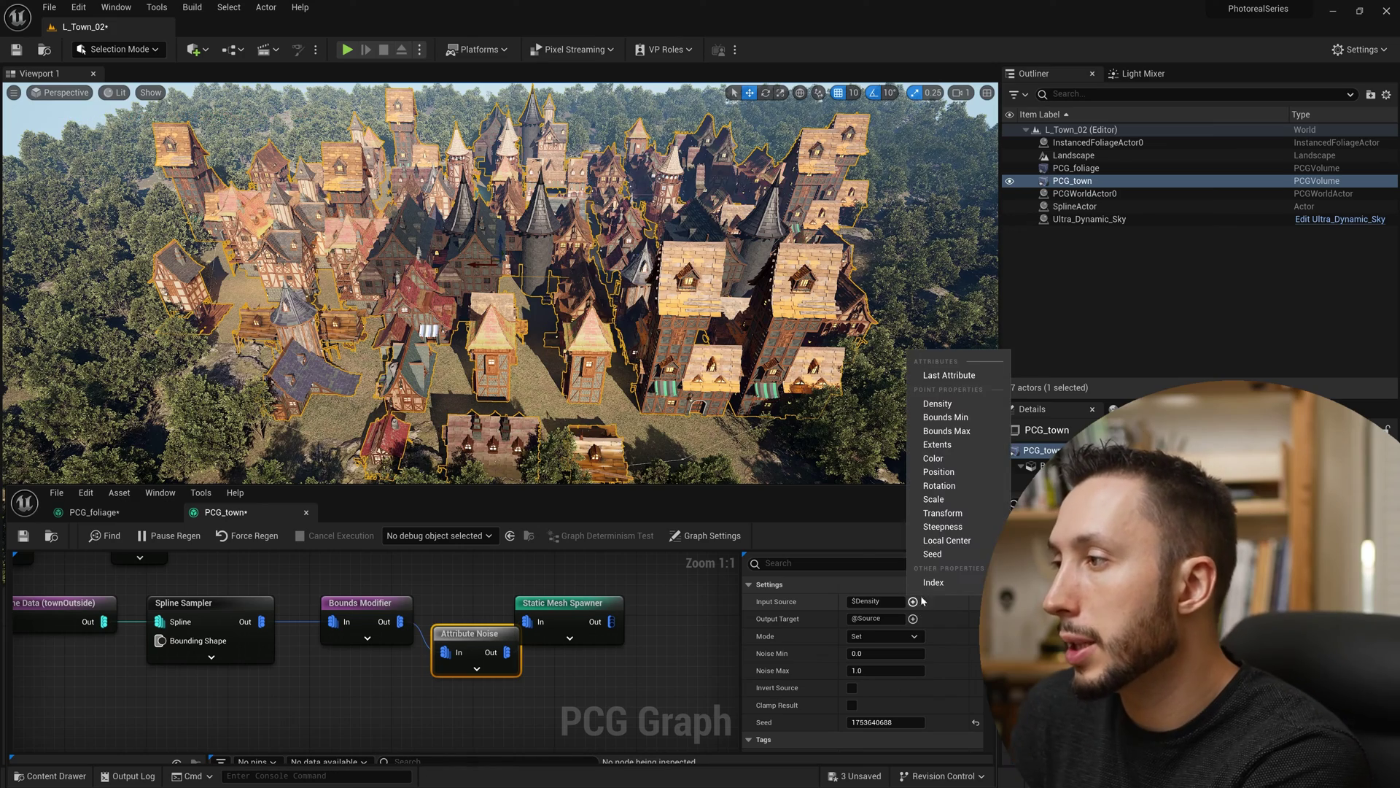
click(946, 554)
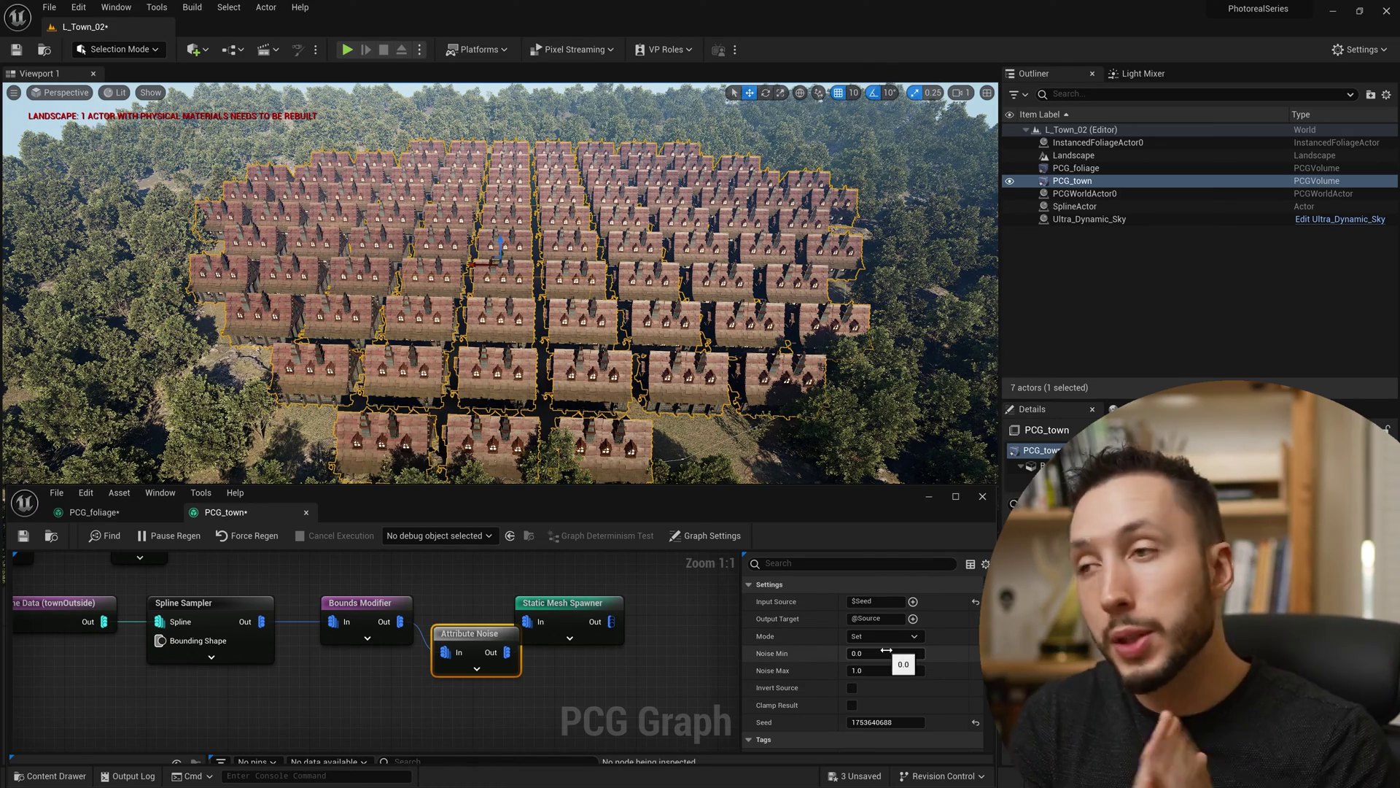
drag(886, 671, 830, 675)
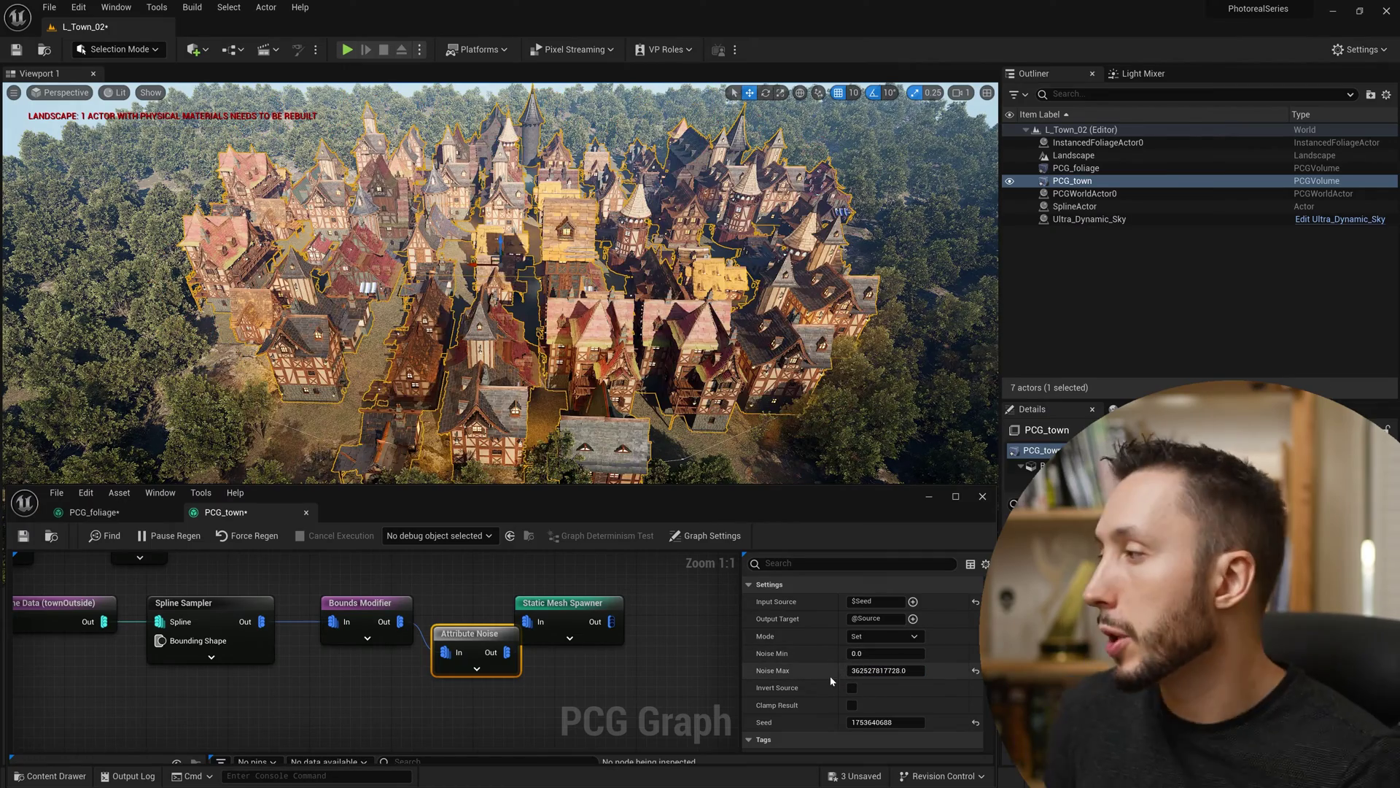
Spread the end nodes apart and insert a Transform Points node between the Attribute Noise and the Static Mesh Spawner
drag(606, 607, 687, 607)
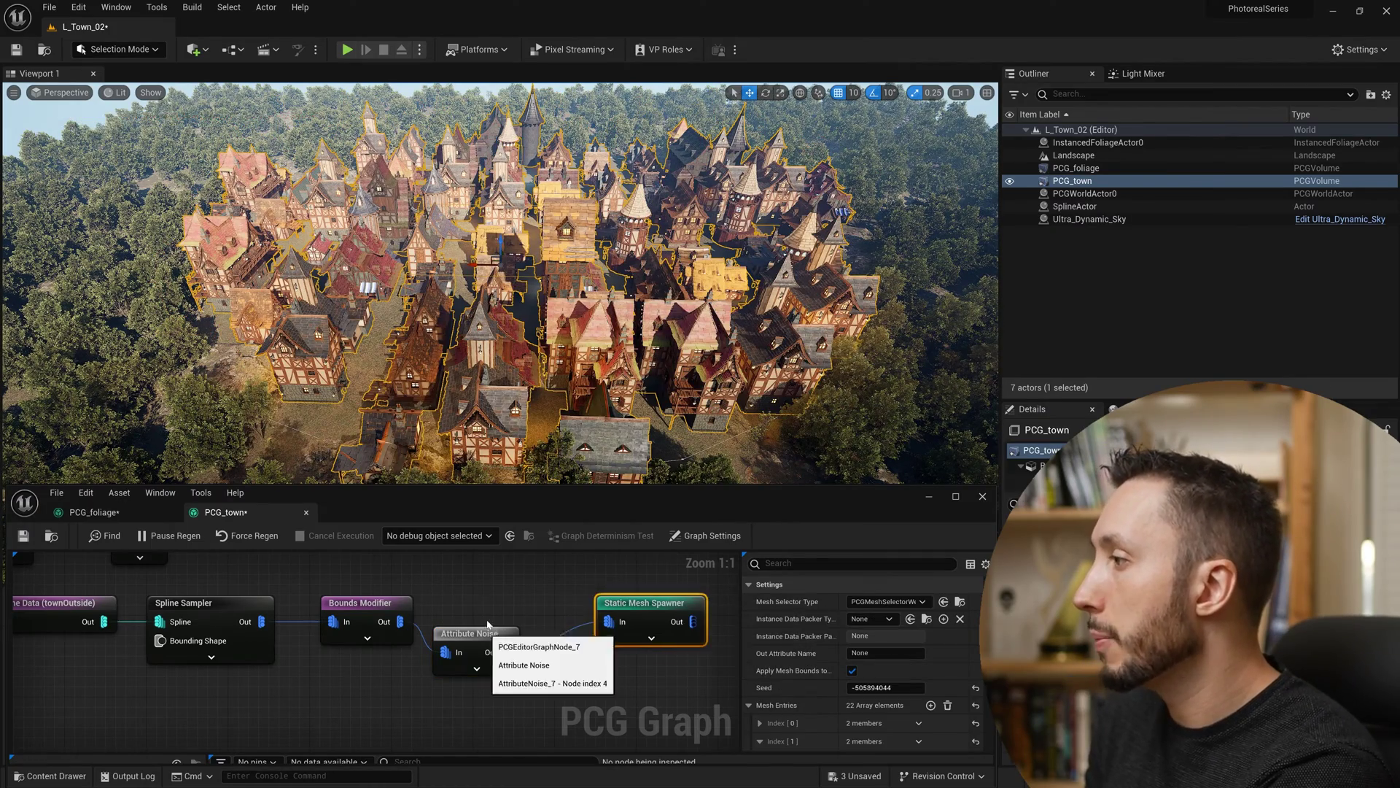
drag(490, 632, 490, 611)
drag(626, 605, 656, 605)
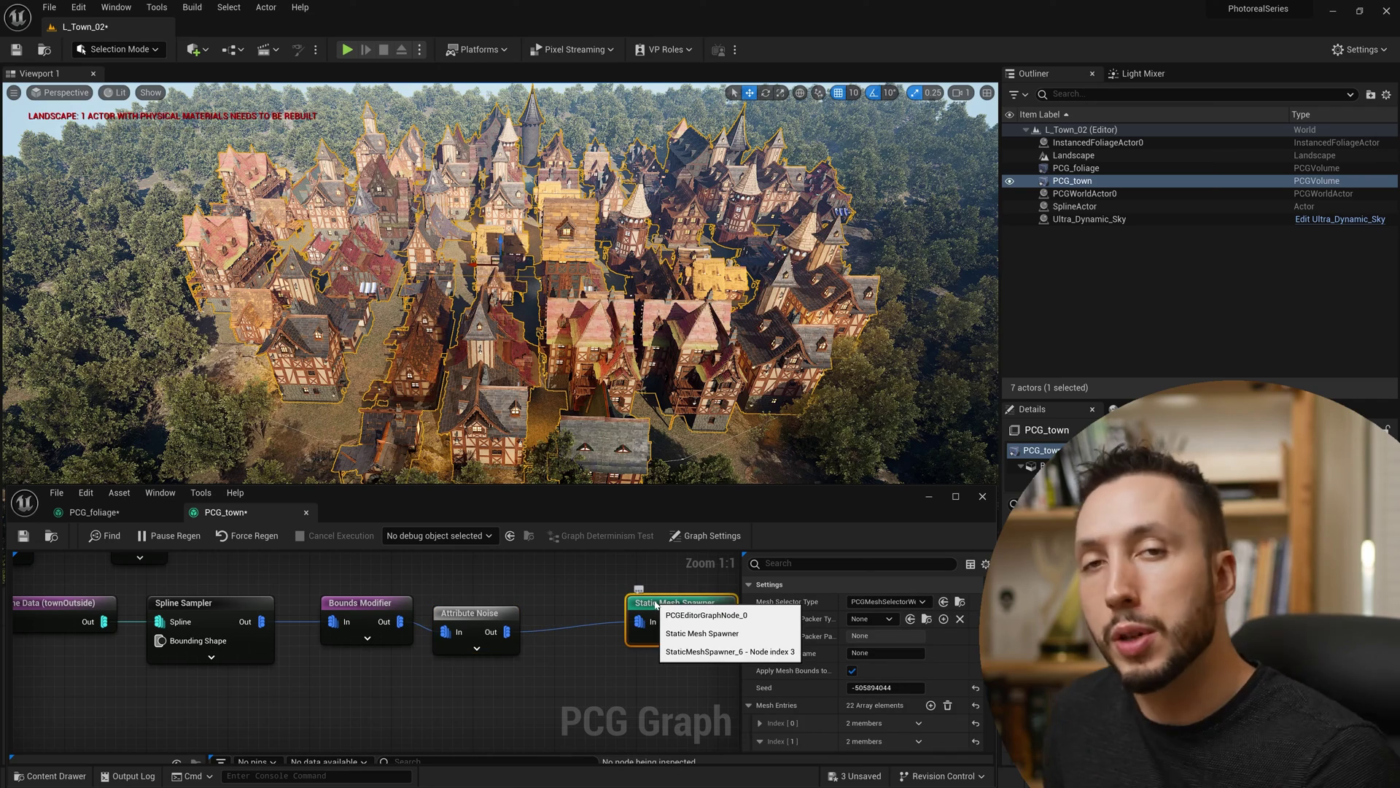
right_drag(487, 702, 489, 674)
drag(505, 603, 547, 635)
key(Return)
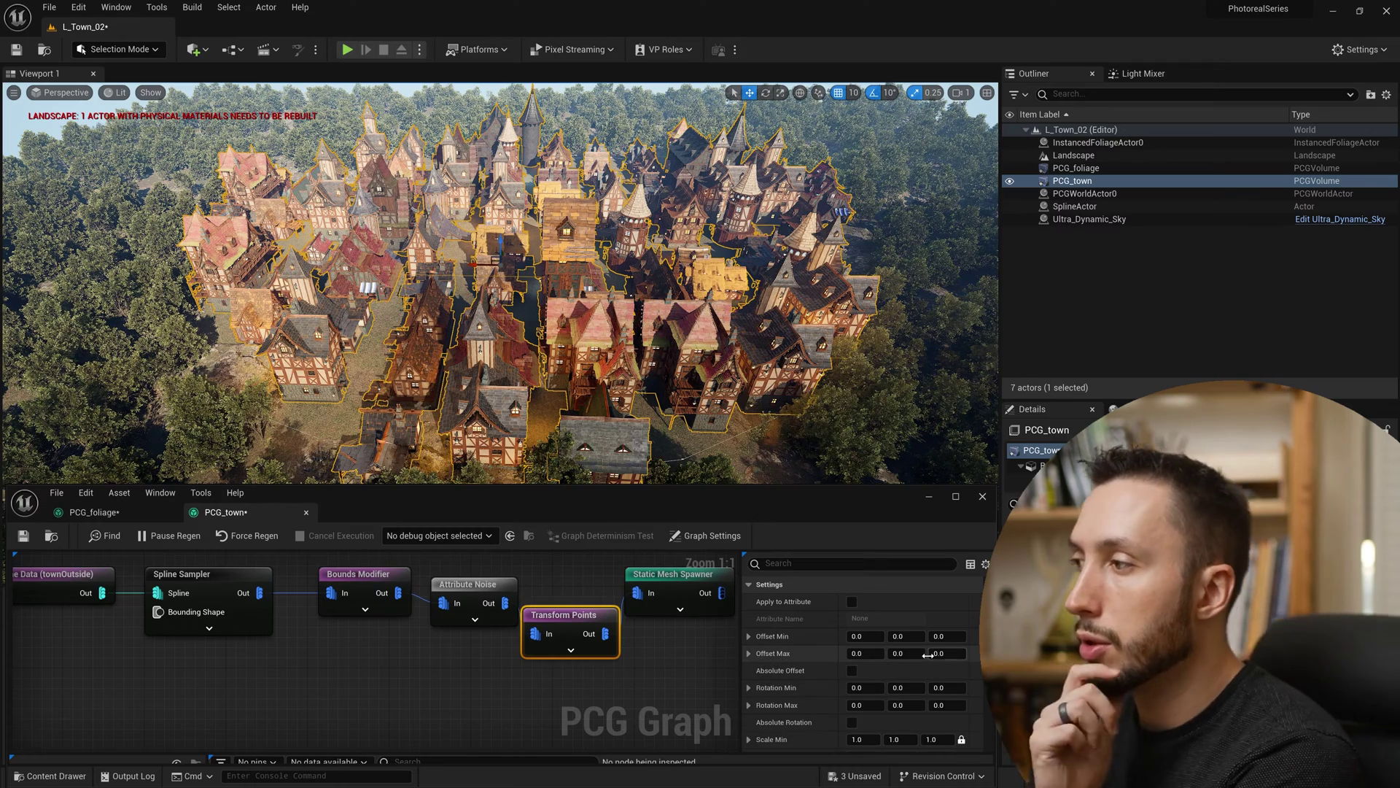
Set the Transform Points' Rotation Min and Rotation Max to 90 on the Z axis
click(949, 704)
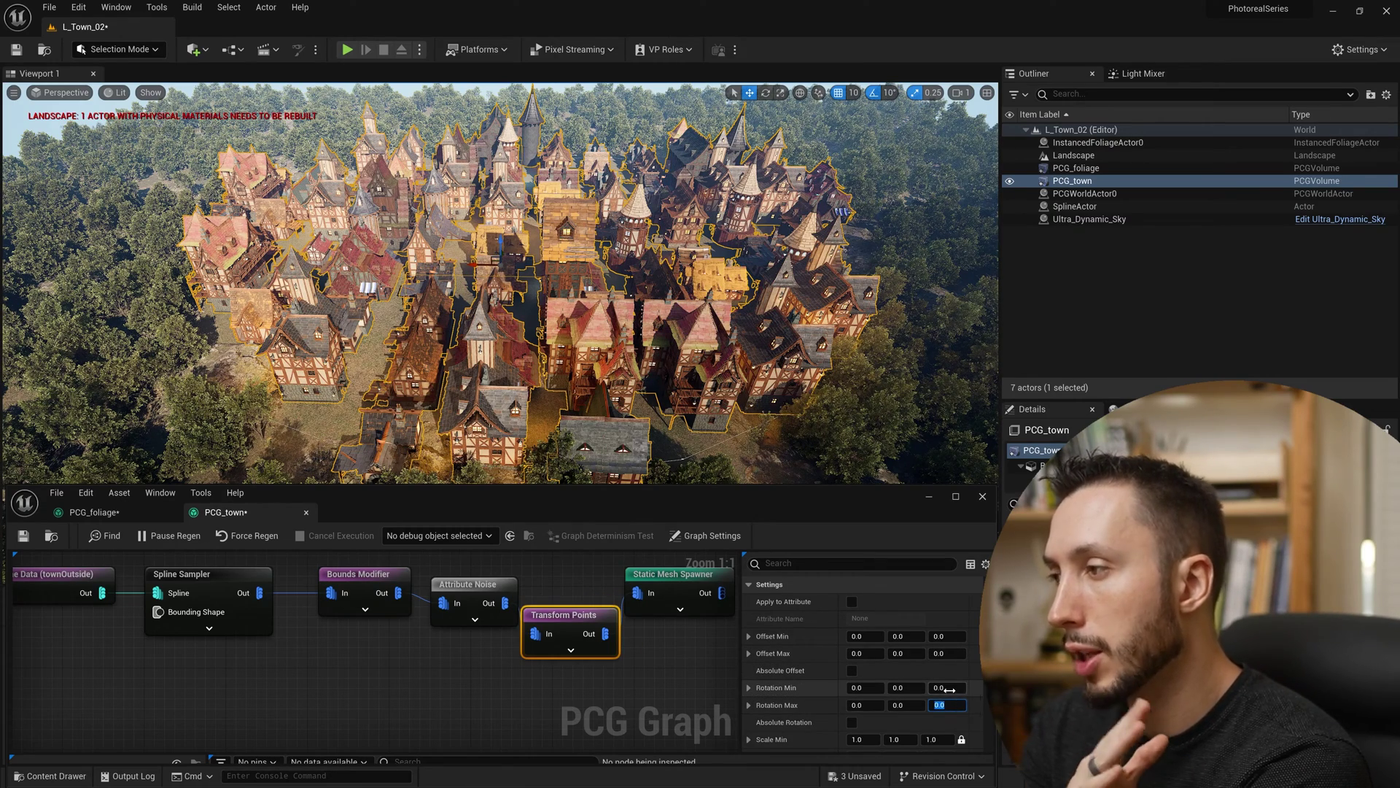
text(90)
click(944, 688)
text(90)
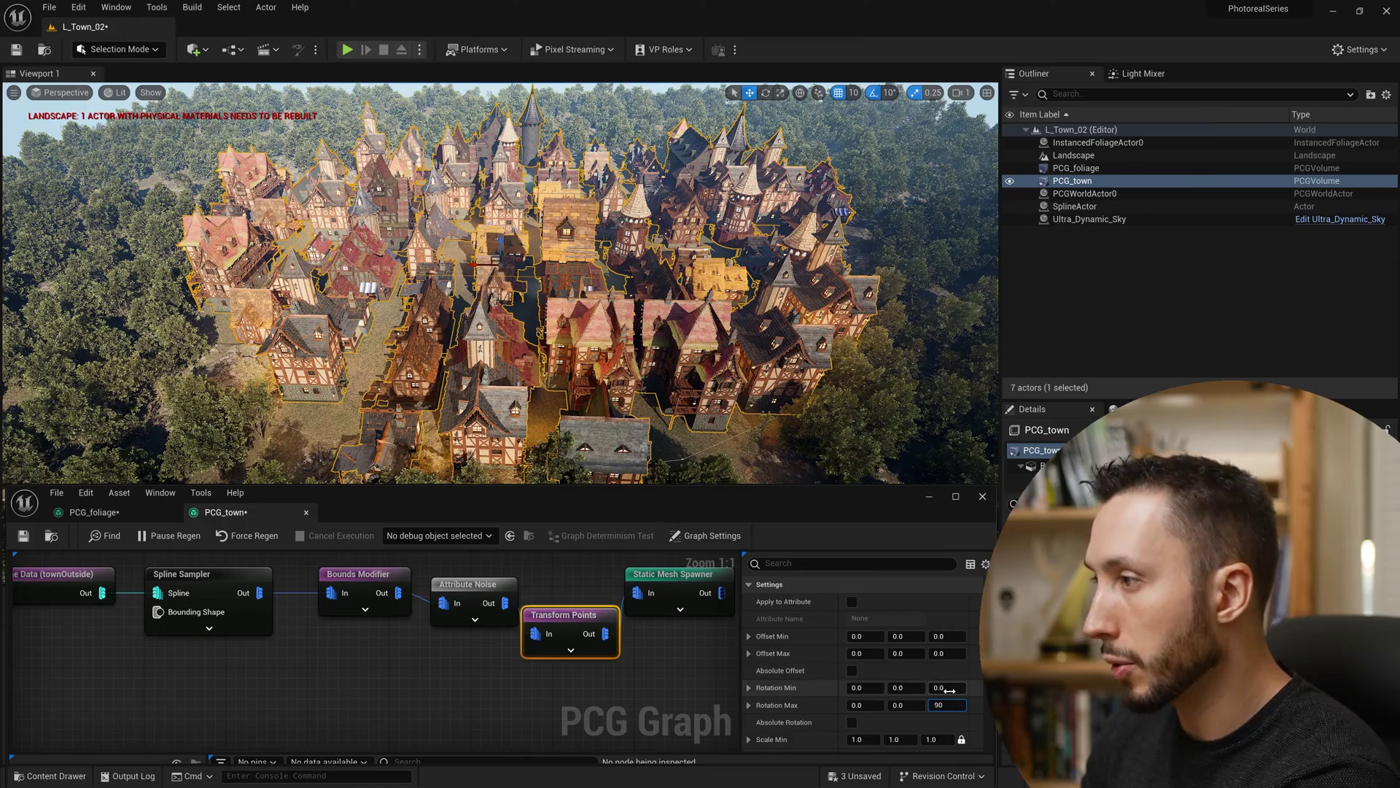
key(Return)
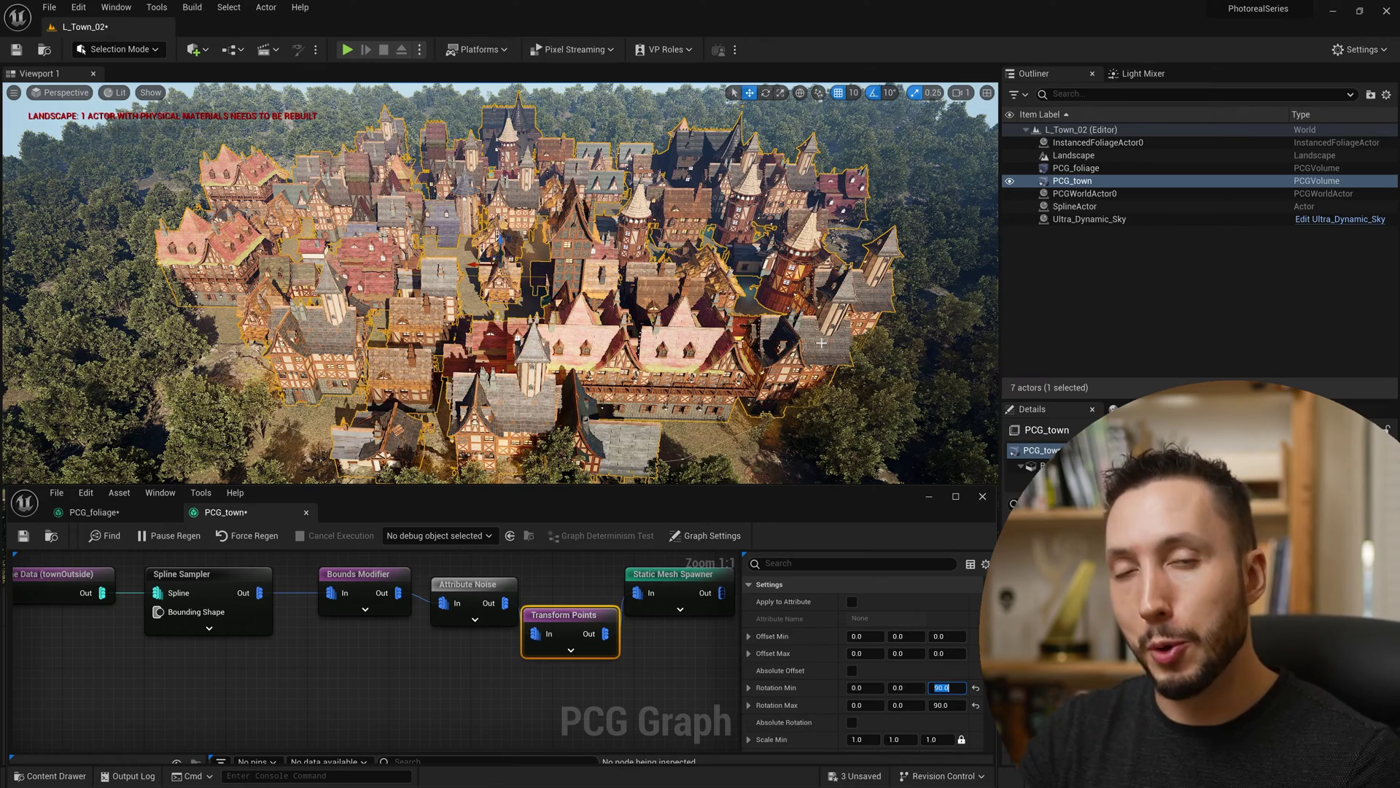
Reset the Transform Points' Z values for Rotation Min and Rotation Max to 0
text(0)
key(Return)
click(947, 704)
text(0)
key(Return)
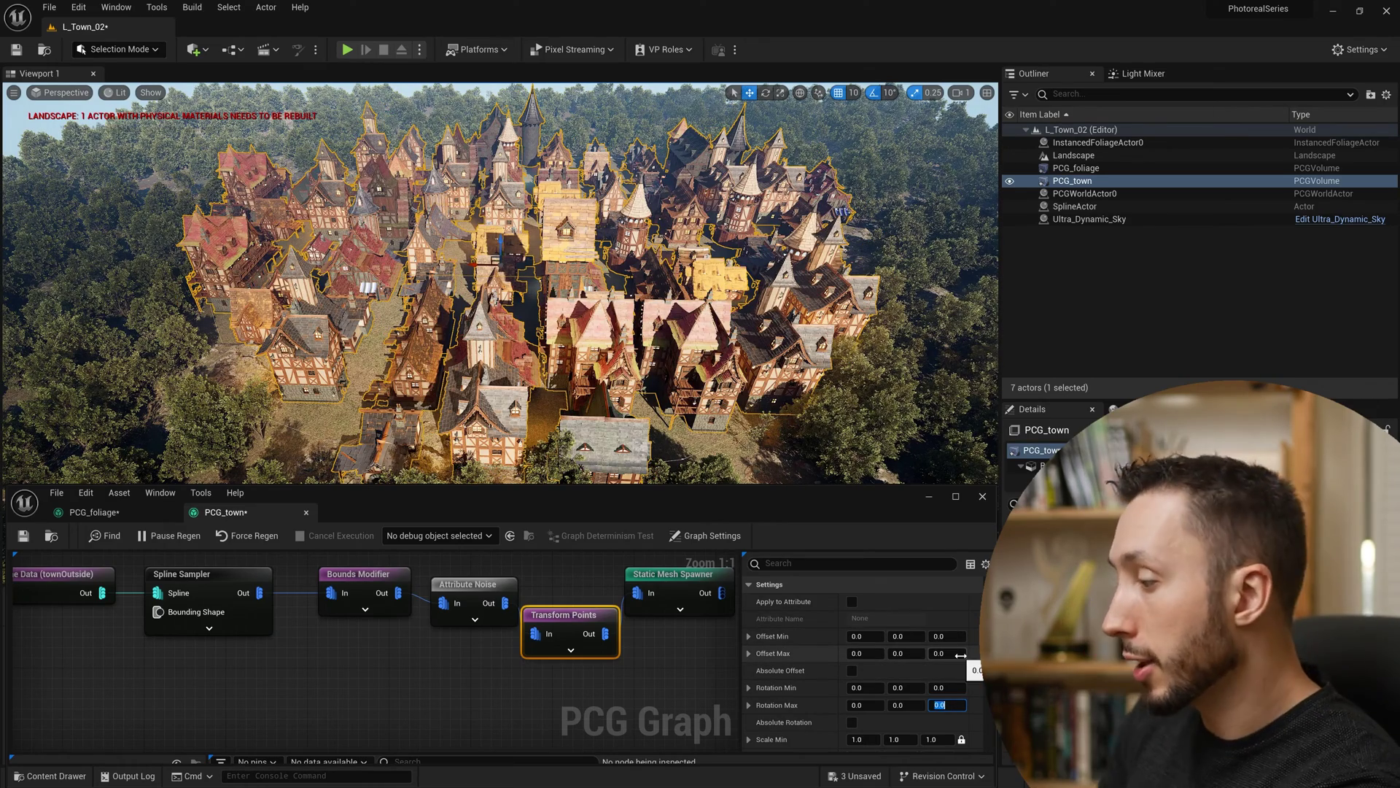
Set the Transform Points' Z rotation range to a Rotation Max of 5 and a Rotation Min of -5
text(5)
key(Return)
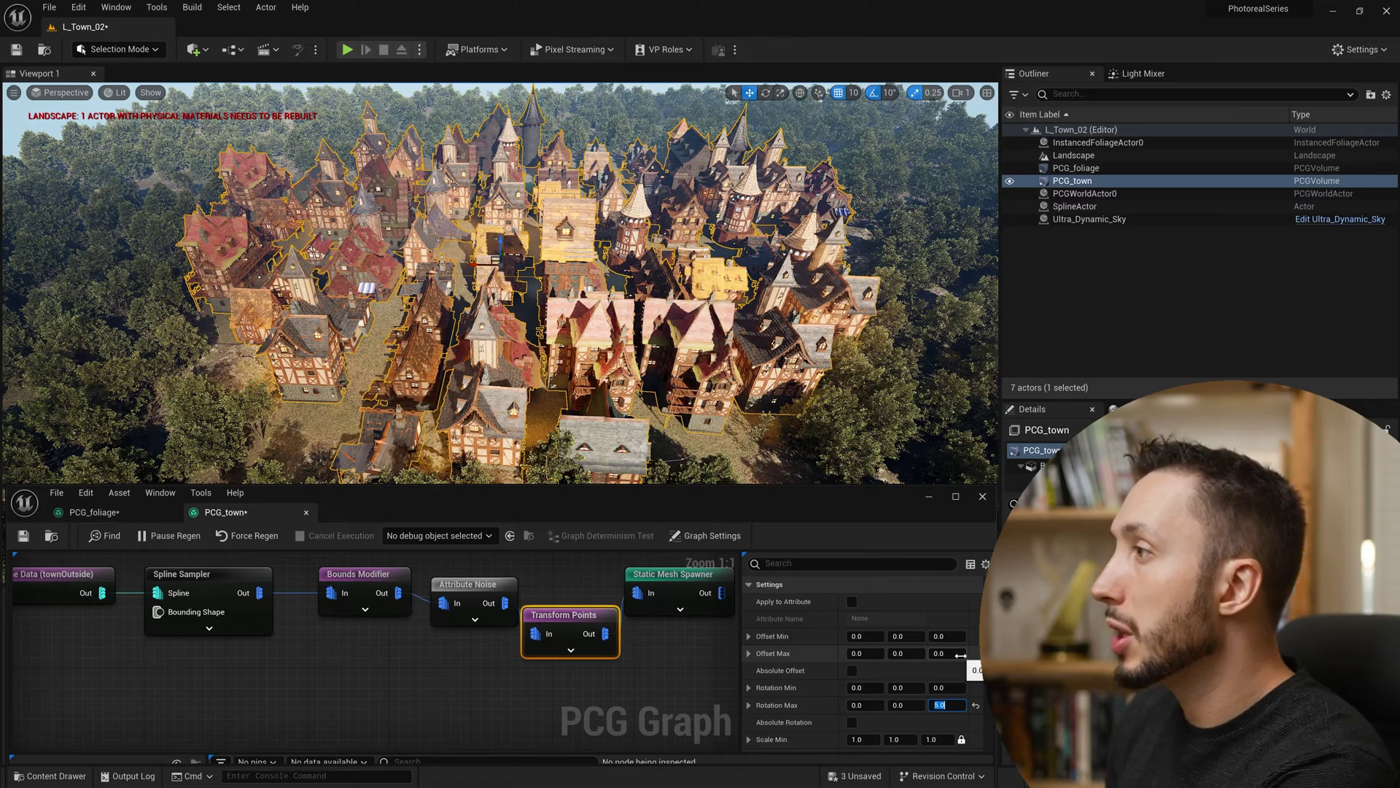
click(962, 690)
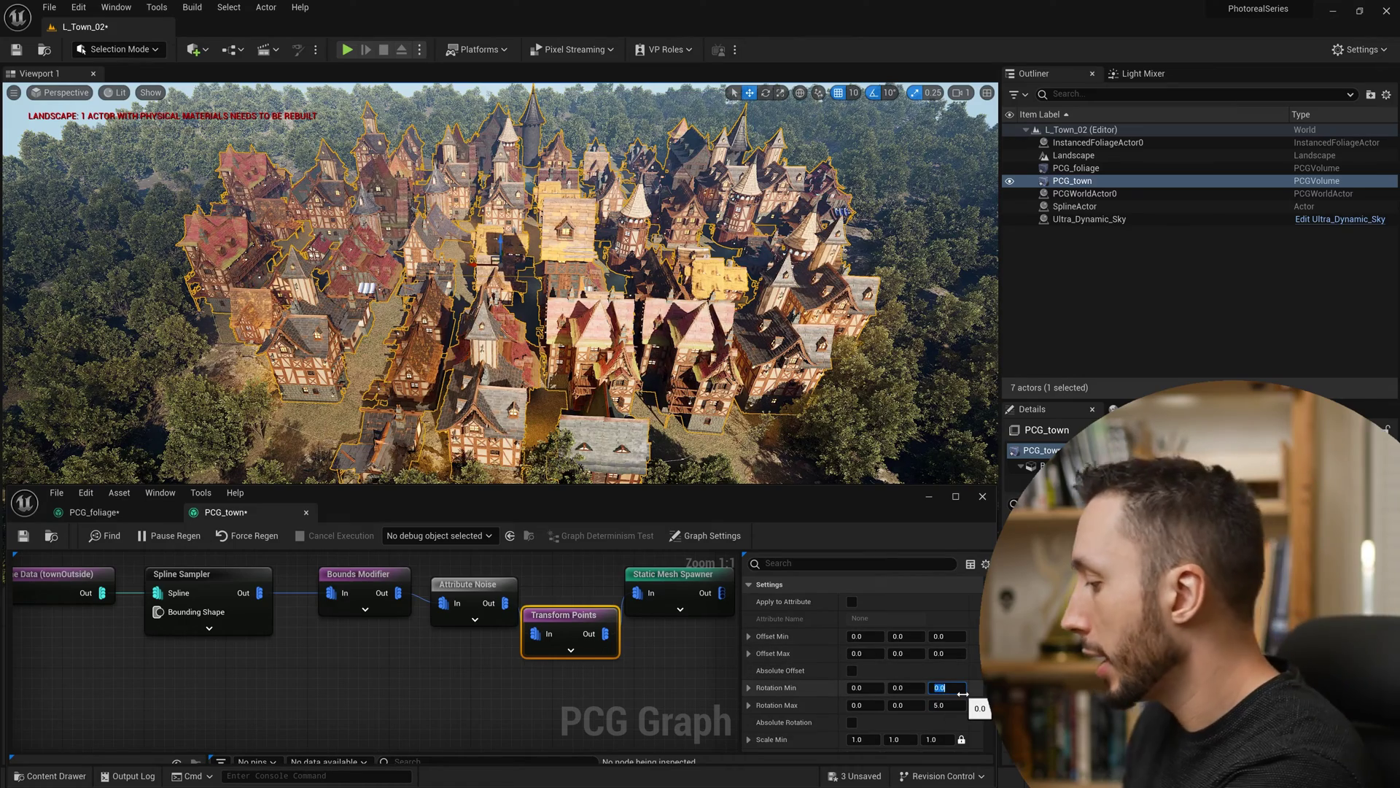
text(-5)
key(Return)
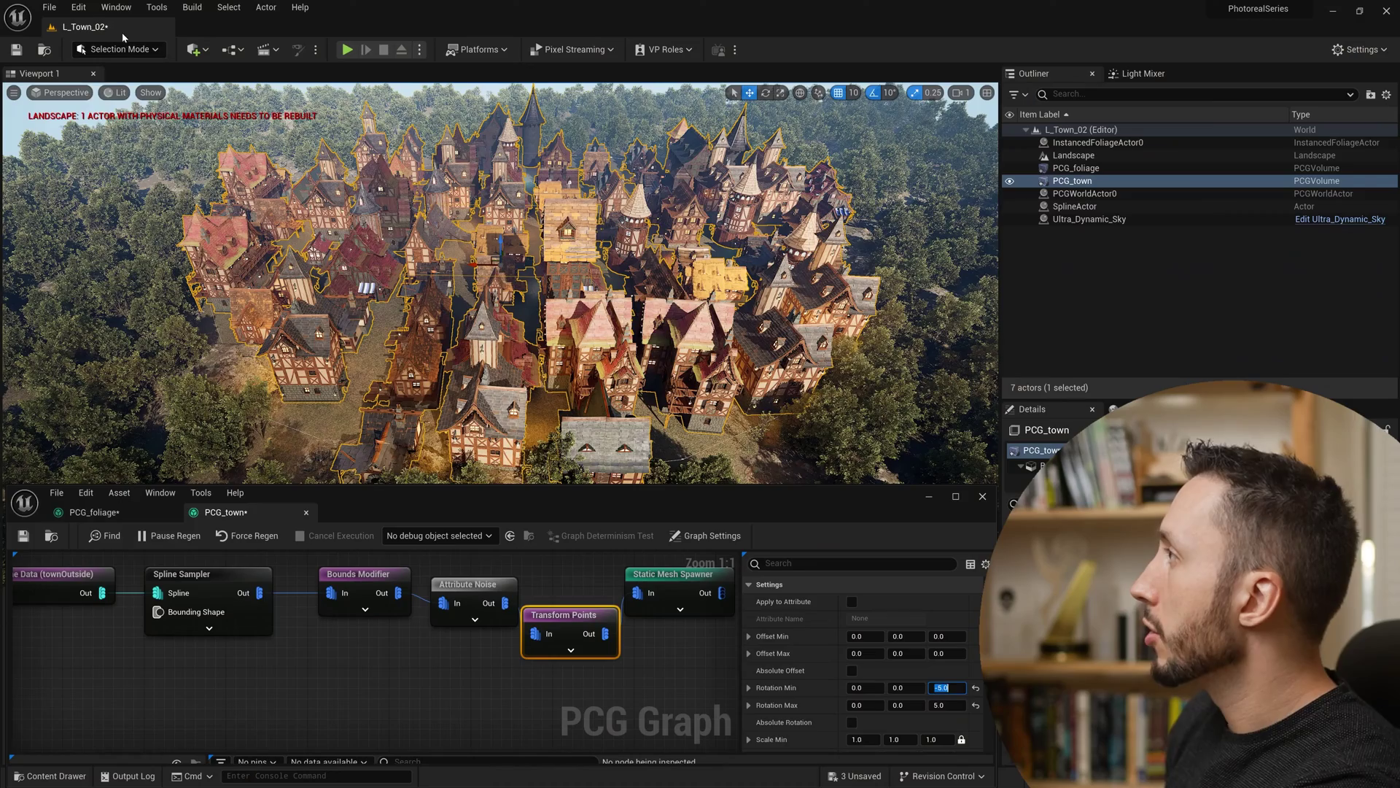
Draw a new spline running across the middle of the town as a road path, accept it and return to selection mode
click(117, 49)
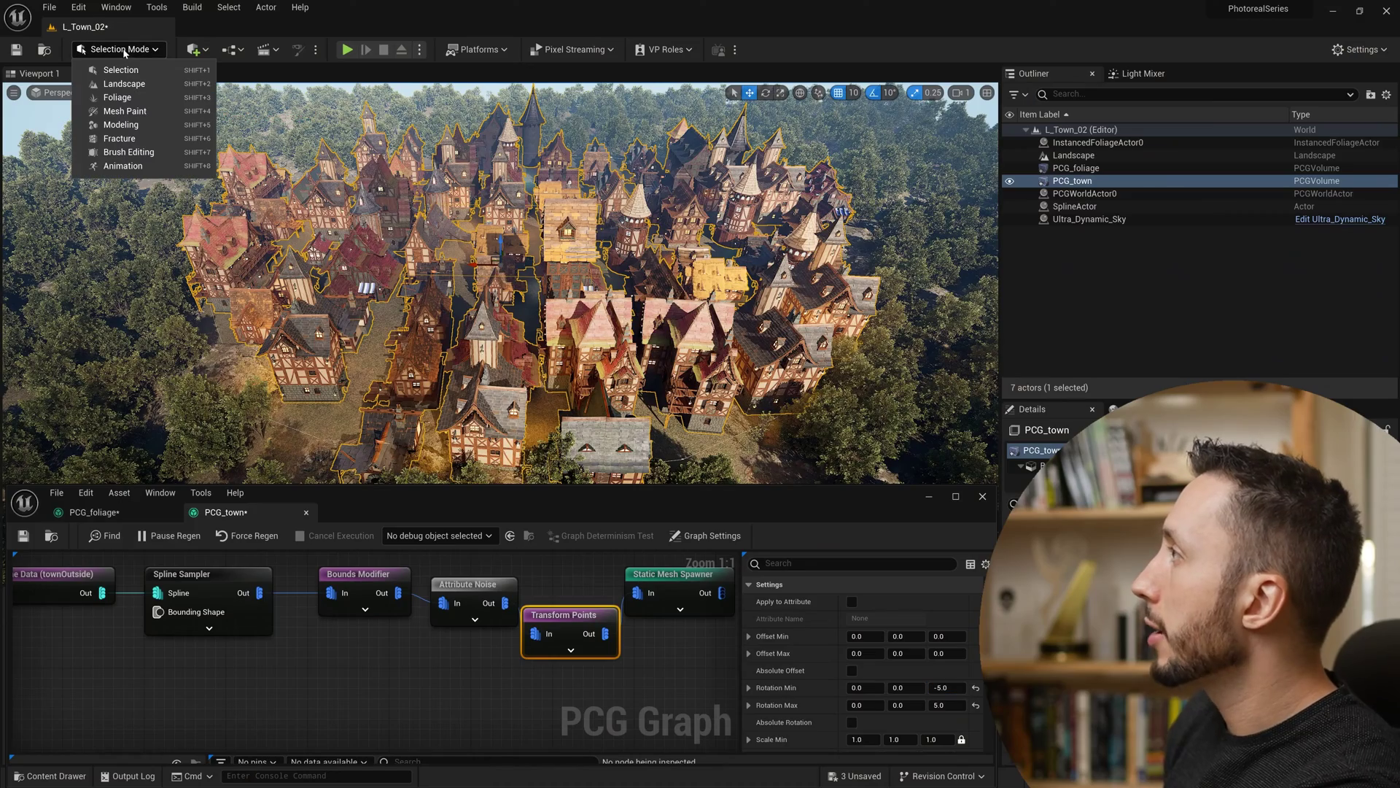
click(134, 125)
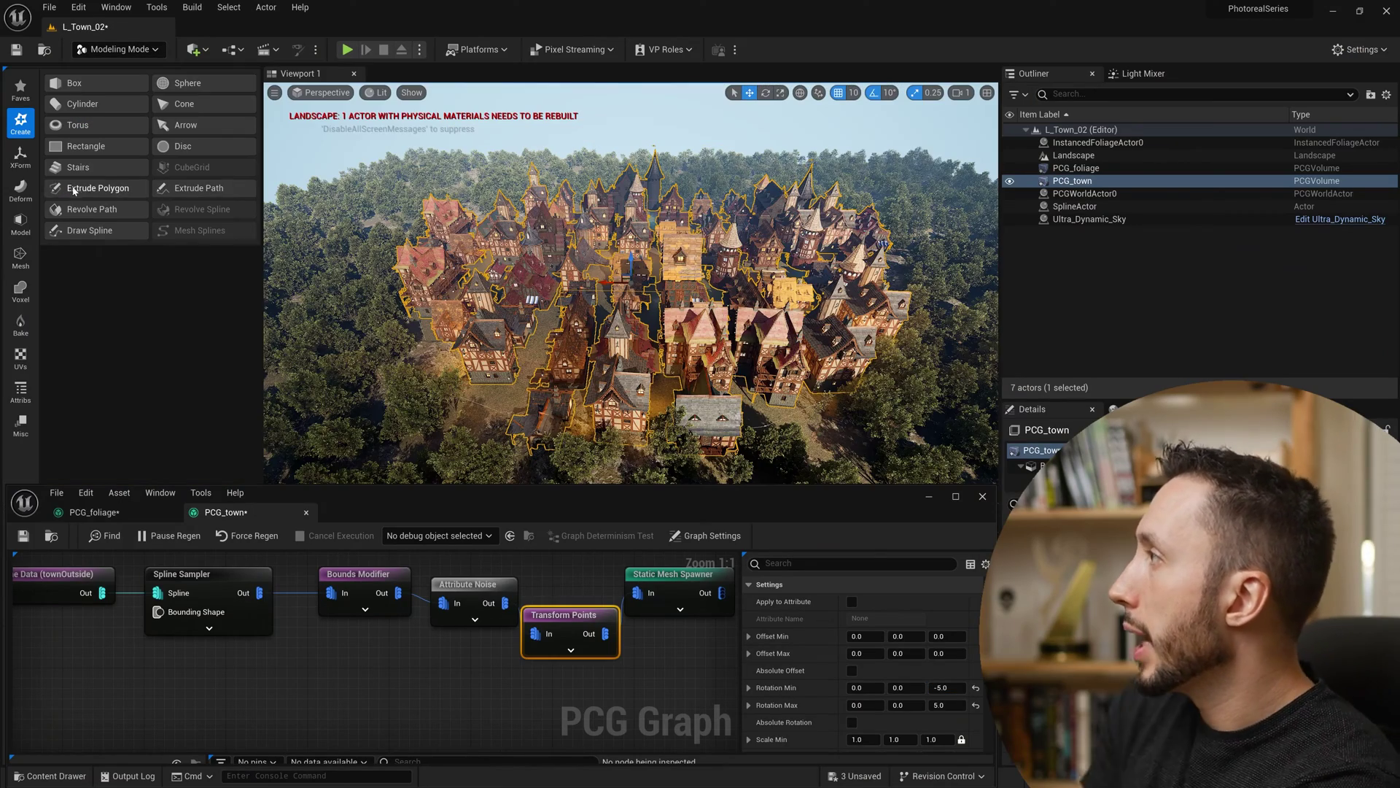
click(89, 230)
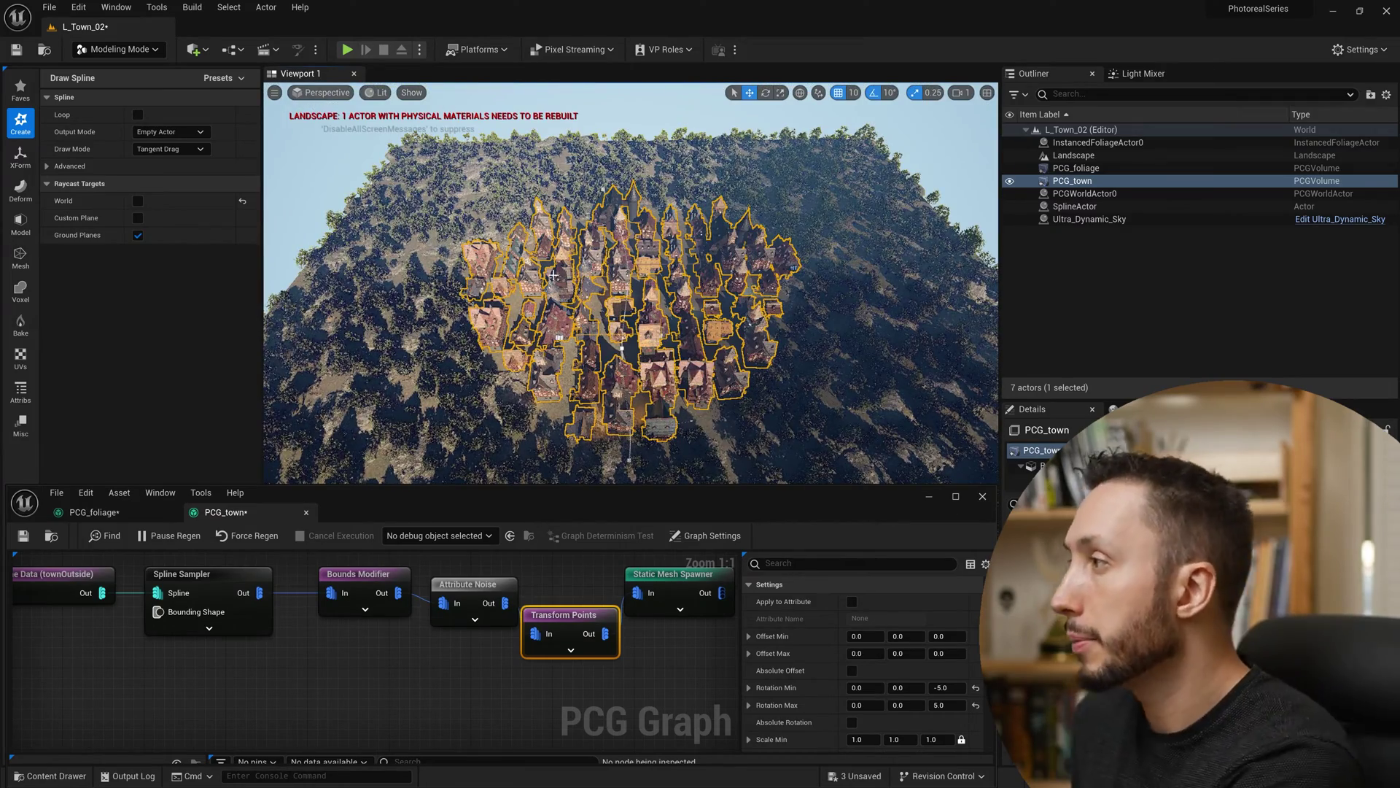
key(Return)
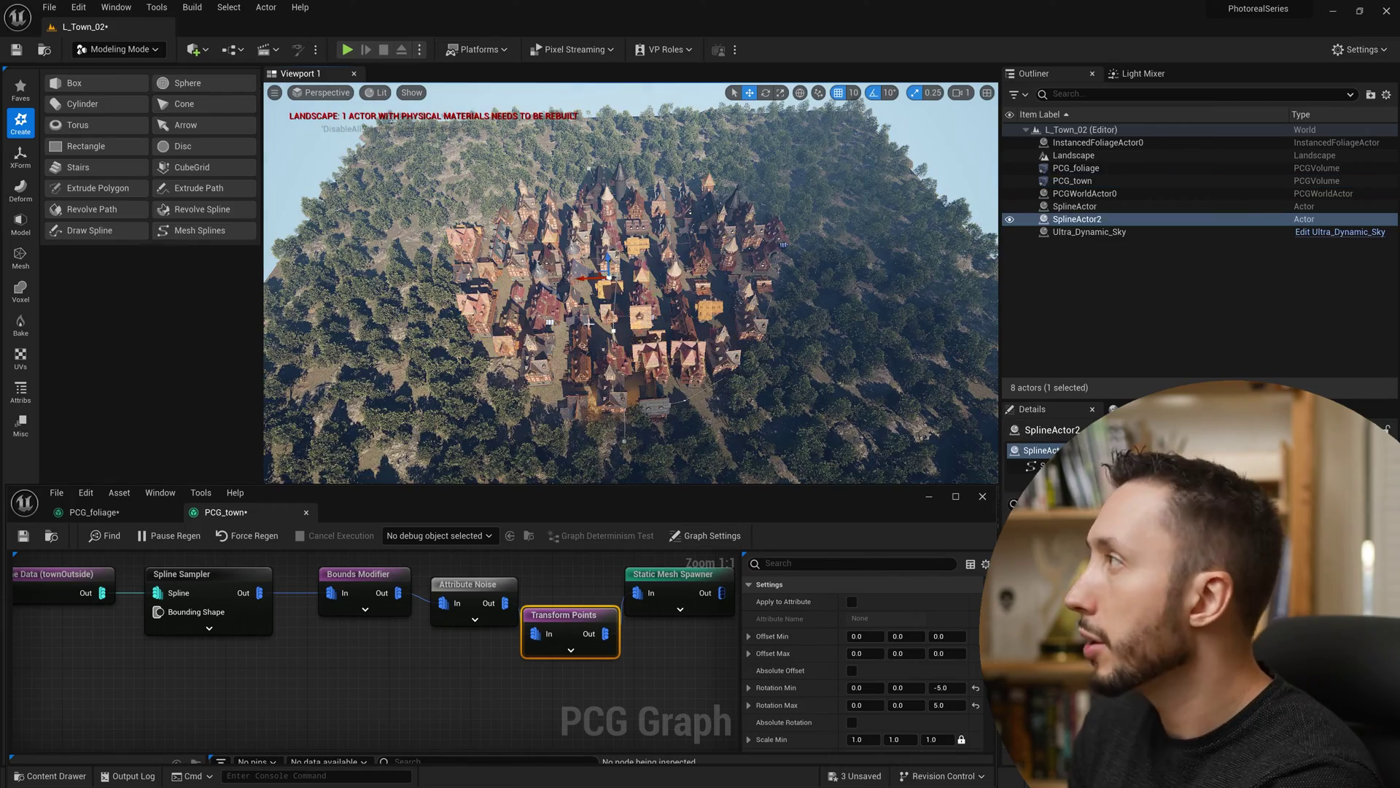
key(shift+1)
scroll(589, 323, up, 10)
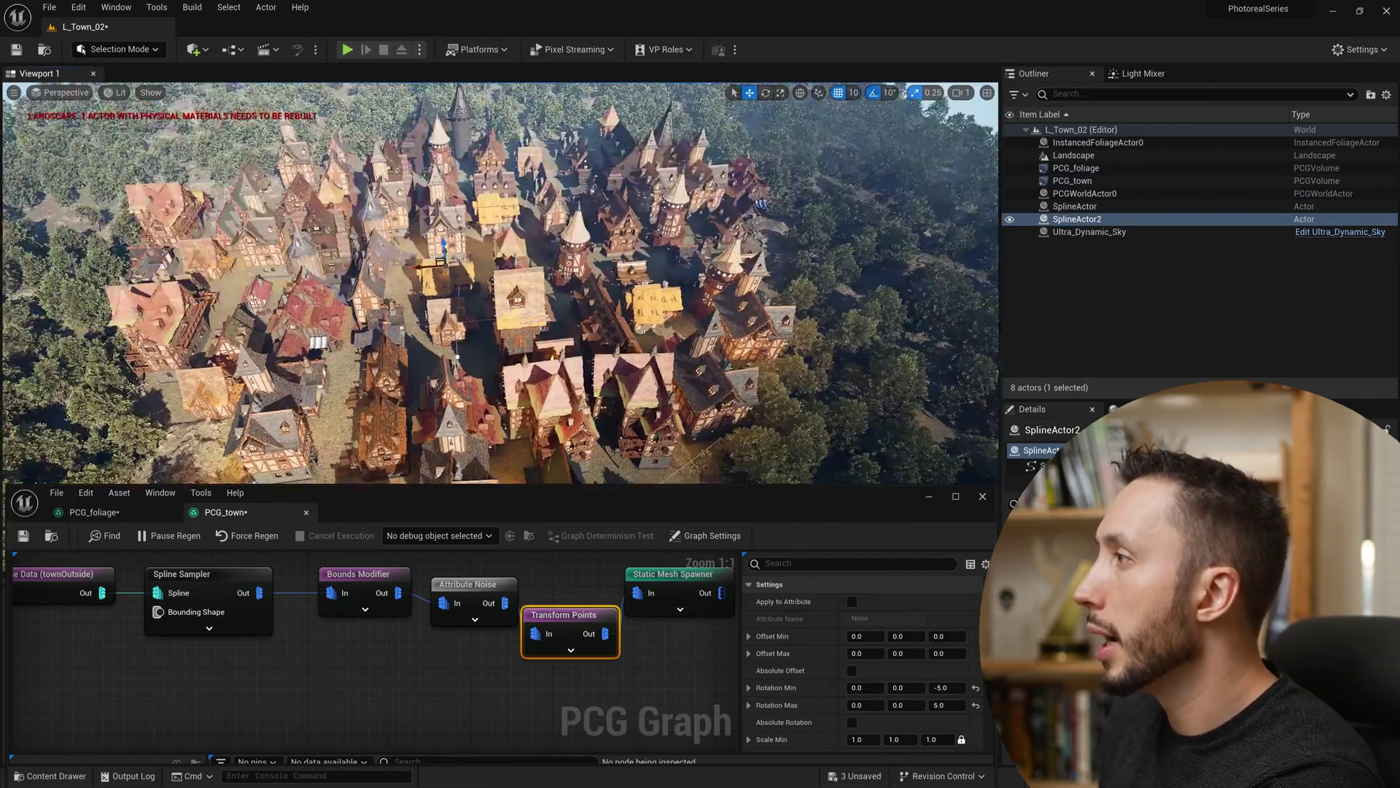
Add an actor tag named roadShape to the new road spline actor
scroll(499, 284, up, 5)
scroll(500, 284, up, 3)
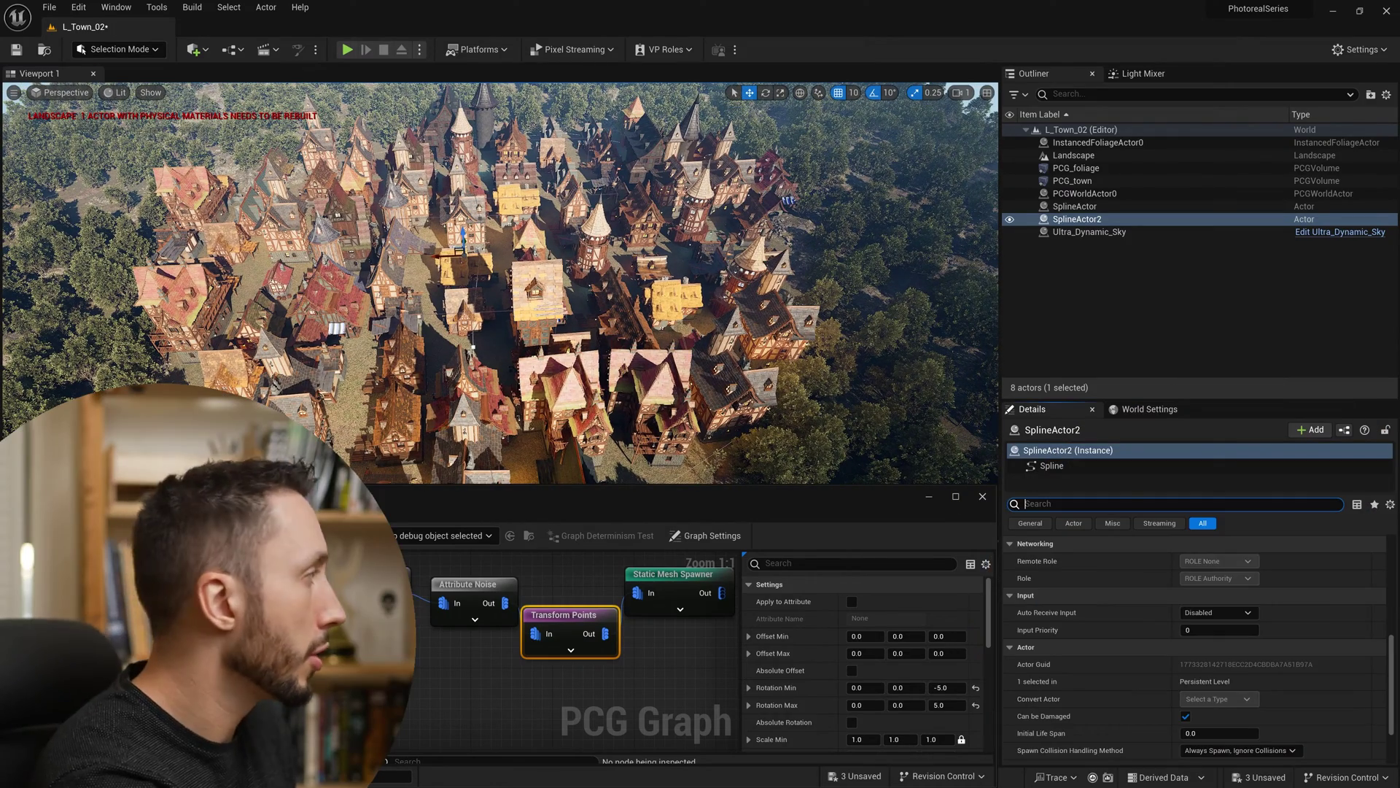
text(ag)
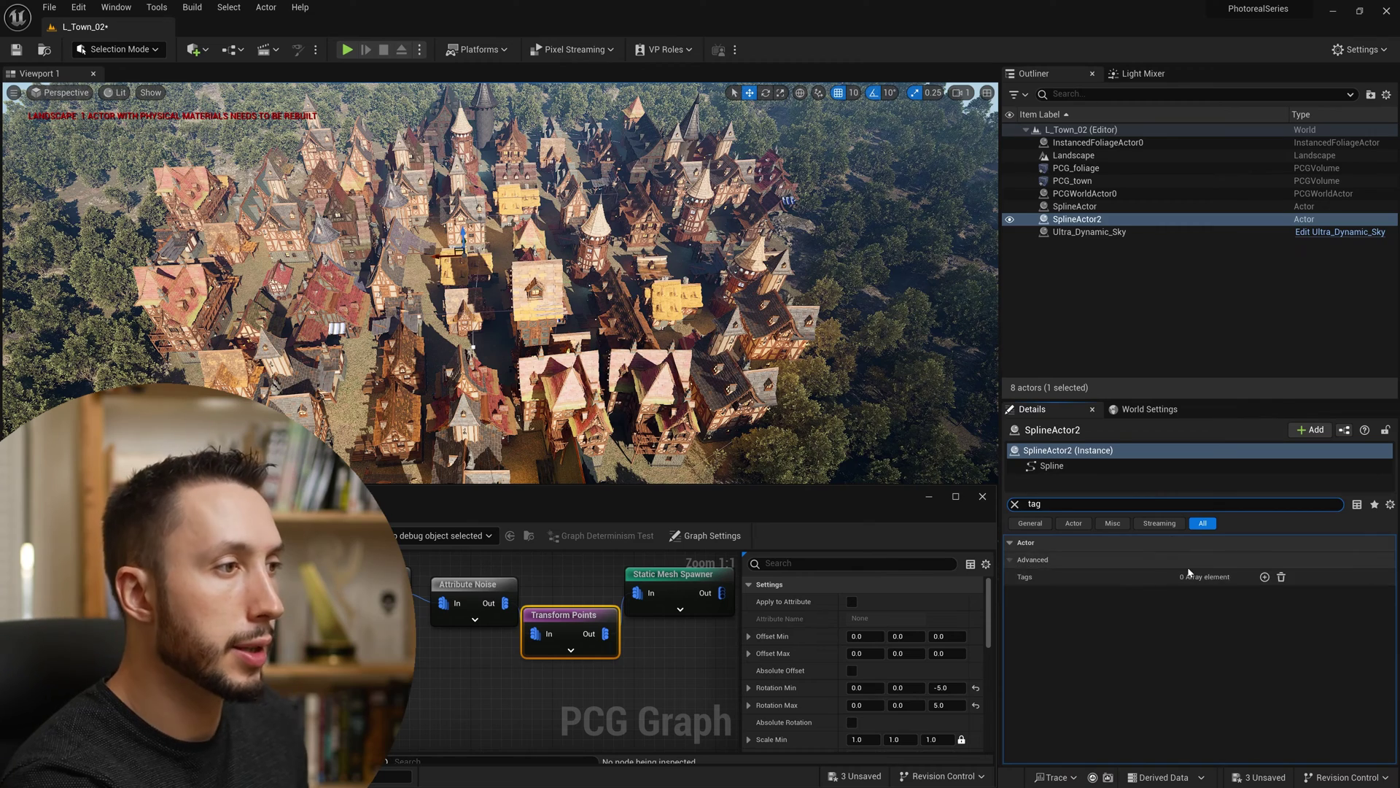
click(1265, 576)
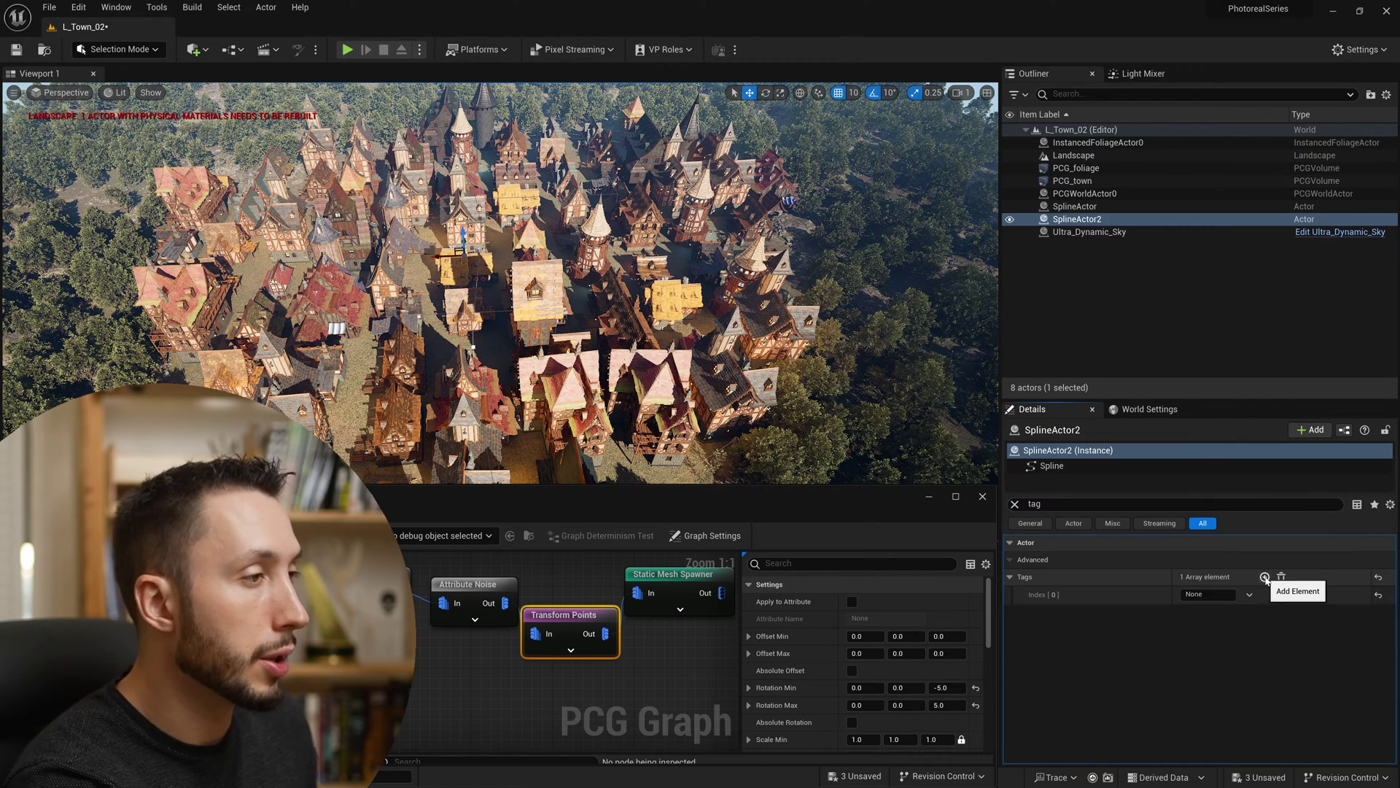
text(roadShape)
key(Return)
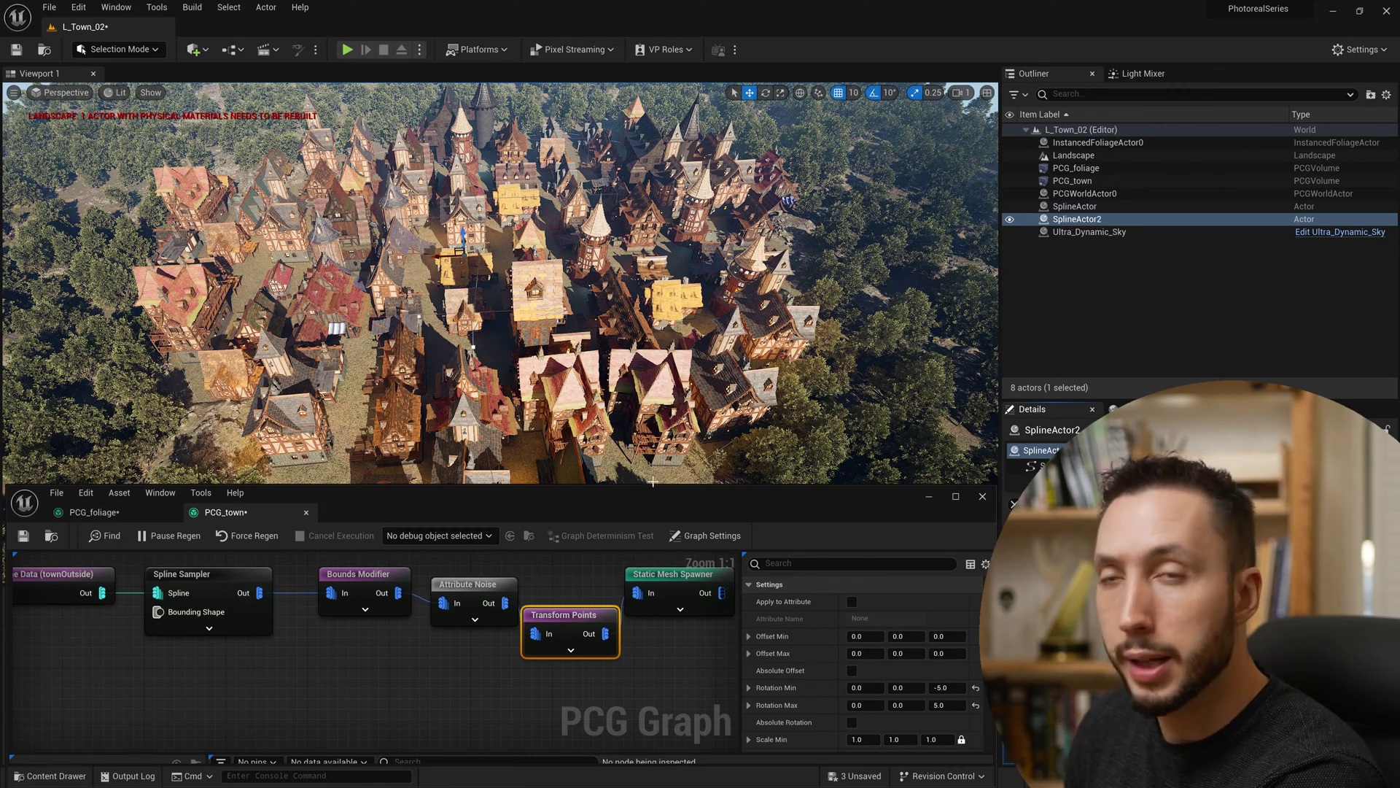
Add a Get Spline Data node to the PCG_town graph that finds the roadShape tag among All World Actors
drag(655, 486, 655, 380)
right_click(114, 606)
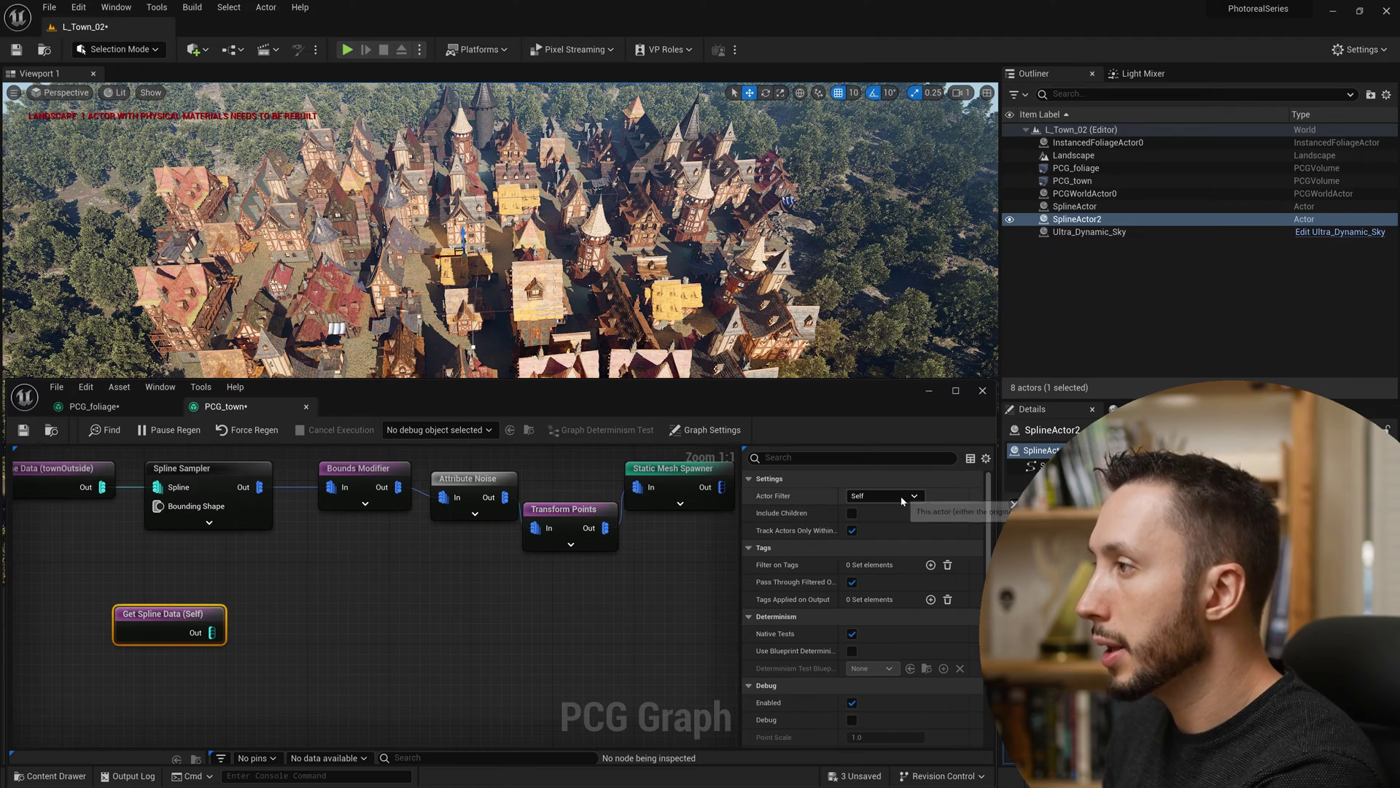
click(900, 496)
click(885, 544)
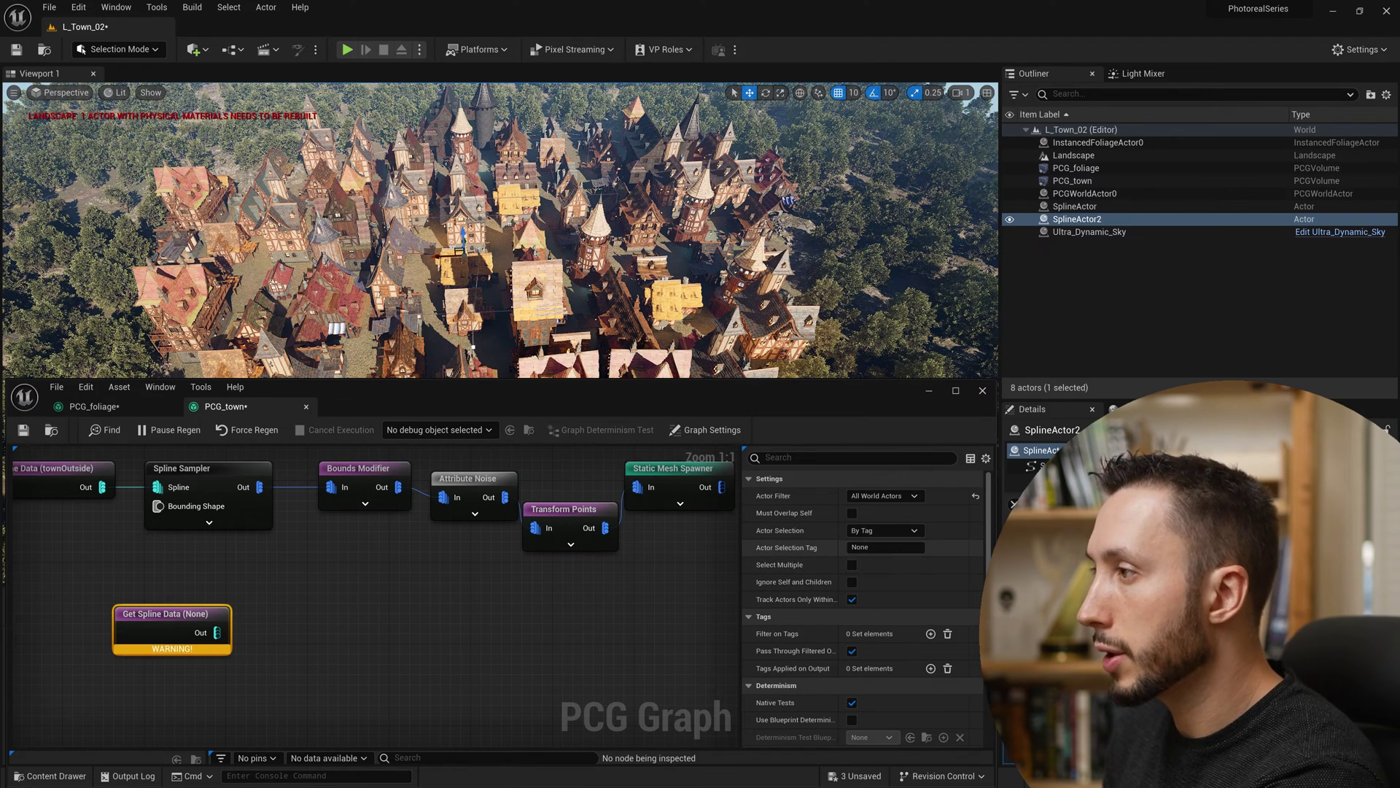
text(roadShape)
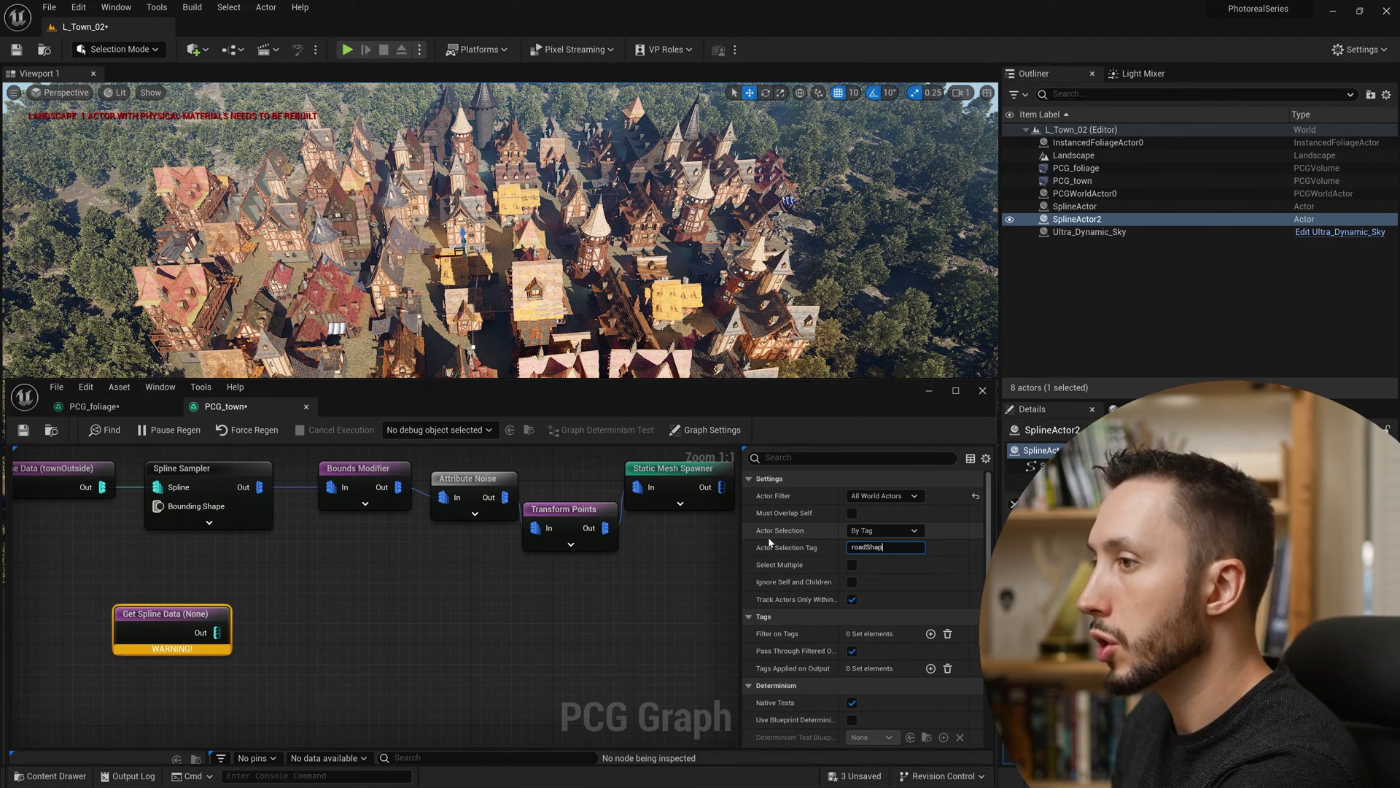
key(Return)
Feed the roadShape spline data into a new Spline Sampler node
drag(237, 632, 305, 620)
text(spline sampler)
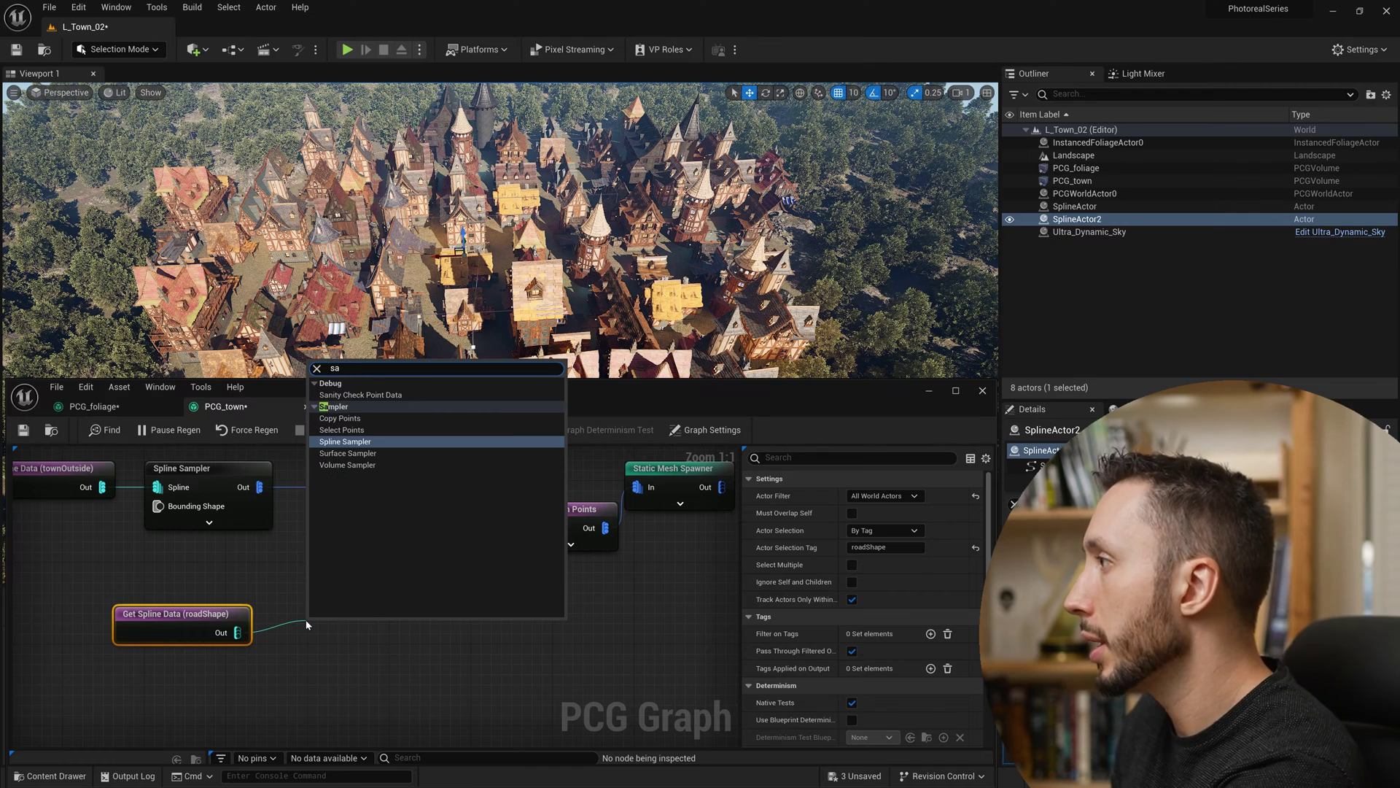
key(Return)
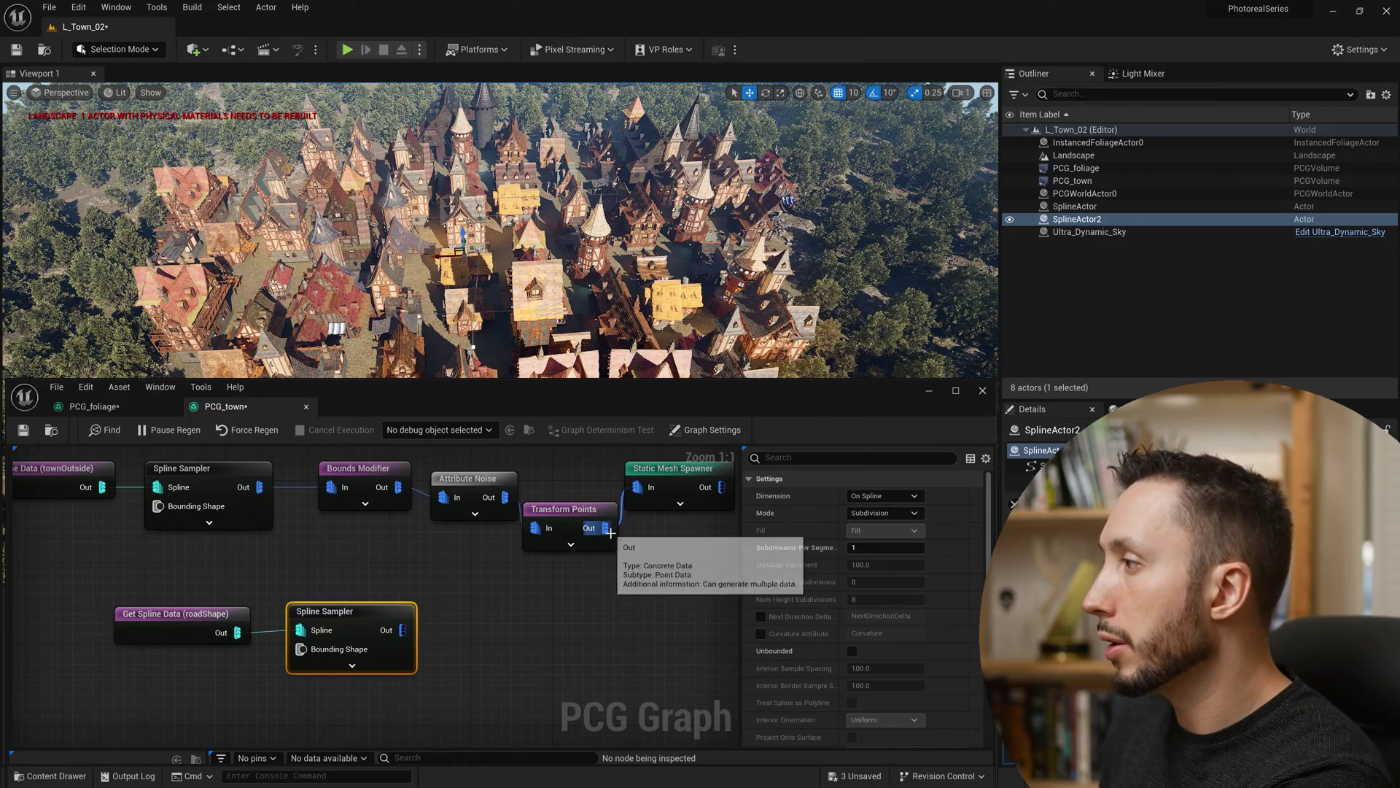
Disconnect Transform Points from the Static Mesh Spawner, and debug the road's Spline Sampler with its mode set to Distance
alt+click(606, 529)
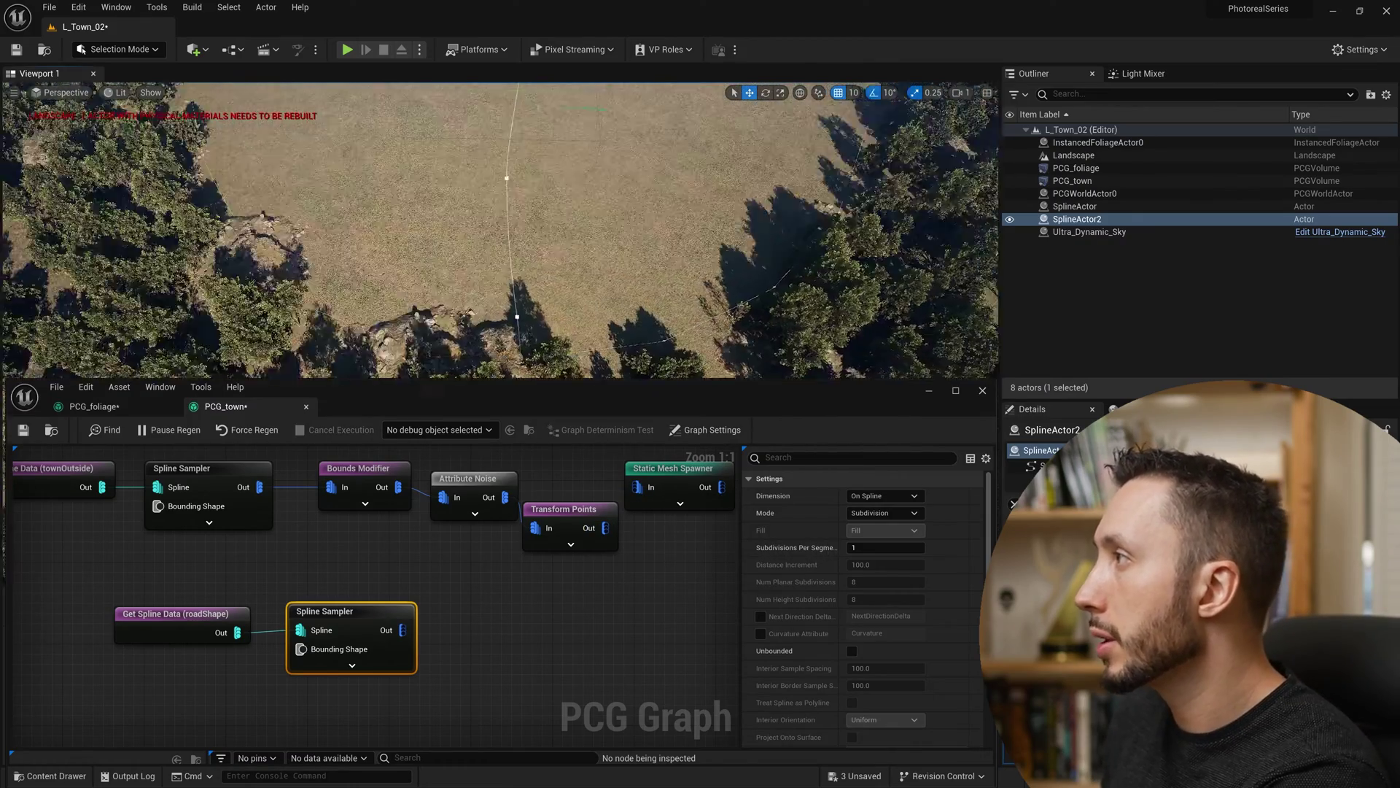
key(d)
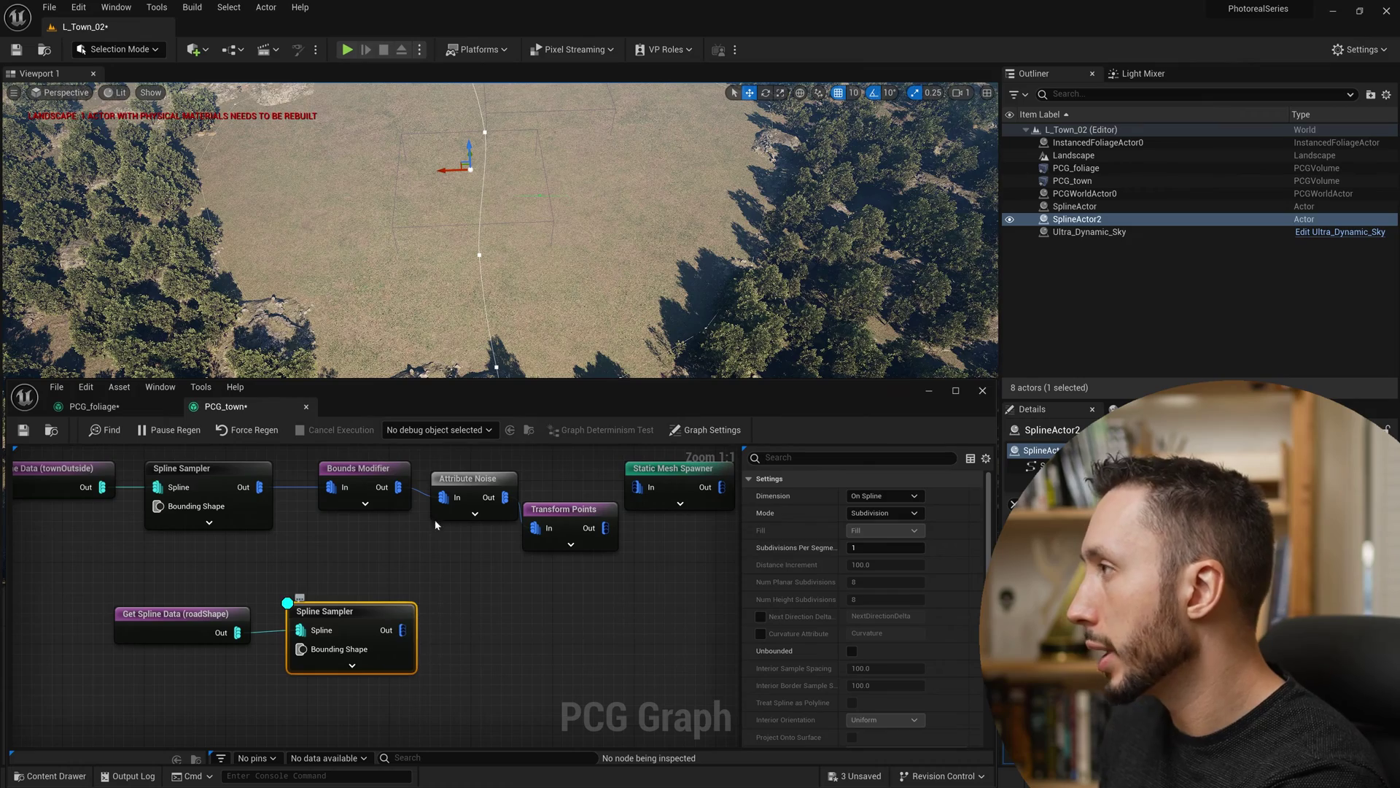
click(897, 515)
click(894, 538)
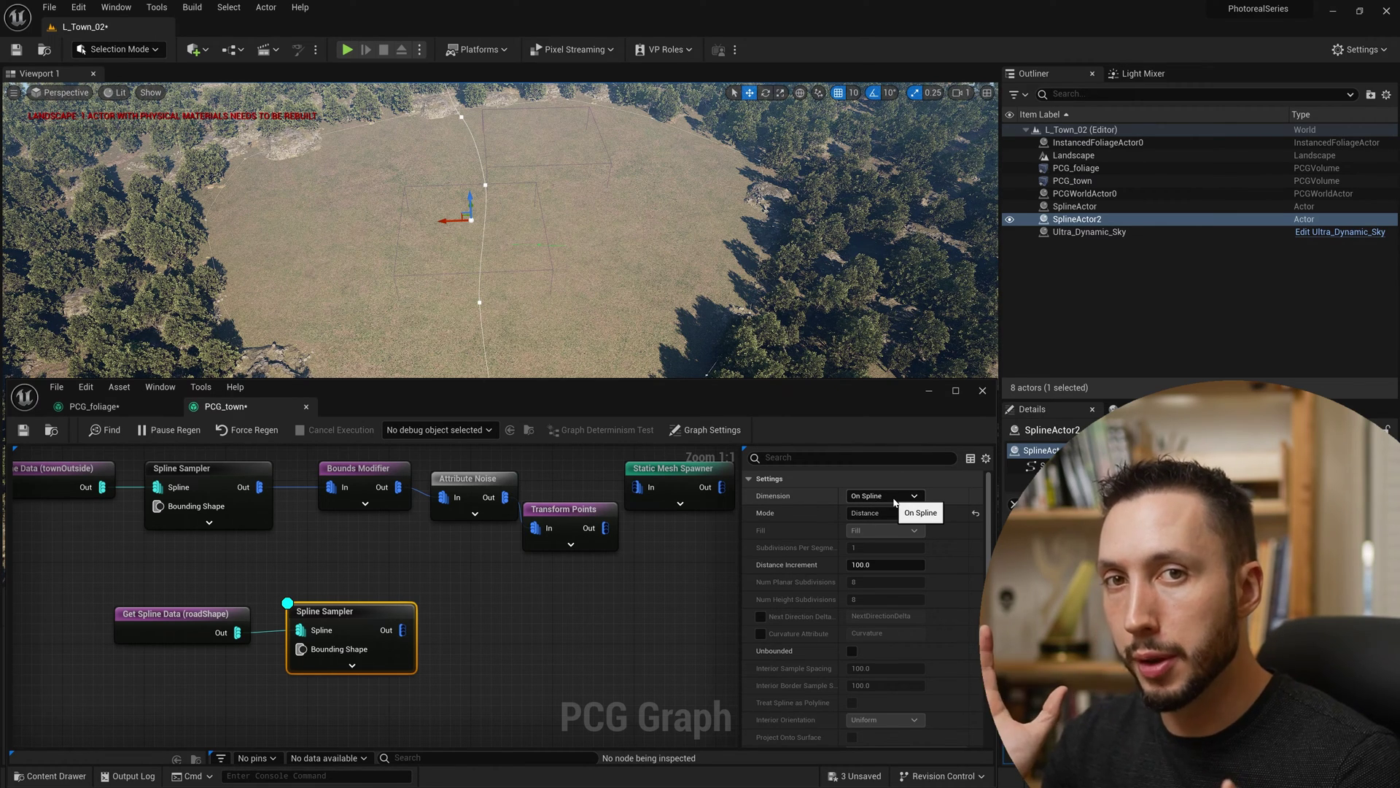
Attach a Bounds Modifier to the road's Spline Sampler and set its Bounds Min and Bounds Max Y values to 500
drag(403, 629, 464, 620)
text(bound)
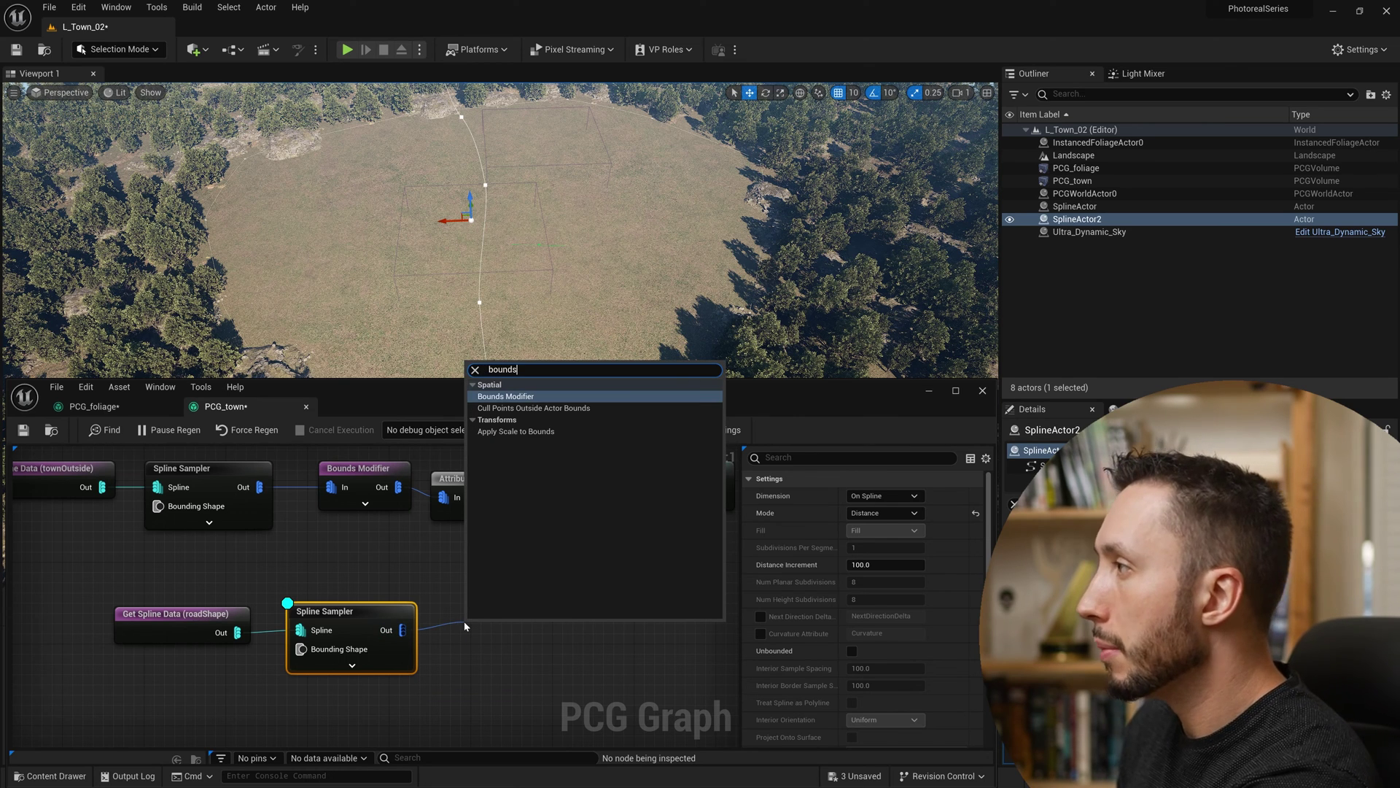
text(s)
key(Return)
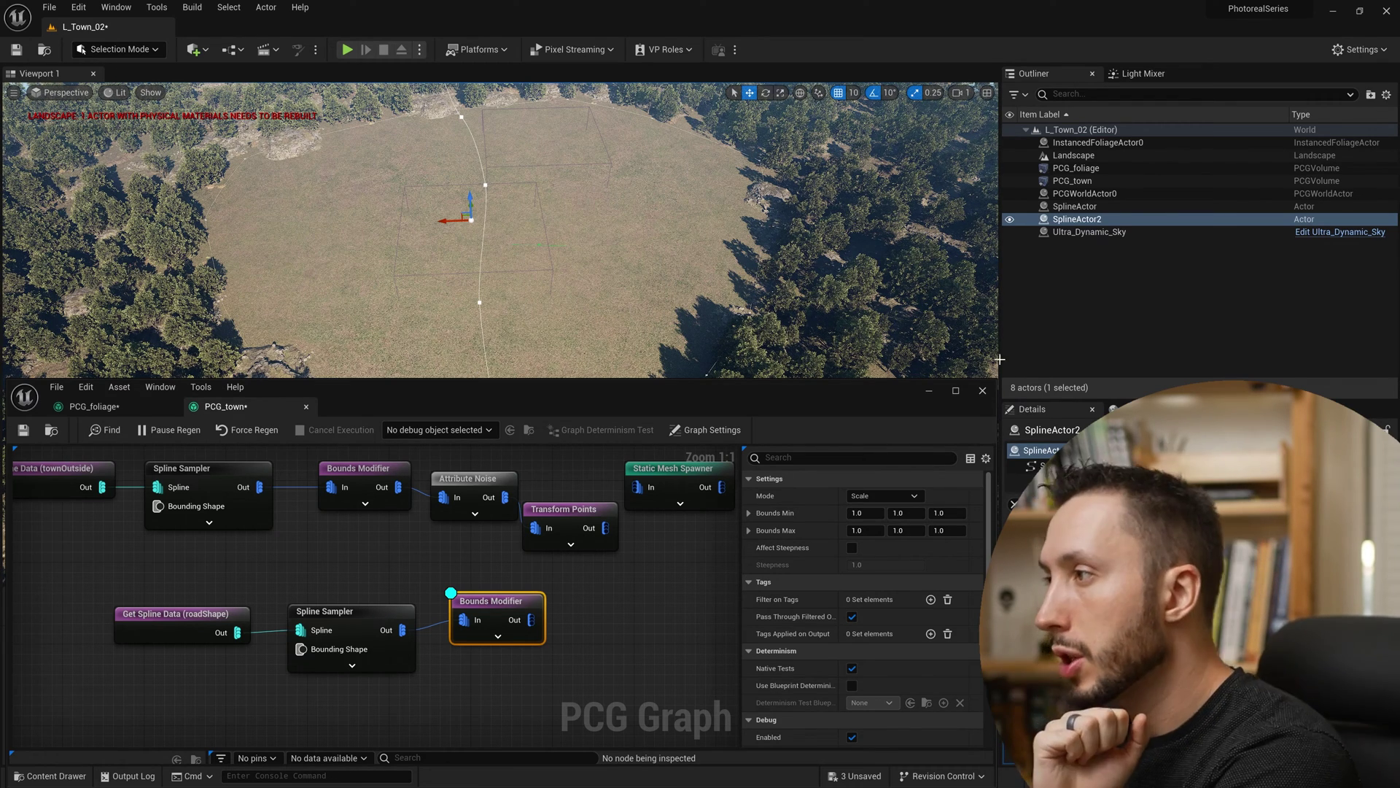
click(904, 512)
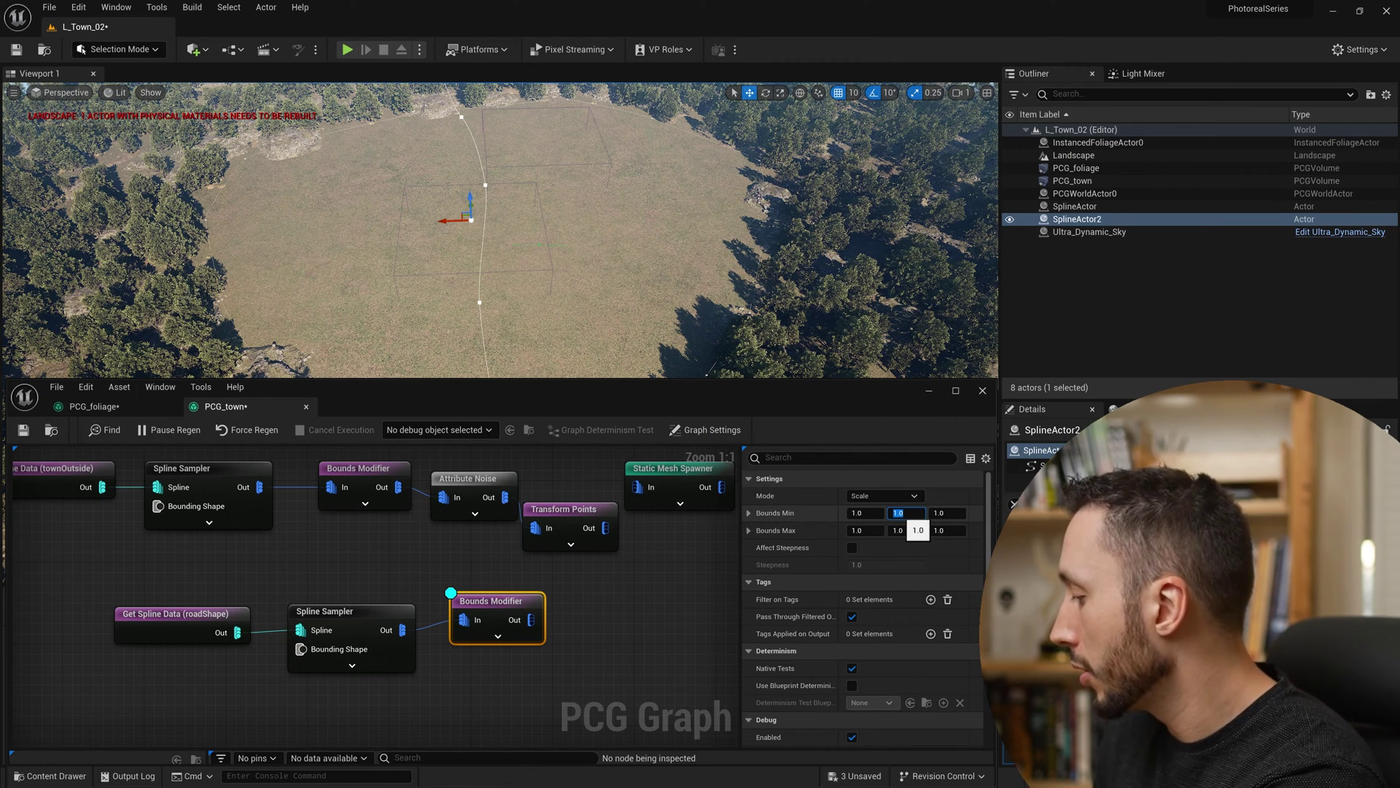
text(500)
key(Return)
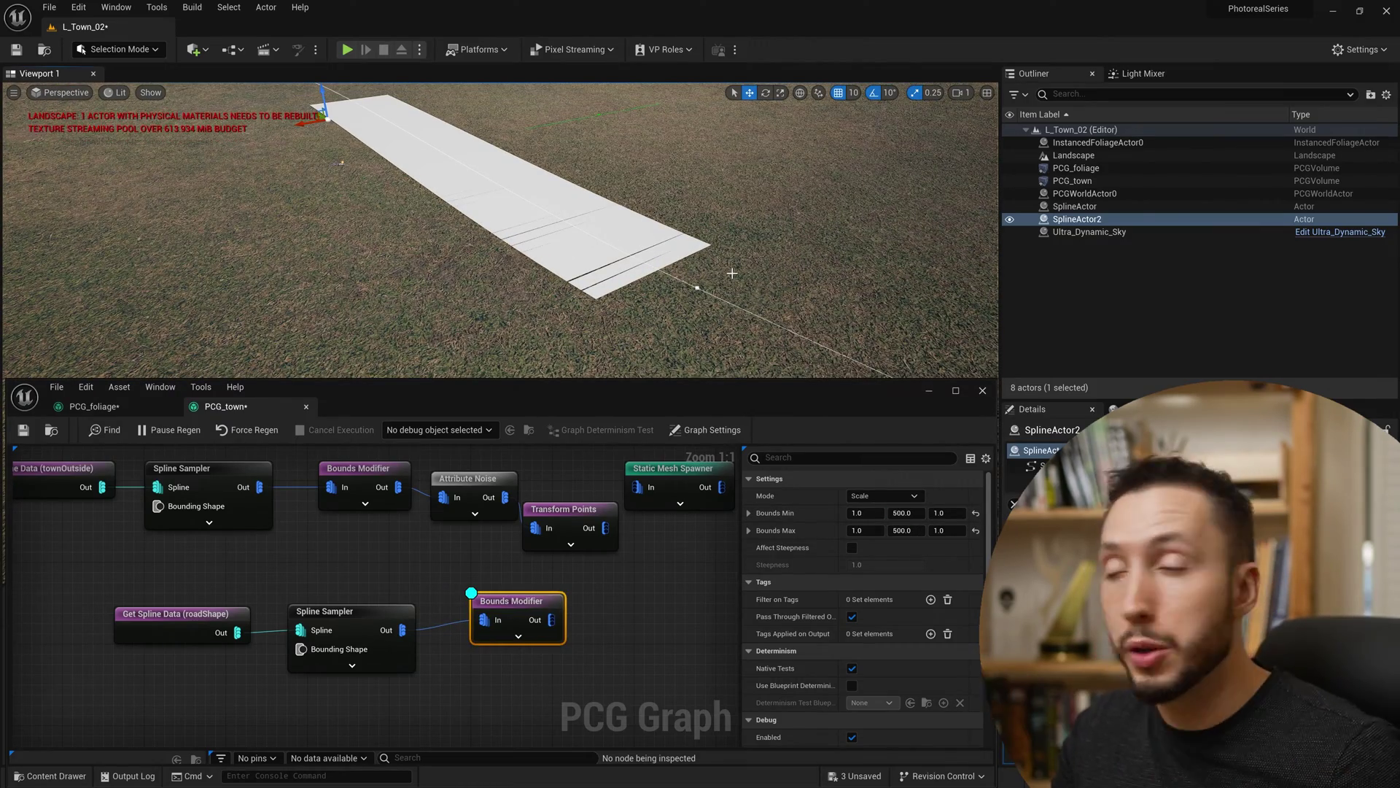
right_drag(737, 256, 737, 258)
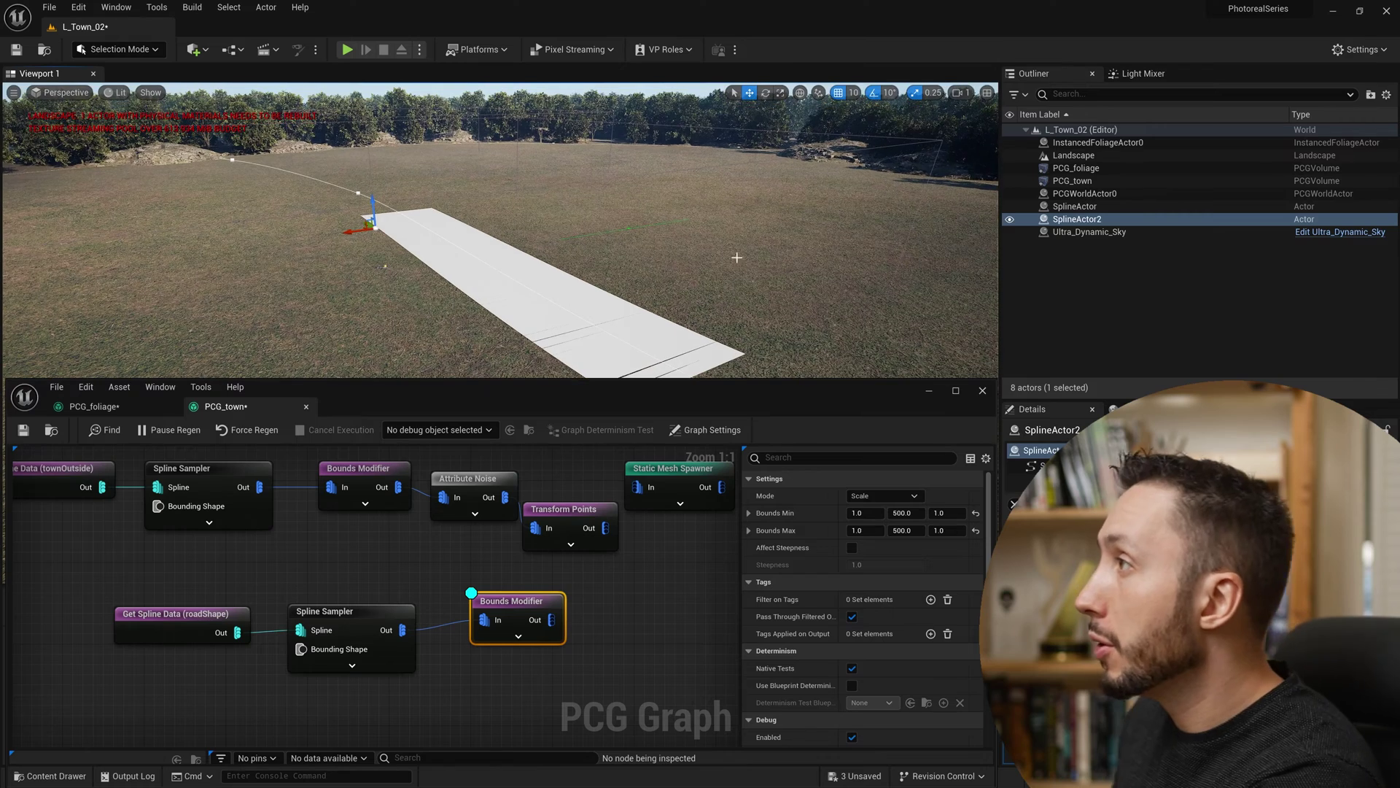
Enable Unbounded on the road's Spline Sampler so the sampling covers the whole spline
click(306, 611)
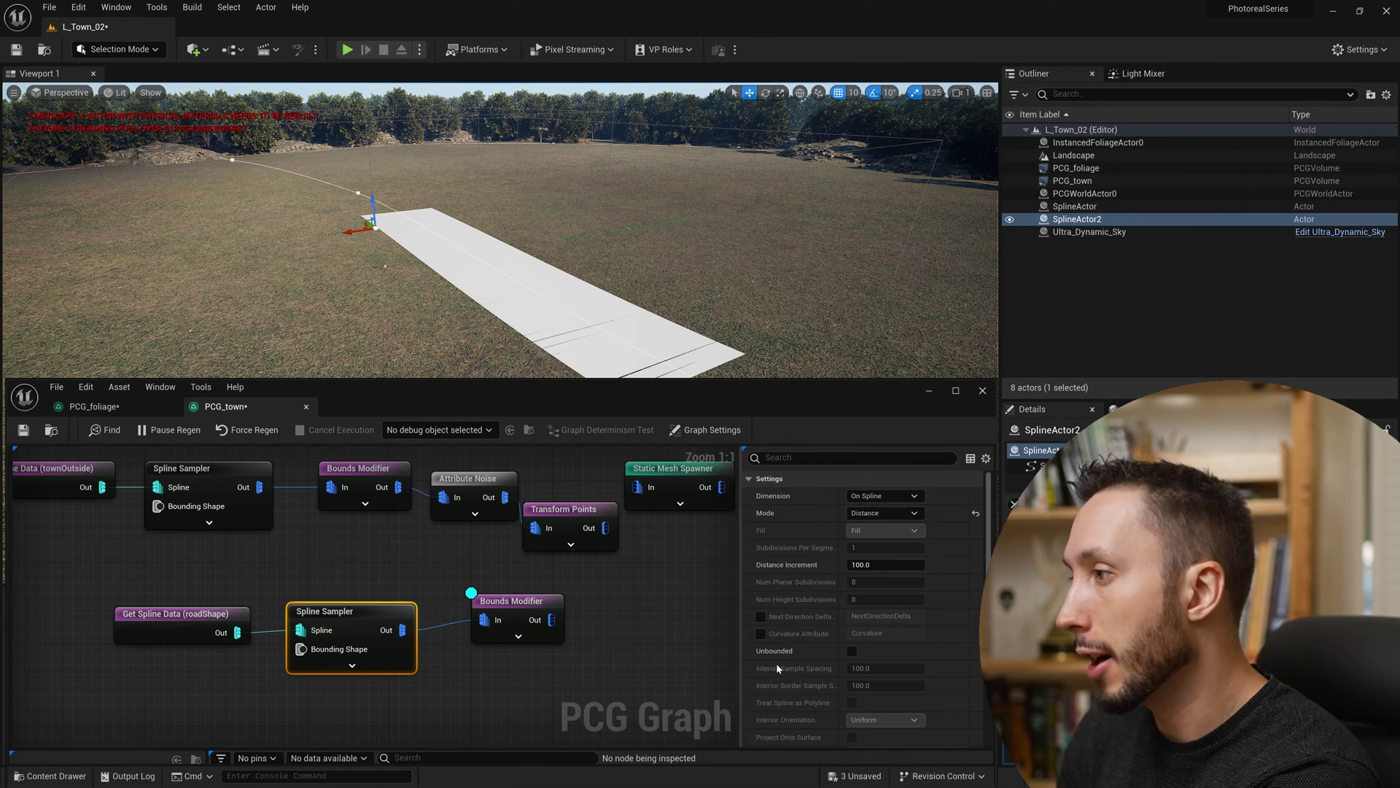
click(851, 651)
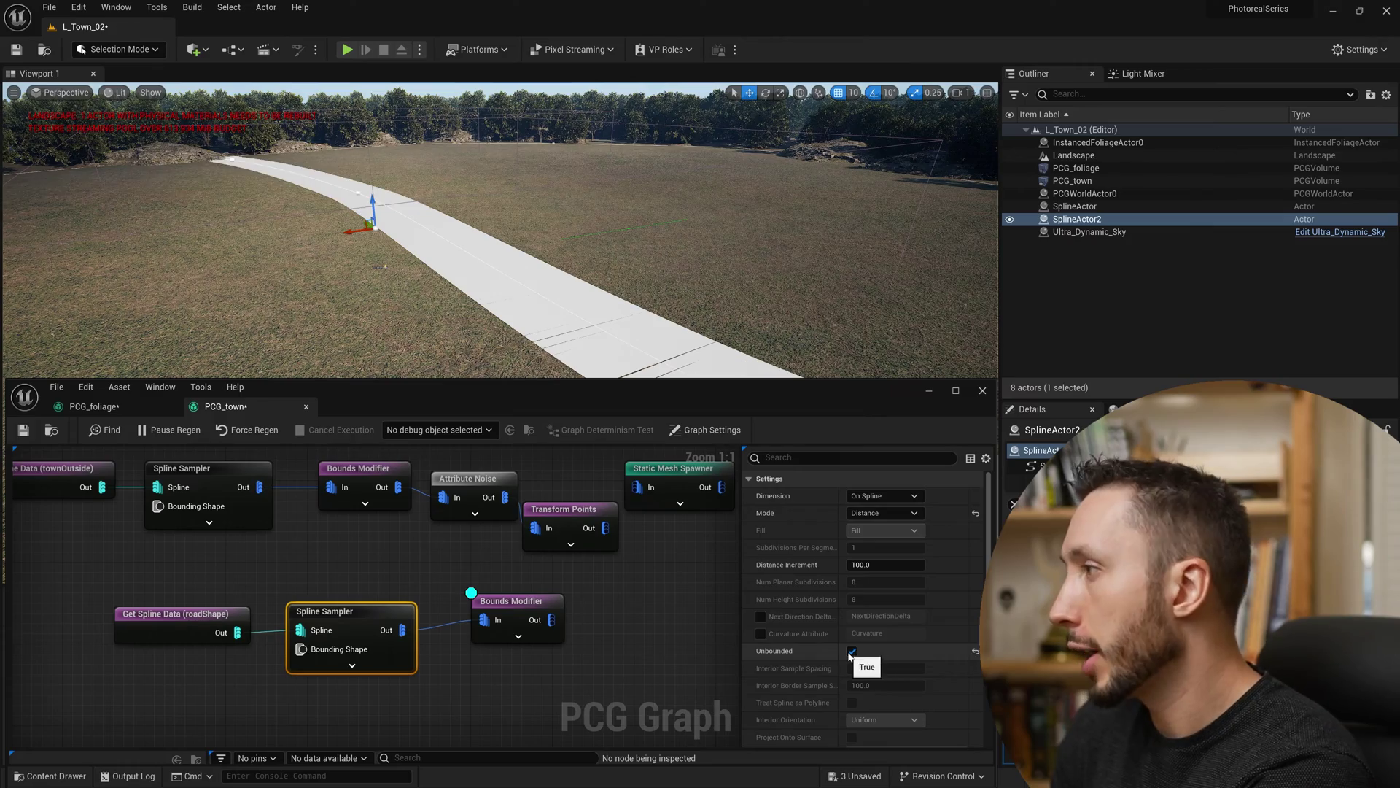
right_drag(496, 233, 434, 226)
Add a Difference node with Transform Points as its Source and the road's Bounds Modifier as its Differences input
click(510, 600)
right_drag(652, 492, 393, 515)
click(332, 538)
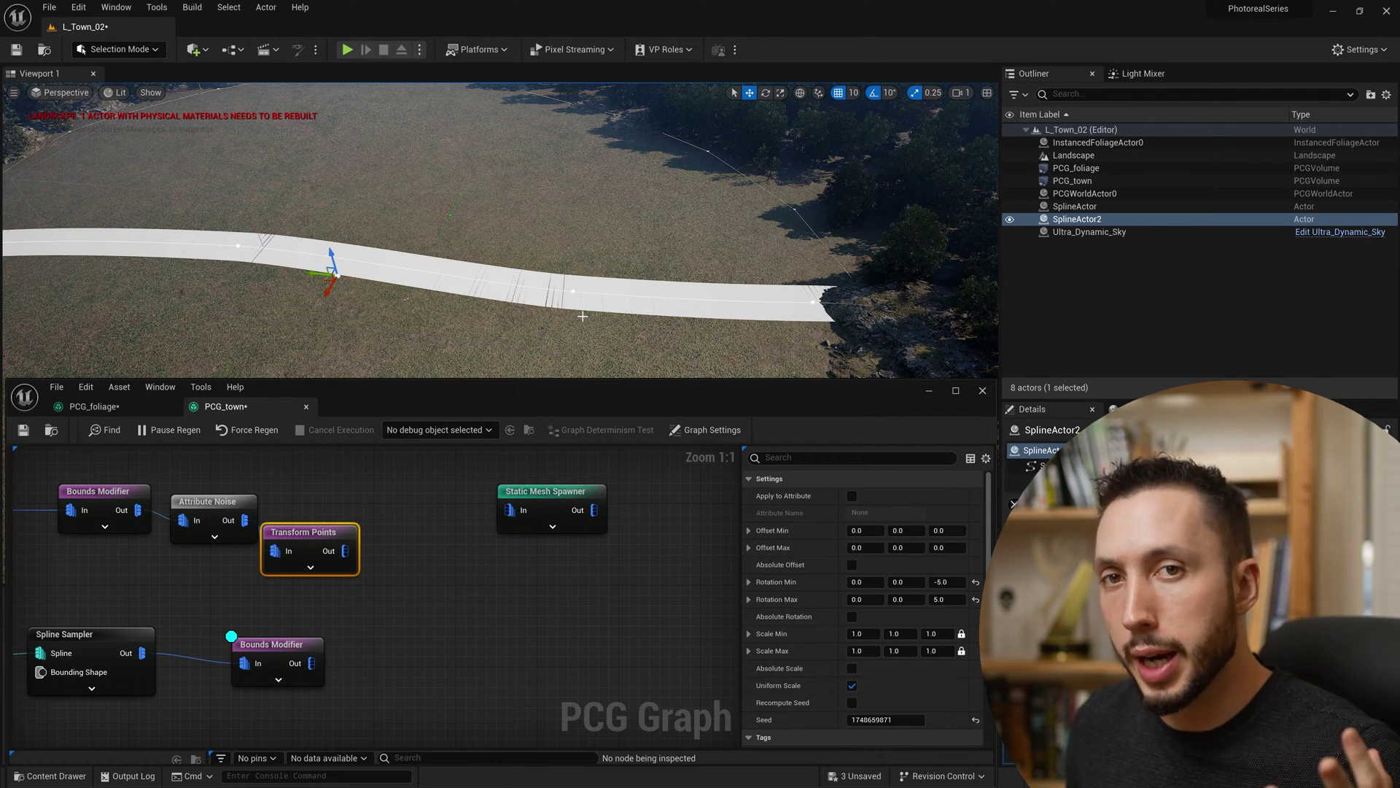
right_drag(406, 594, 403, 594)
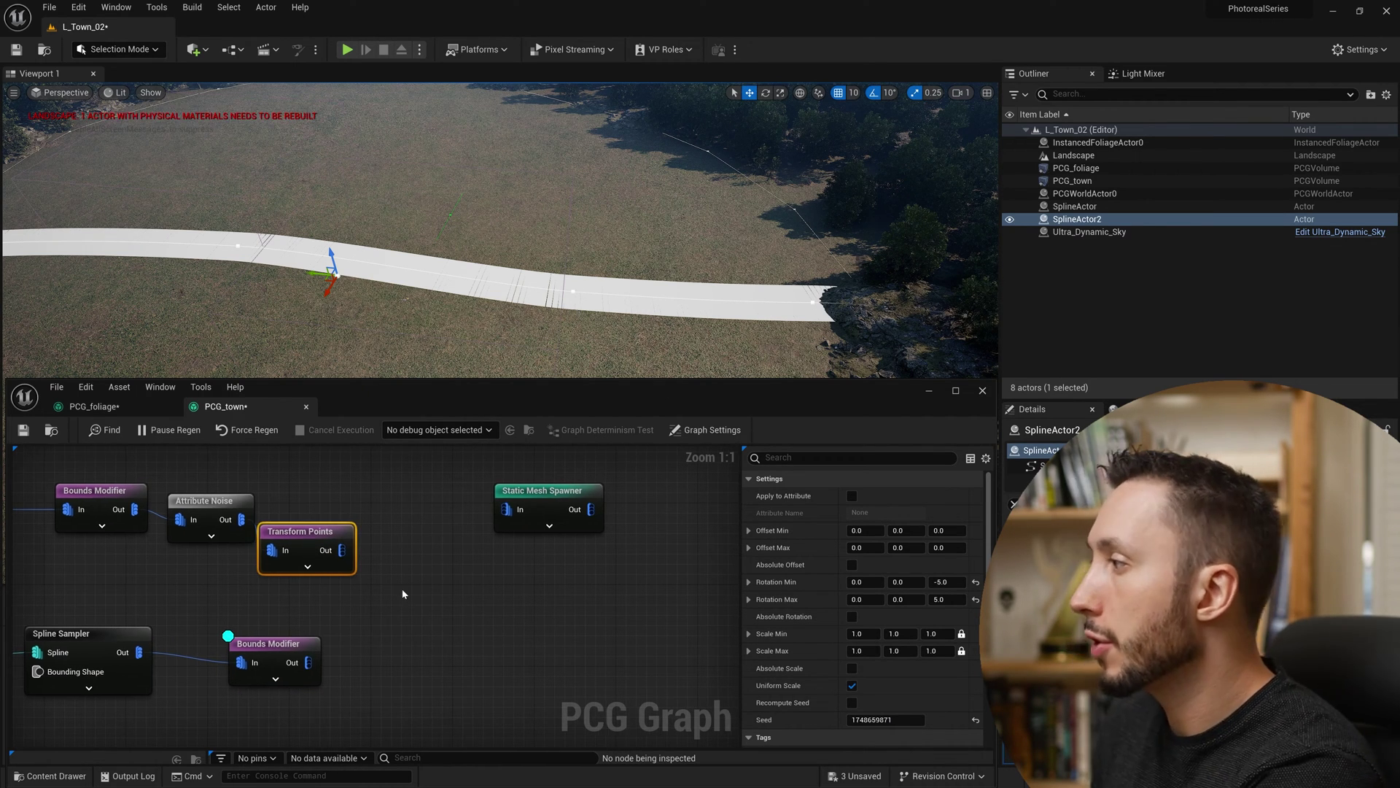
drag(342, 550, 413, 552)
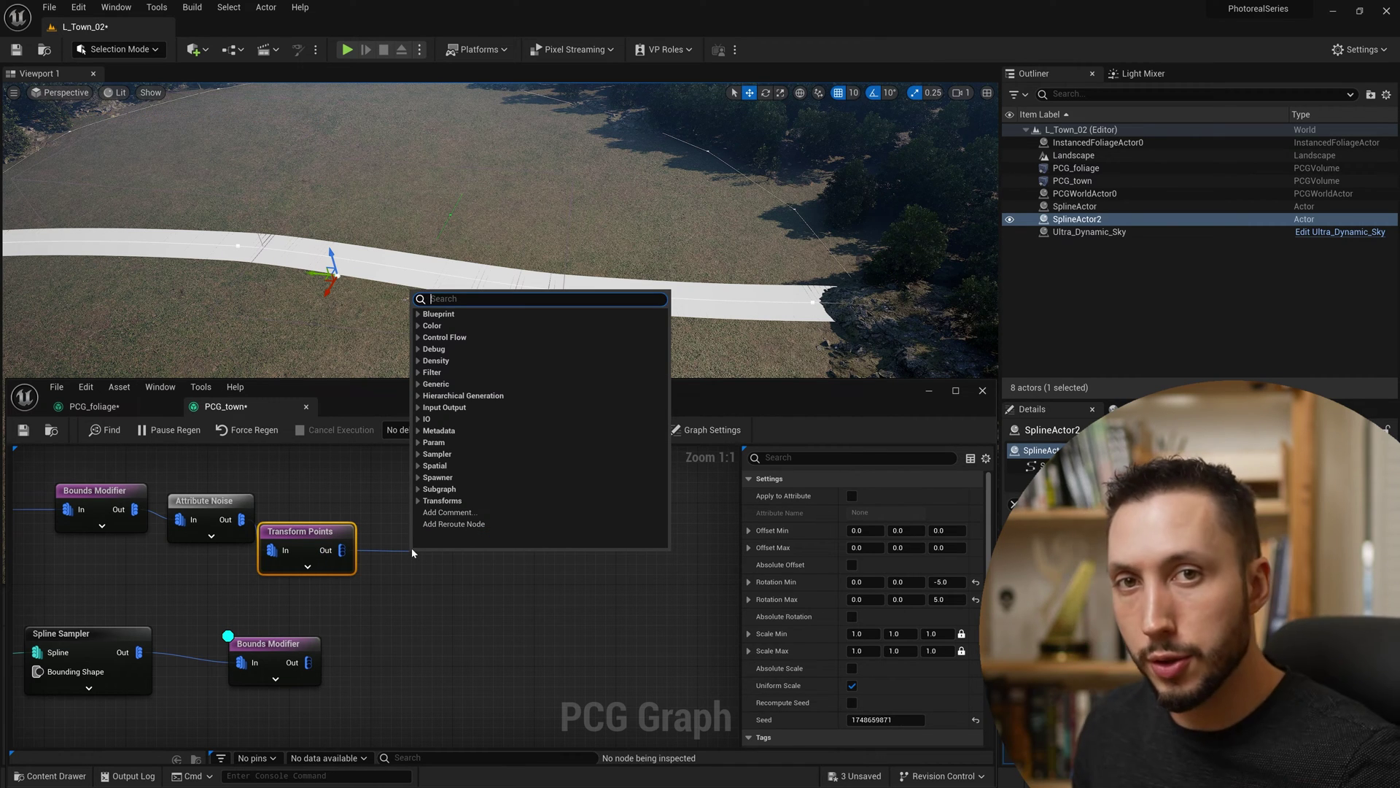
text(dif)
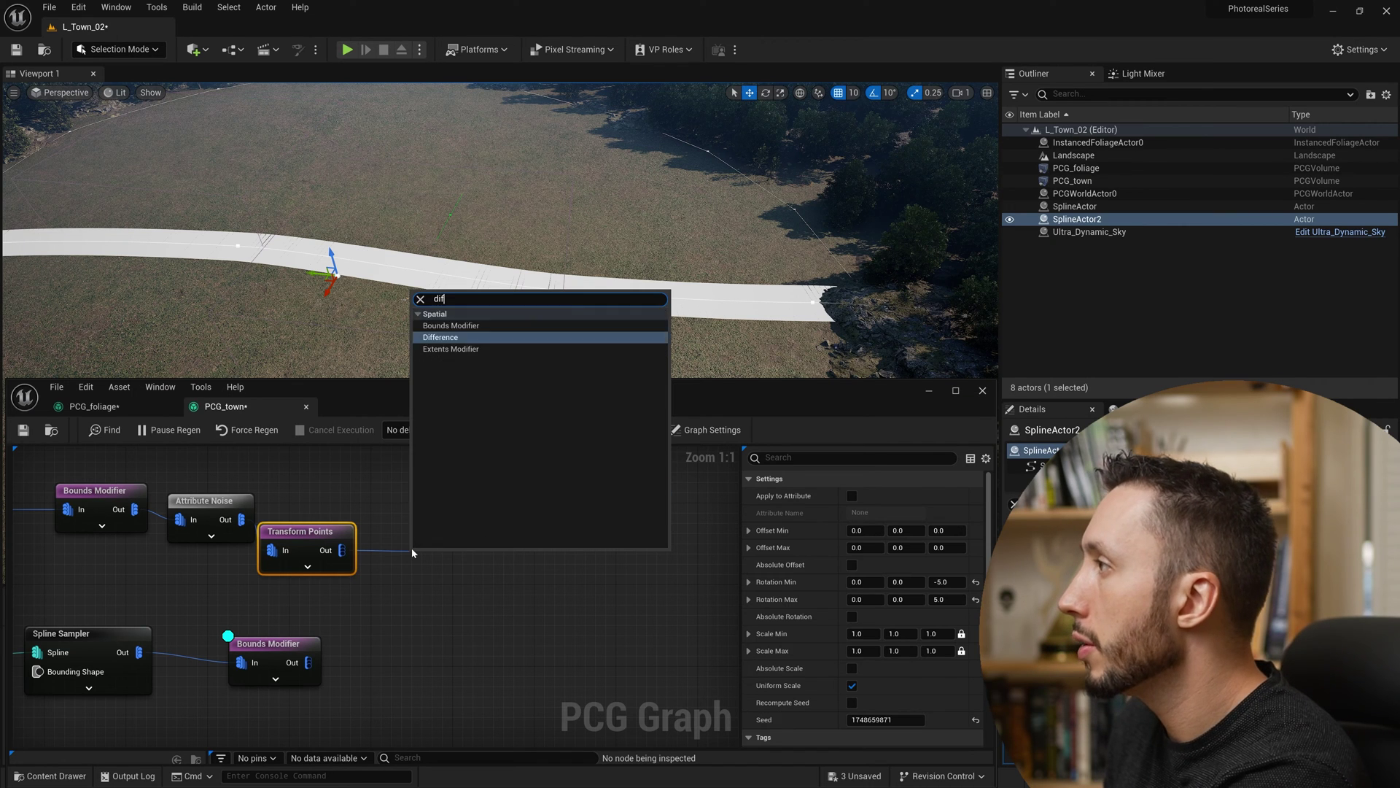
key(Return)
drag(307, 663, 423, 597)
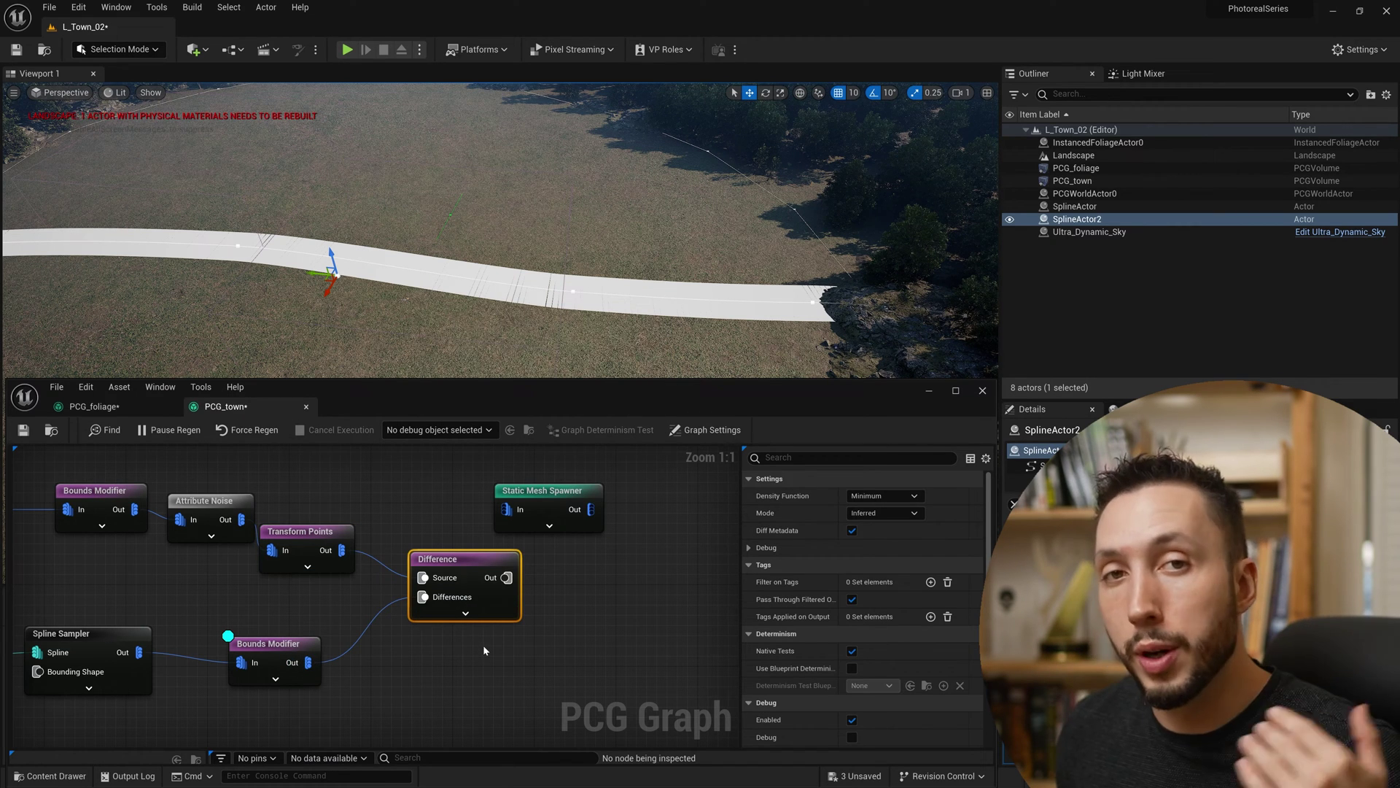
Debug the Difference node and set its Density Function to Binary
key(d)
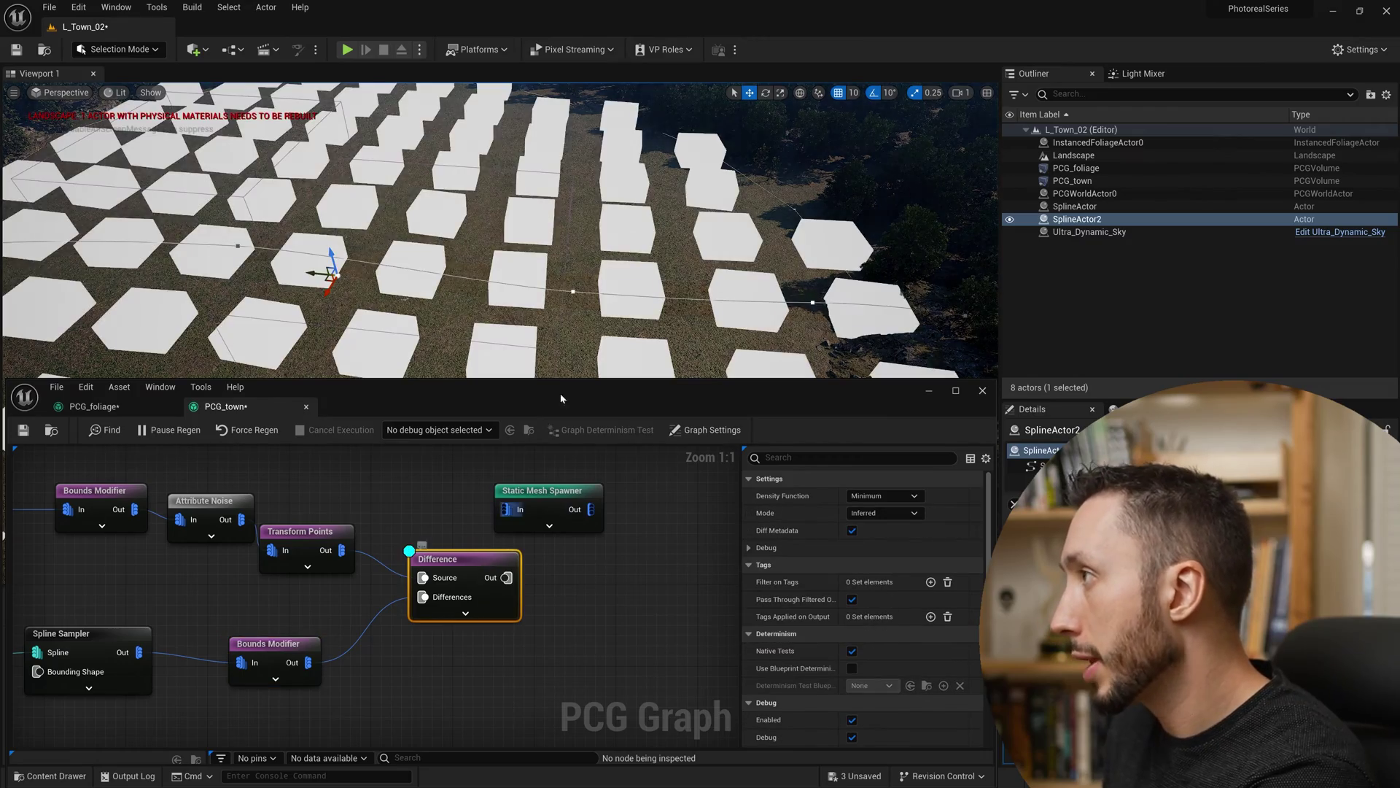
right_drag(555, 250, 555, 251)
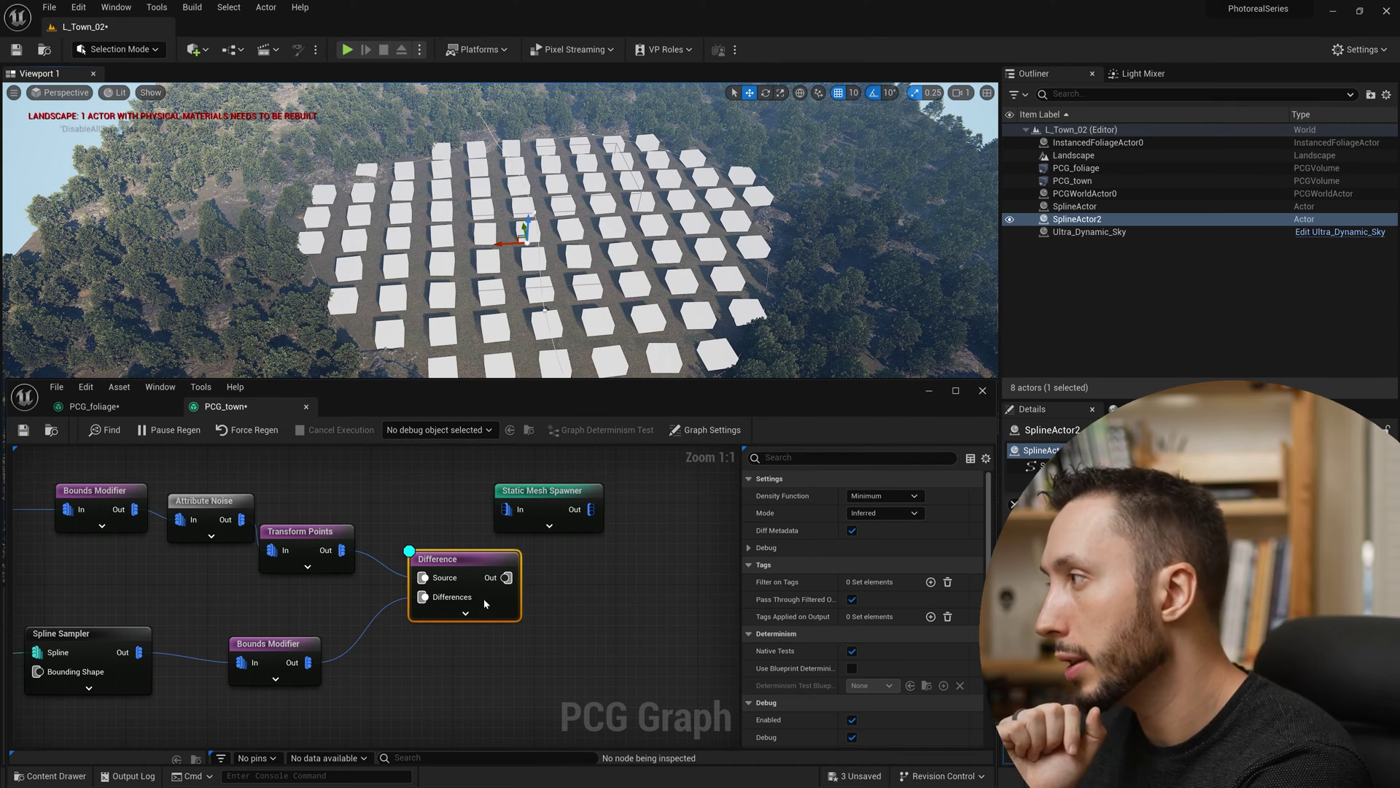
click(897, 513)
click(883, 496)
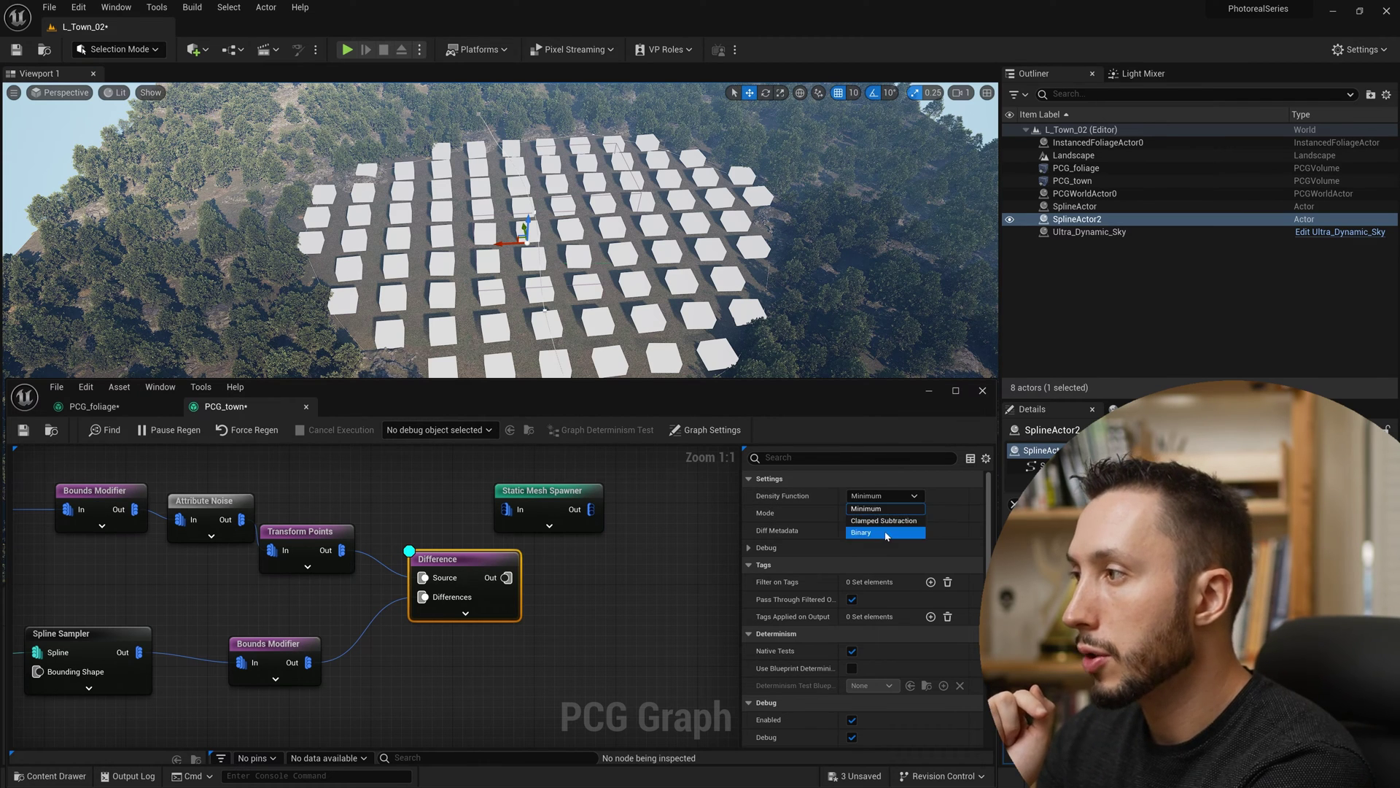
click(864, 537)
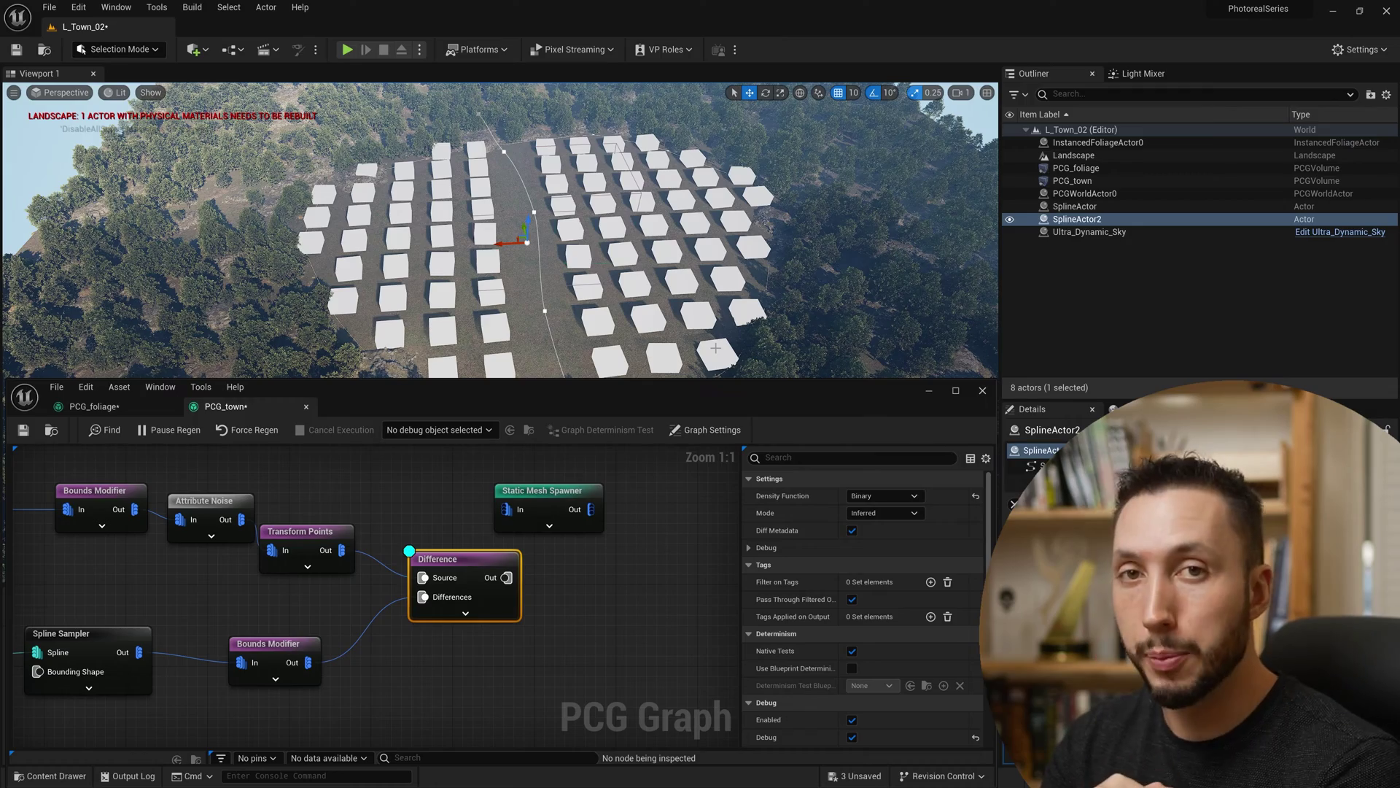
Connect the Difference output to the Static Mesh Spawner and turn off the Difference node's debug display
drag(506, 578, 659, 534)
right_drag(580, 258, 580, 257)
drag(596, 257, 622, 257)
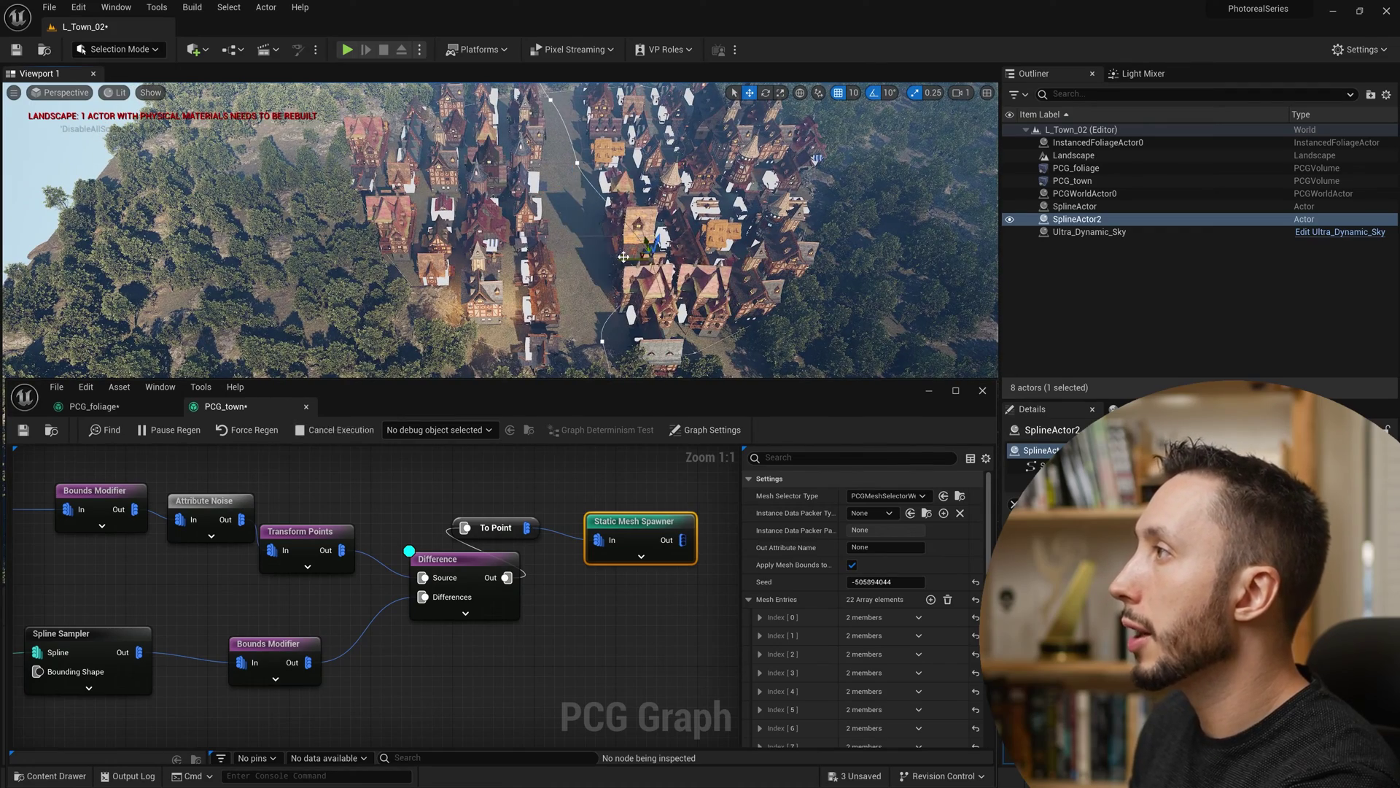
drag(523, 257, 572, 256)
click(452, 559)
right_drag(437, 694, 236, 646)
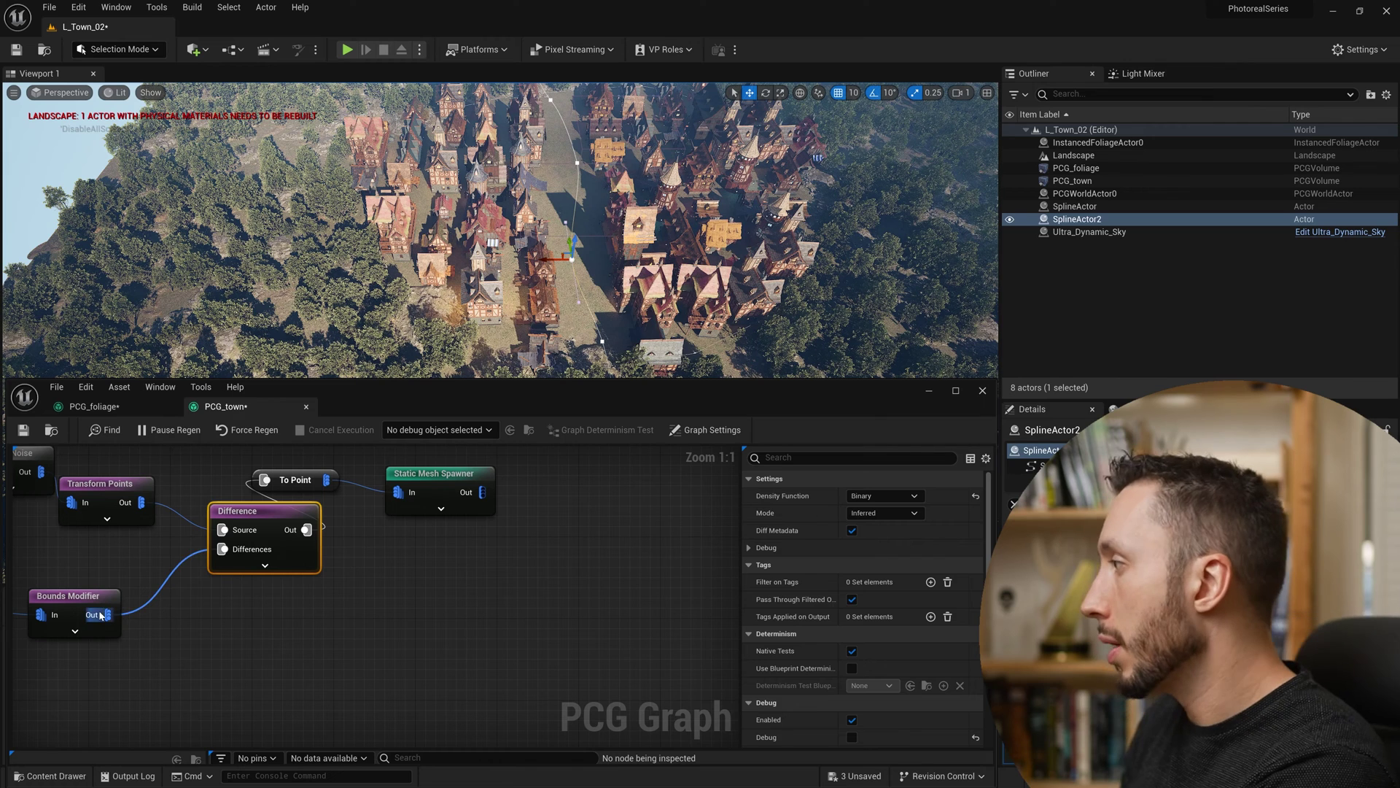
Branch a new Transform Points node off the road's Bounds Modifier and connect a Static Mesh Spawner to its output
drag(108, 614, 260, 623)
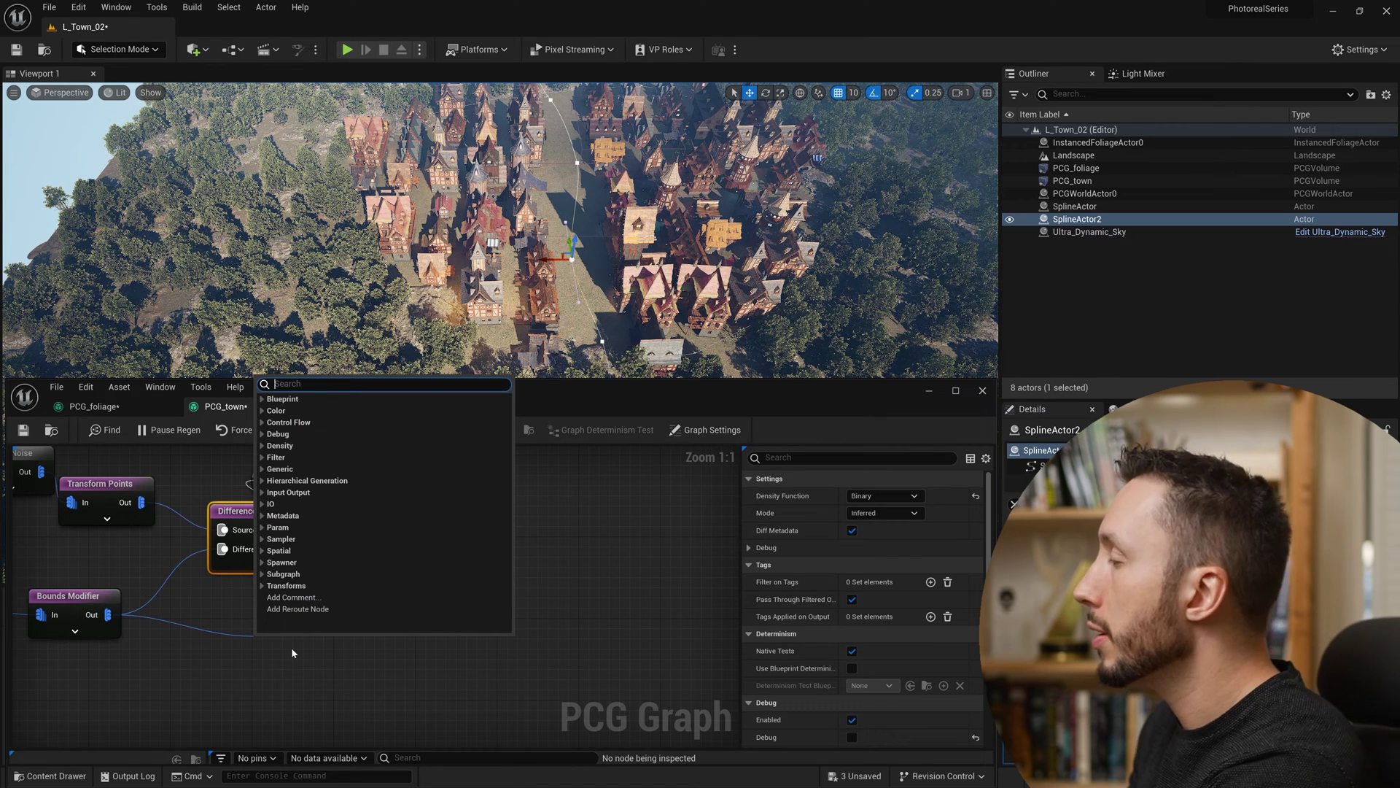
text(tran)
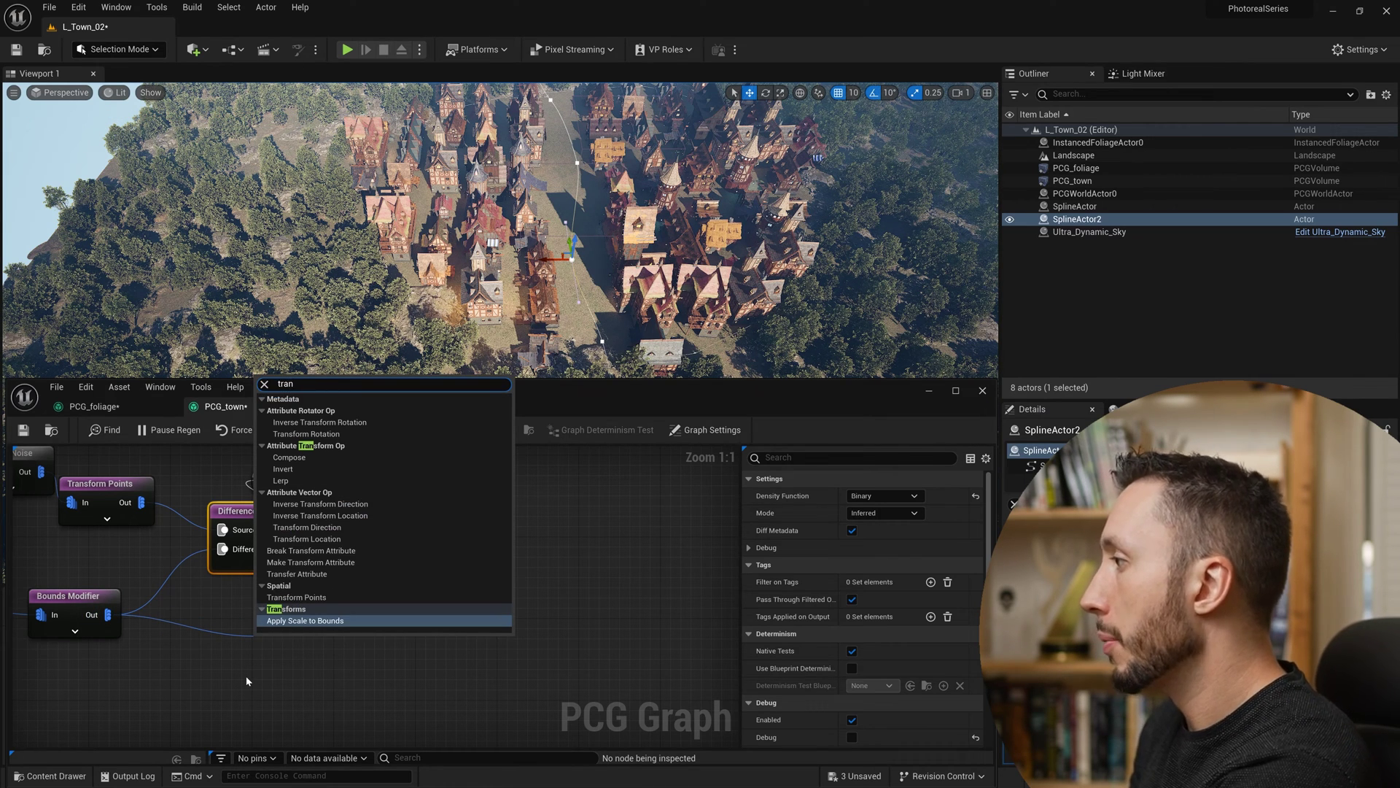
click(299, 597)
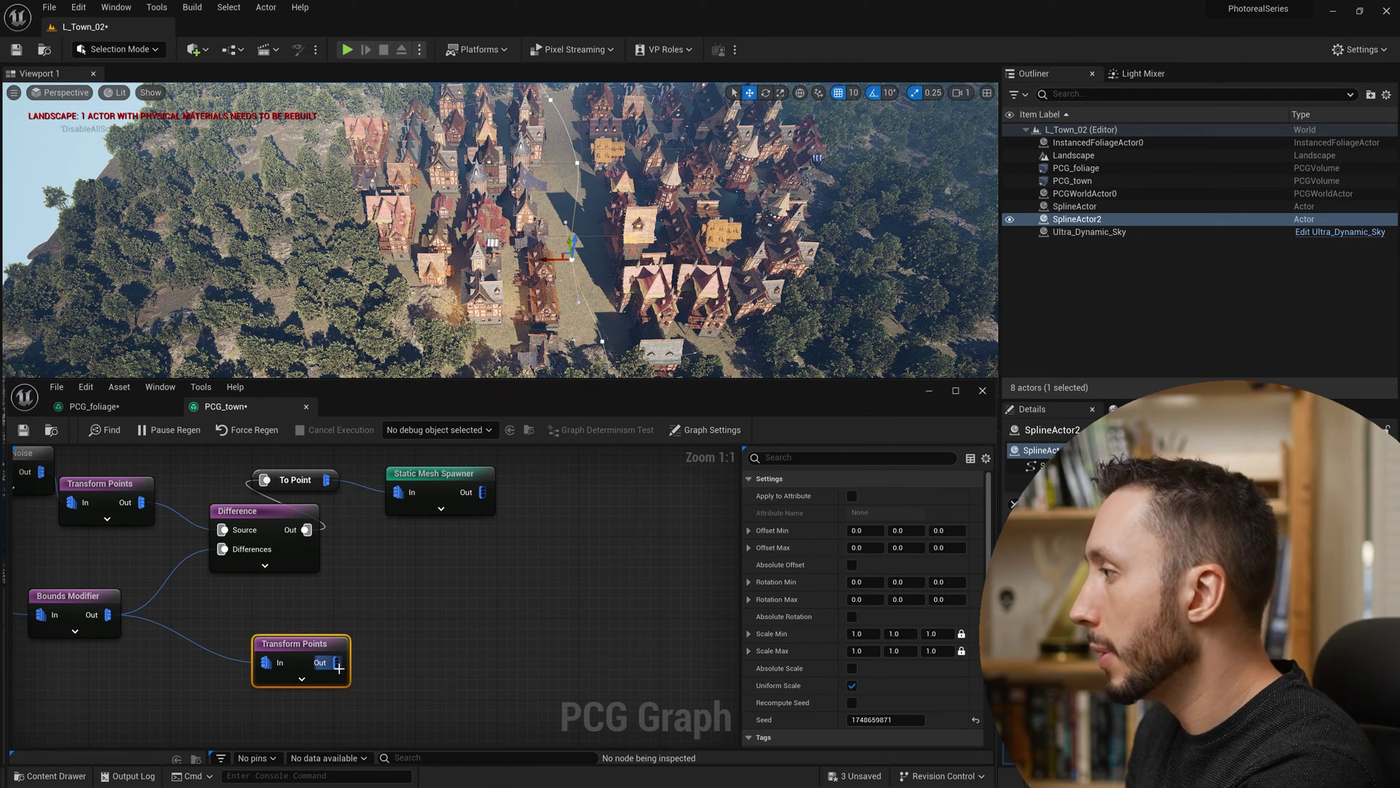
drag(337, 667, 407, 646)
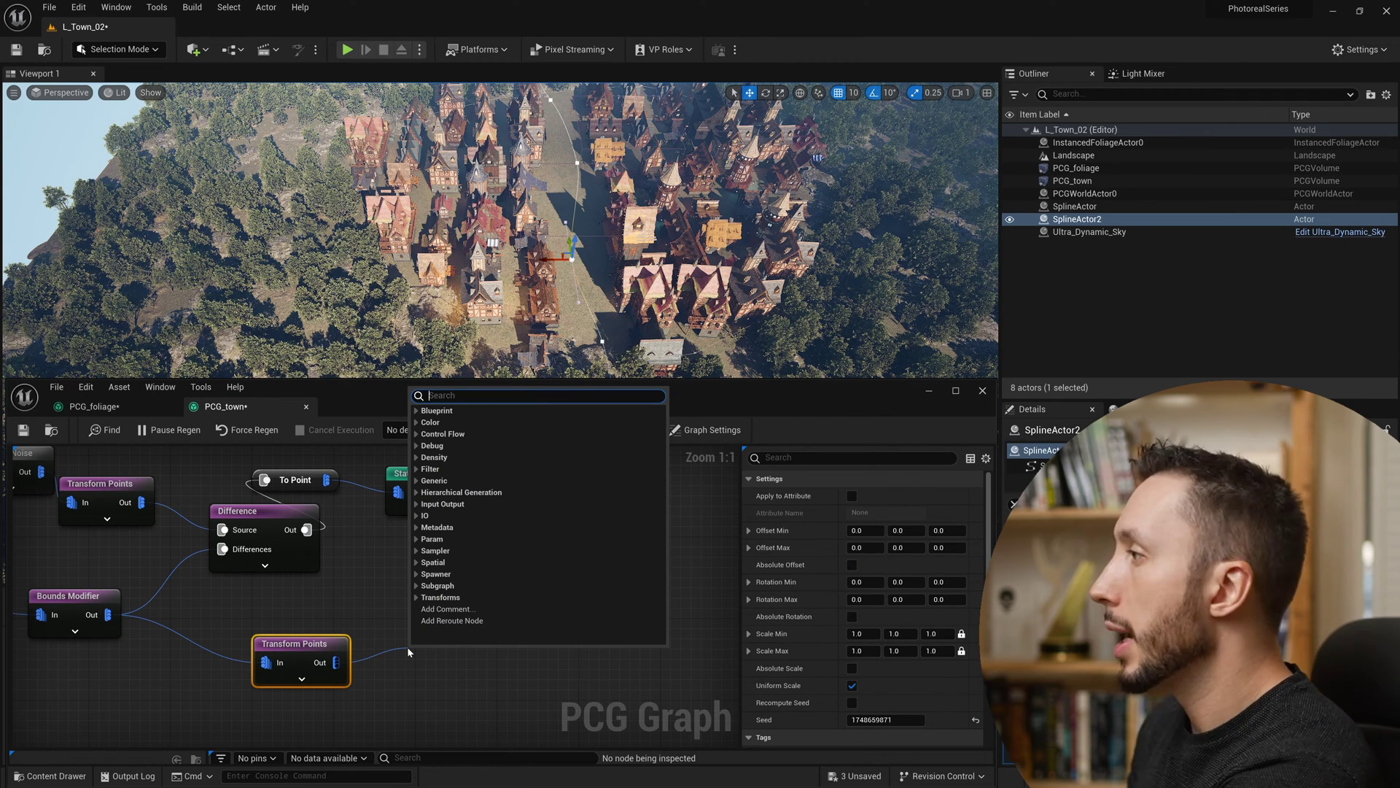
text(sta)
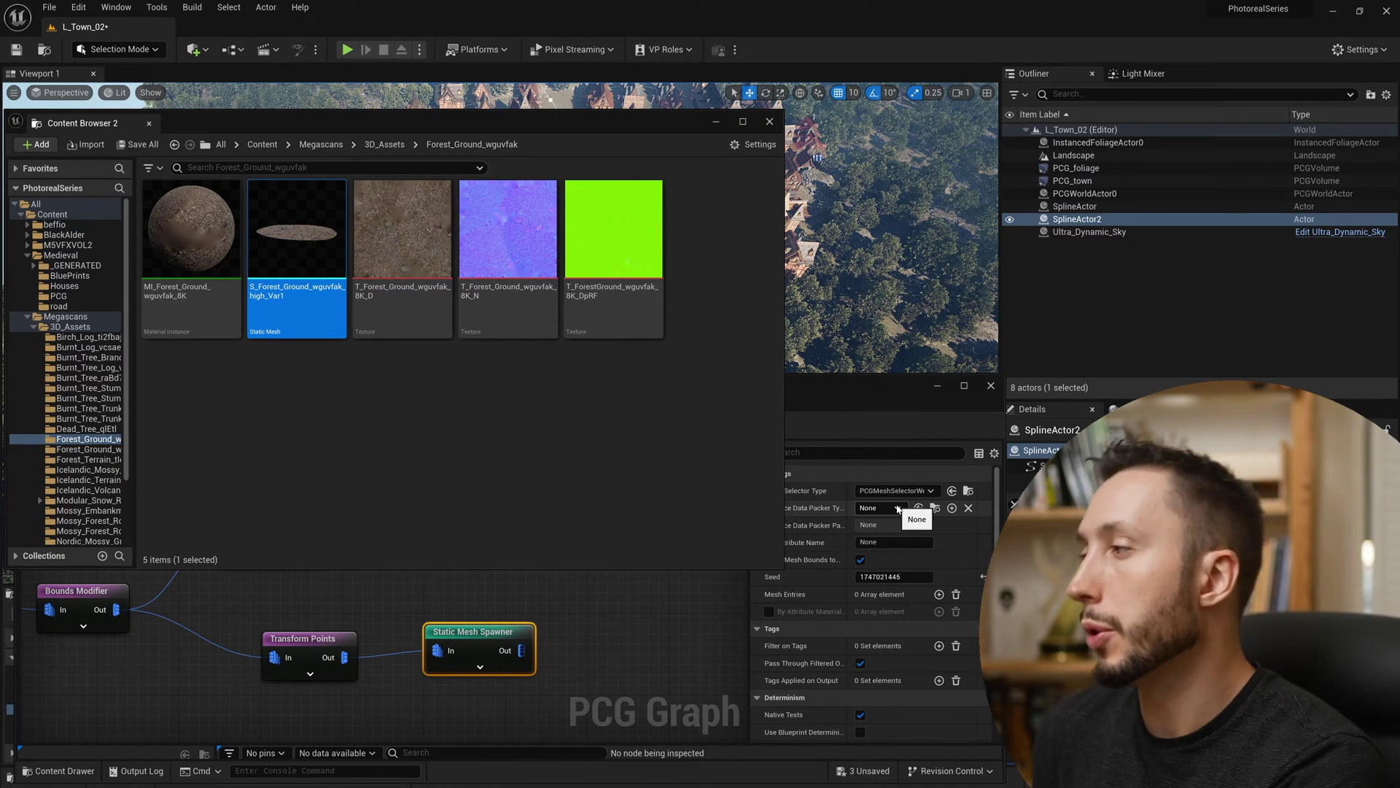
Add a mesh entry to the new Static Mesh Spawner and assign S_Forest_Ground_wguvfak_high_Var1 as its static mesh
click(939, 595)
click(768, 612)
click(778, 631)
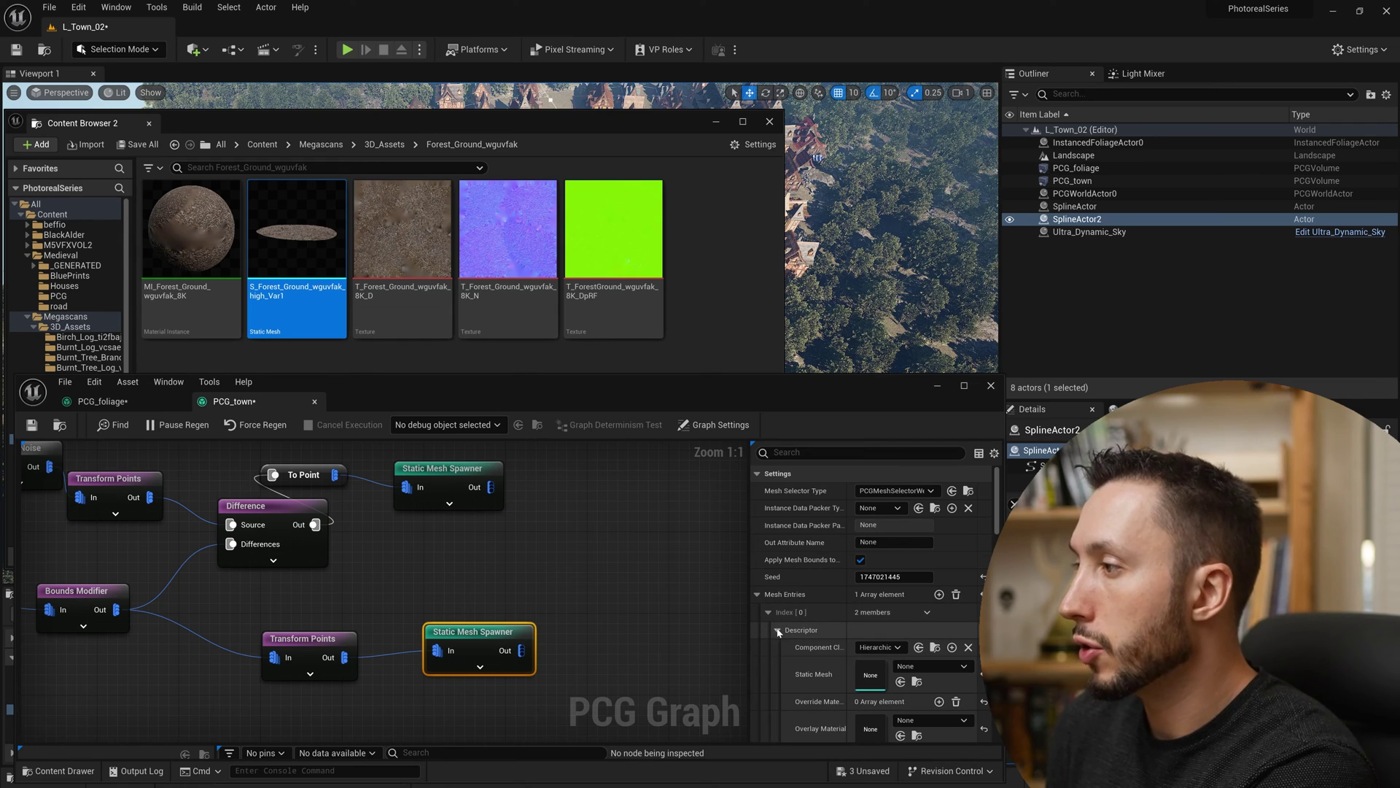
drag(297, 230, 870, 675)
click(553, 248)
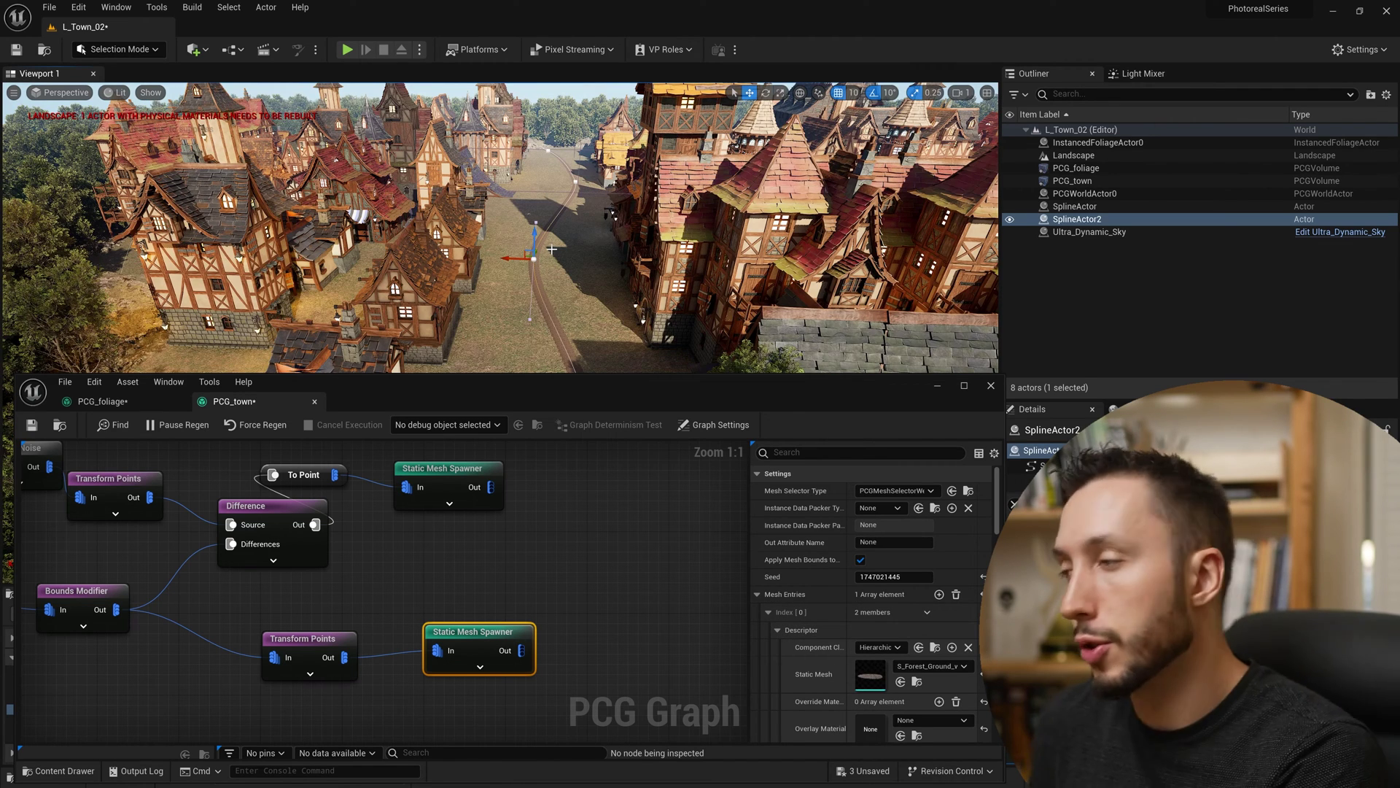
Set Scale Min and Scale Max to 5.0 on all axes in the road's Transform Points node
click(328, 651)
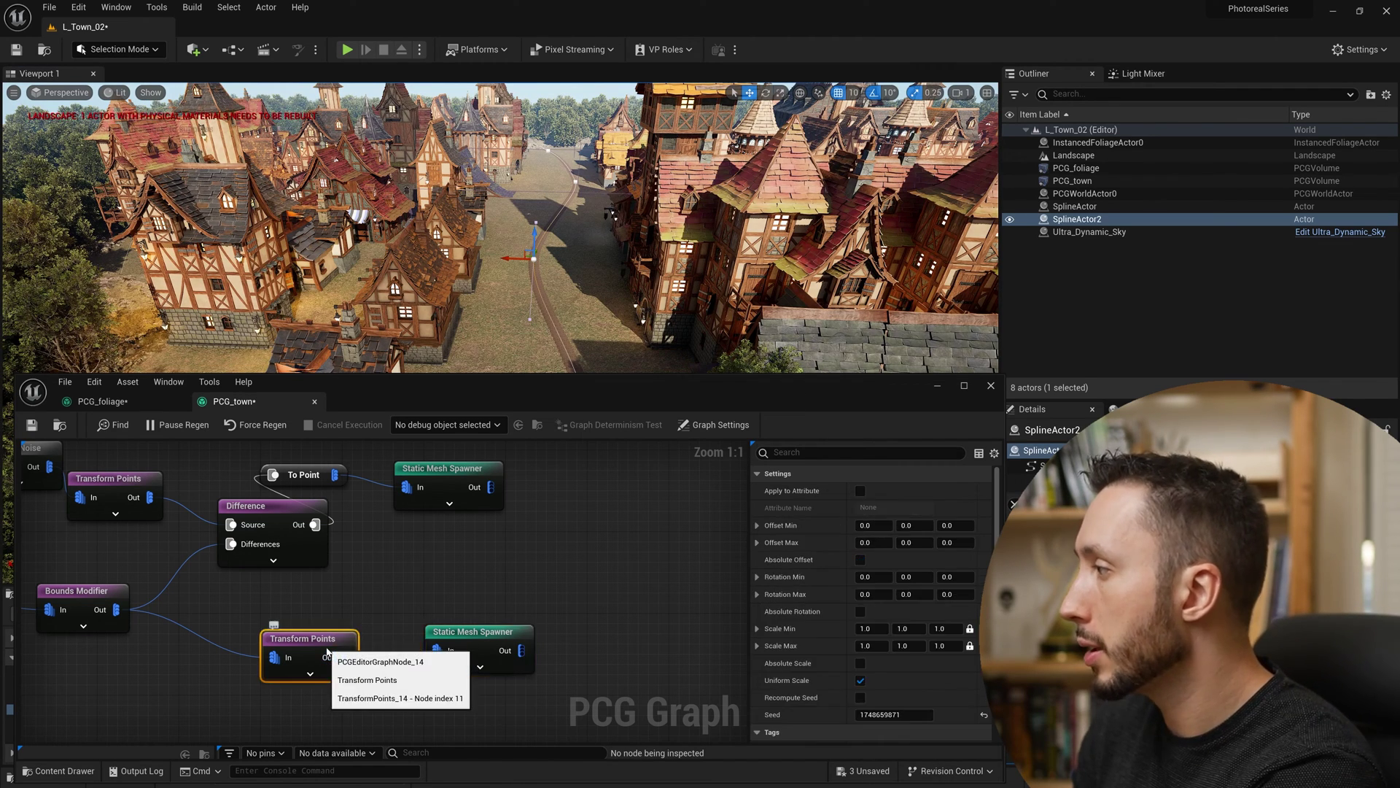
click(892, 628)
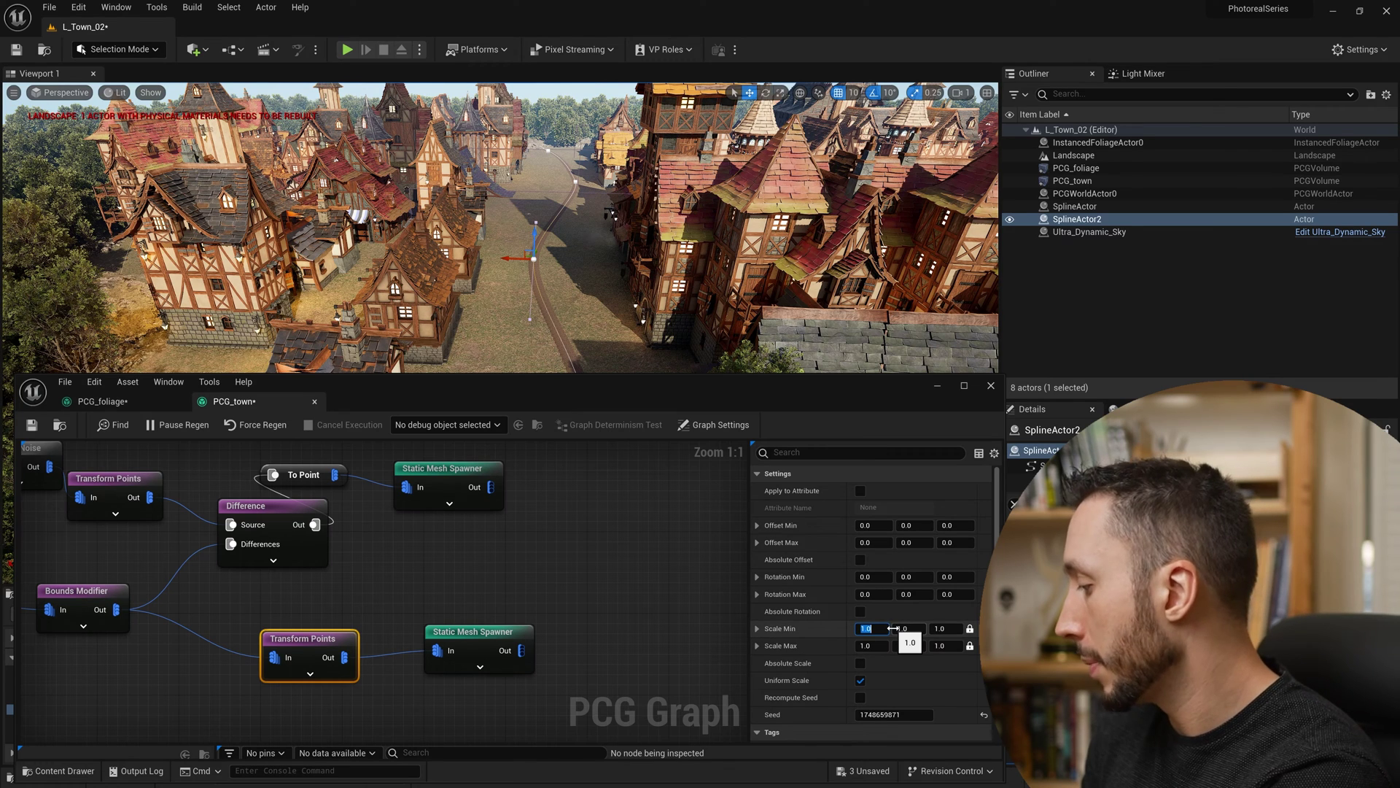
text(5)
key(Return)
Set the Z value of Rotation Max to 360 in the road's Transform Points node
click(956, 594)
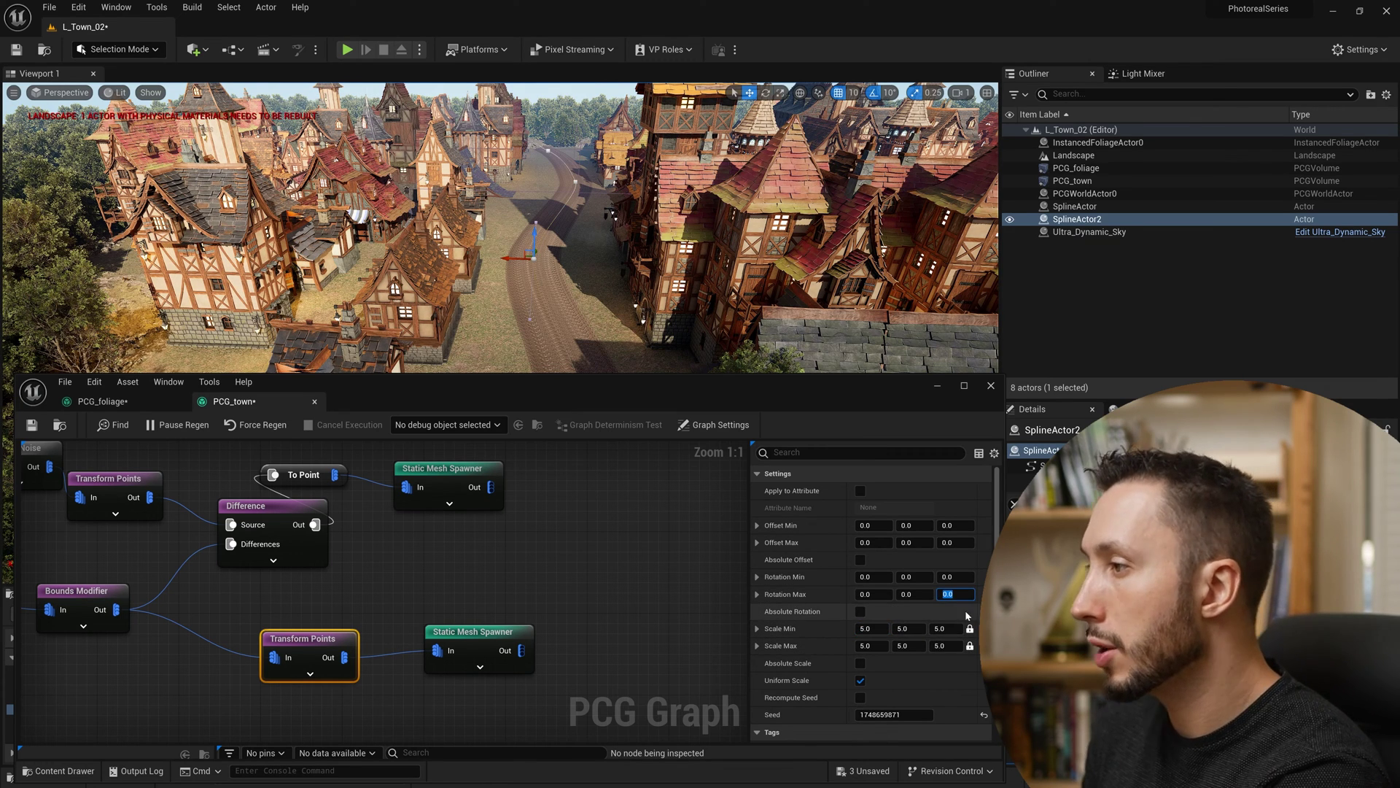
text(360)
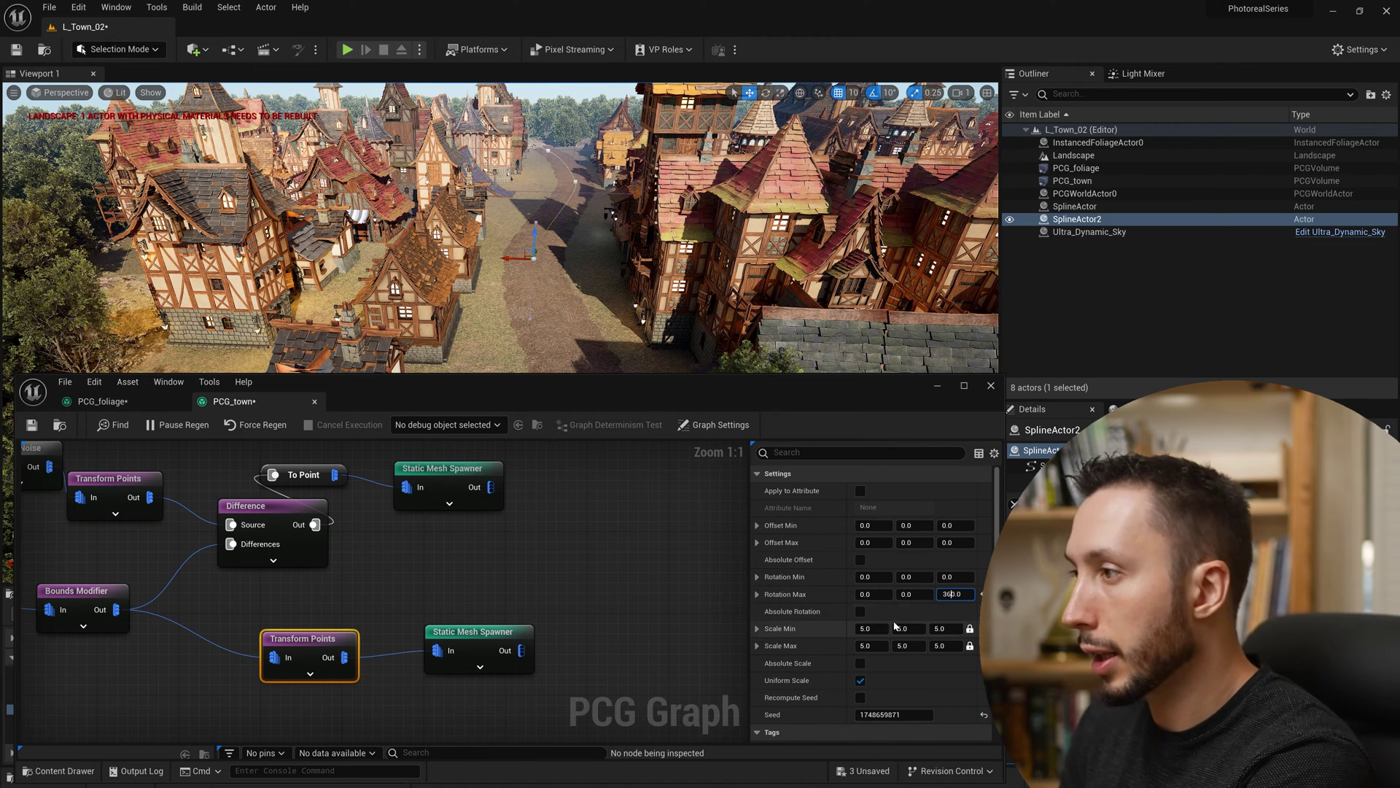
key(Delete)
key(Return)
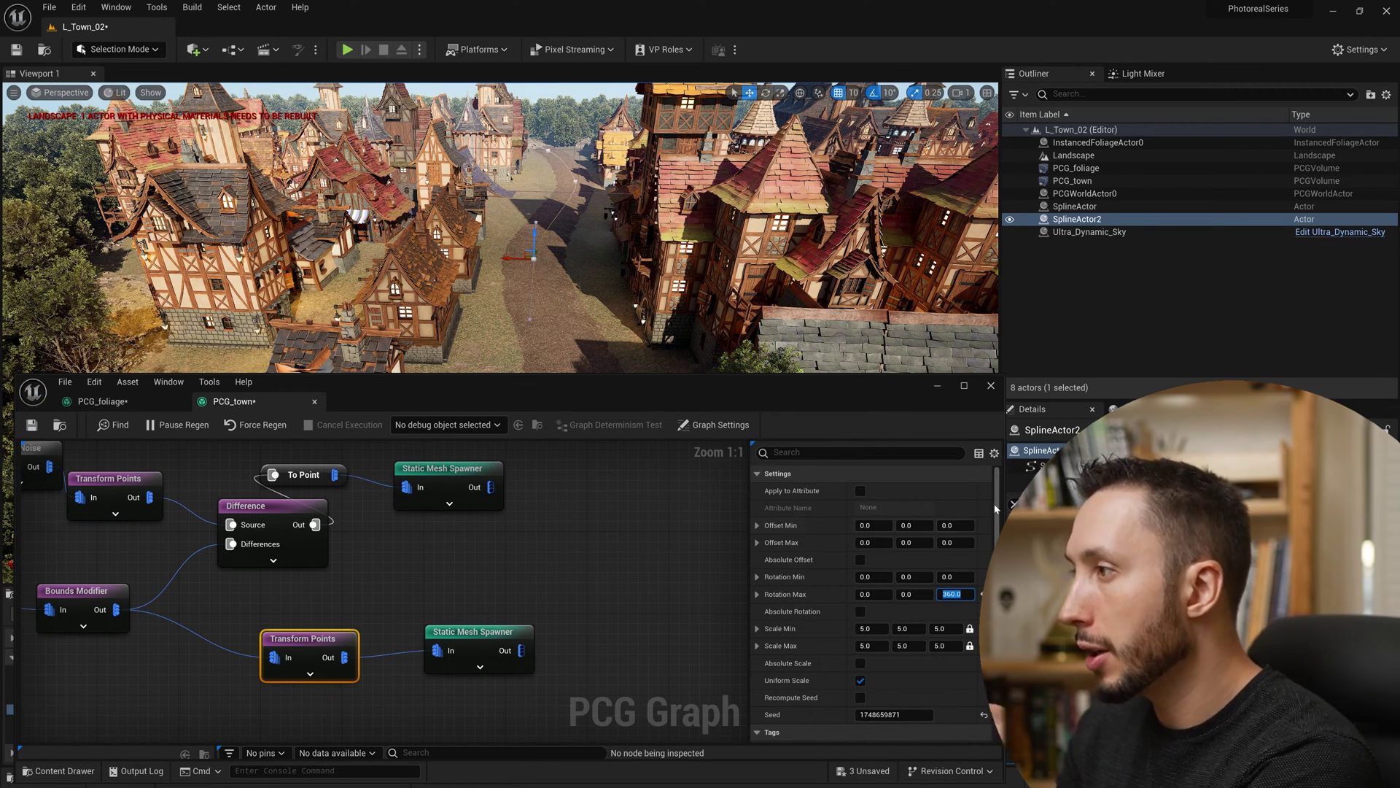
Set the Z value of Offset Min to -1 in the road's Transform Points node
click(951, 526)
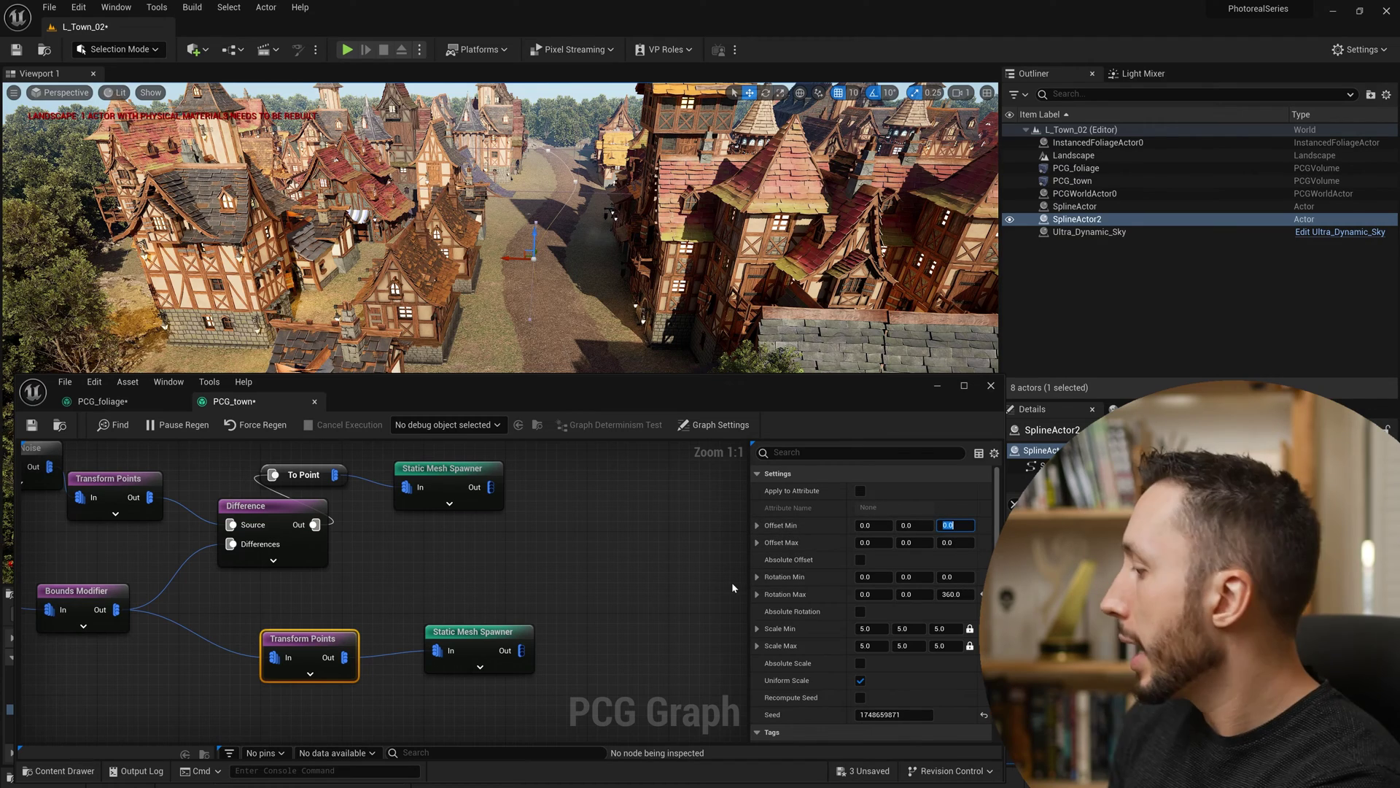
text(-1)
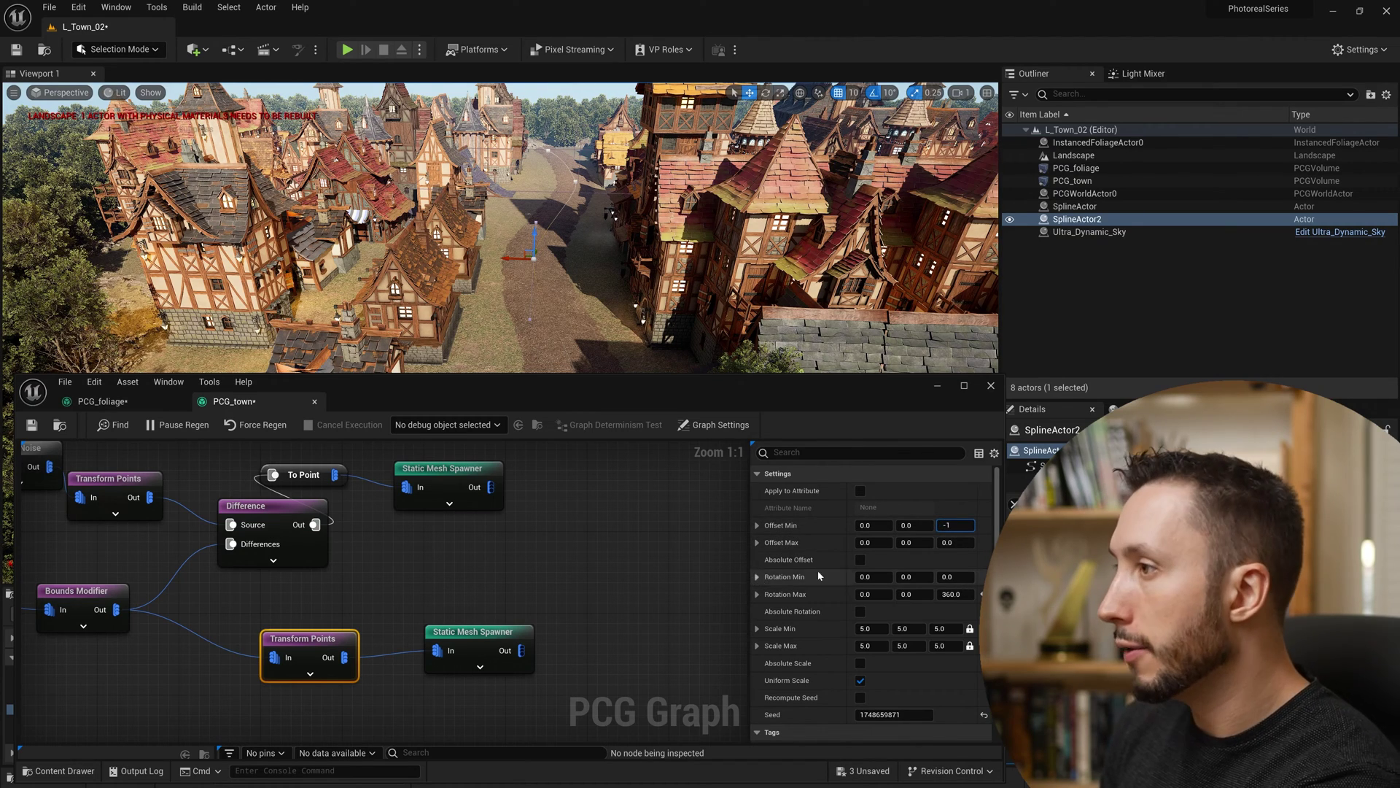
click(948, 542)
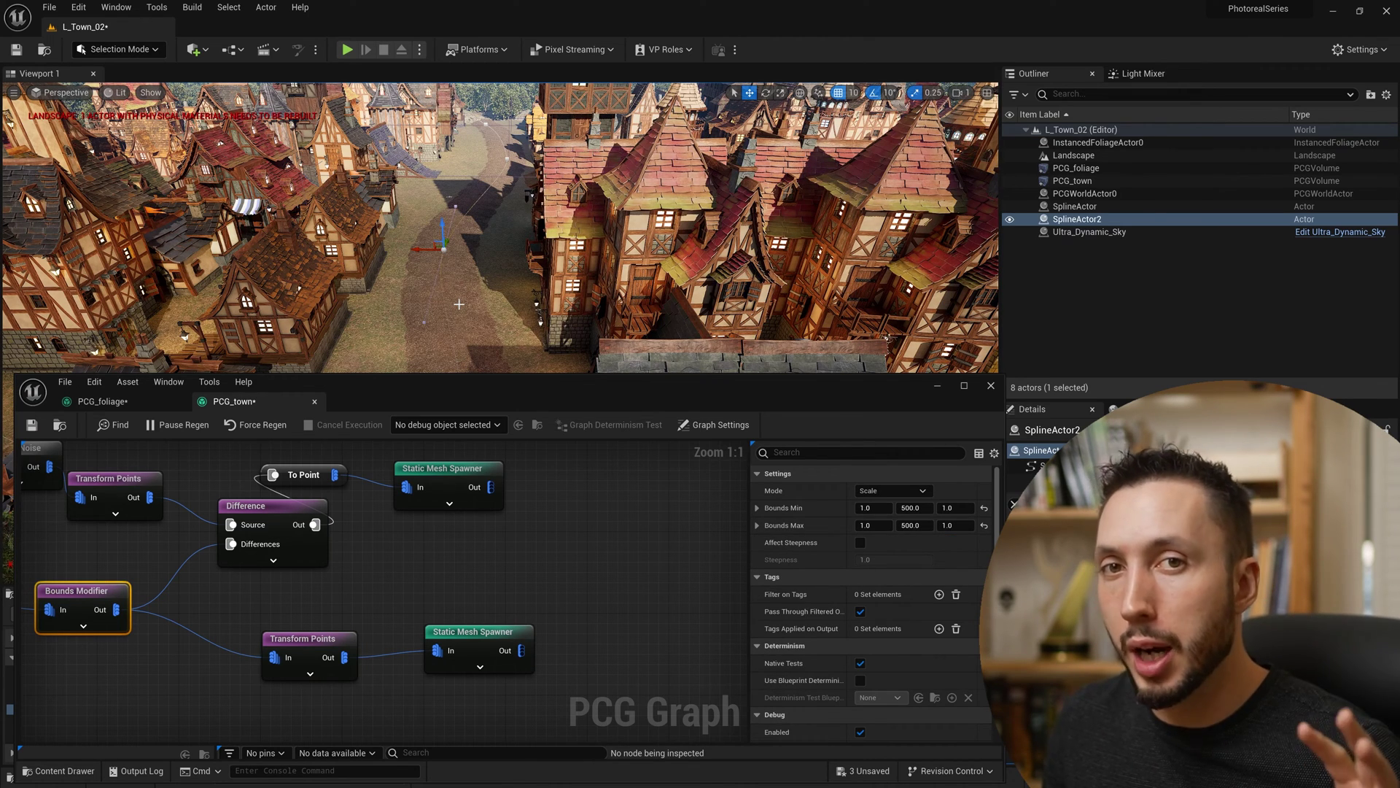
Set the Distance Increment of the roadShape Spline Sampler to 500
right_drag(88, 583, 477, 565)
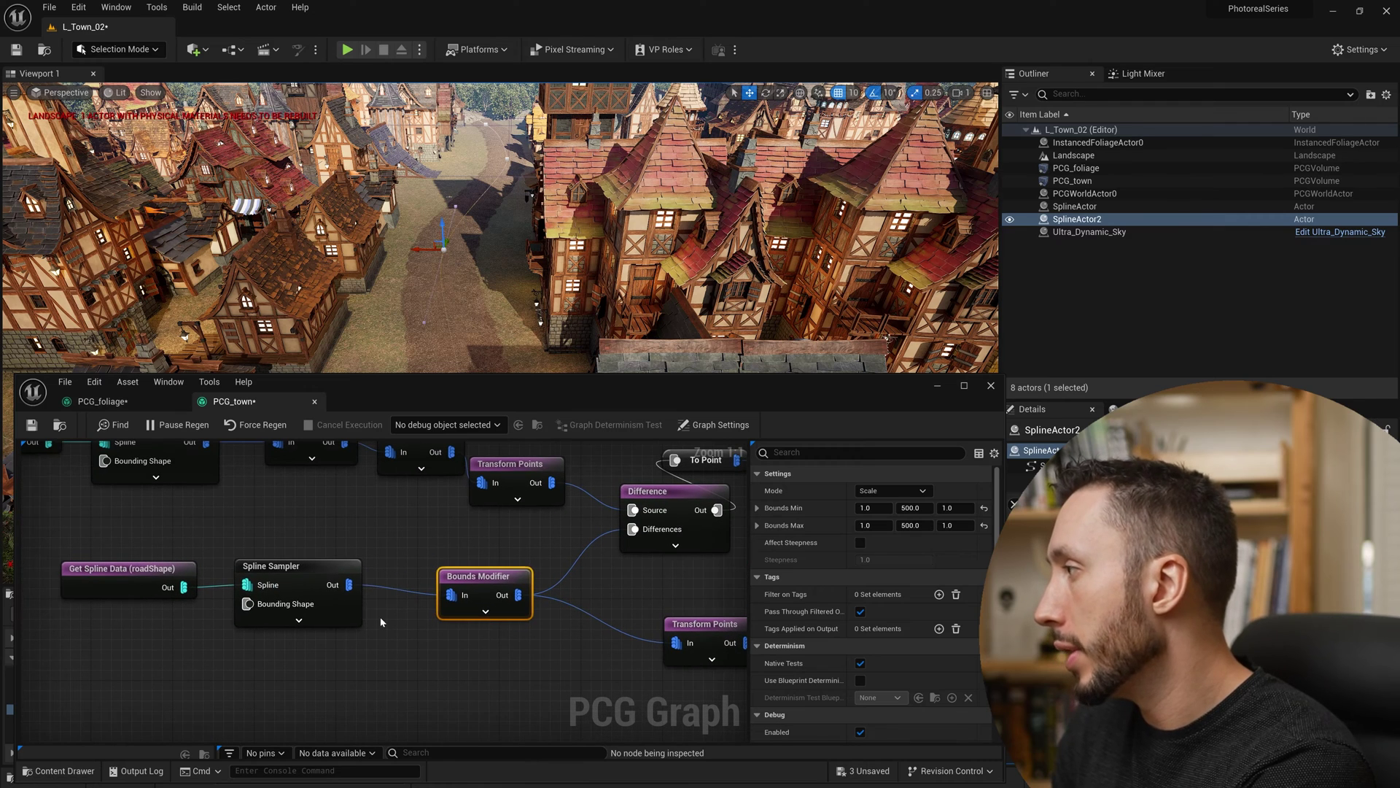
click(287, 575)
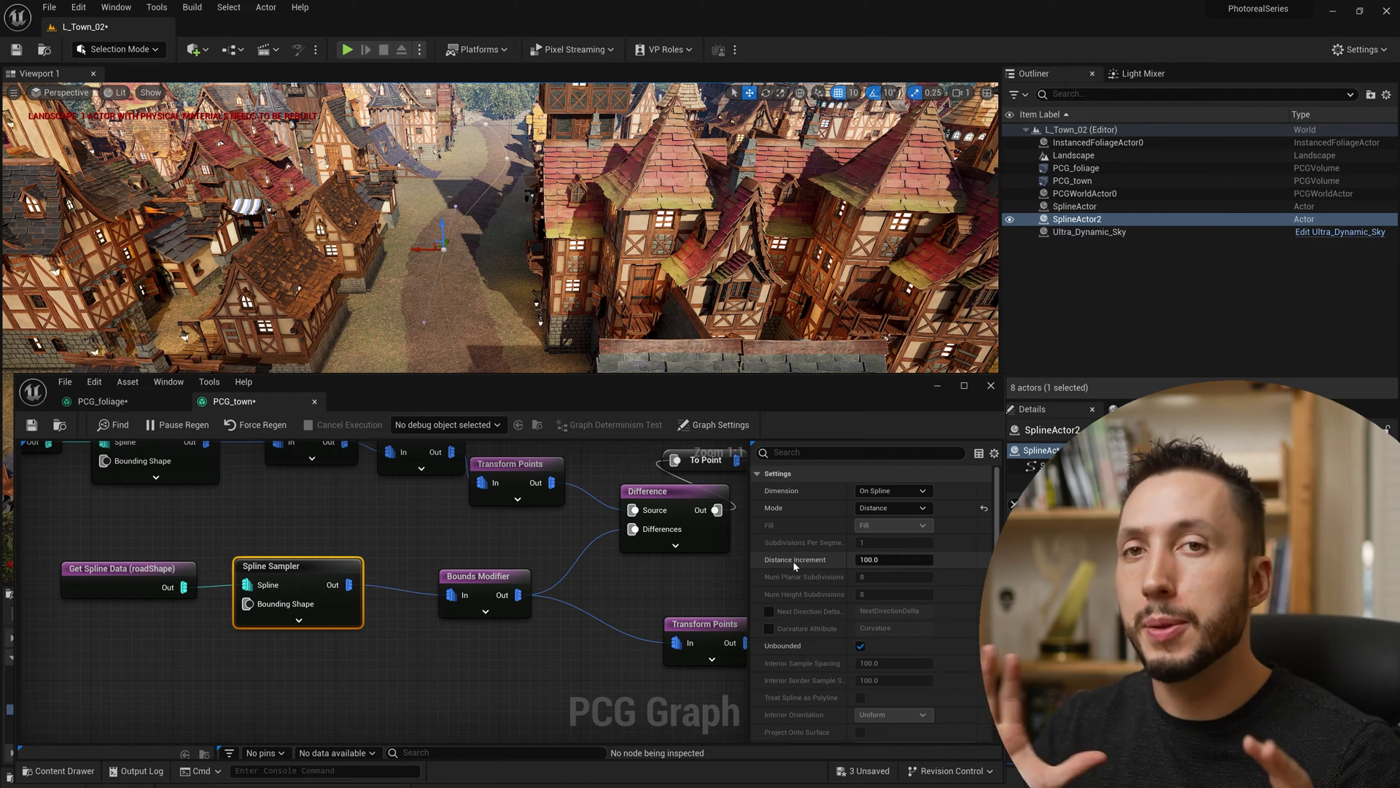
click(903, 559)
text(500)
key(Return)
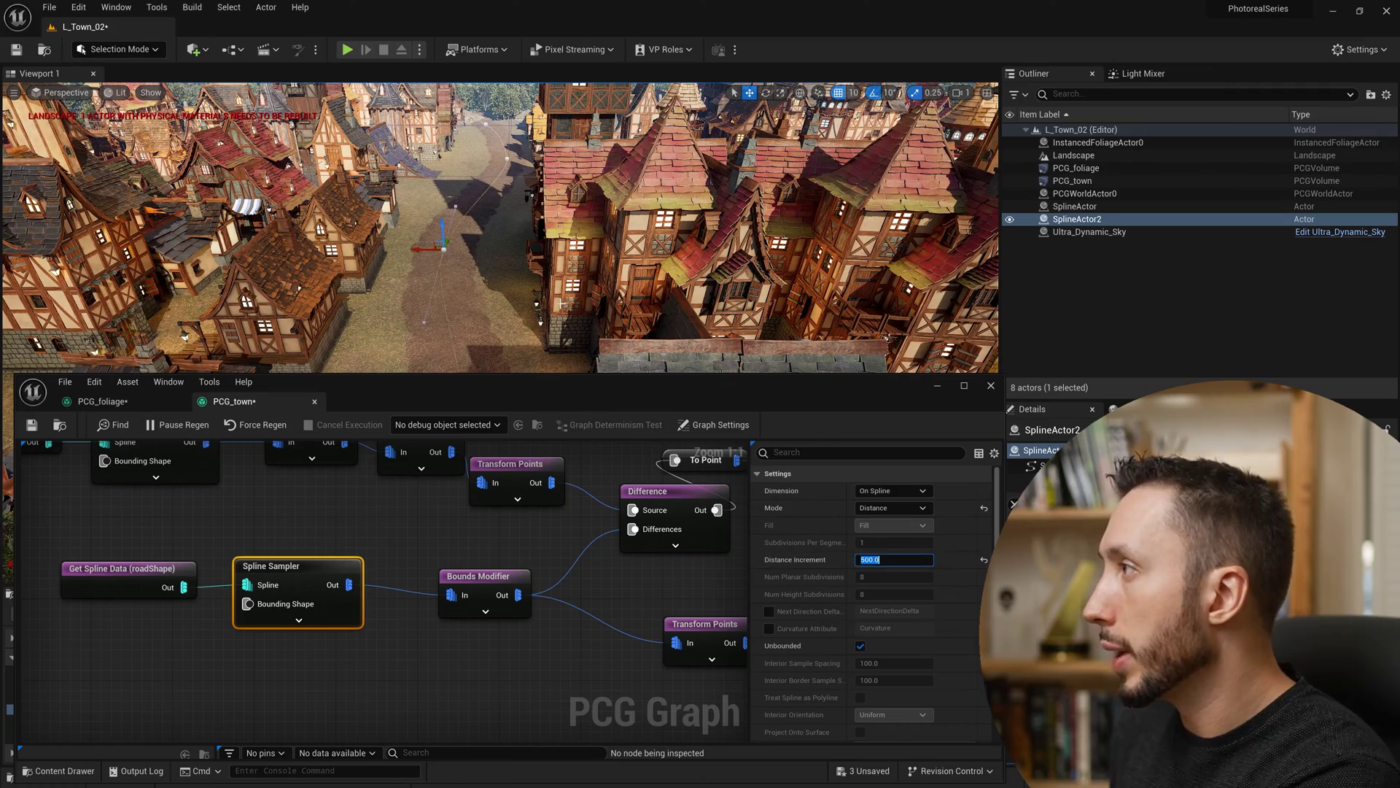